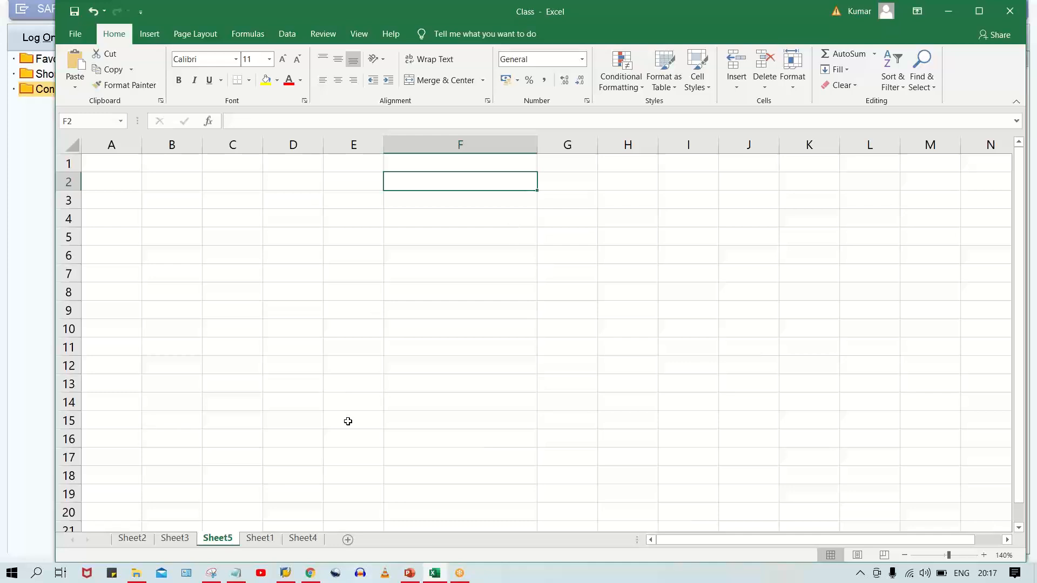
Switch to the FI-SD Integration presentation in PowerPoint and highlight the VA01 transaction code for creating sales orders
click(471, 256)
click(400, 413)
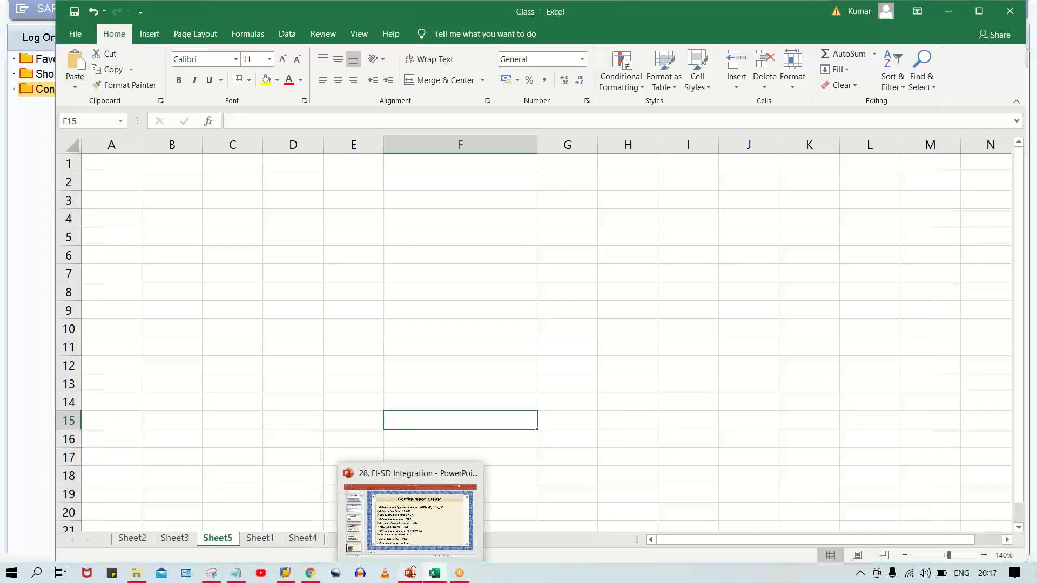
click(386, 413)
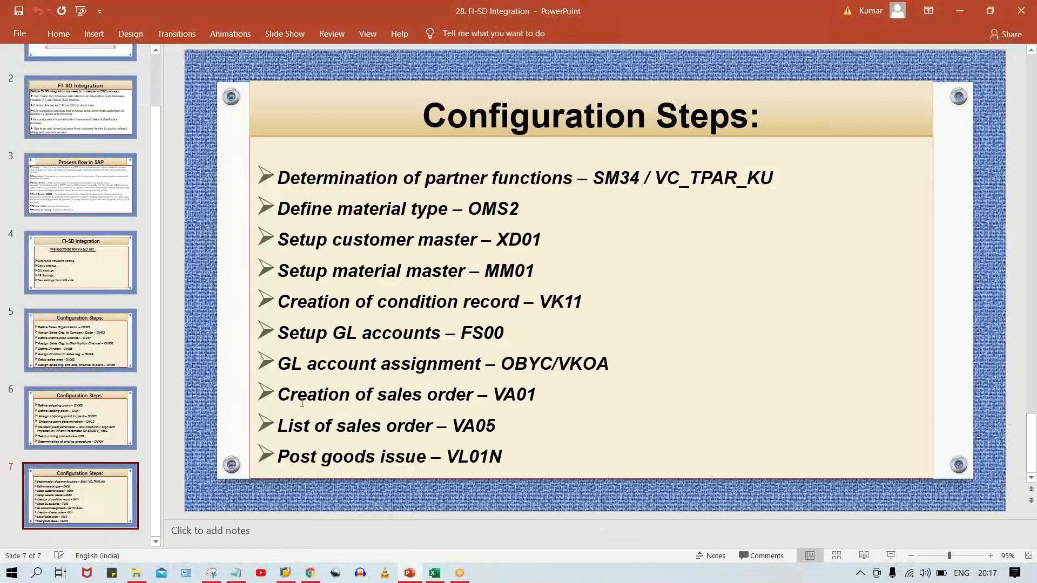
click(518, 402)
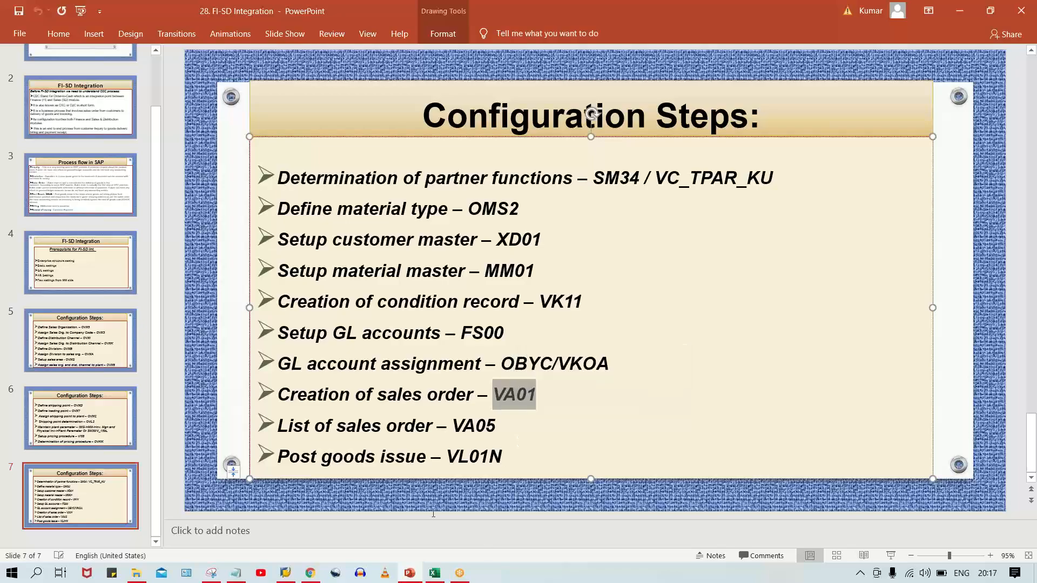
Switch to SAP and log on to client 800 with the user name and the account password
click(286, 573)
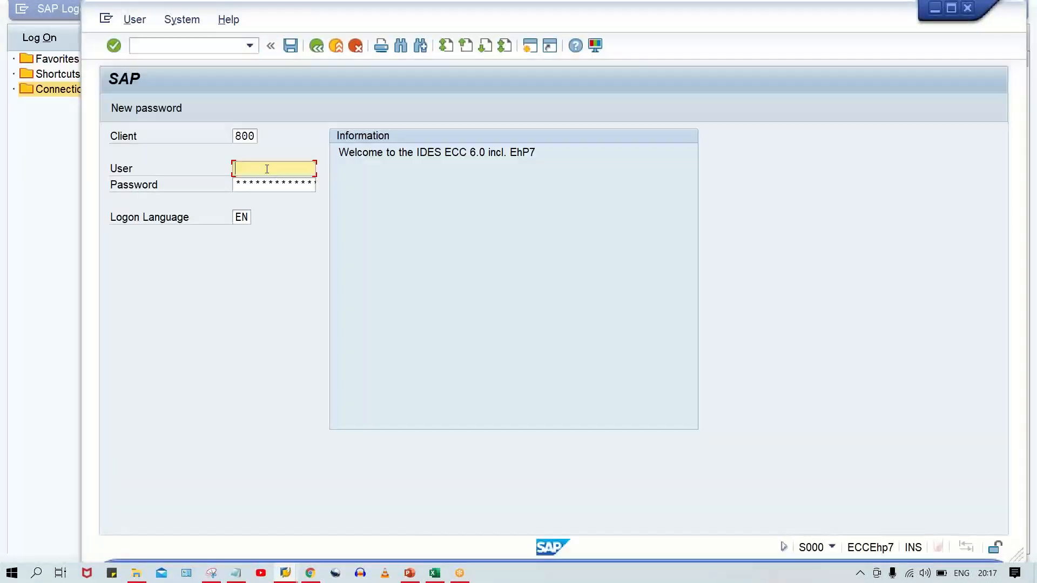
key(space)
click(270, 186)
key(Tab)
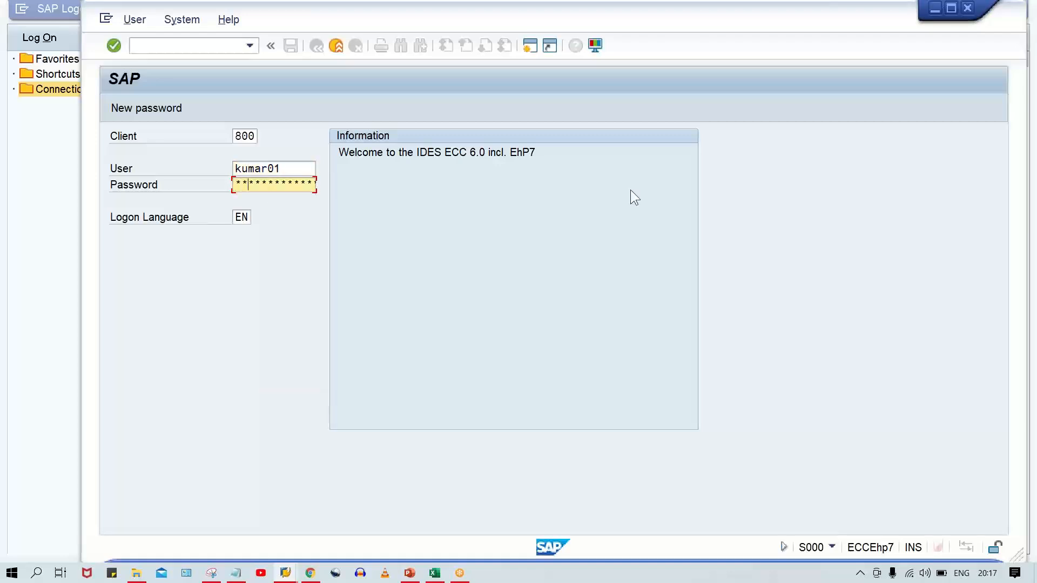
key(Return)
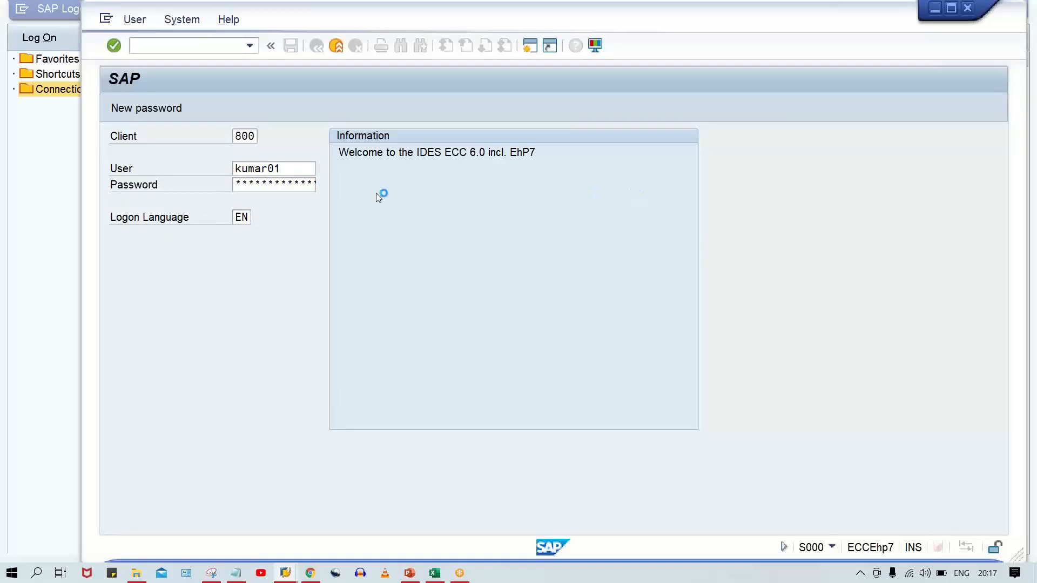
click(190, 441)
key(Return)
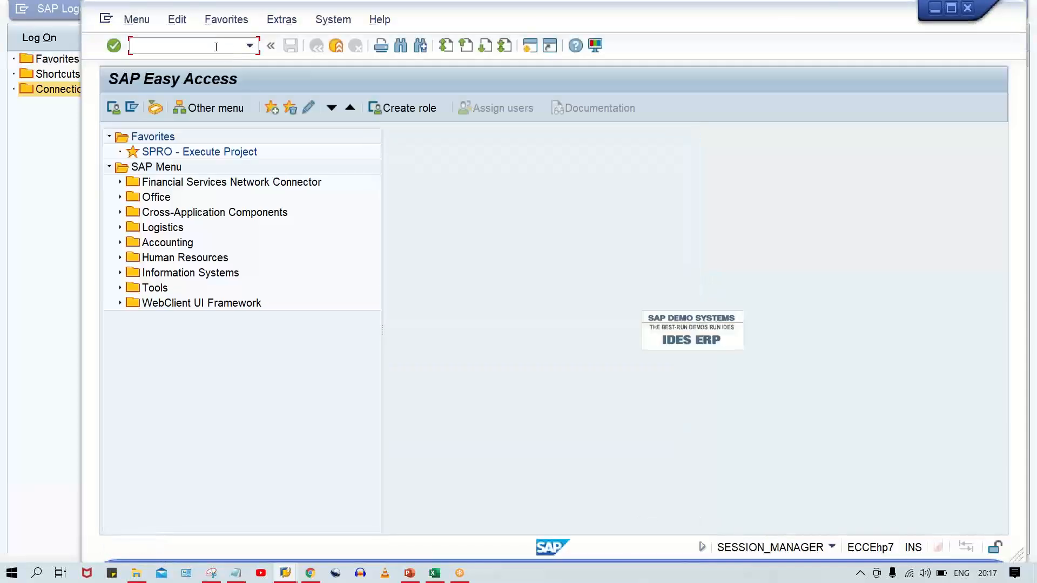
Start a sales order in transaction VA01 with order type OR, sales organization TM00, distribution channel TM and division TM
text(va01)
key(Return)
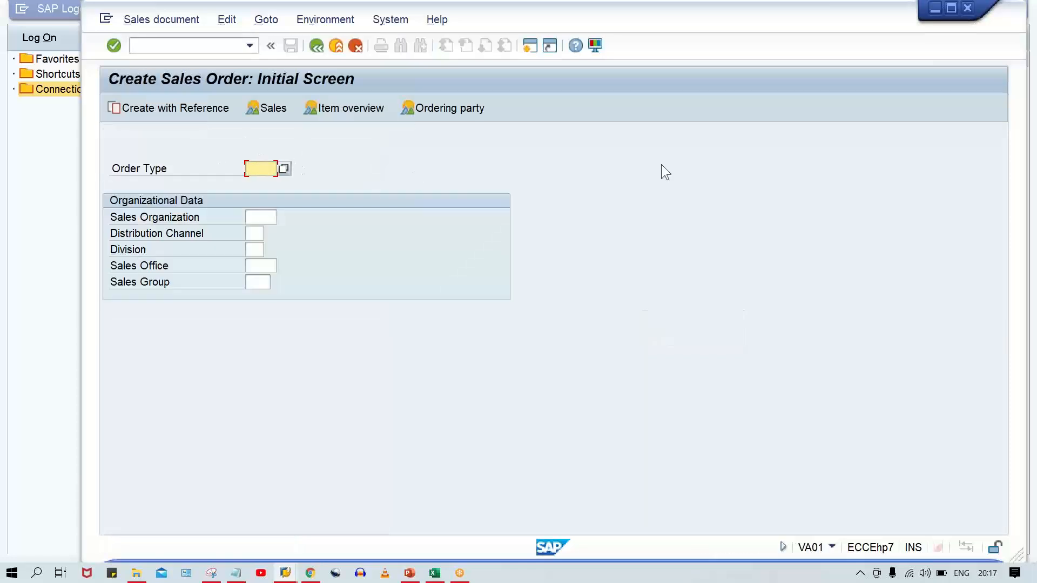
text(OR)
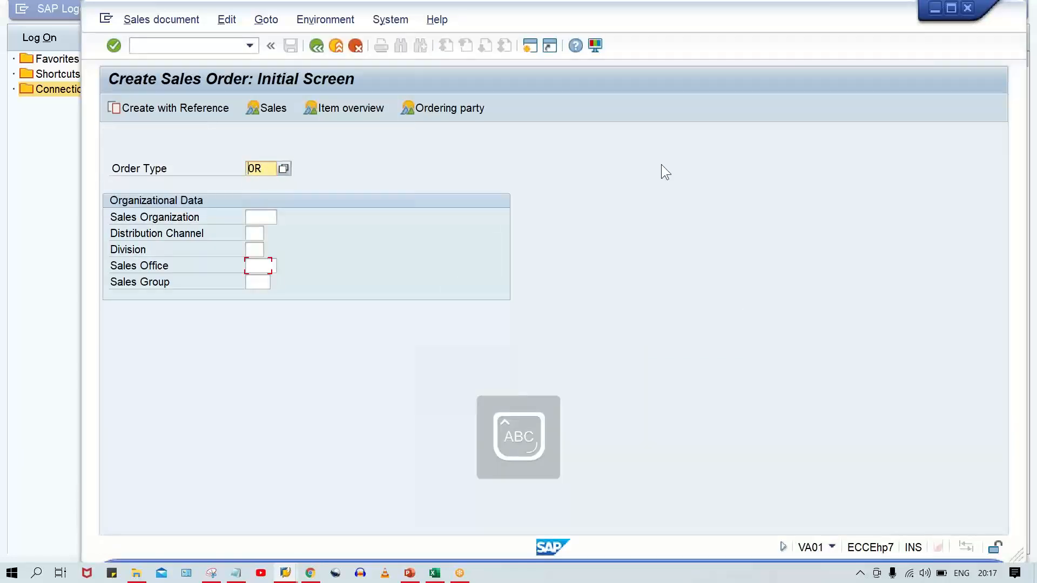
key(Tab)
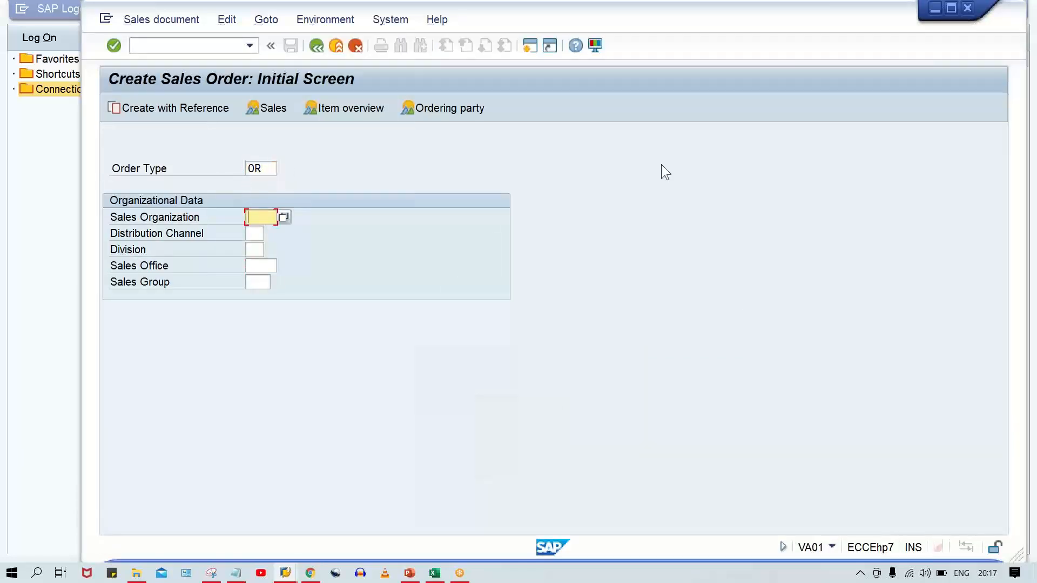
text(TM00)
key(Tab)
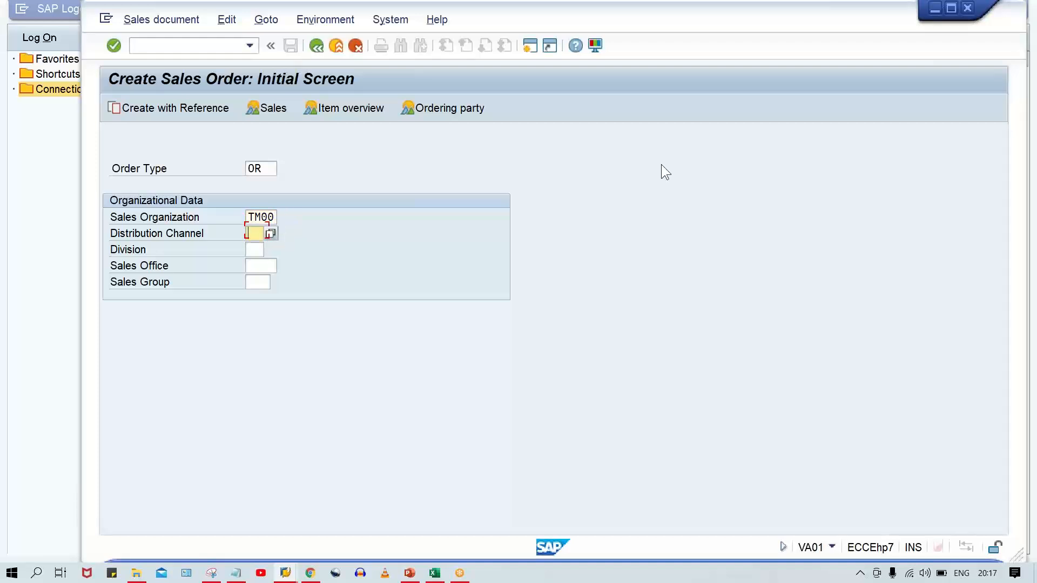
text(TM)
key(Tab)
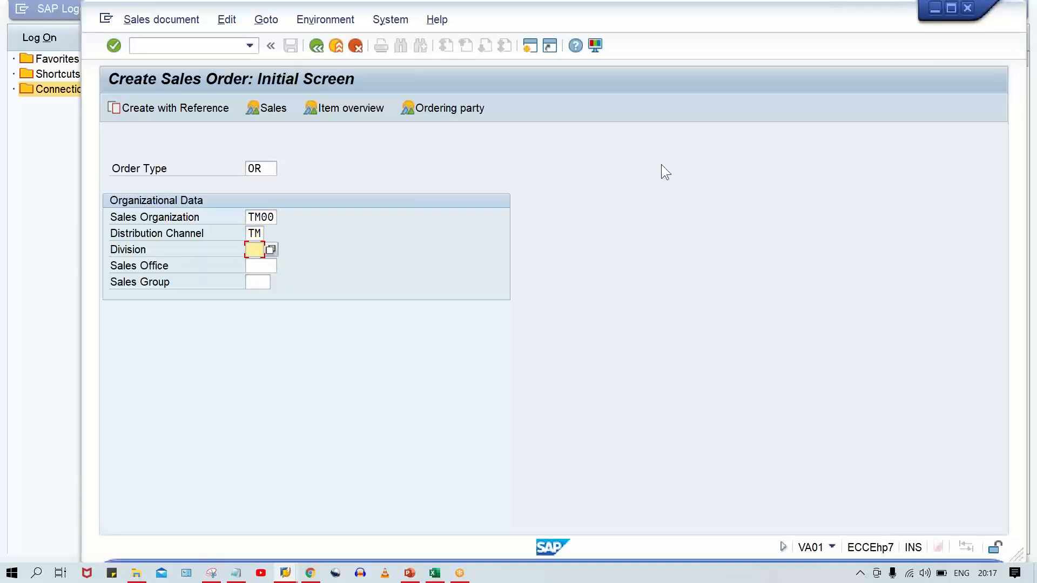
text(TM)
key(Return)
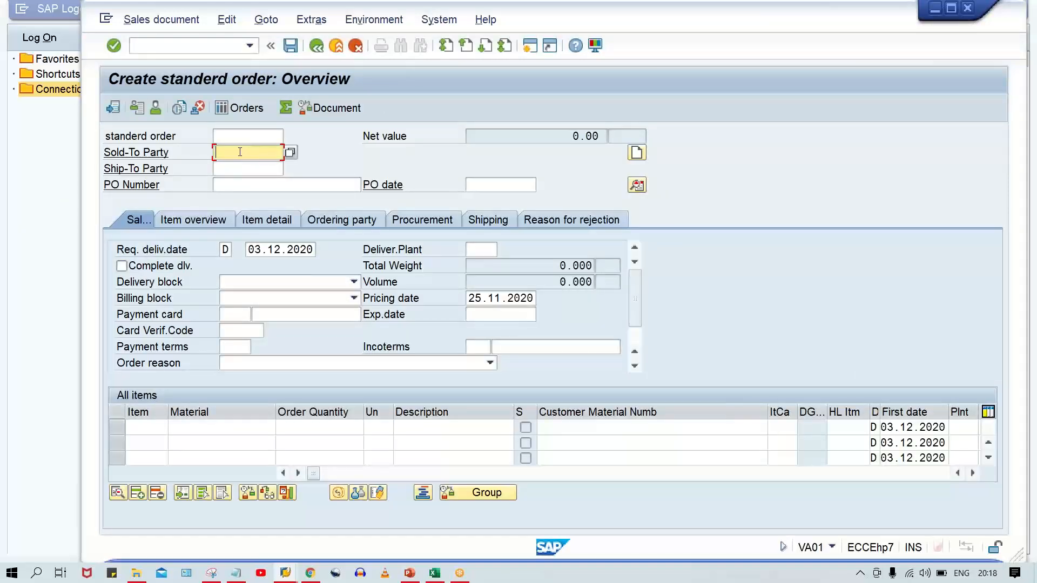
Enter the previously used customer number as the order's sold-to party
key(Down)
key(Return)
click(252, 171)
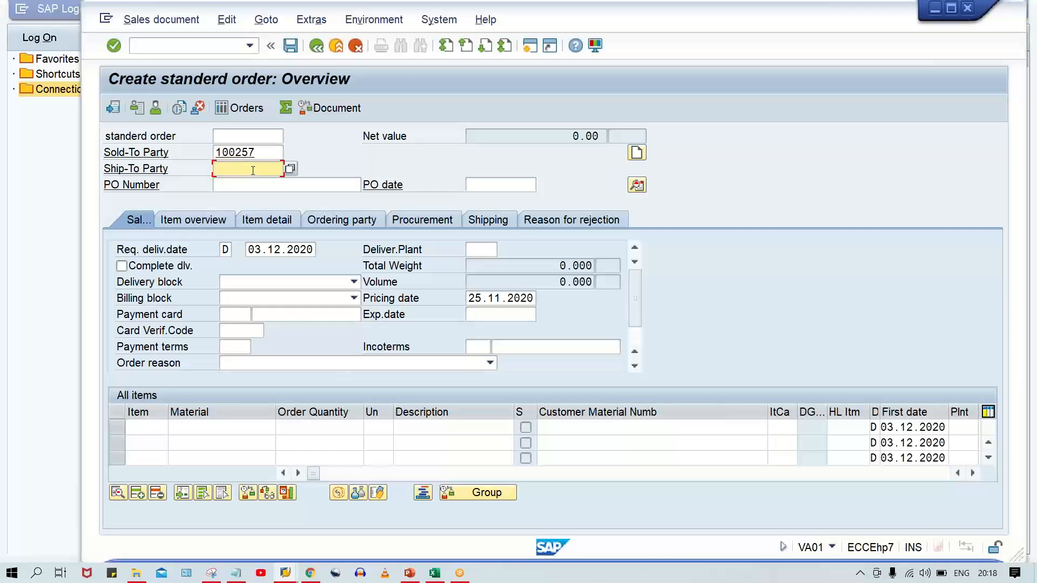
double_click(264, 157)
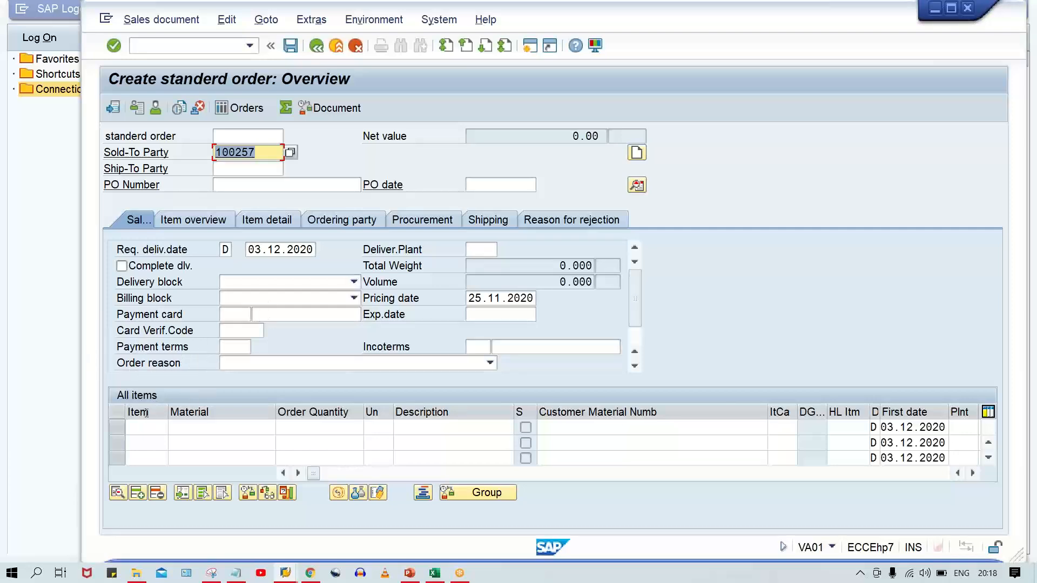
Add material TM00_FG with an order quantity of 1 as the first item and validate the order entries
click(211, 431)
click(211, 431)
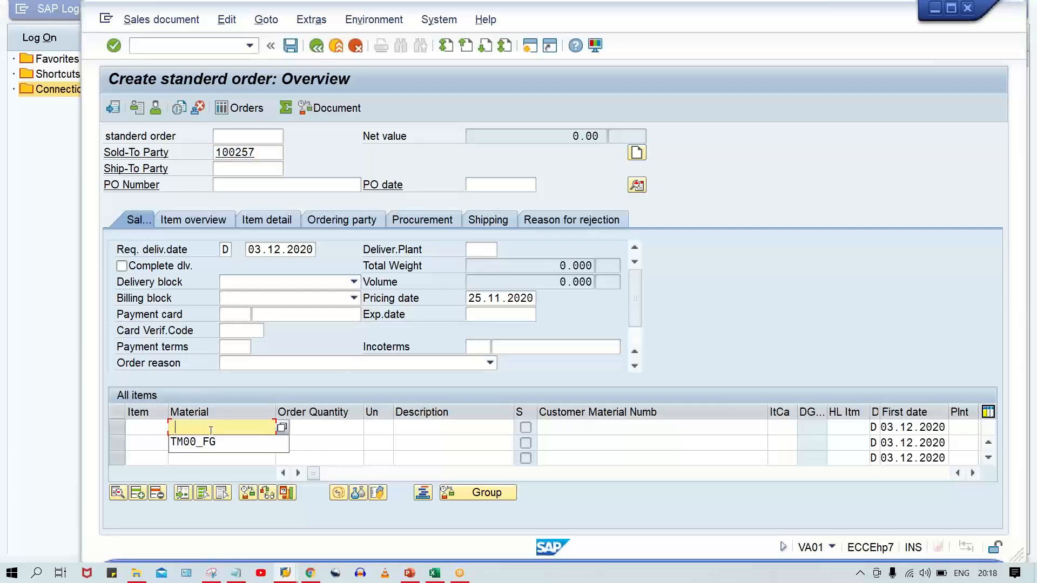
key(Down)
key(Return)
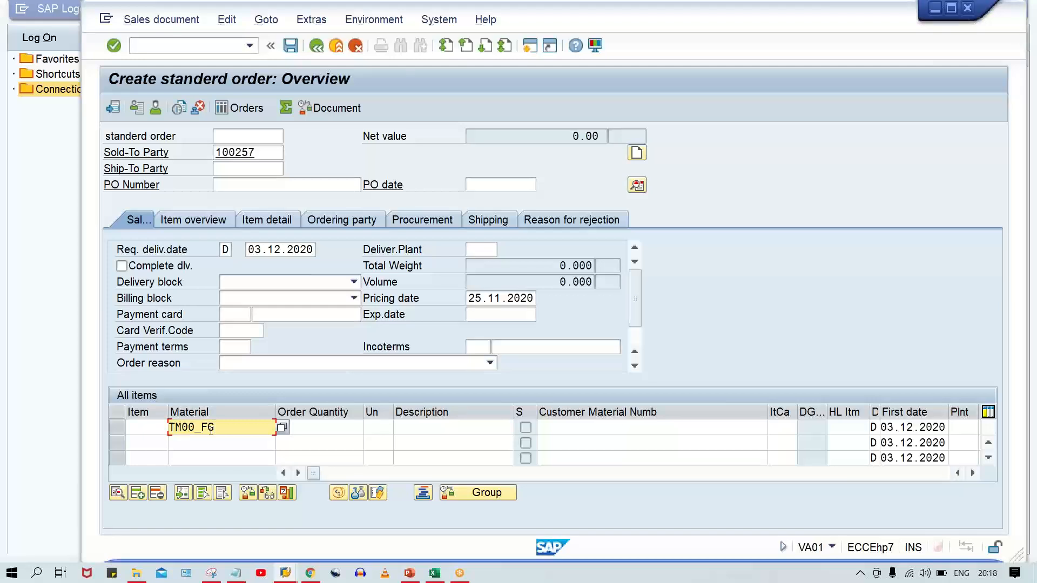
key(Tab)
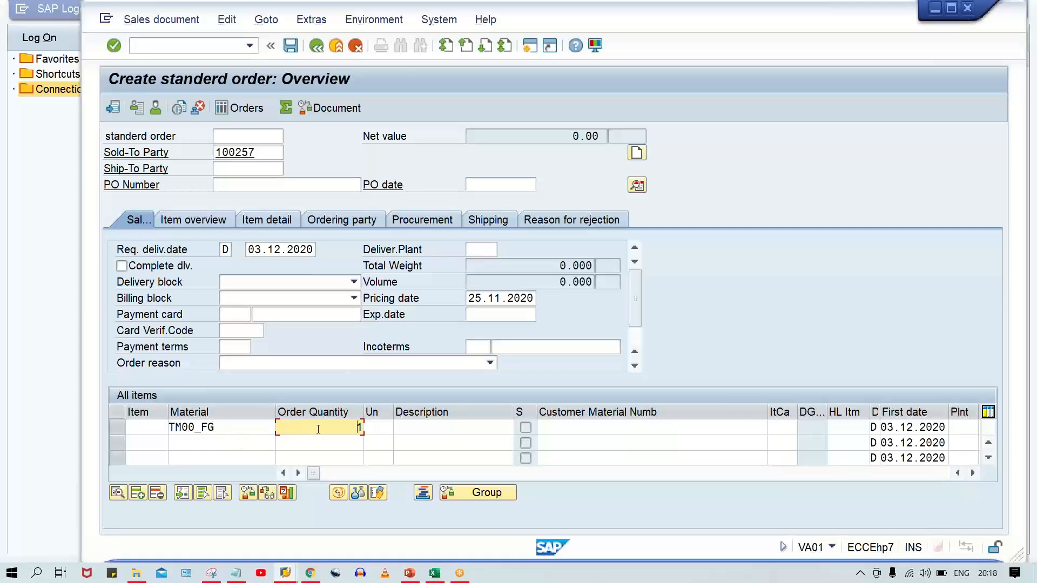
key(Tab)
key(Tab)
key(Tab)
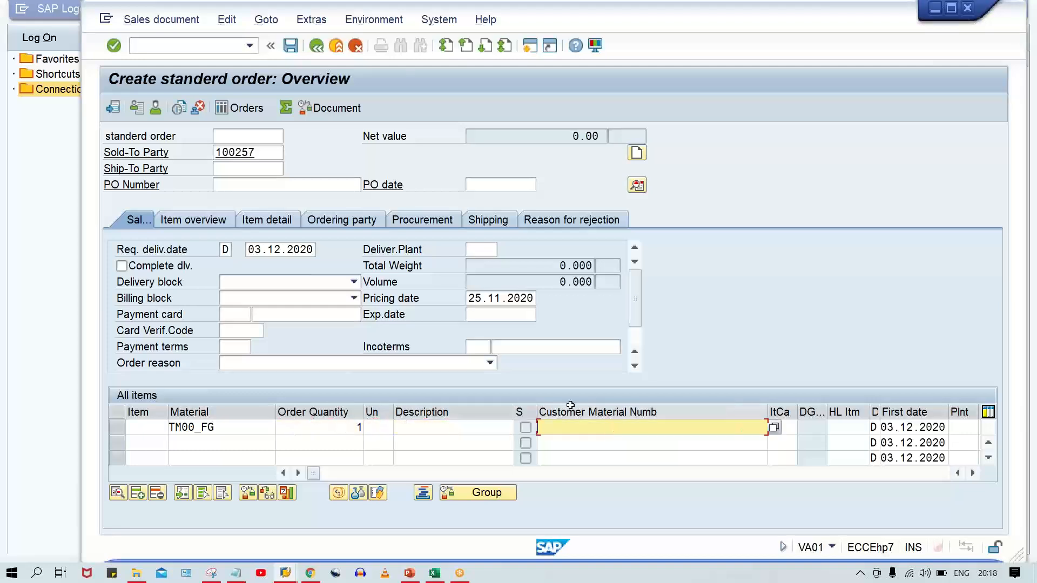
key(Return)
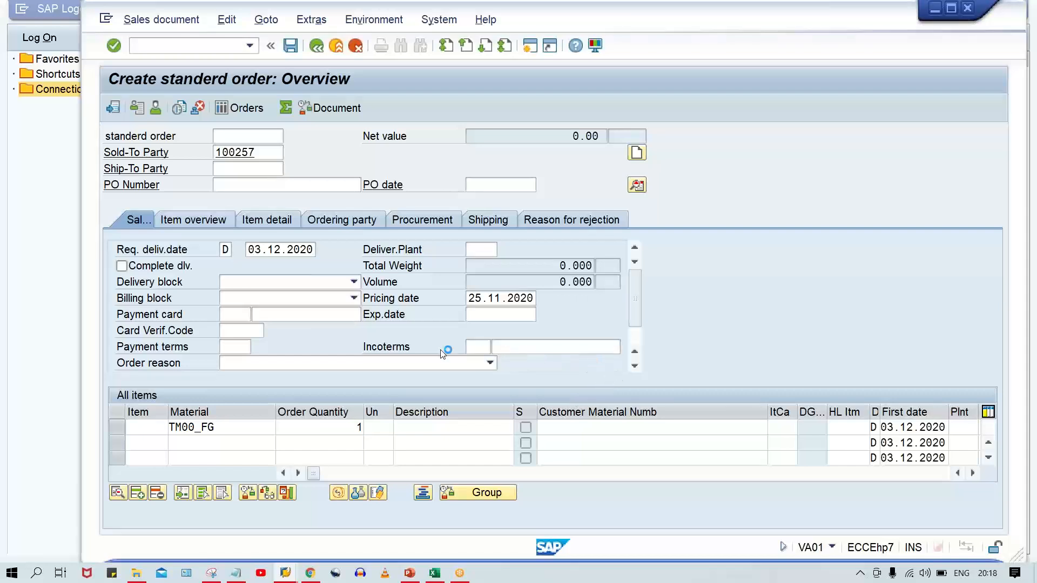
Review the order's payment terms and set its requested delivery date to 26.11.2020
click(236, 348)
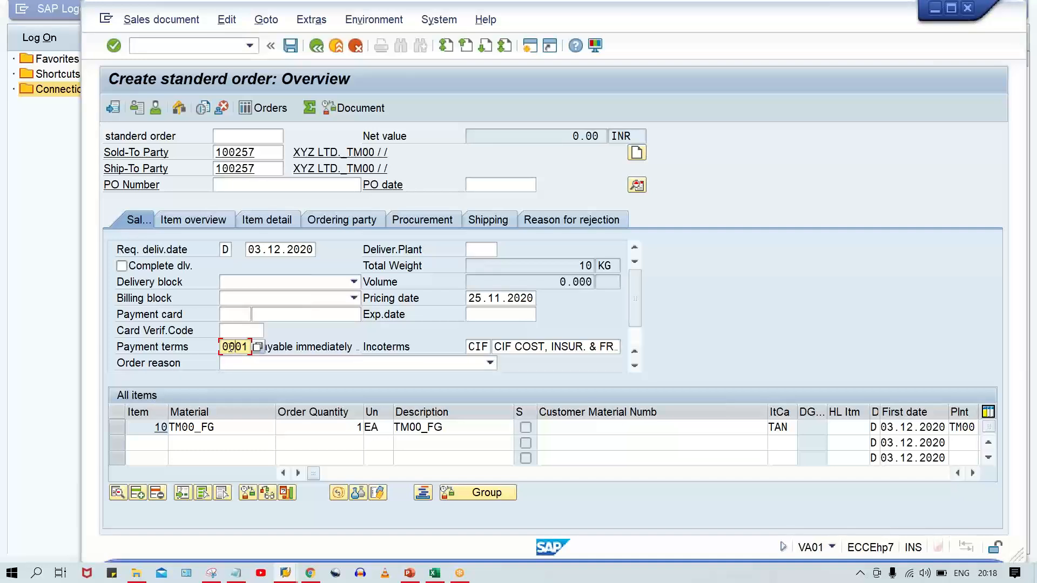
drag(222, 346, 262, 345)
click(262, 249)
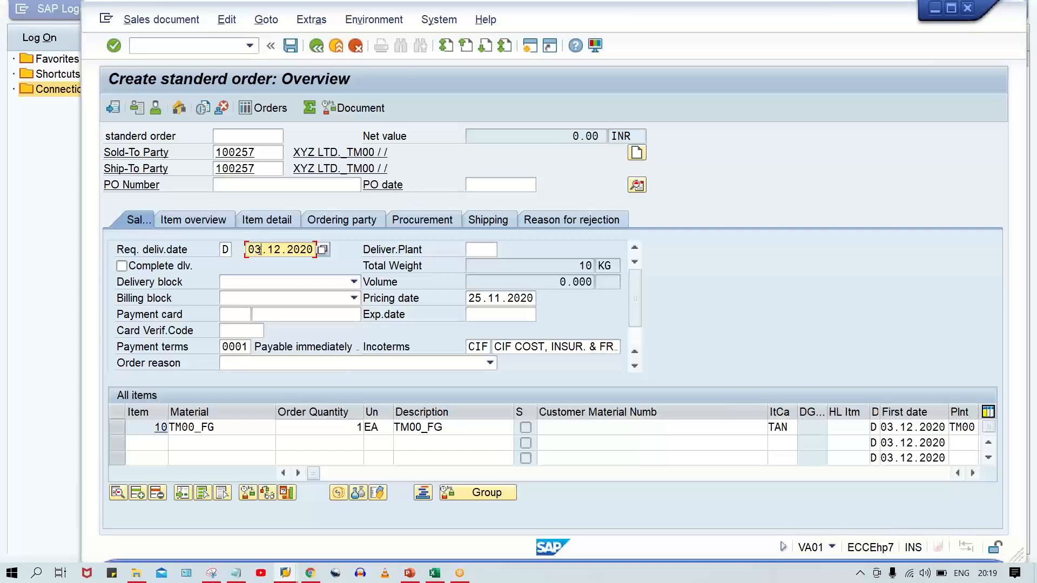
key(shift+Home)
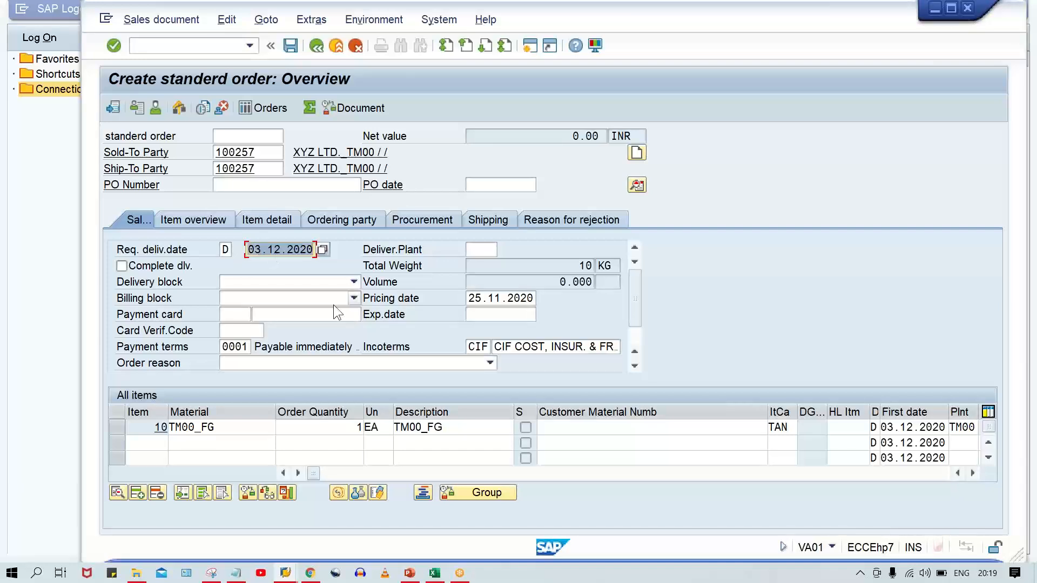
text(26.)
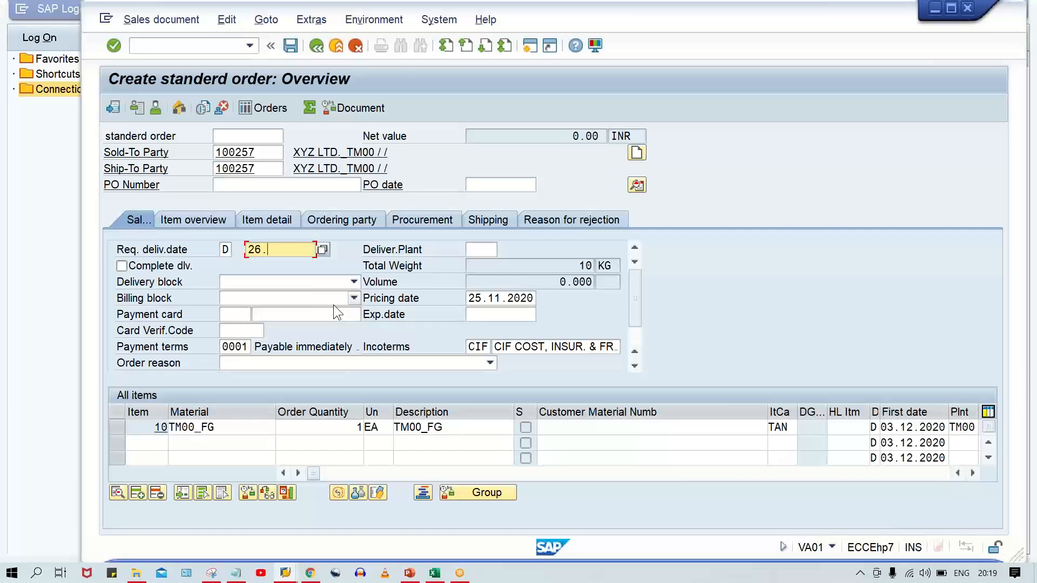
text(11.2020)
key(Return)
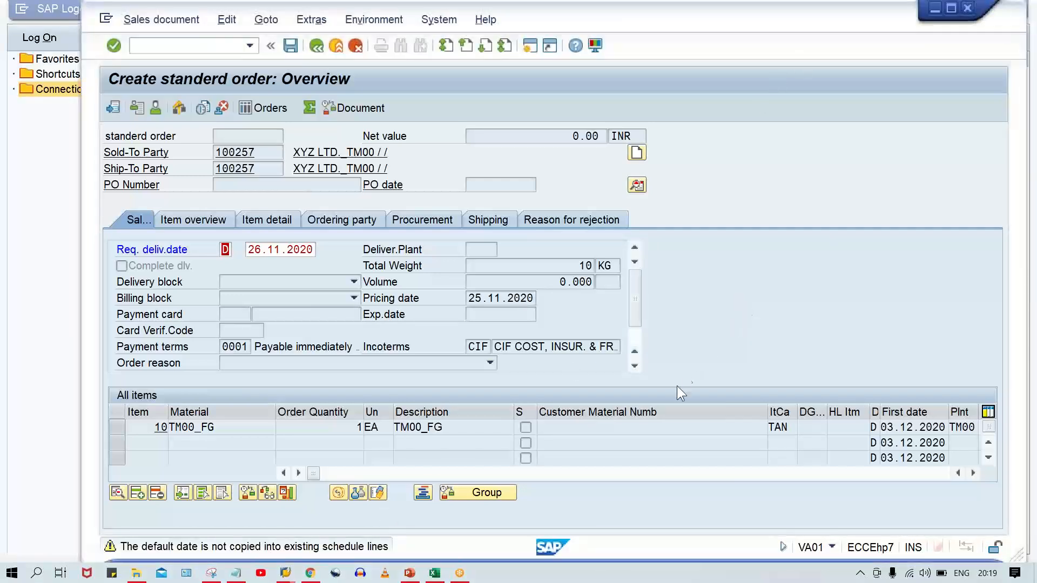
key(Return)
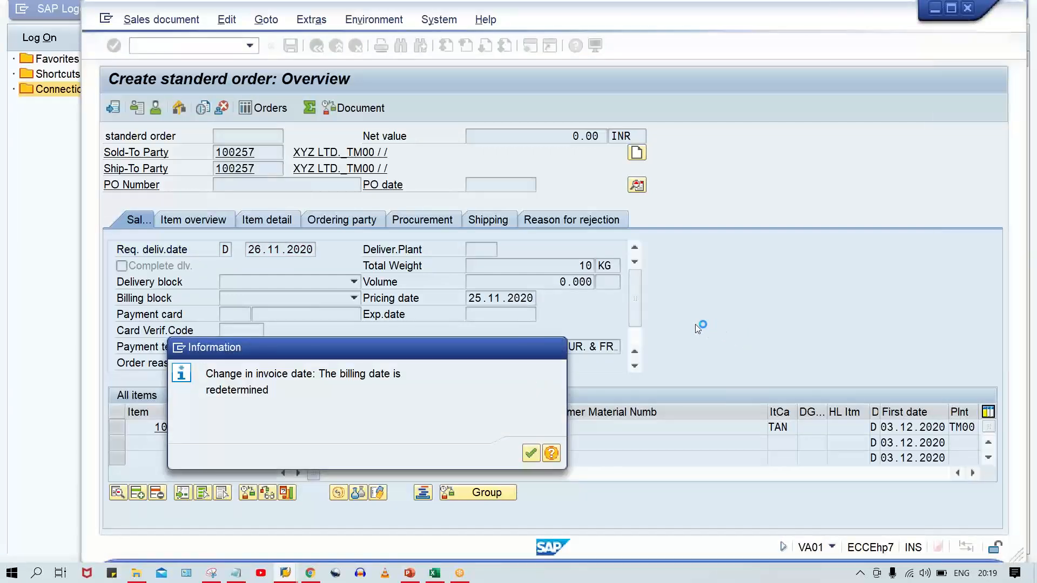
key(Return)
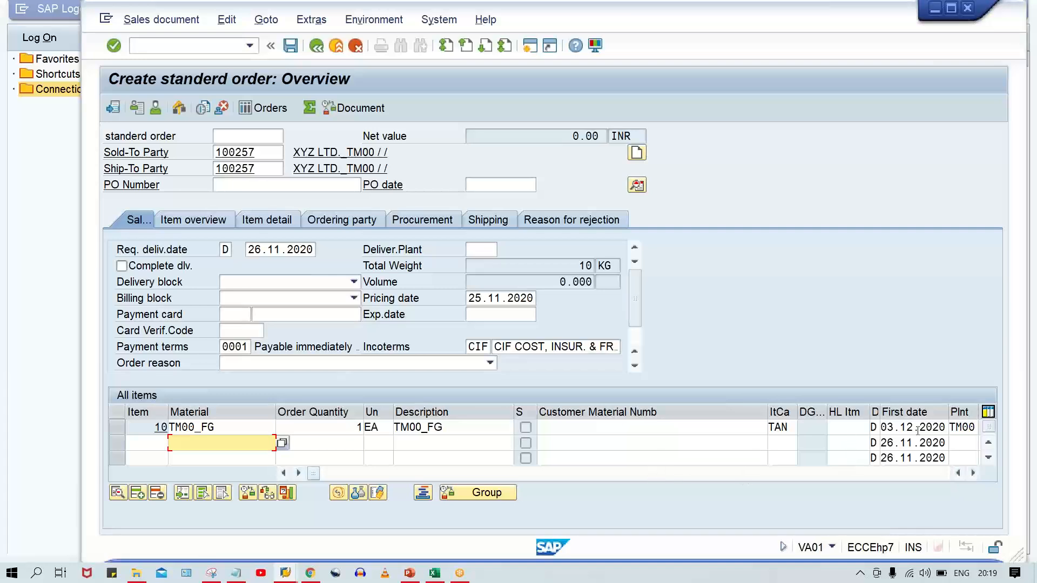
Set the first date of the TM00_FG item to 26.11.2020
click(922, 428)
click(899, 442)
double_click(898, 441)
click(907, 428)
double_click(907, 429)
text(26.11.2020)
key(Return)
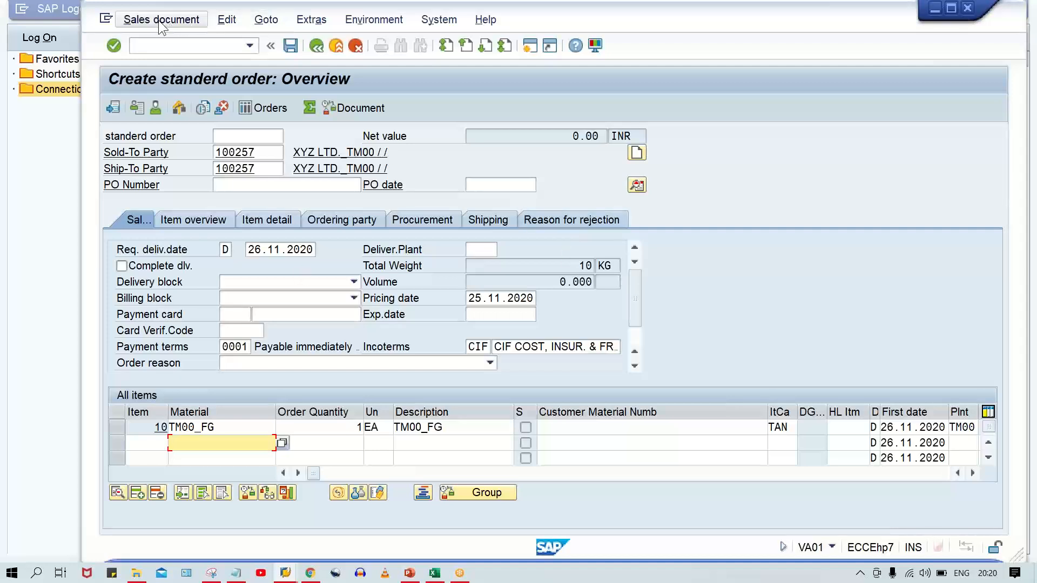
Check the order's incompletion log and save the sales order
click(227, 20)
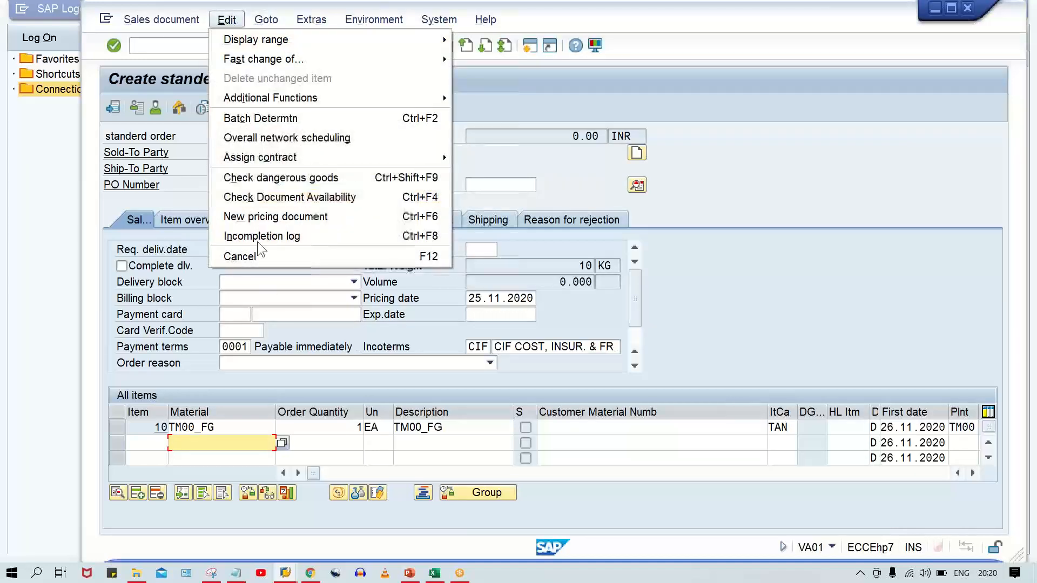
click(298, 237)
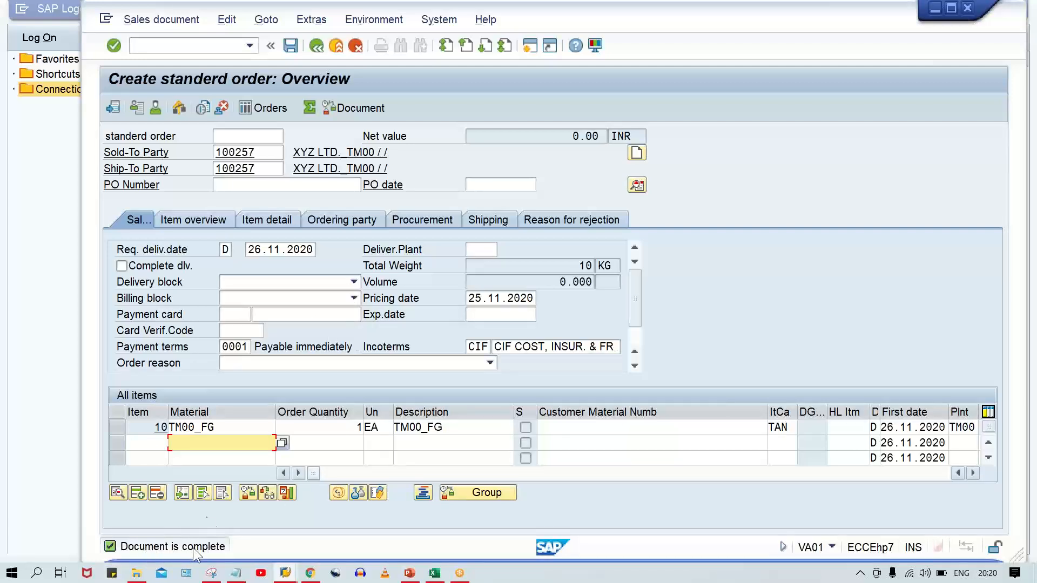
click(273, 365)
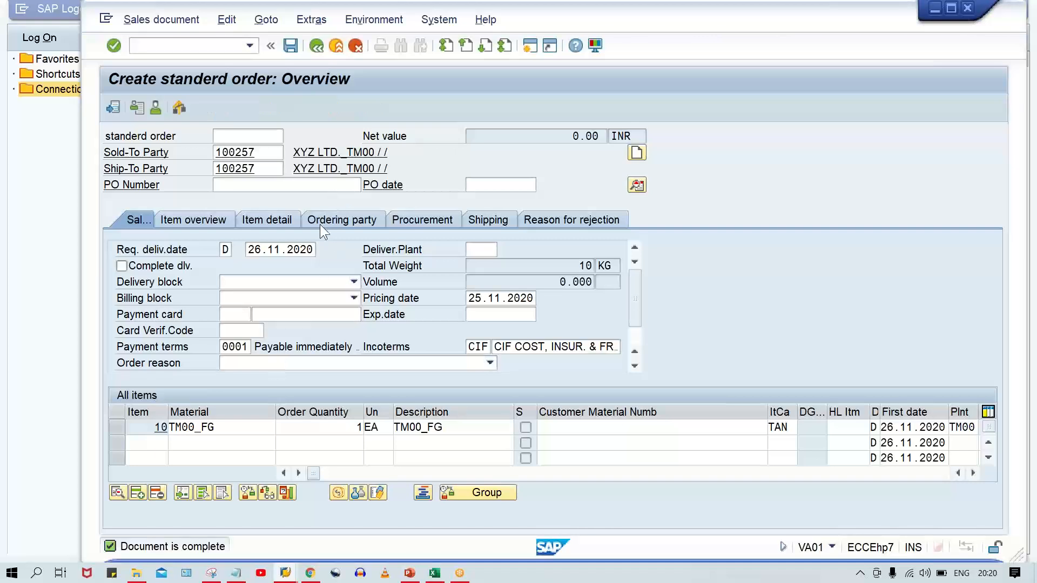
key(ctrl+s)
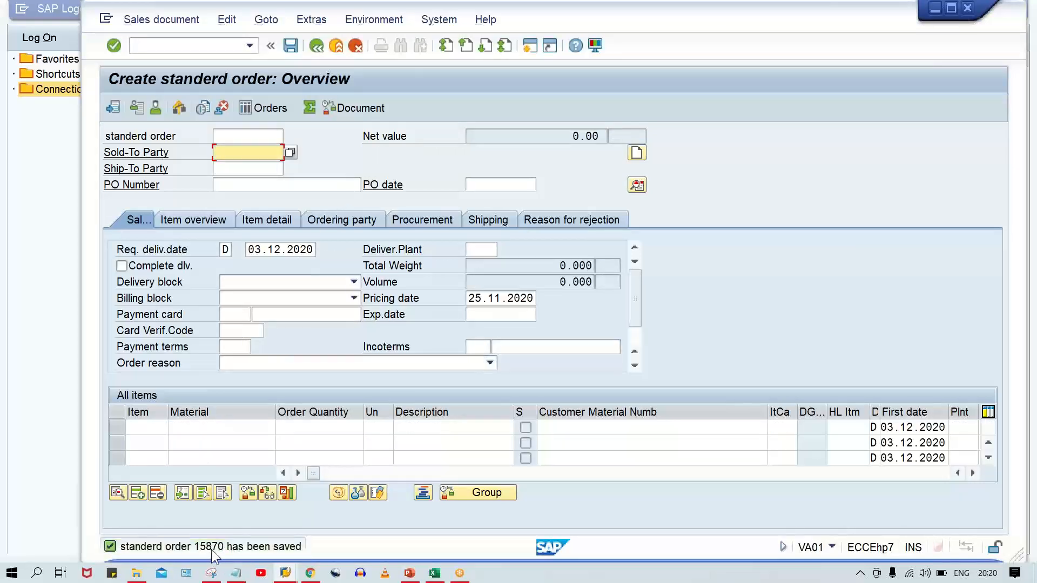
Switch to the Excel workbook and record the saved sales order number in cell D2 of Sheet5
click(435, 572)
click(274, 183)
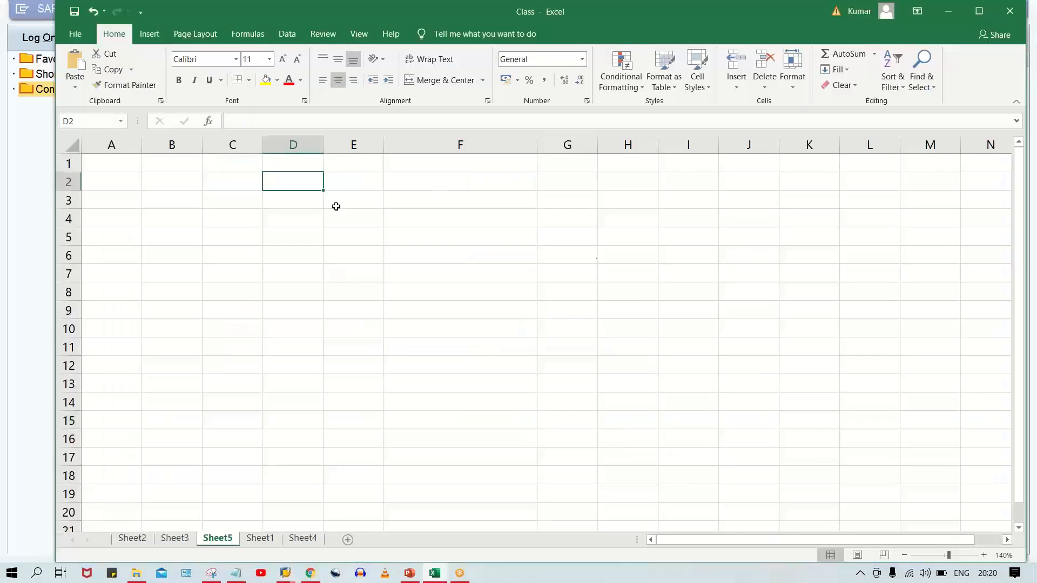
text(15870)
key(Return)
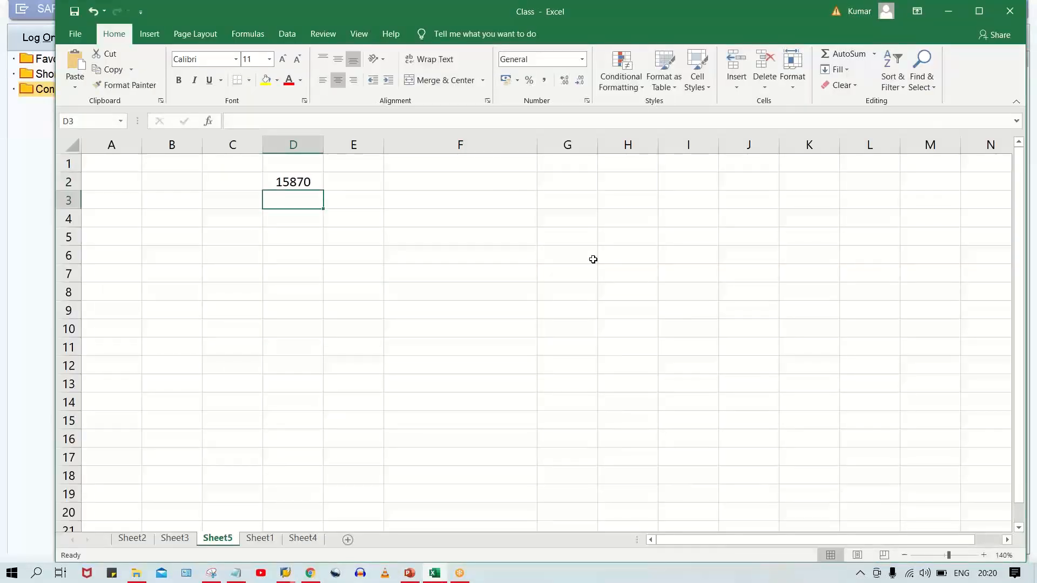
click(281, 187)
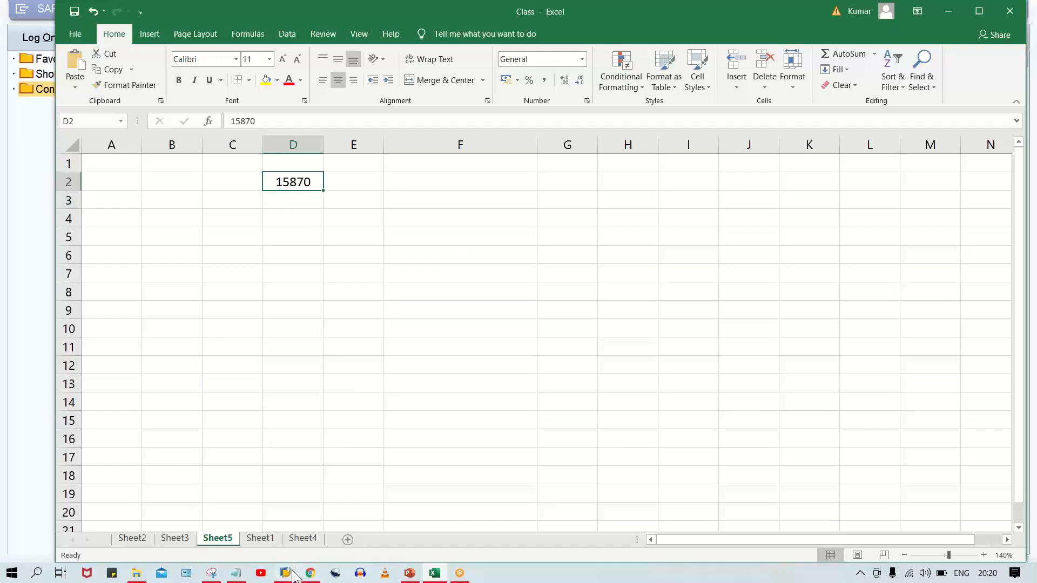
Switch from the workbook back to the SAP sales order session
mouse_move(294, 575)
click(333, 530)
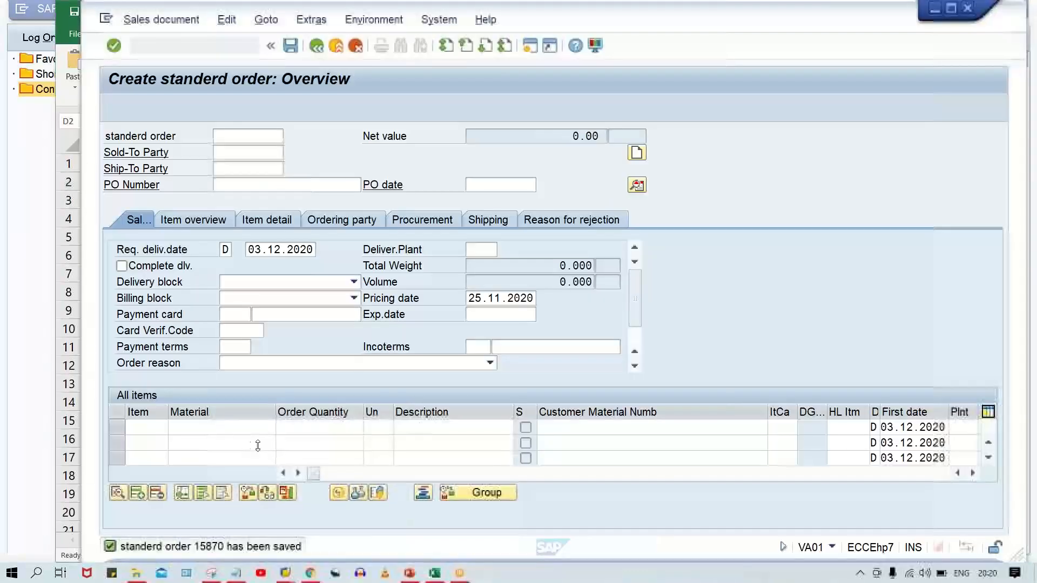
click(225, 427)
text(TM00_FG)
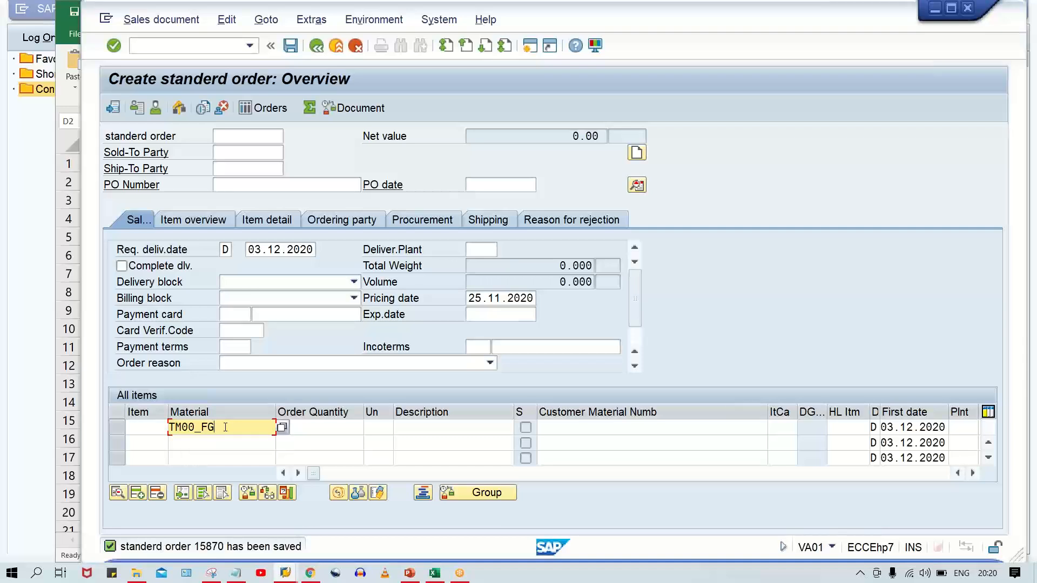
click(249, 151)
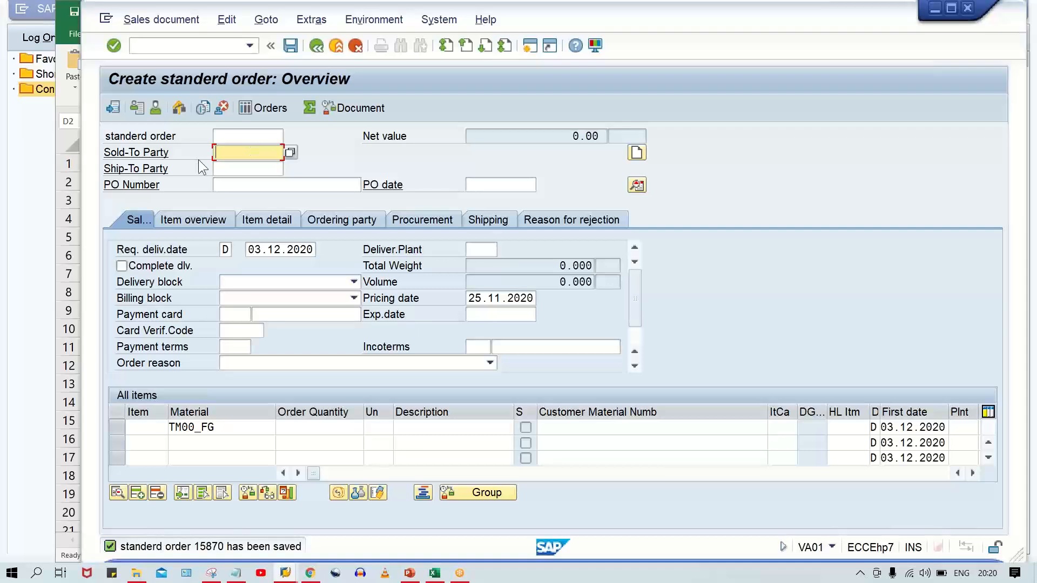
click(240, 423)
click(329, 432)
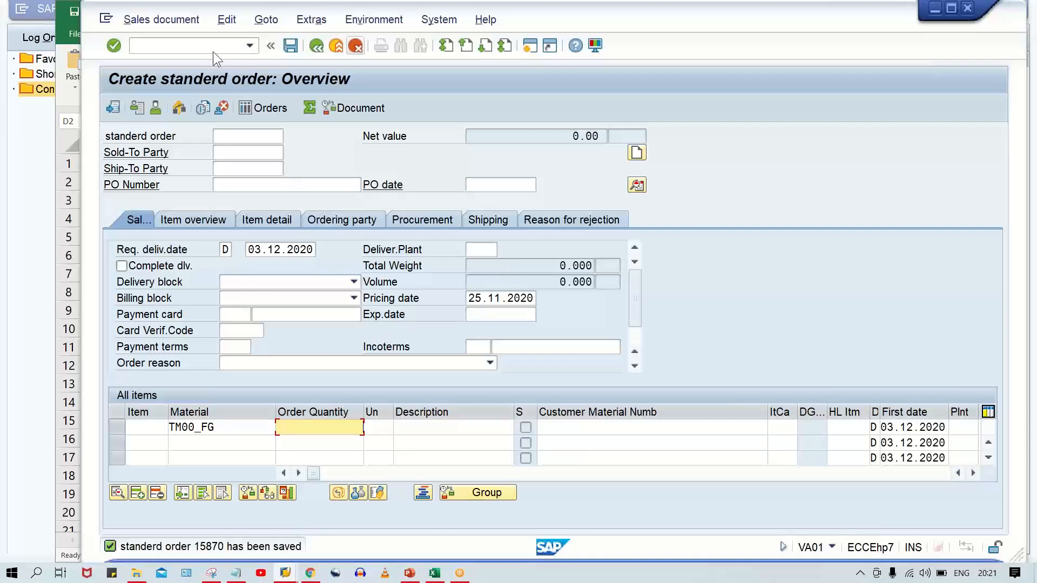
Start transaction /NVL01N and try to create an outbound delivery for the saved sales order with shipping point TM00
click(191, 48)
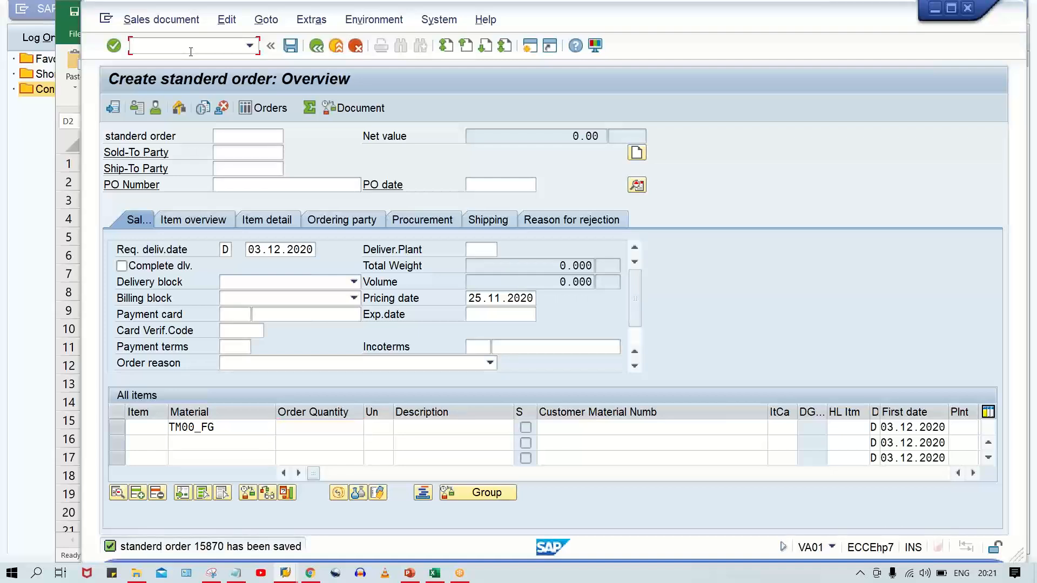
text(/NVL01N)
key(Return)
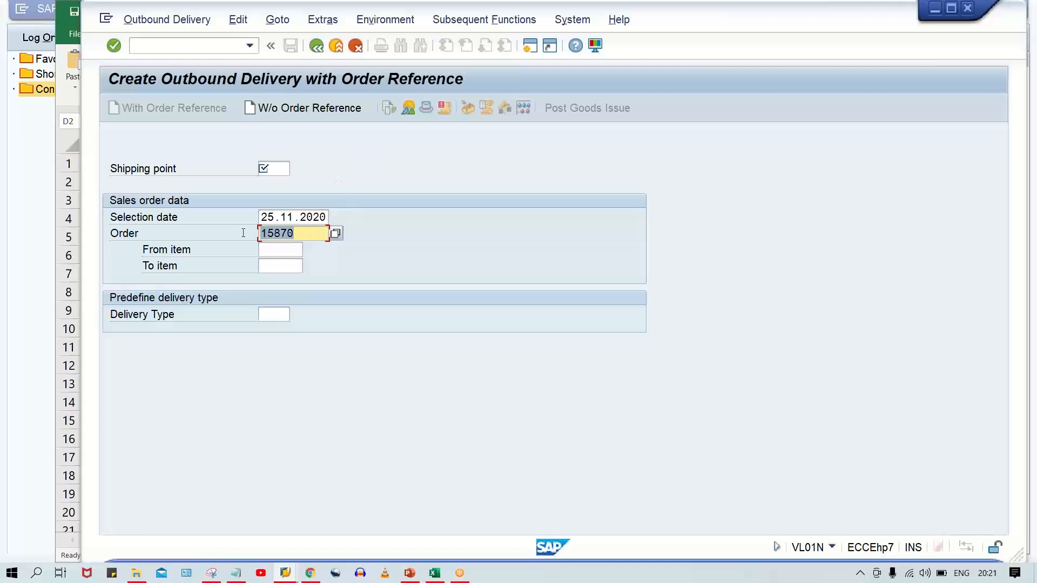
click(302, 230)
drag(302, 231, 228, 230)
click(280, 171)
text(TM00)
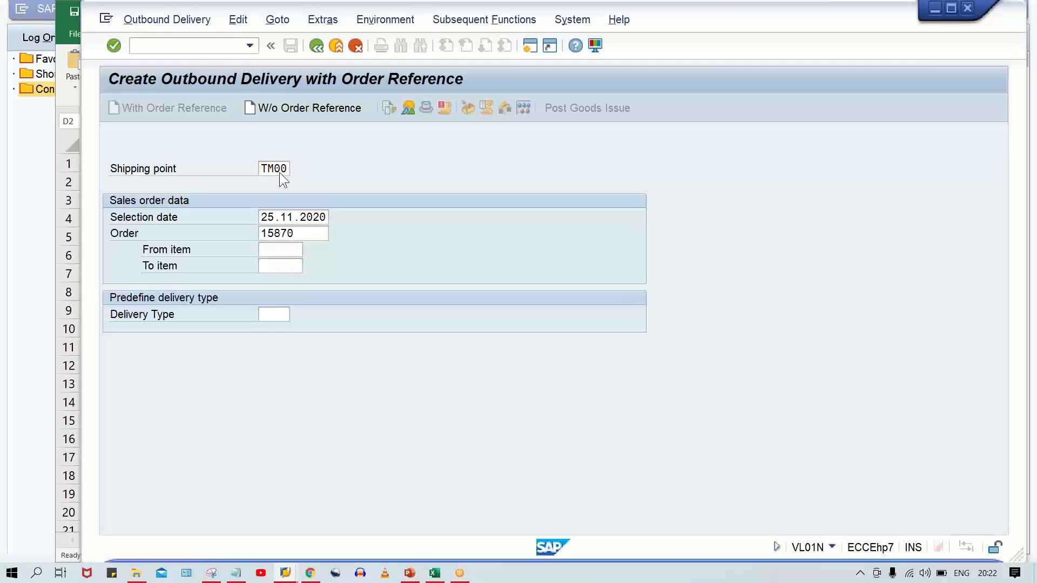
key(Return)
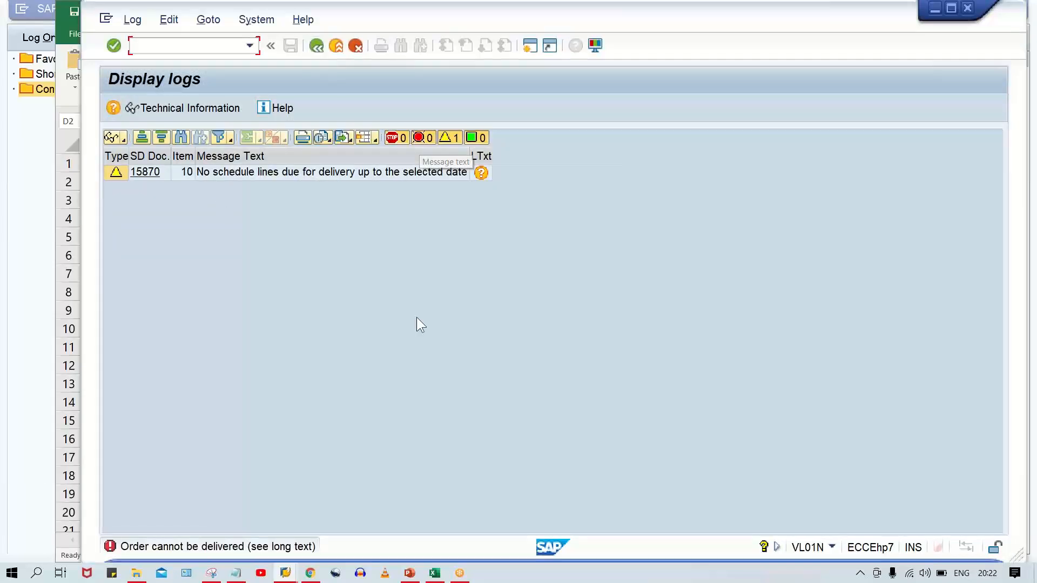
key(F3)
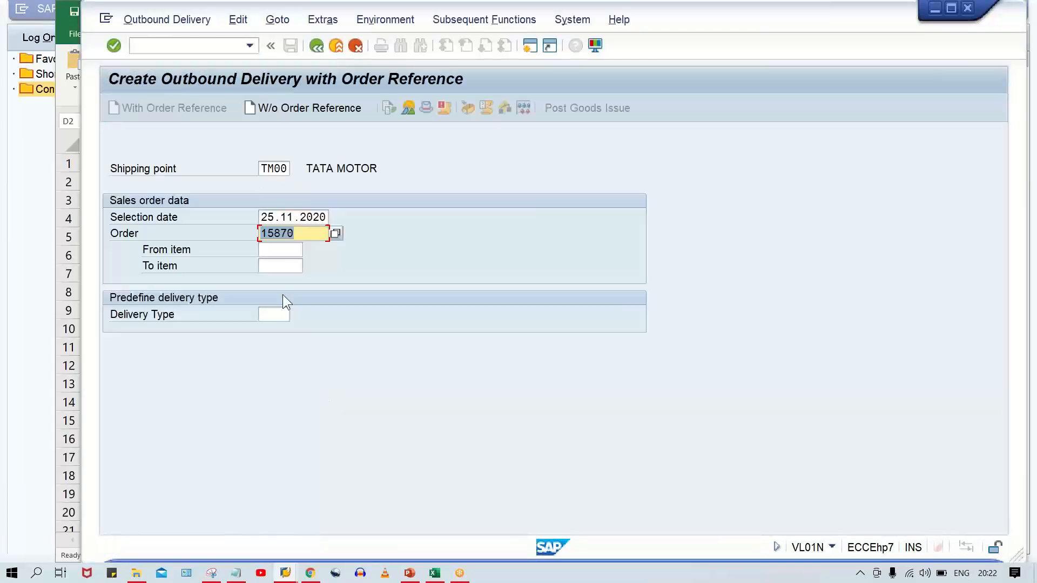
Set the delivery's selection date to 26.11.2020 and try to create the outbound delivery again
click(274, 217)
key(BackSpace)
text(6)
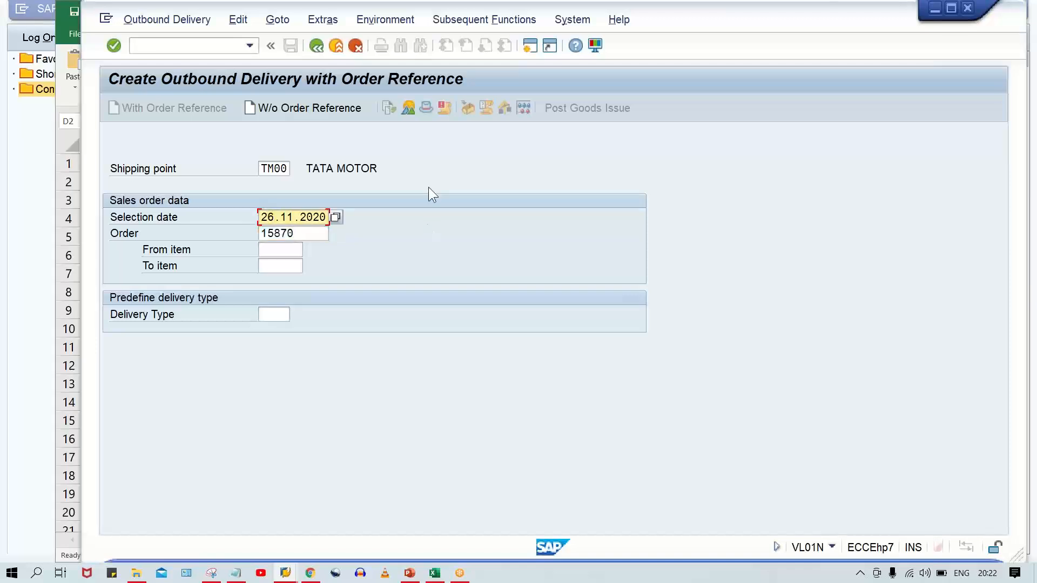
key(Return)
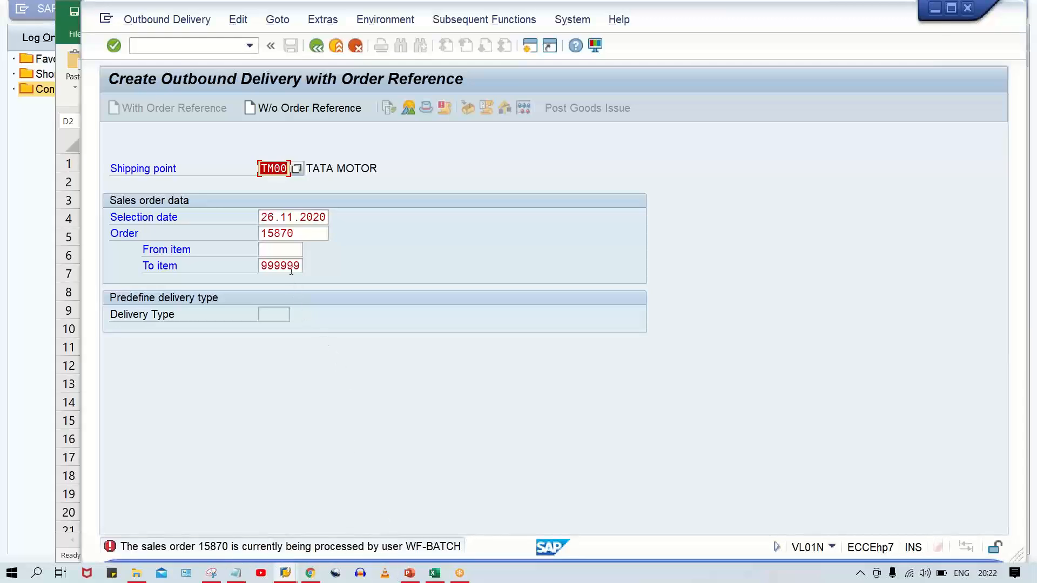
Start transaction /NSM12 and list the lock entries of client 800 without a user name filter
click(153, 46)
text(/NSM12)
key(Return)
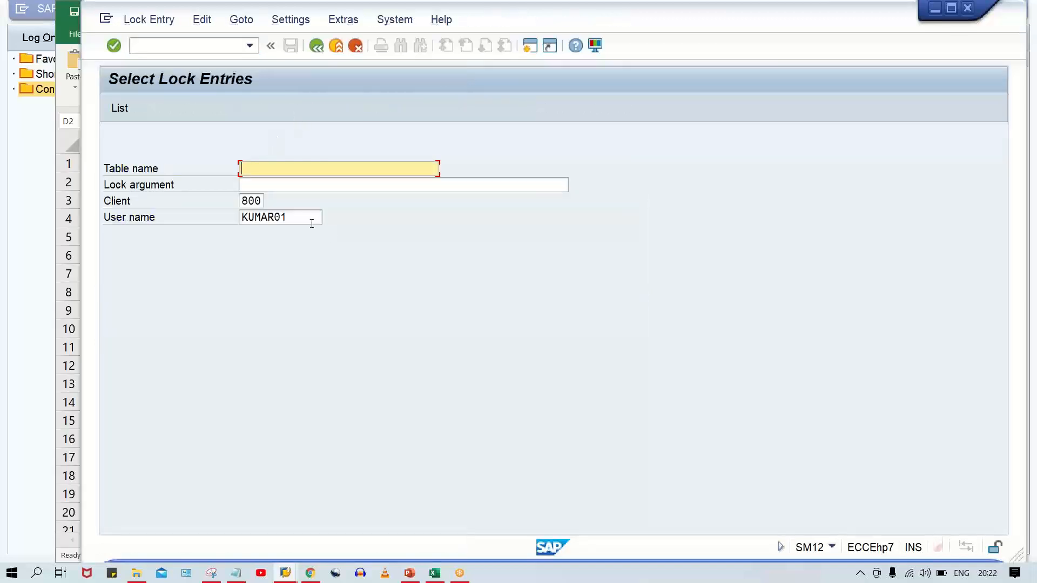
drag(311, 224, 195, 218)
key(Delete)
key(Return)
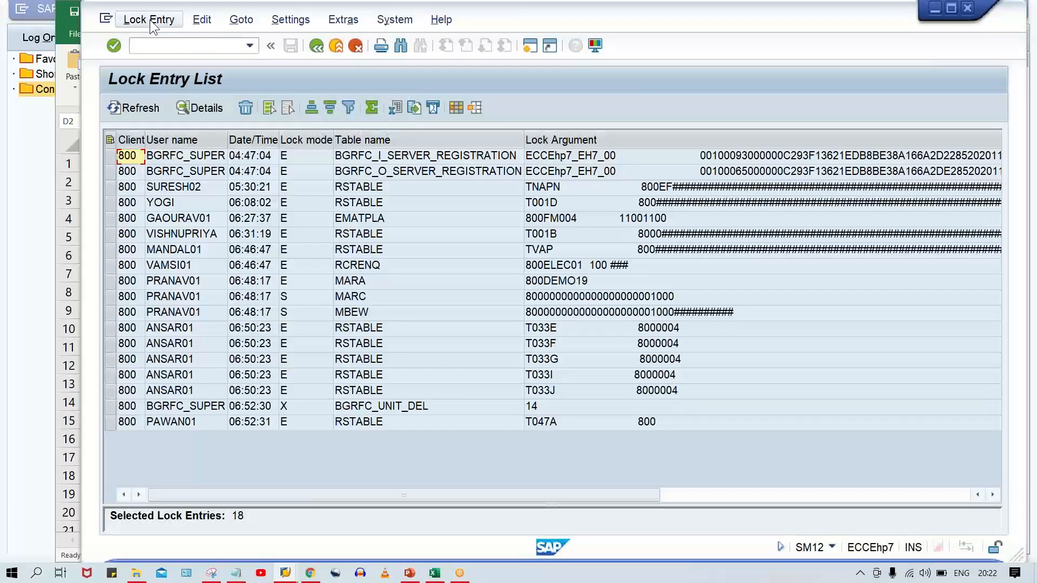
Delete all listed lock entries and close the explanatory help window
click(150, 20)
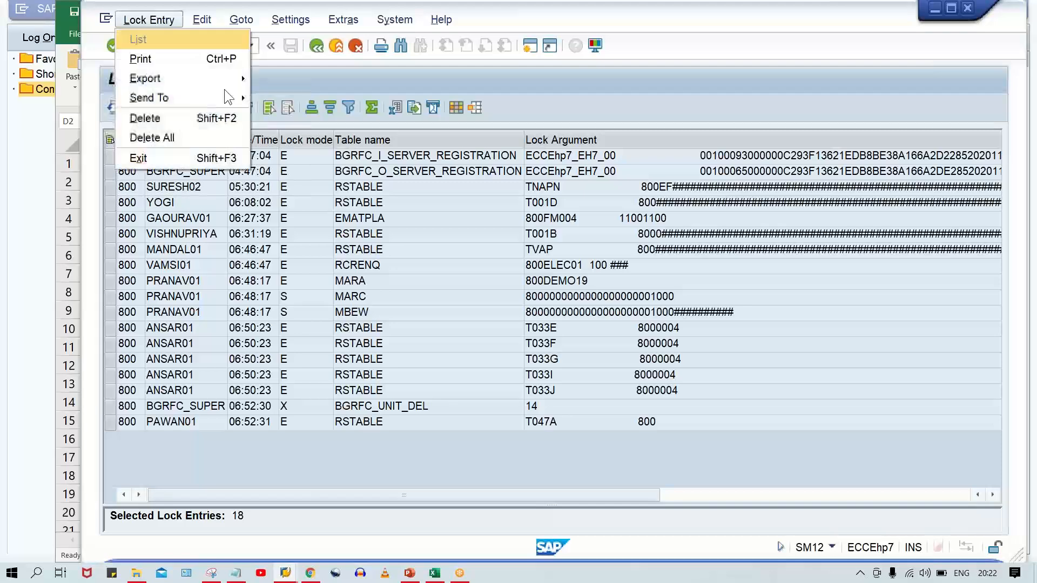
click(238, 134)
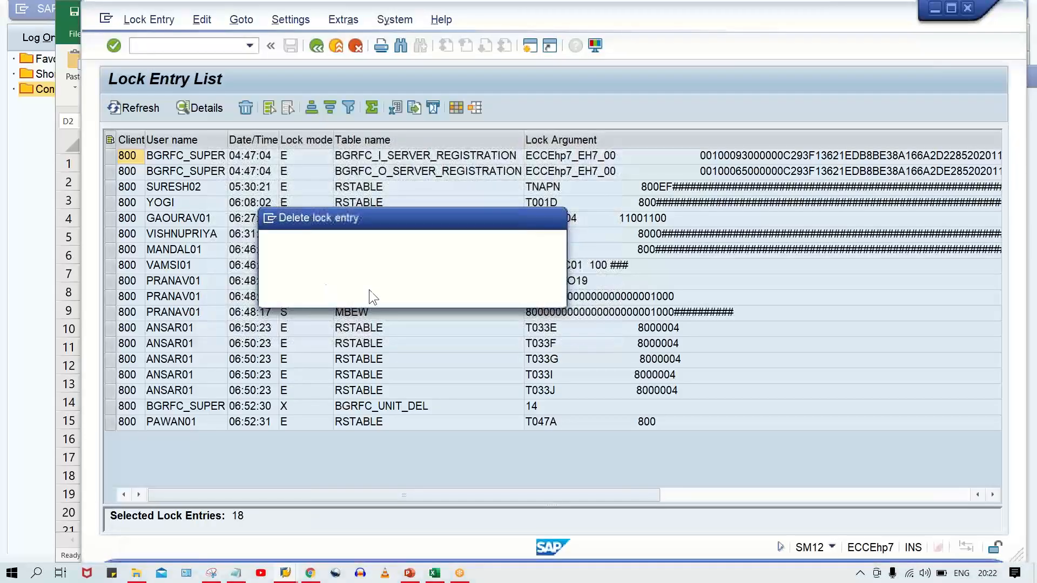
key(Return)
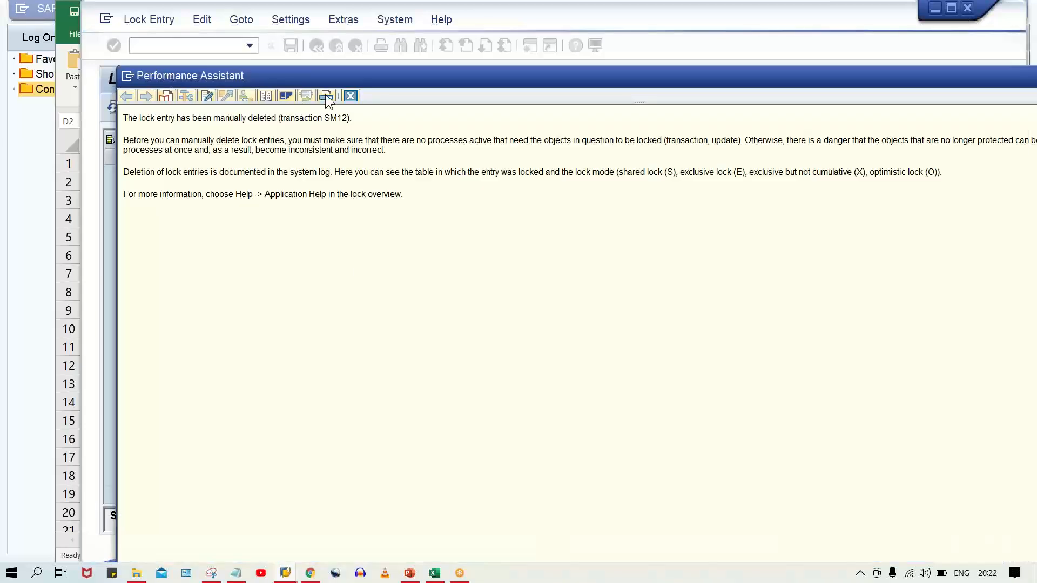
click(350, 96)
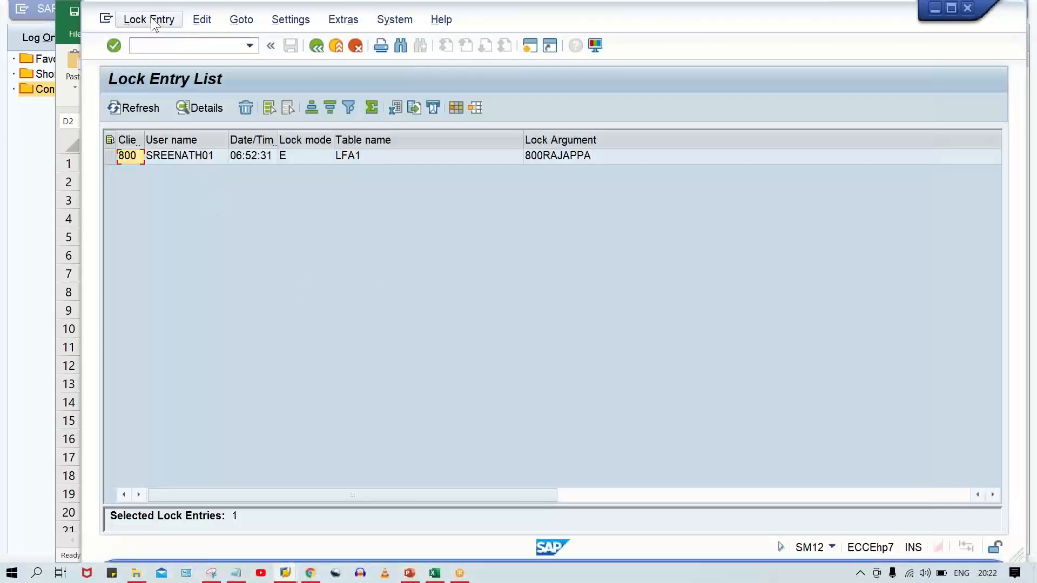
Delete the remaining lock entry on table LFA1 and return to the lock entry list
click(153, 21)
click(179, 133)
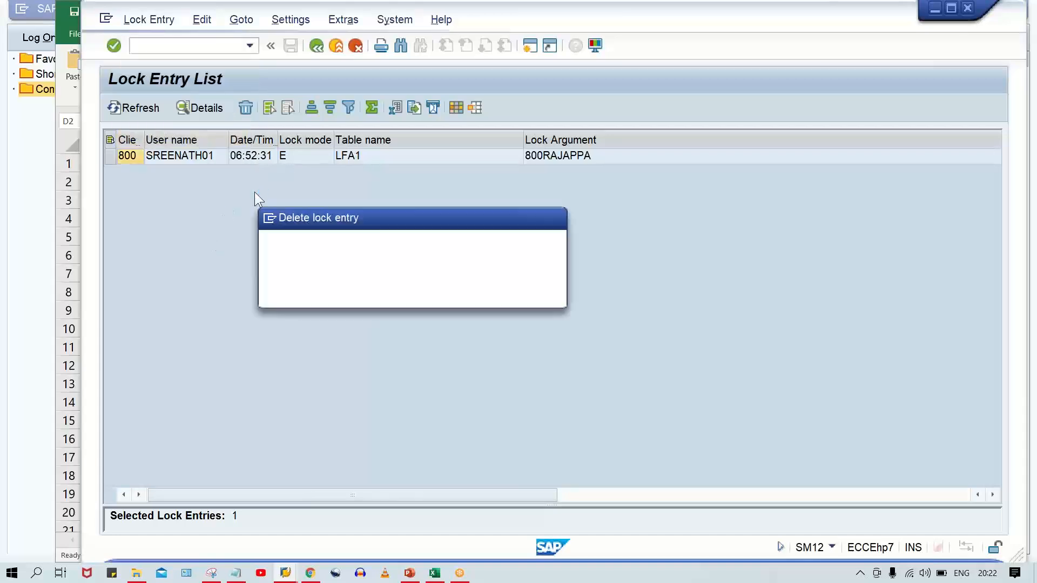
click(325, 290)
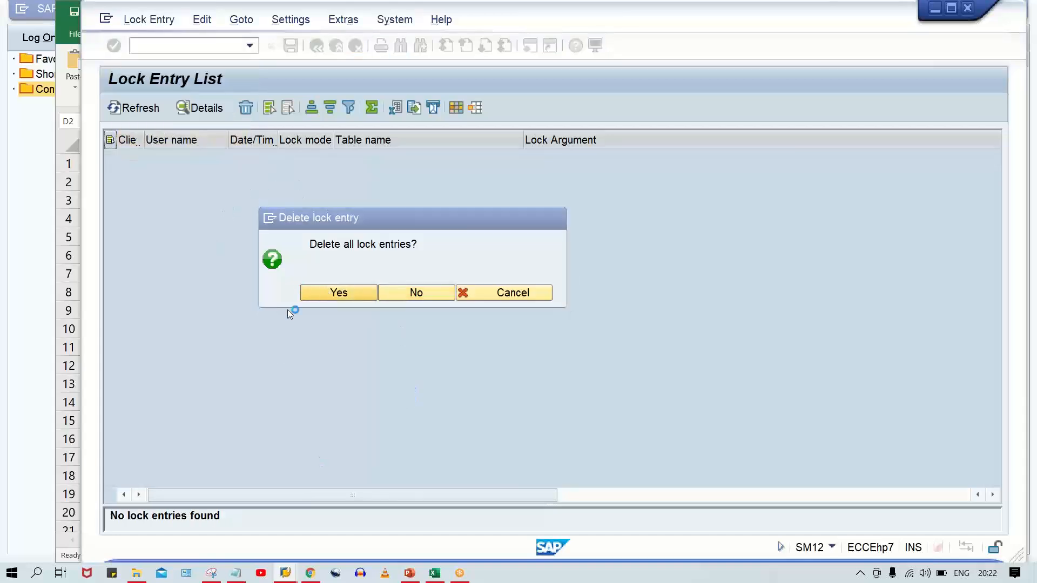
click(285, 572)
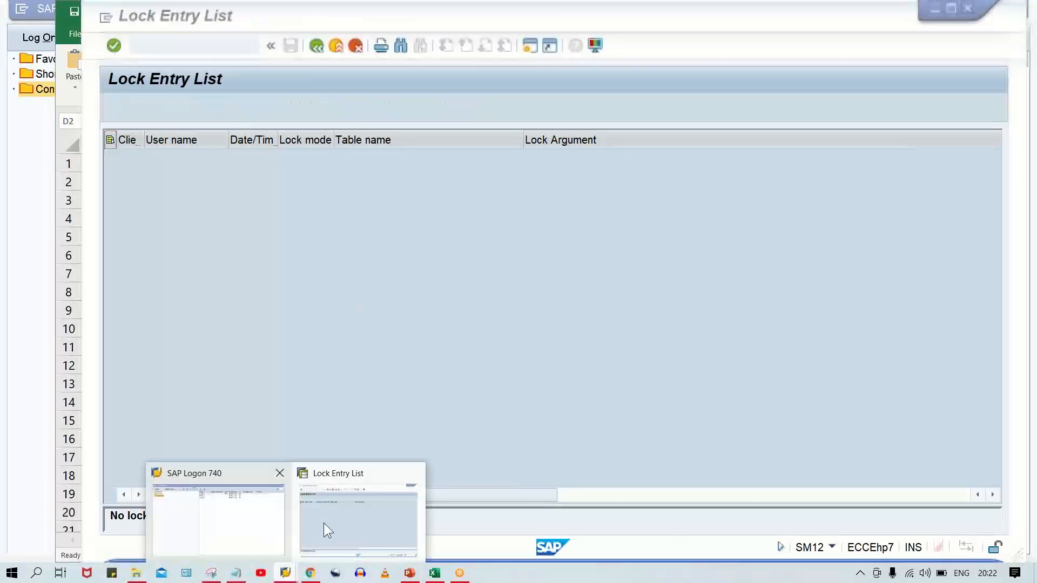
click(378, 514)
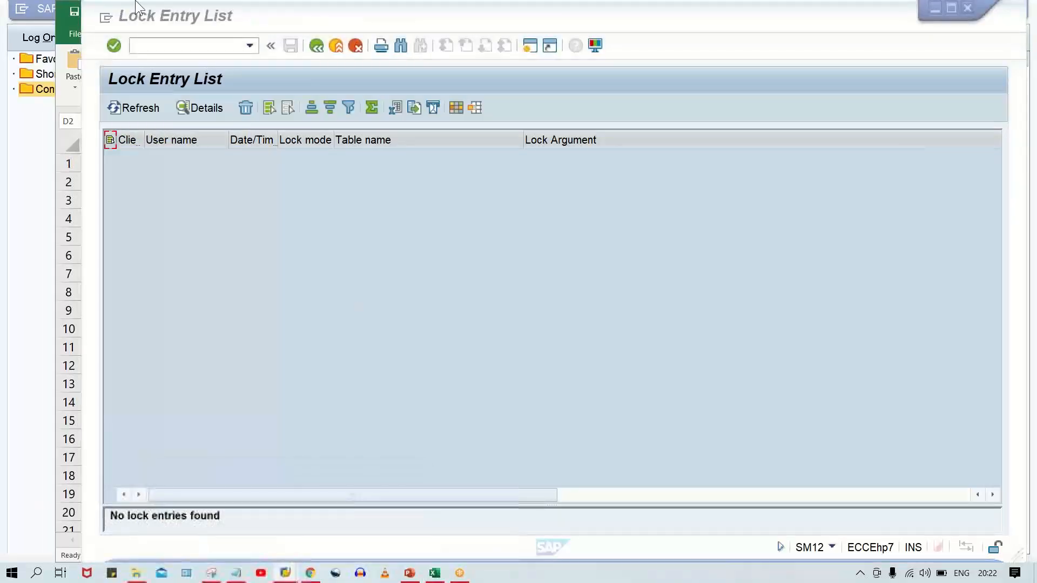
Restart transaction /NVL01N and create the outbound delivery for the saved sales order
click(249, 46)
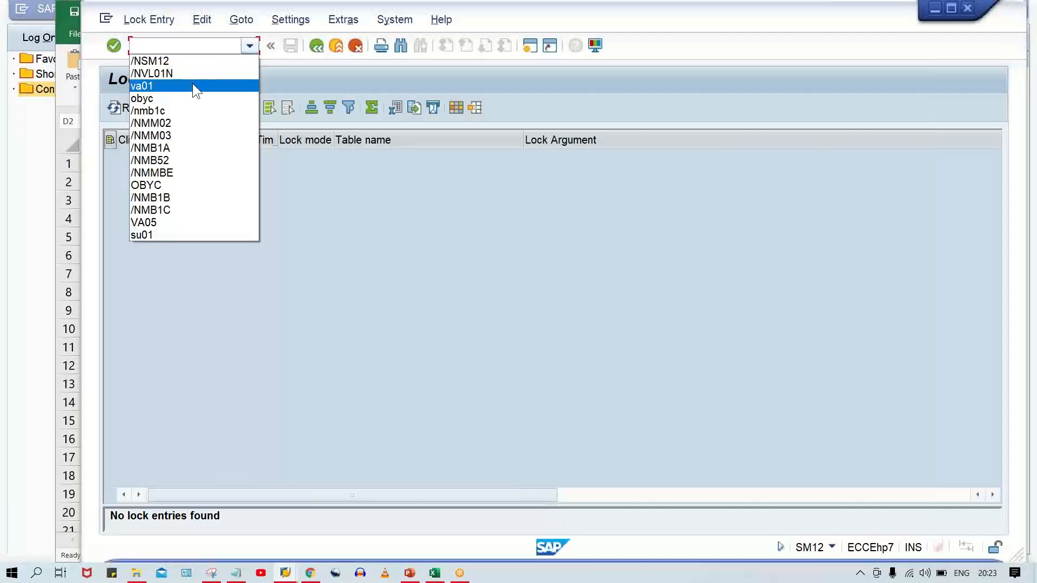
click(192, 73)
key(Return)
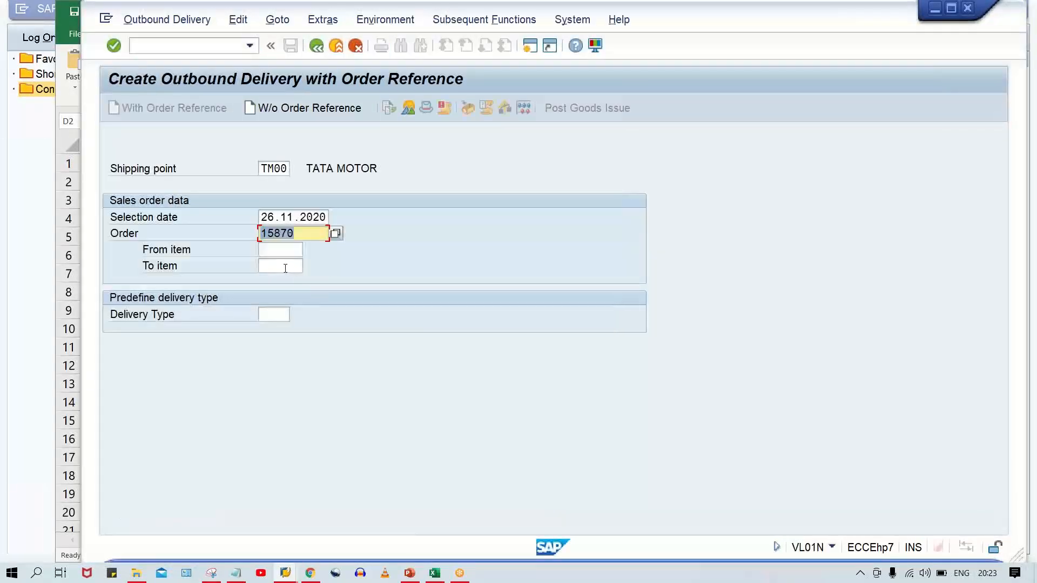
key(Return)
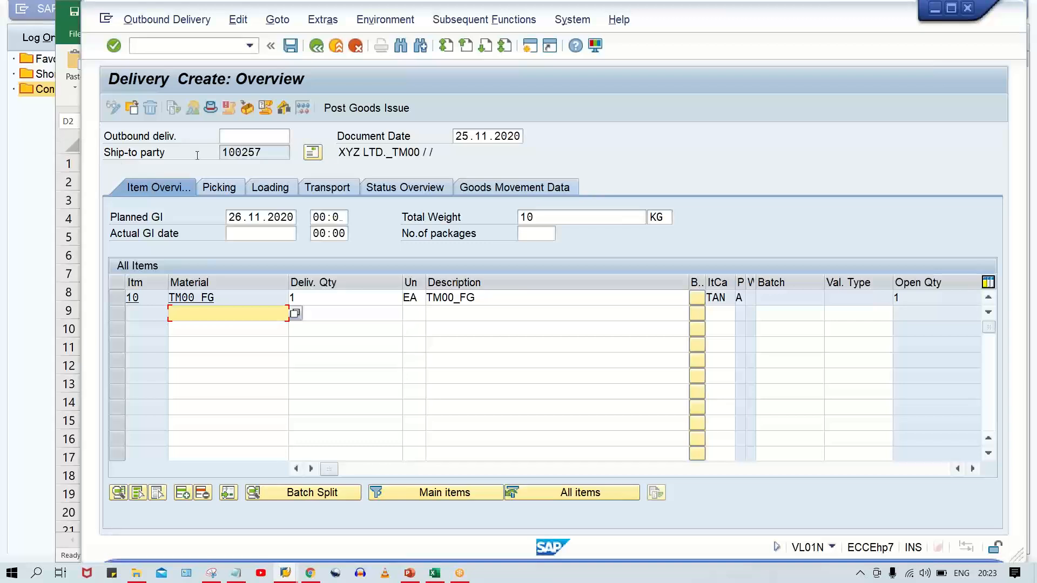
Set the picked quantity of the TM00_FG delivery item to 1 and try to post the goods issue
click(223, 186)
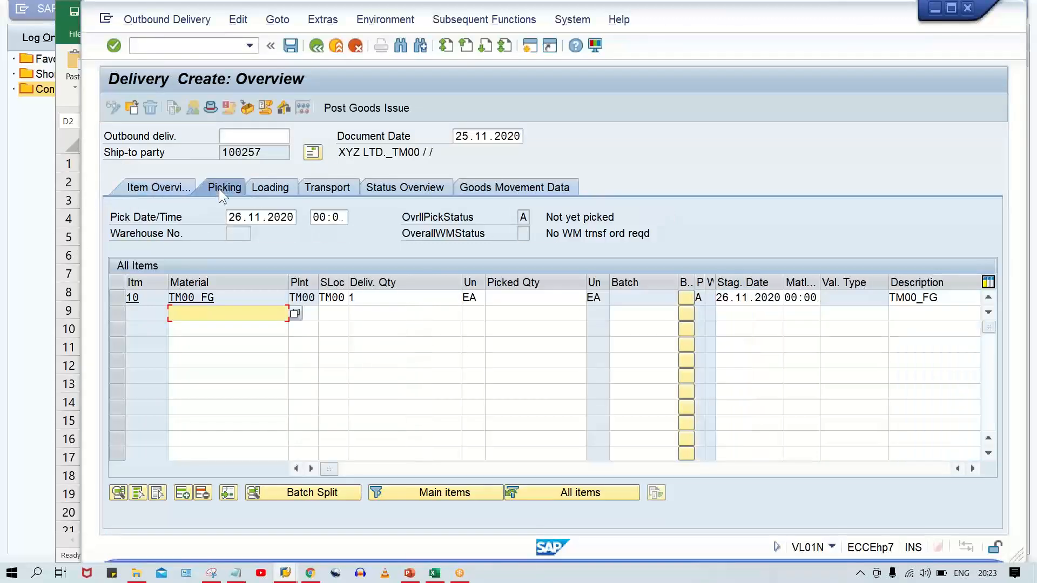
click(551, 300)
text(1)
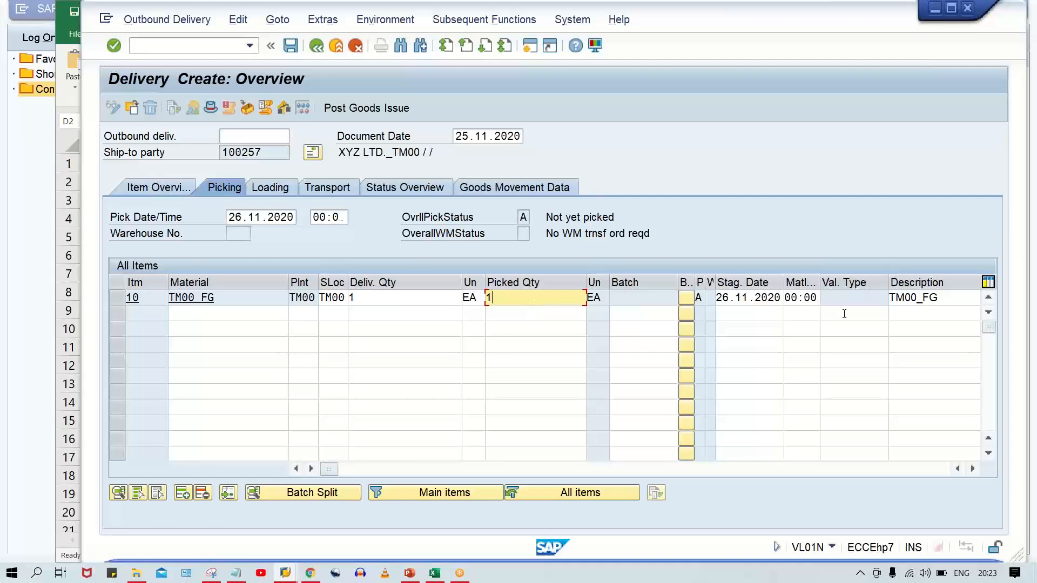
click(390, 109)
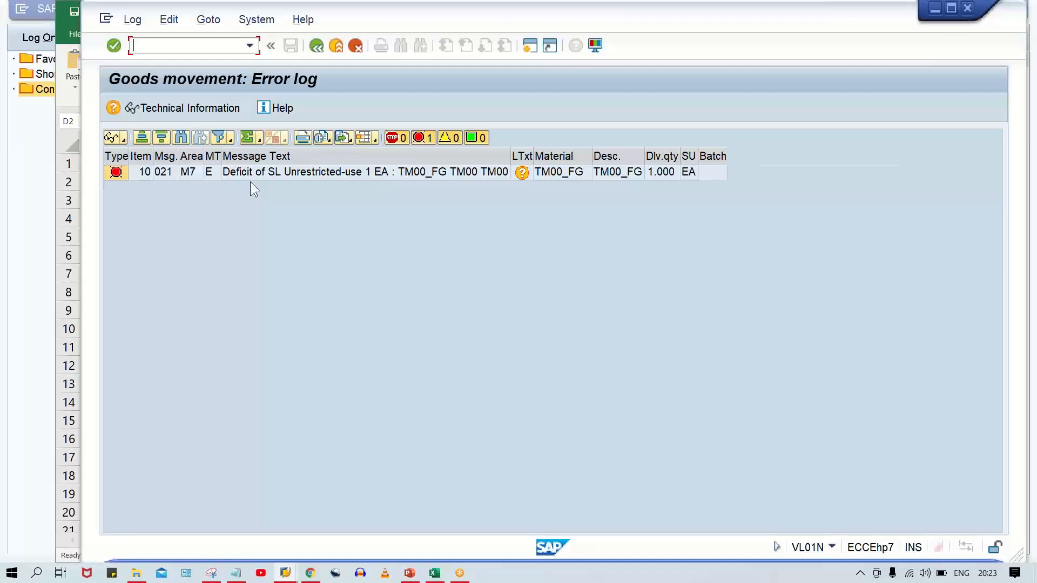
Switch to the Excel workbook and enter "STOCK OF RM DR" in F2 and "GR/IR ACT CR." in F3 of Sheet5
click(435, 573)
click(466, 182)
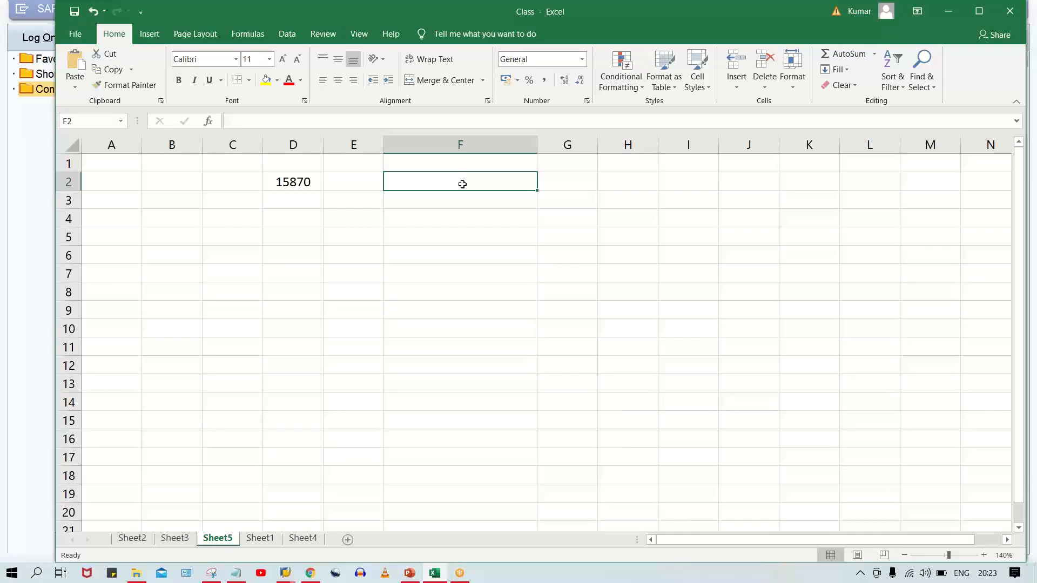
text(STO)
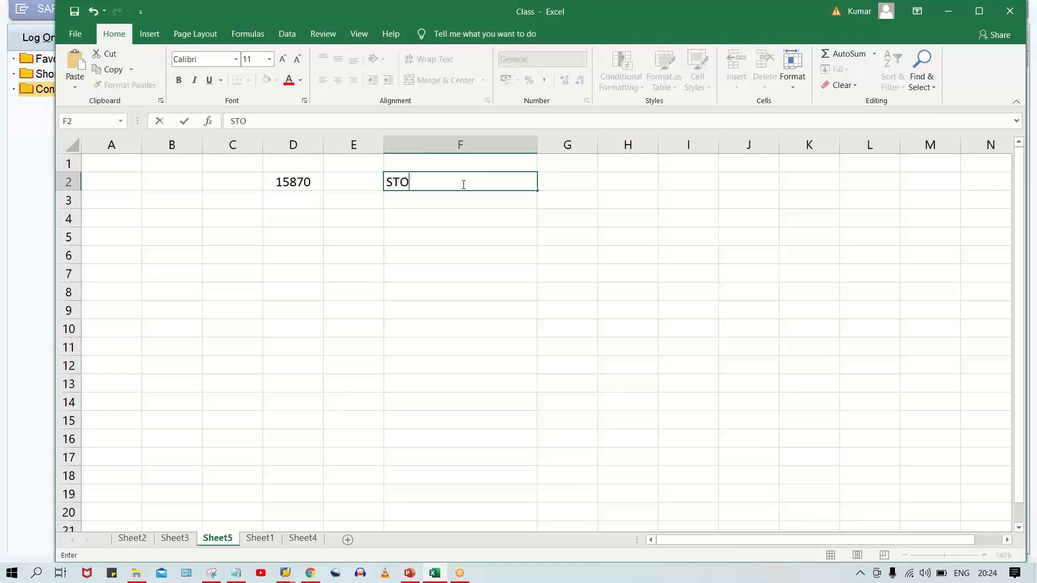
text(CK OF RM DR)
key(Return)
text(G)
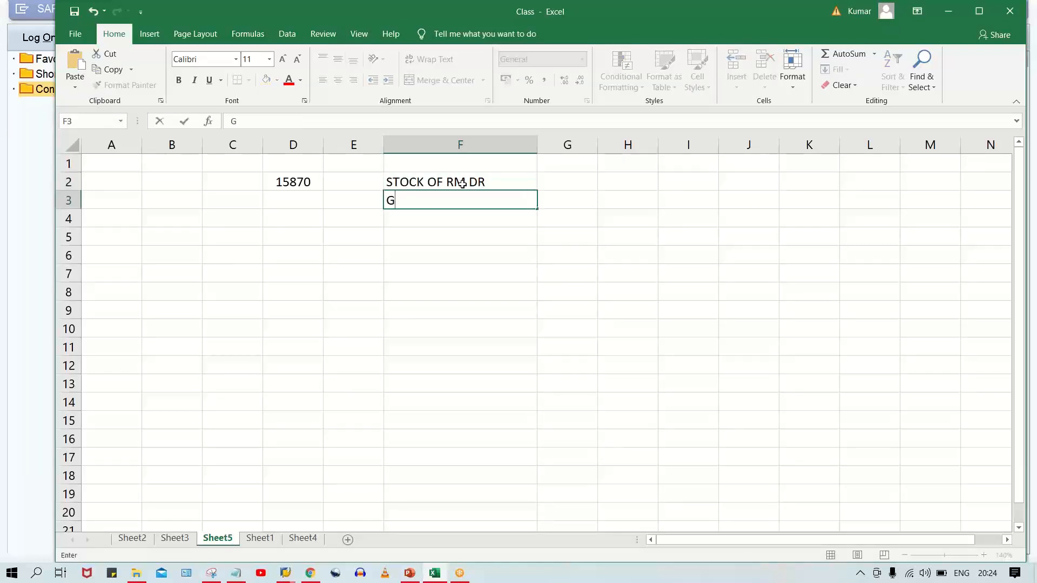
text(R/IR ACT)
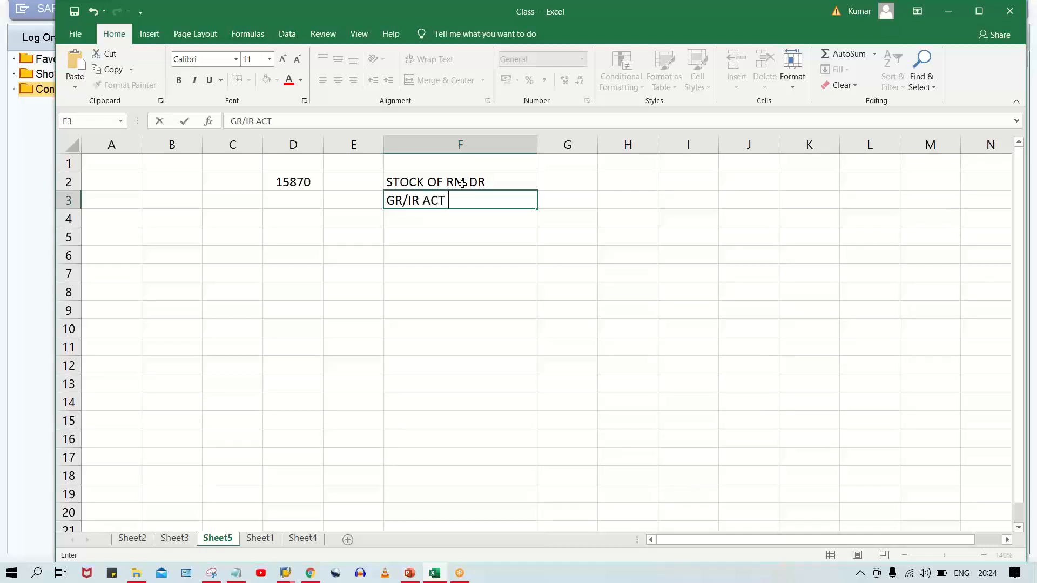
text( CR.)
key(Return)
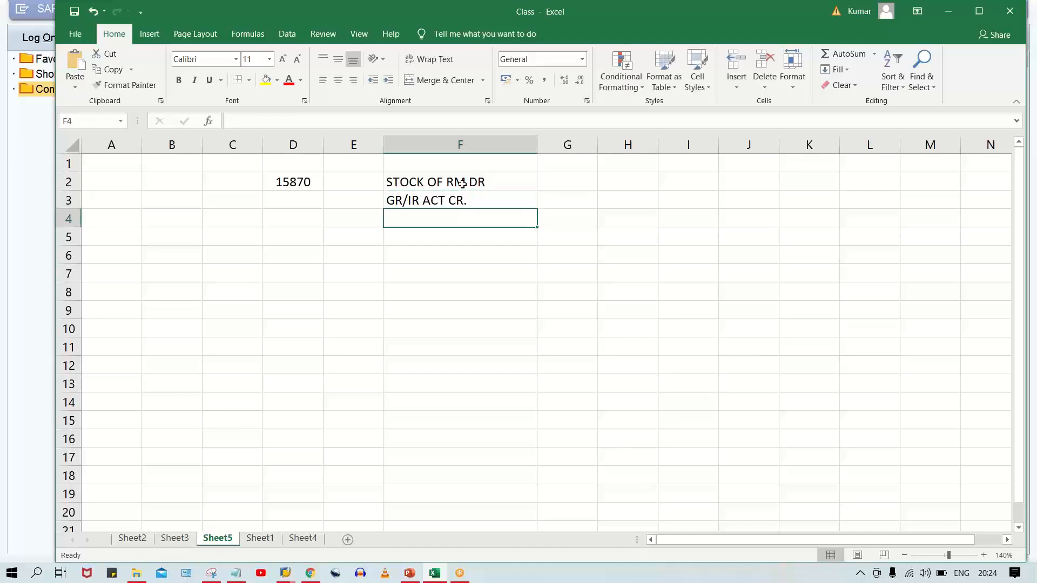
click(407, 198)
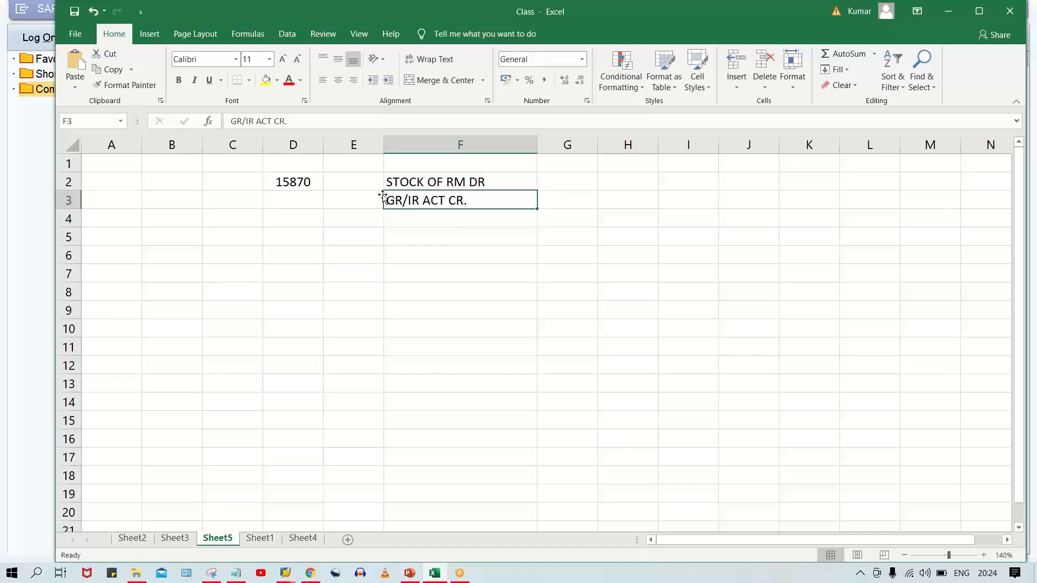
click(405, 235)
click(440, 201)
click(336, 198)
click(432, 207)
click(365, 201)
click(434, 210)
Enter the transaction keys "WRX" in E3 beside the GR/IR account and "BSX" in E2 beside the stock account
click(328, 203)
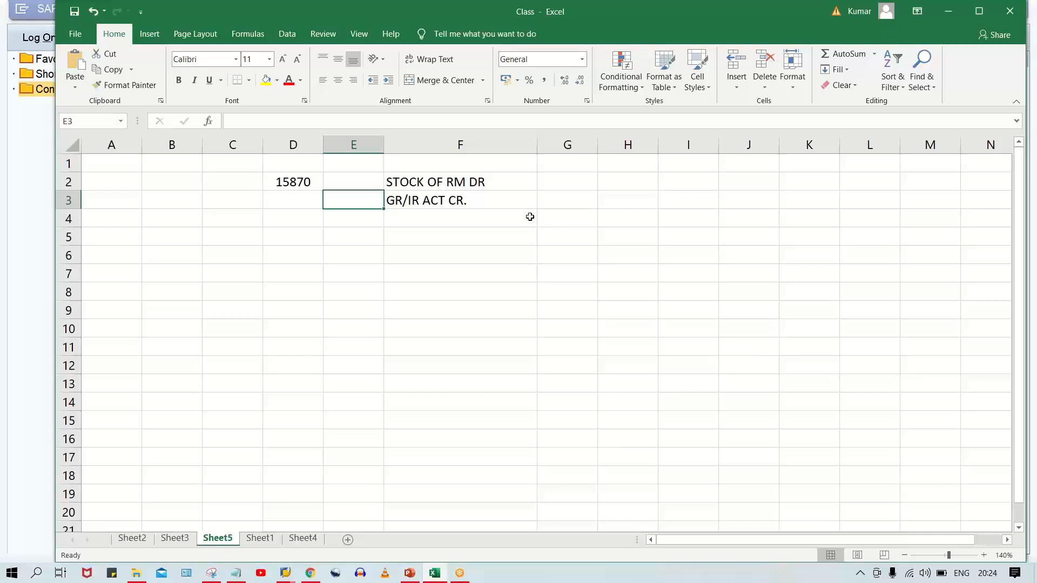
text(WRX)
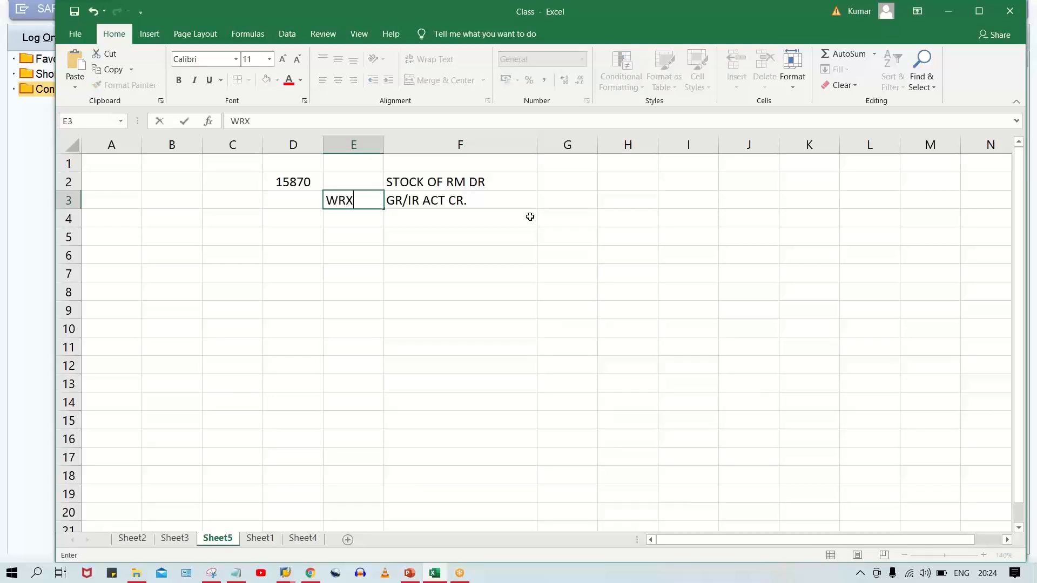
key(Tab)
key(Tab)
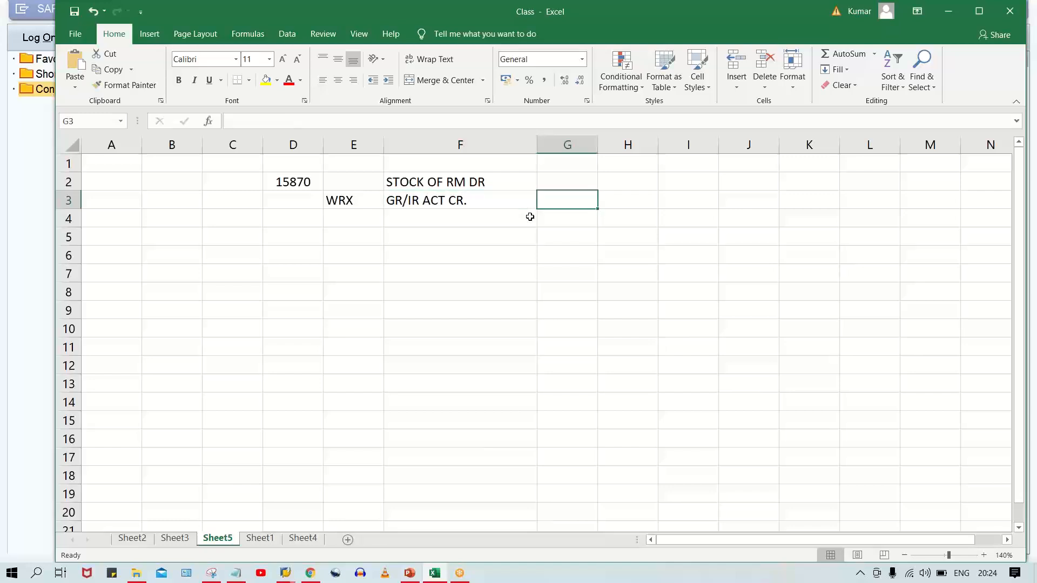
click(579, 175)
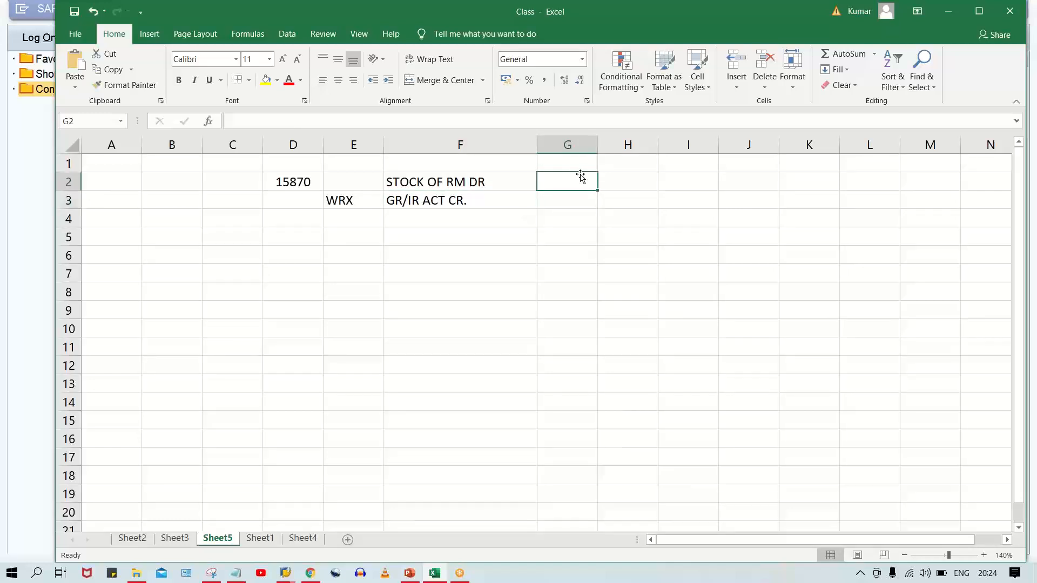
click(350, 184)
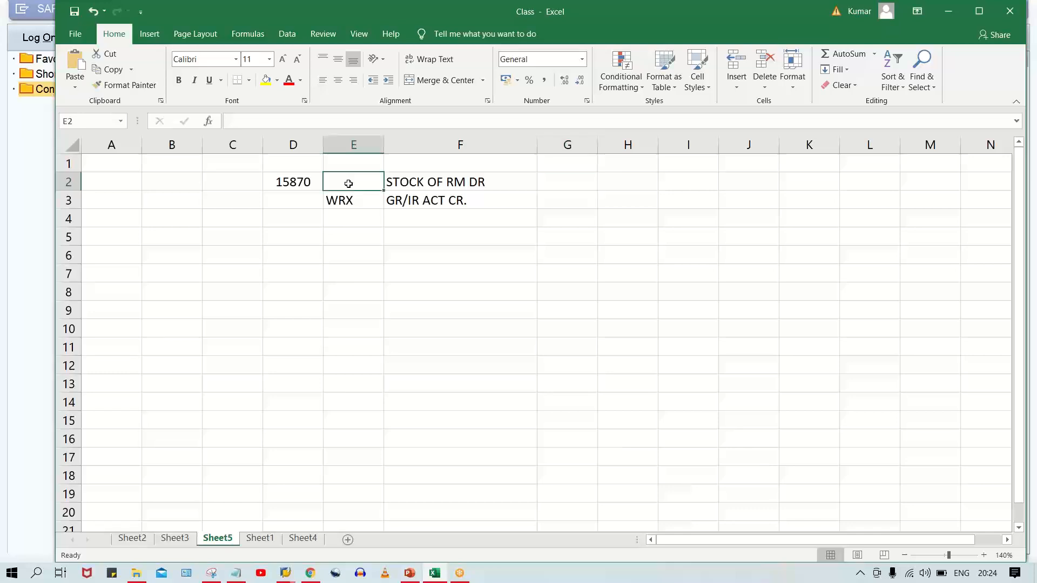
text(BSX)
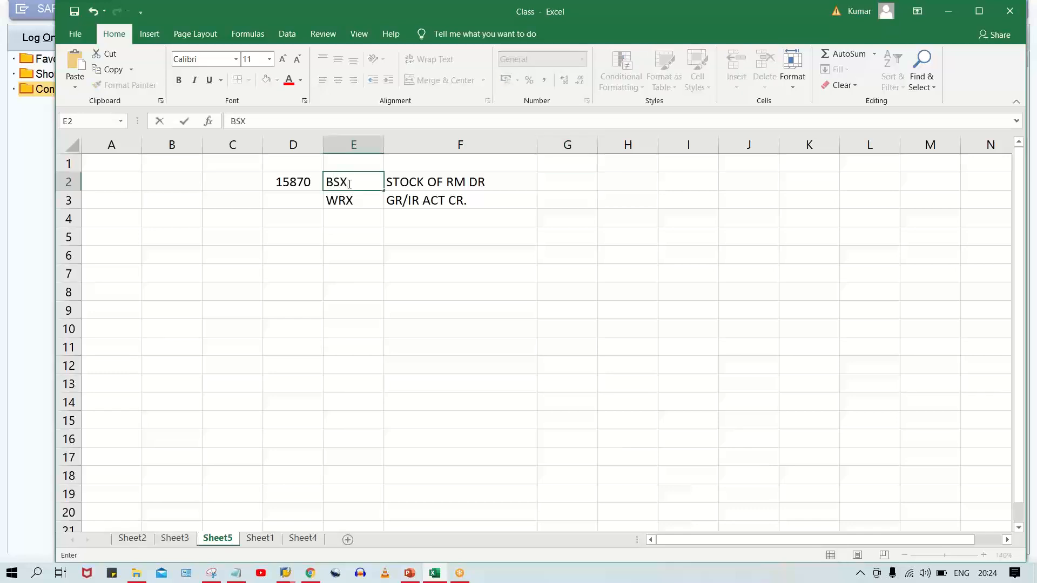
key(Tab)
key(Tab)
click(439, 212)
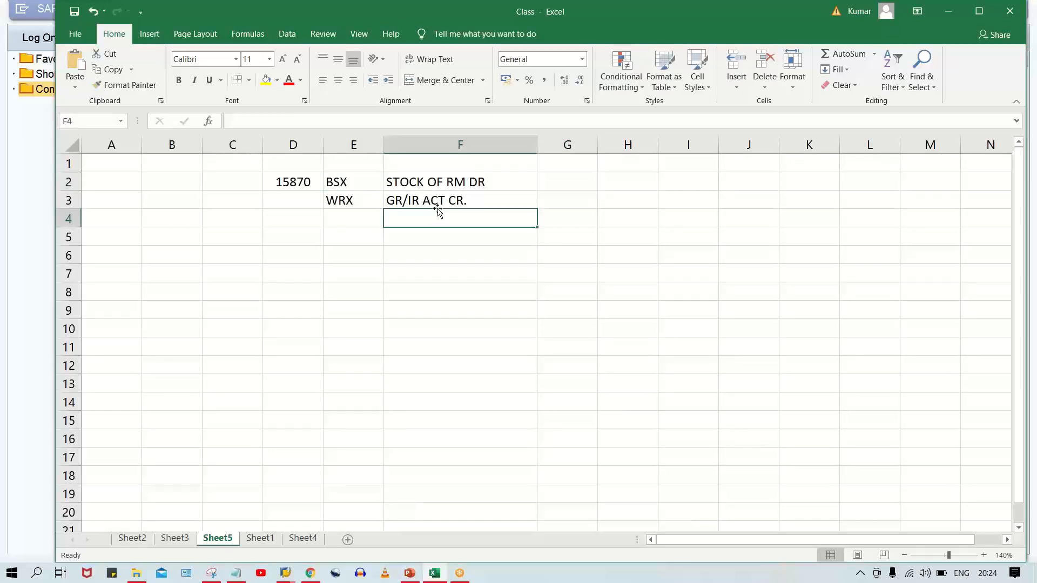
click(437, 196)
click(333, 202)
key(Right)
click(367, 200)
Enter "GBB" in G3, beside the GR/IR account line
click(550, 204)
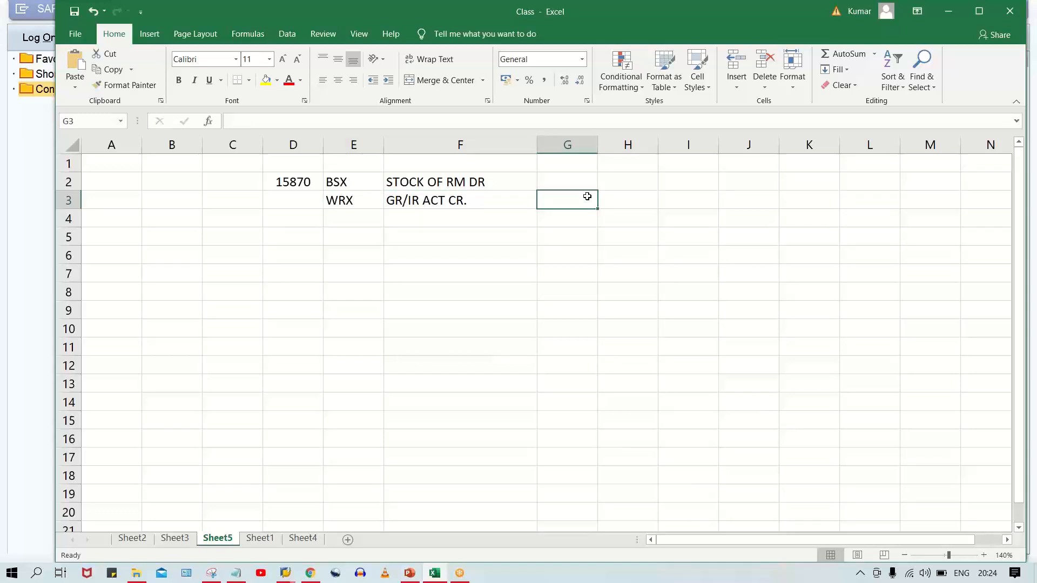
text(GBB)
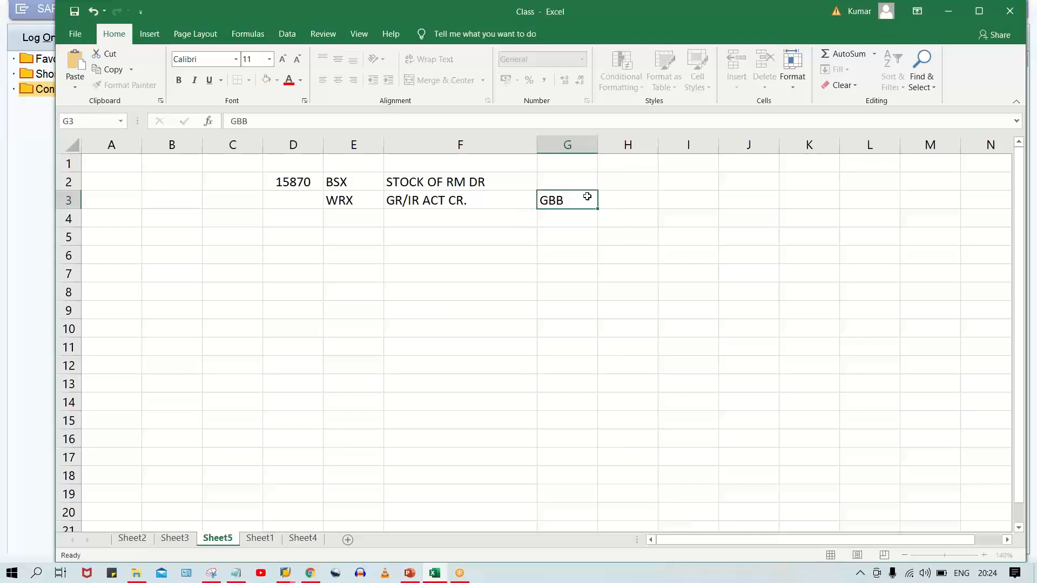
key(Return)
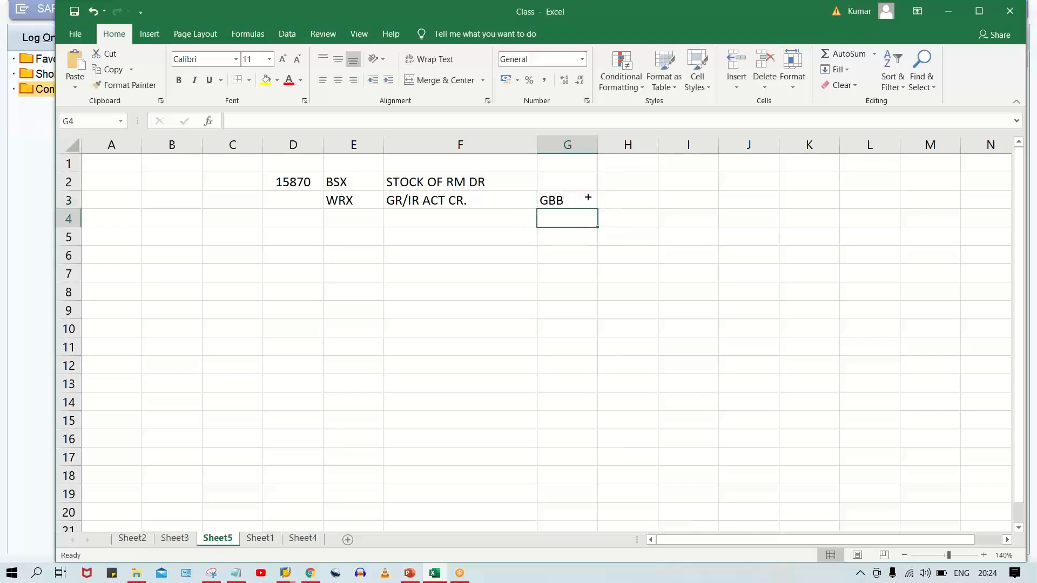
click(594, 194)
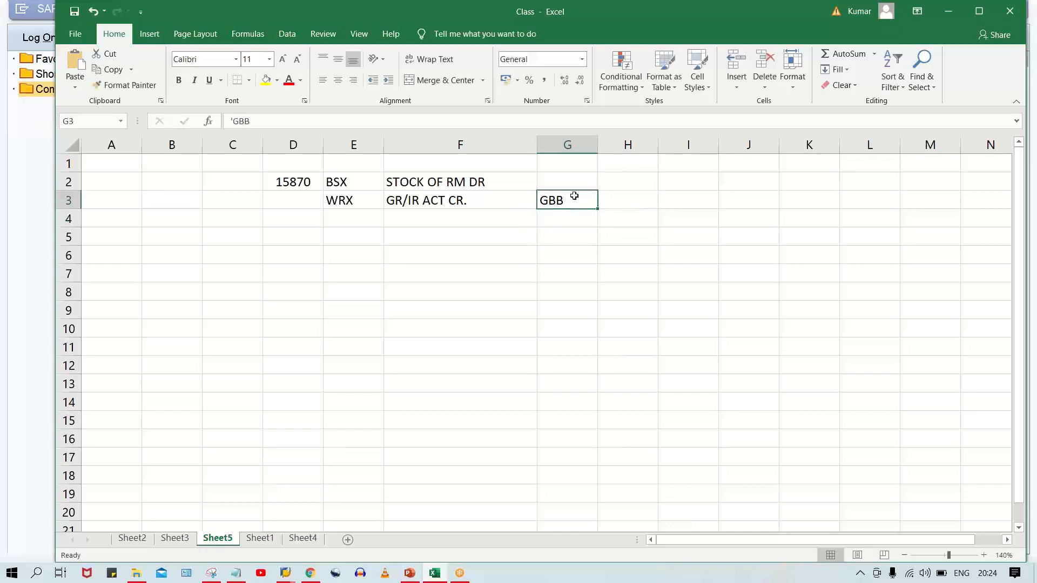
click(648, 198)
click(557, 204)
click(622, 202)
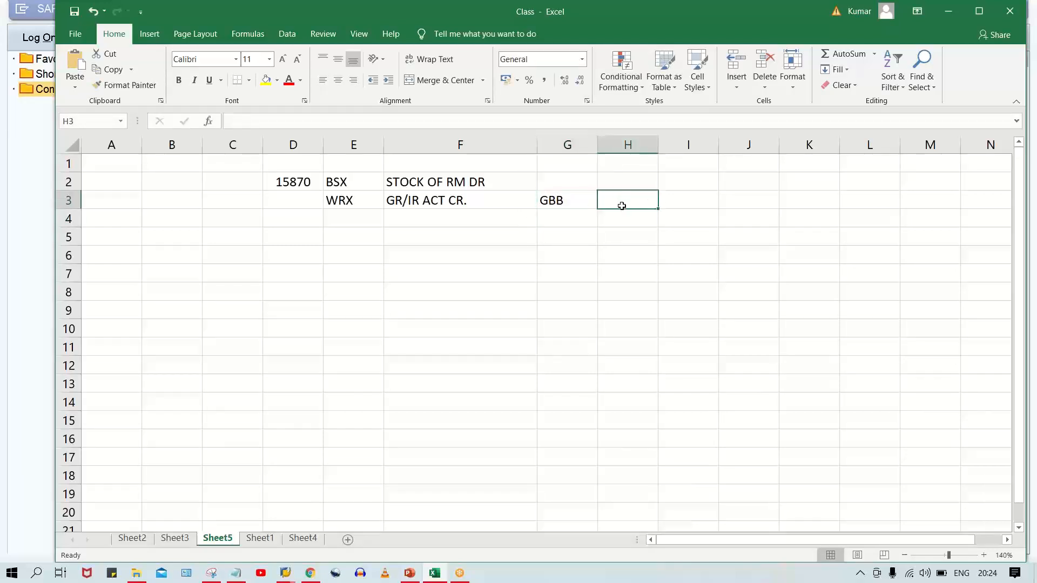
click(578, 197)
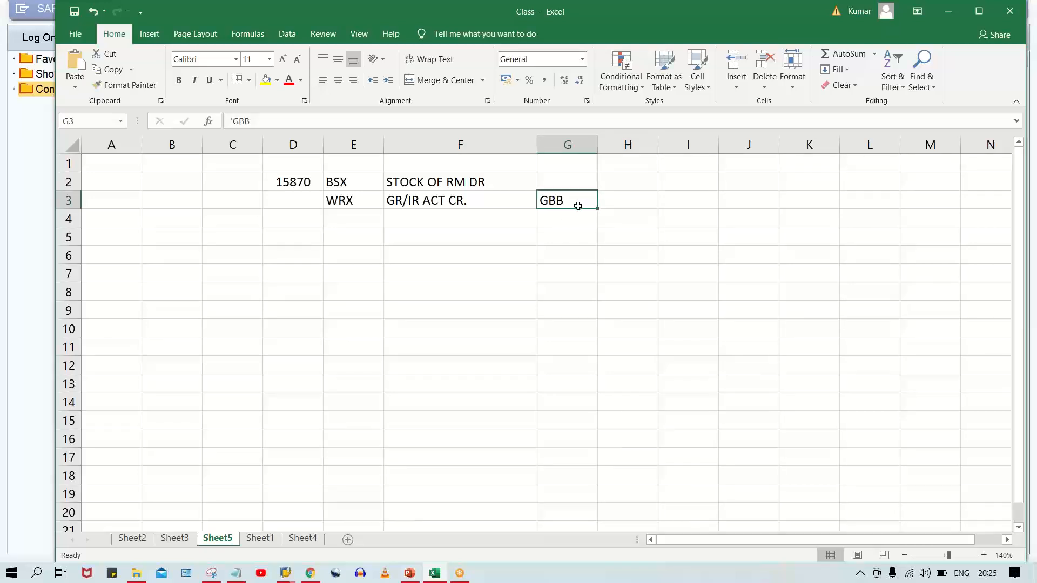
click(506, 236)
drag(403, 173, 440, 201)
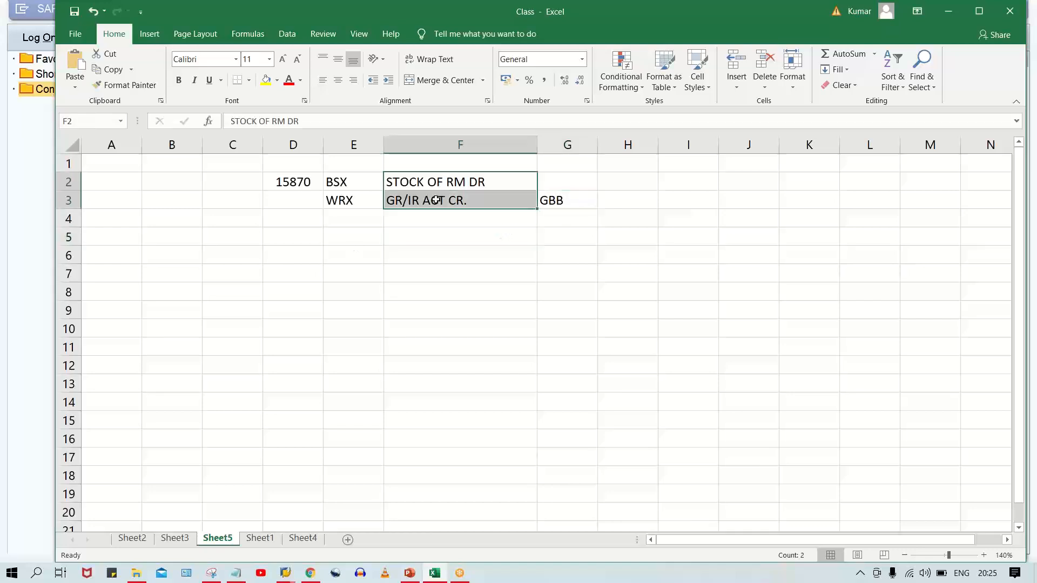
click(357, 185)
click(462, 182)
click(443, 201)
click(442, 182)
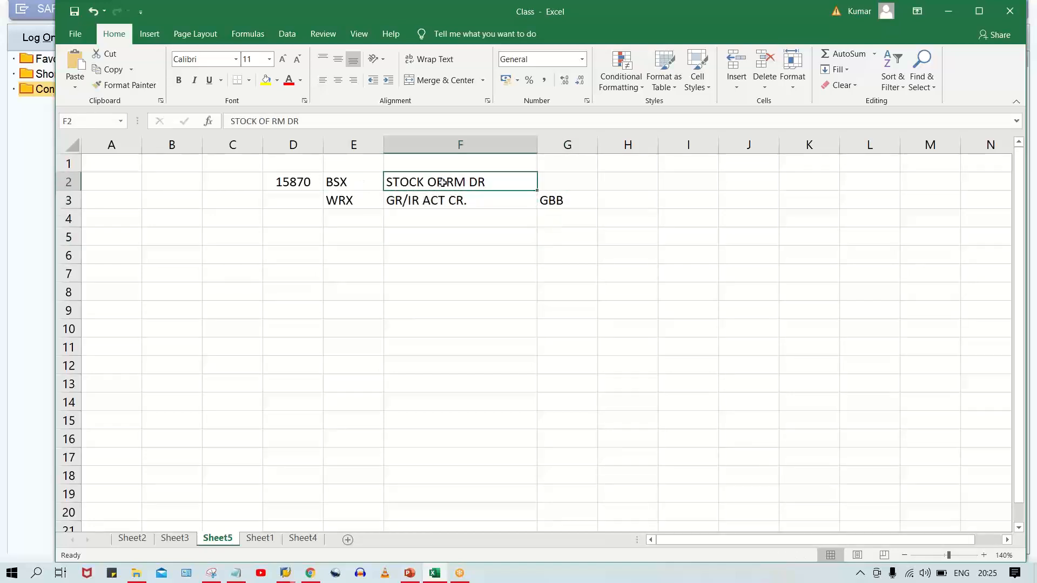
Enter 101 in H2 and 10 in I2 on the STOCK OF RM DR row
click(645, 182)
text(101)
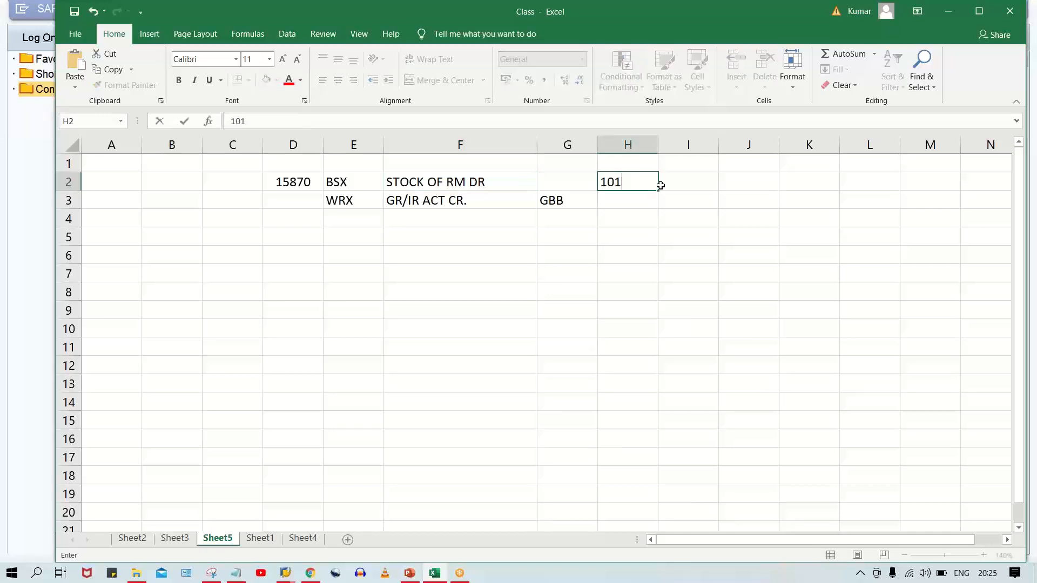
key(Return)
click(631, 187)
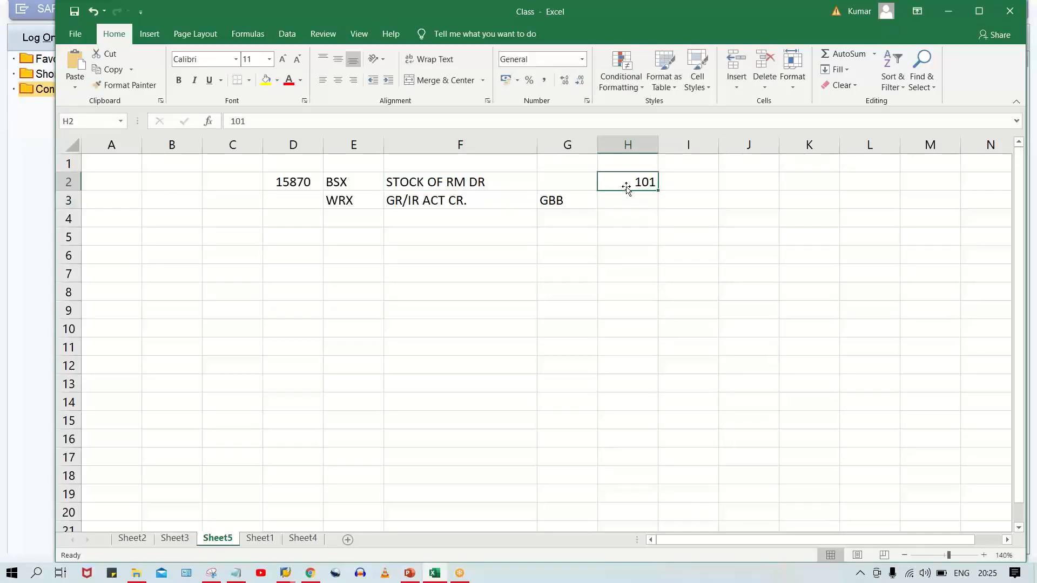
click(460, 181)
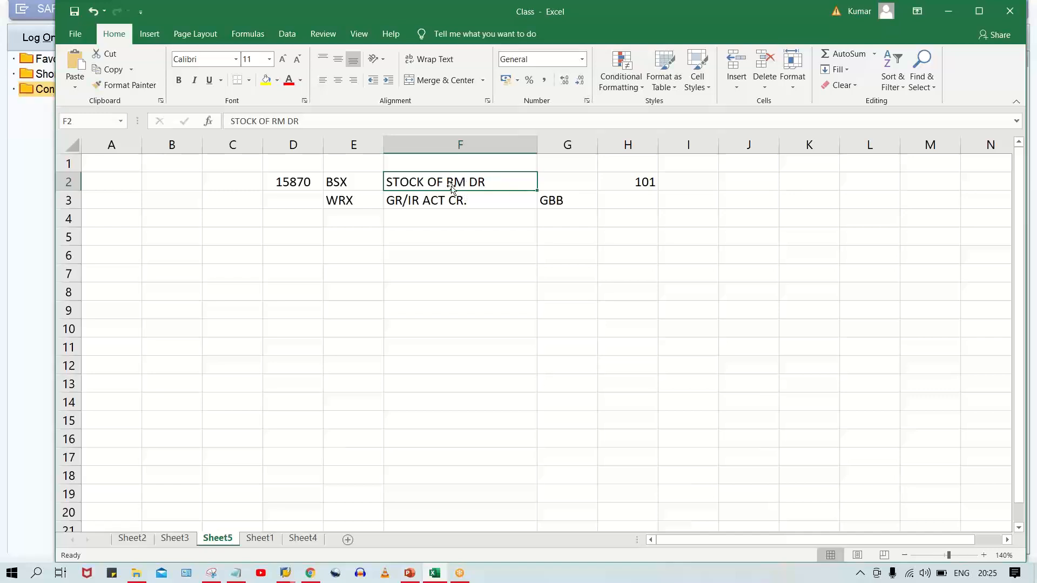
click(652, 181)
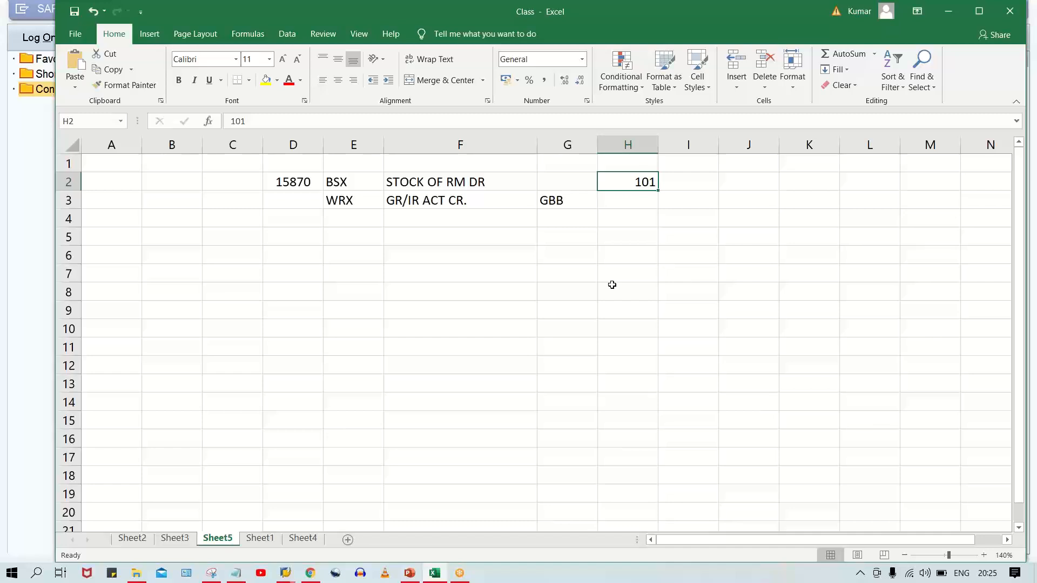
click(689, 182)
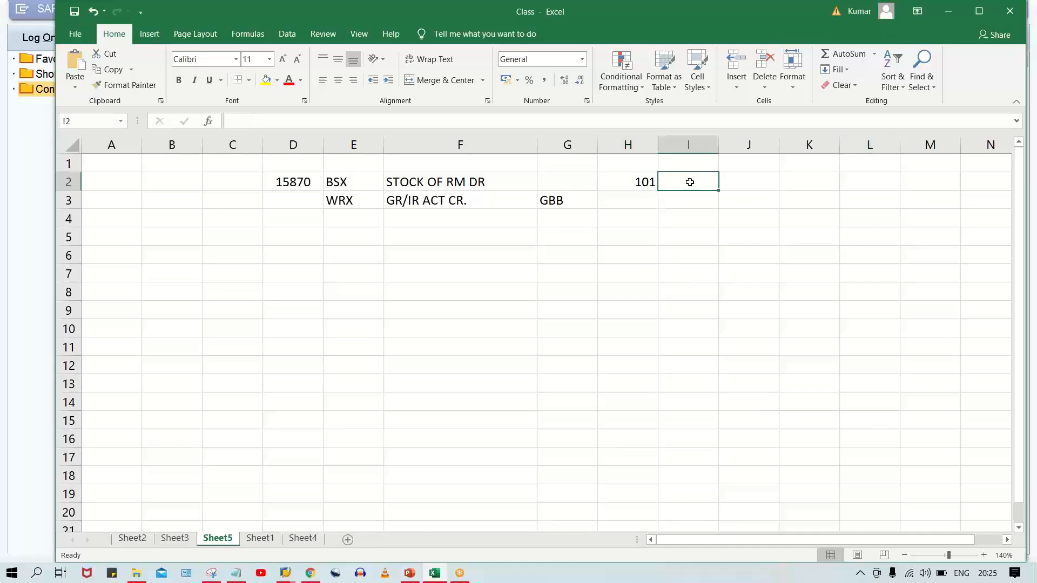
text(10)
key(Return)
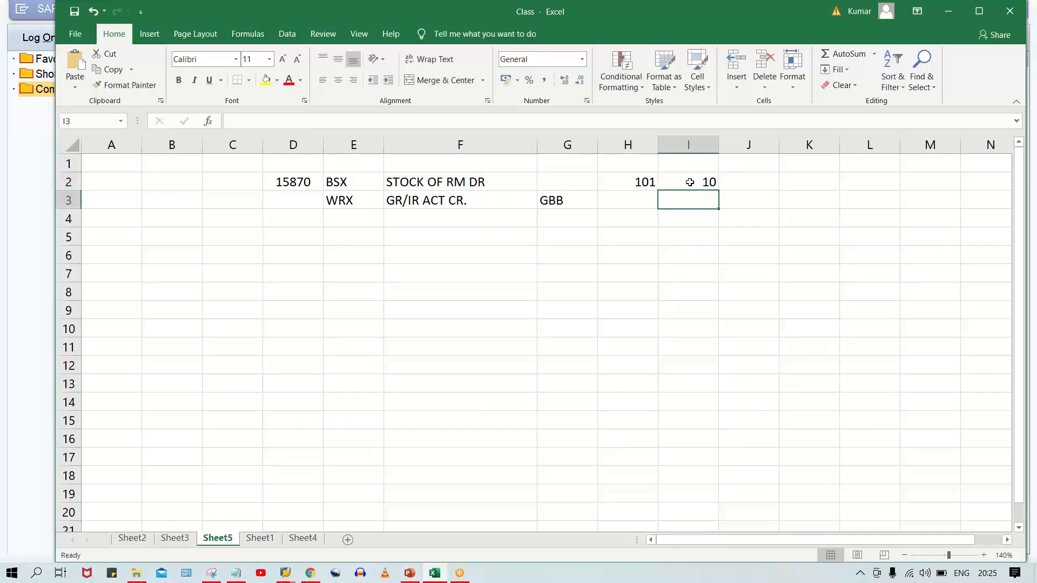
Copy the stock account text from F2 to F5 and change it to "STOCK OF RM CR"
click(425, 237)
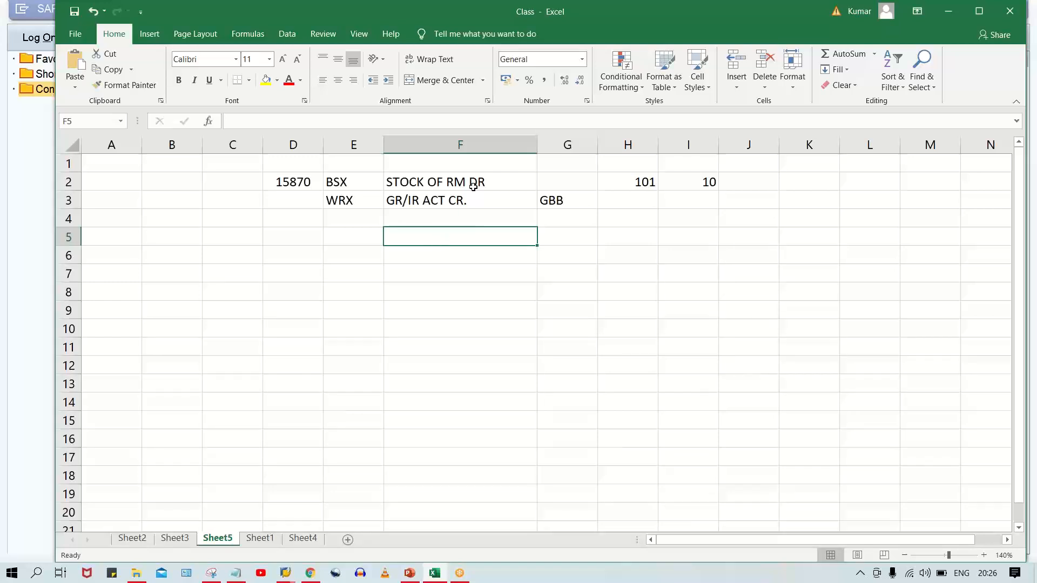
click(471, 184)
key(ctrl+c)
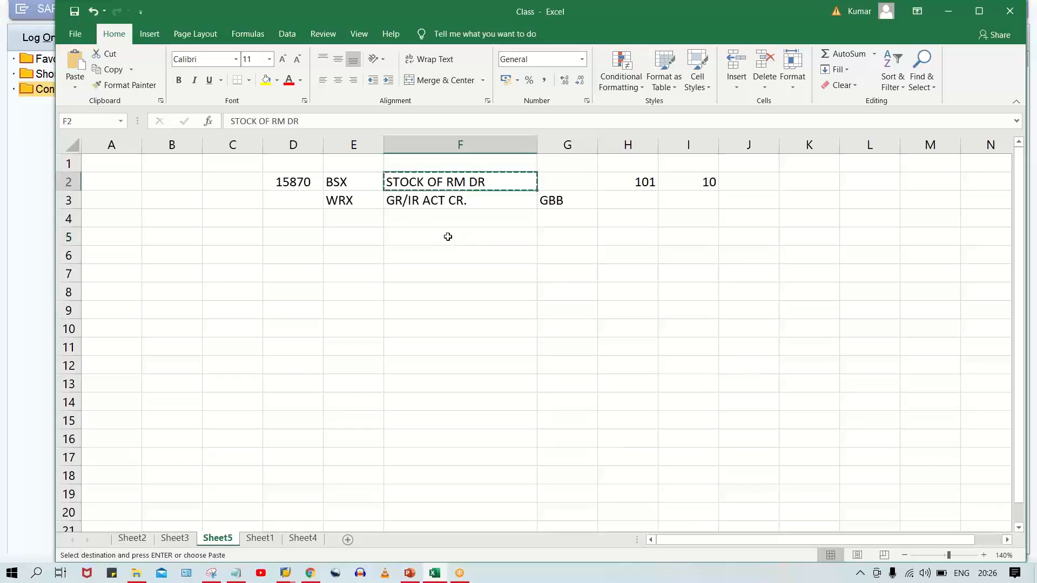
click(445, 234)
key(ctrl+v)
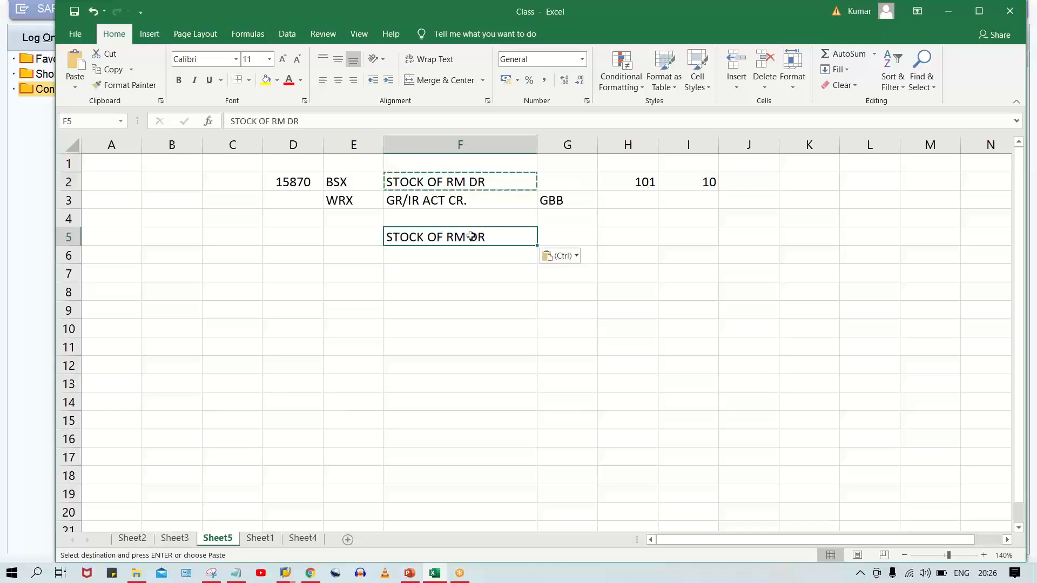
double_click(476, 236)
key(BackSpace)
text(C)
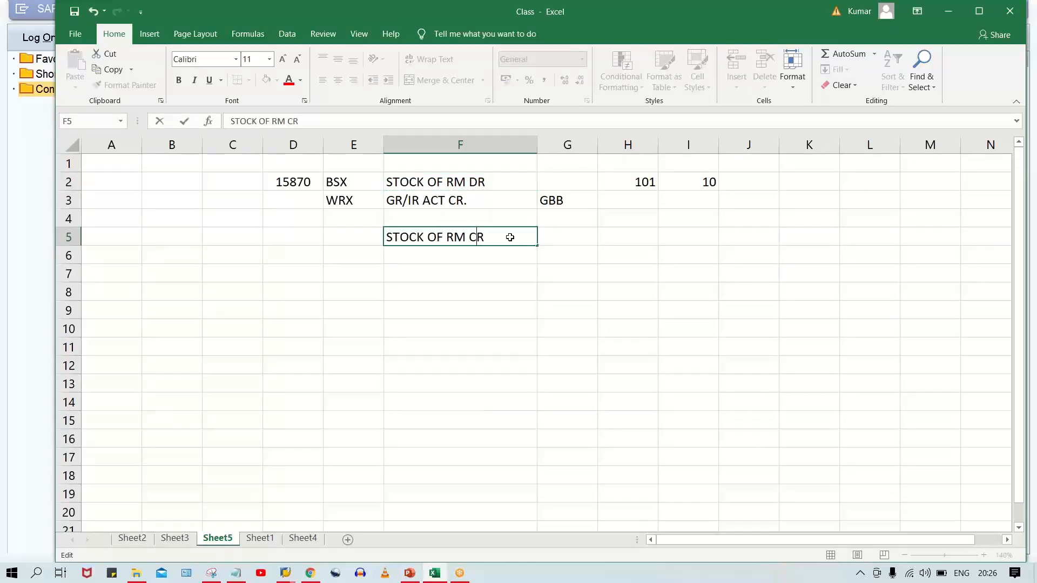
key(Return)
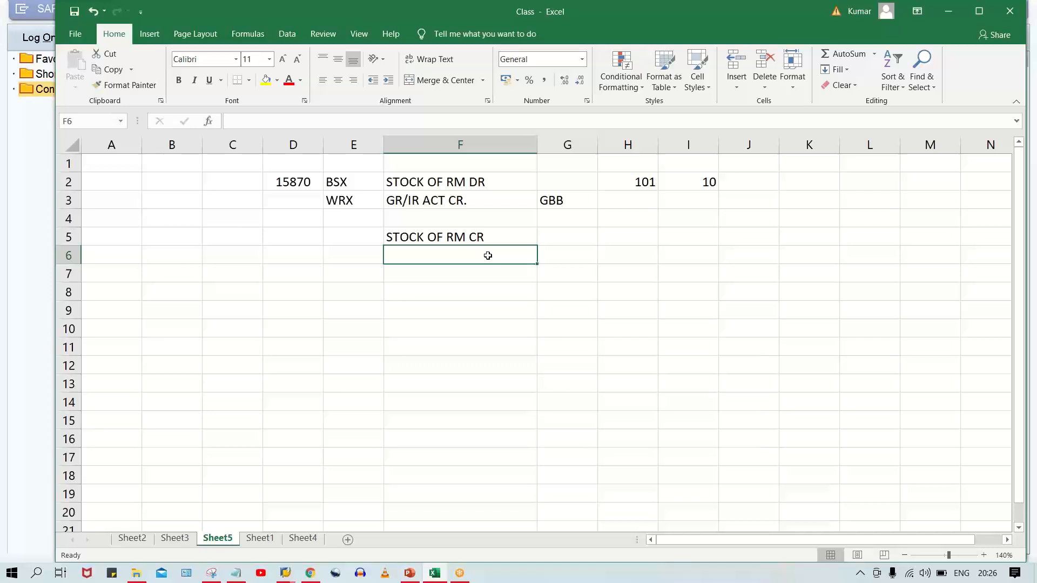
Enter "RM CONSUMP. ACT DR." in F6 as the offsetting account line
text(R)
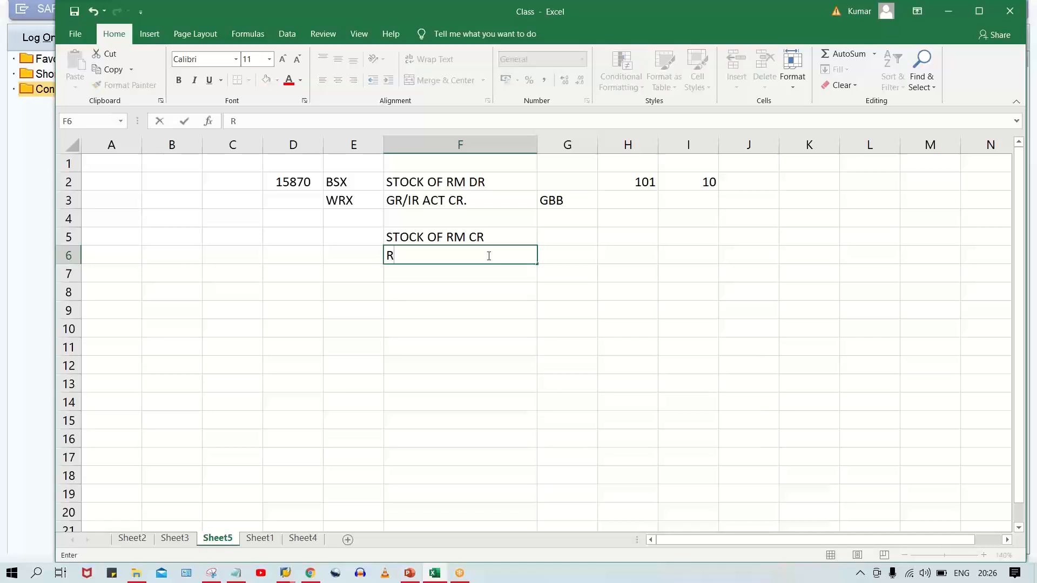
text(M CONSU)
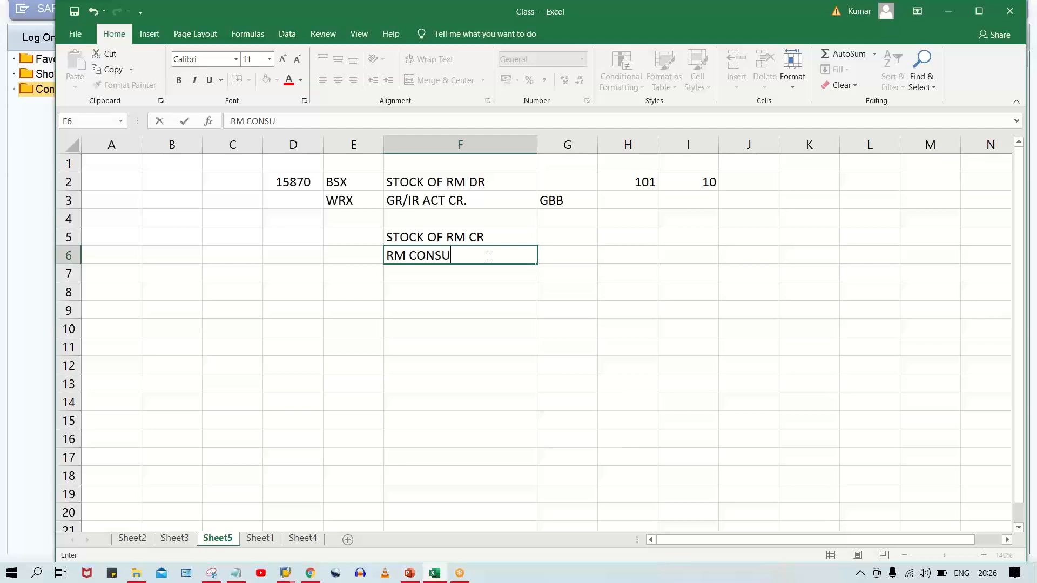
text(MP. ACT DR.)
click(642, 415)
click(572, 255)
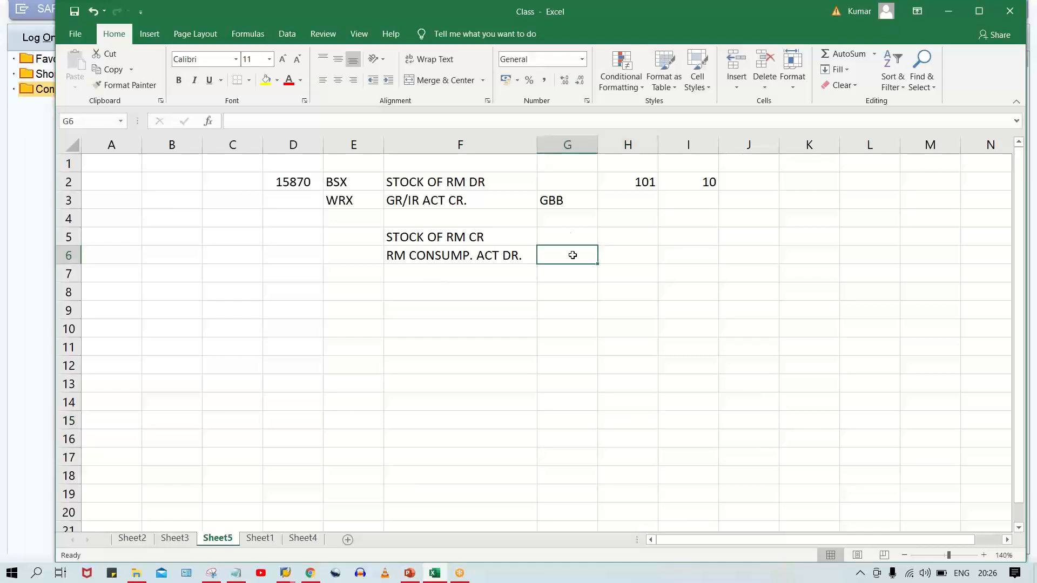
click(463, 234)
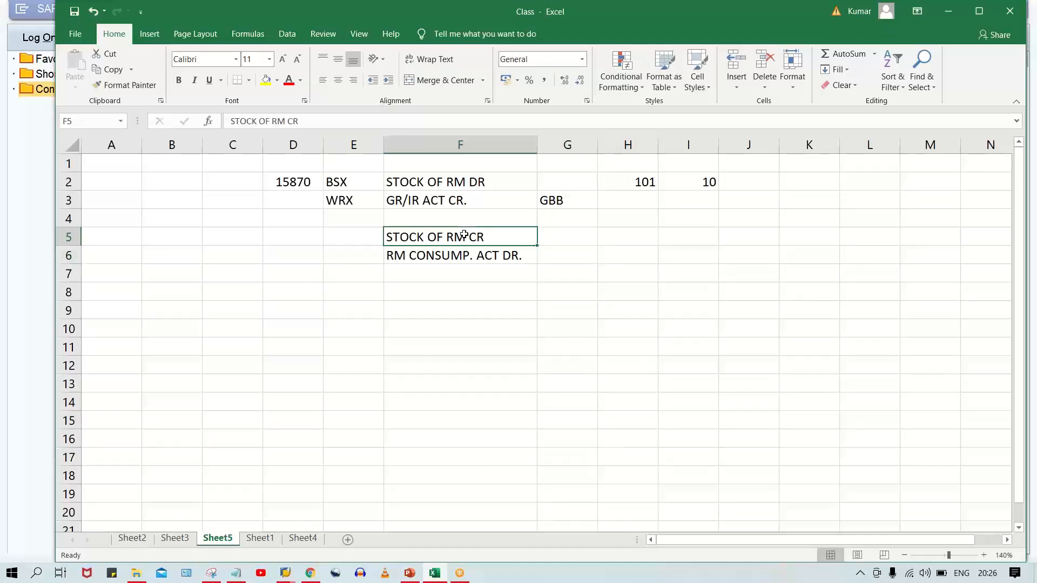
click(332, 184)
click(429, 255)
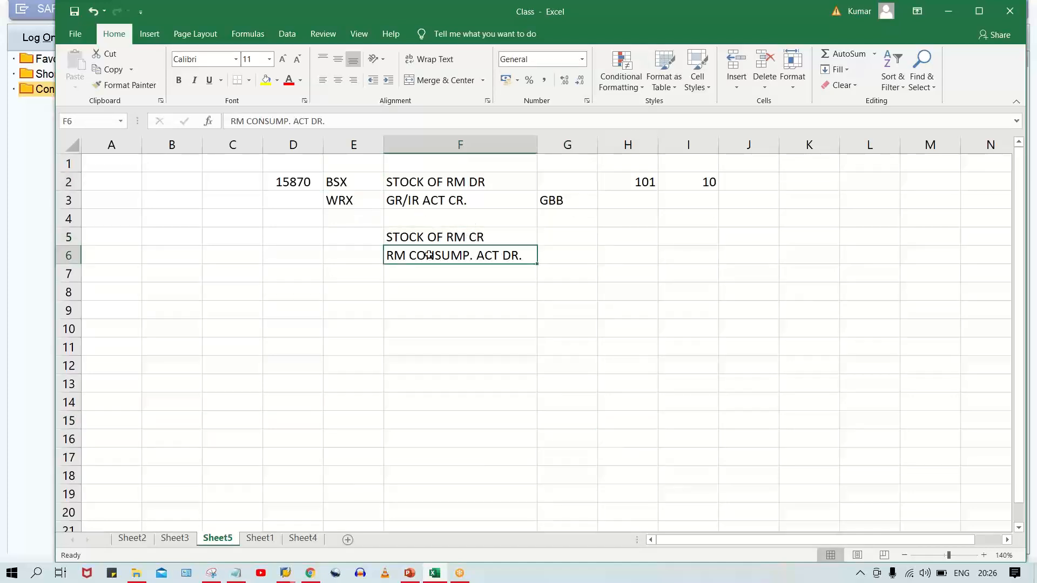
click(565, 202)
click(473, 258)
click(433, 182)
drag(433, 182, 460, 200)
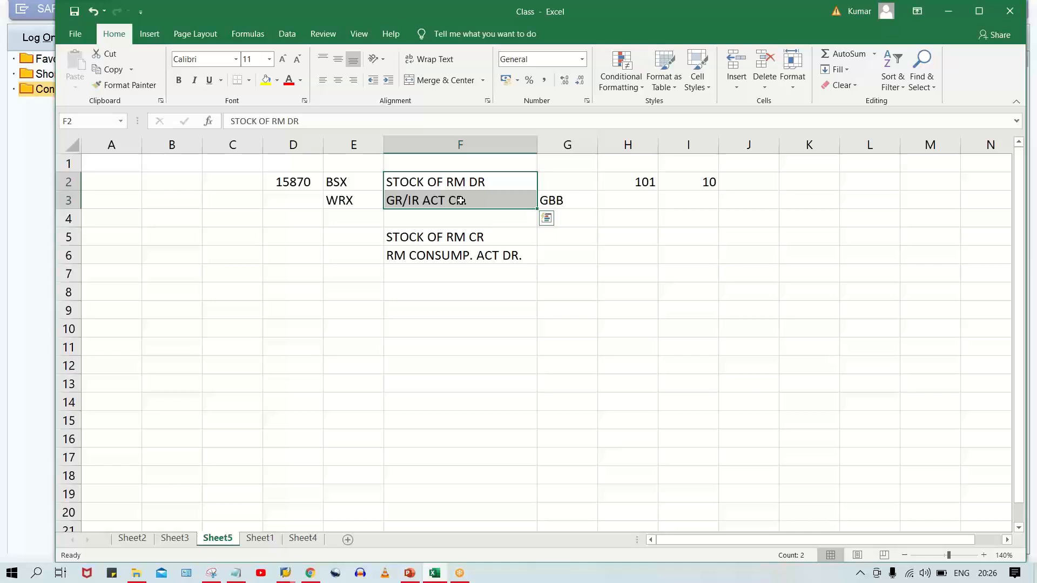
click(422, 237)
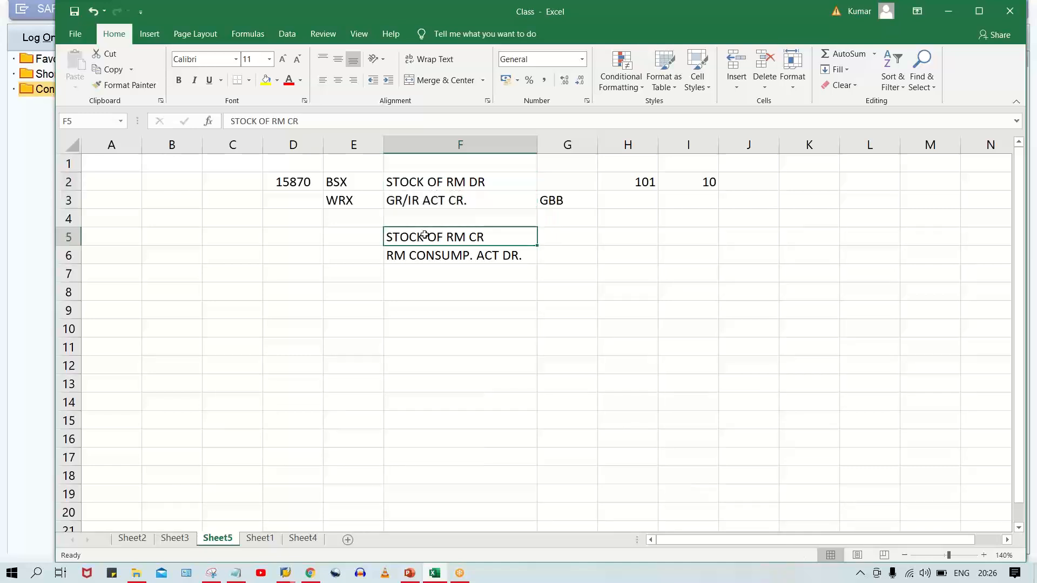
Enter 201 in H5 on the STOCK OF RM CR row
click(642, 233)
text(201)
key(Return)
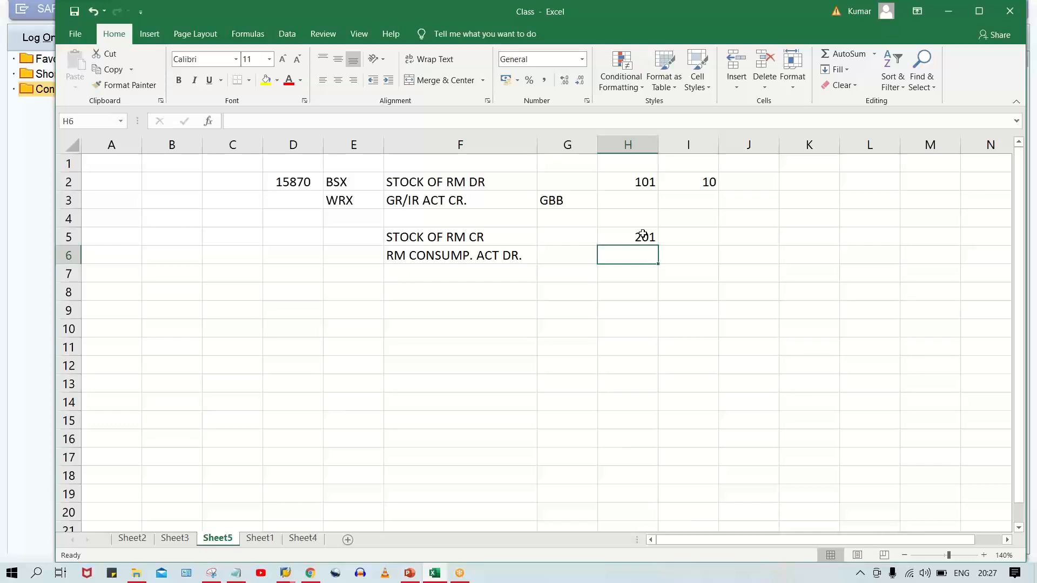
Review the STOCK OF RM CR and RM CONSUMP. ACT DR. lines together with the movement type on row 5
click(463, 332)
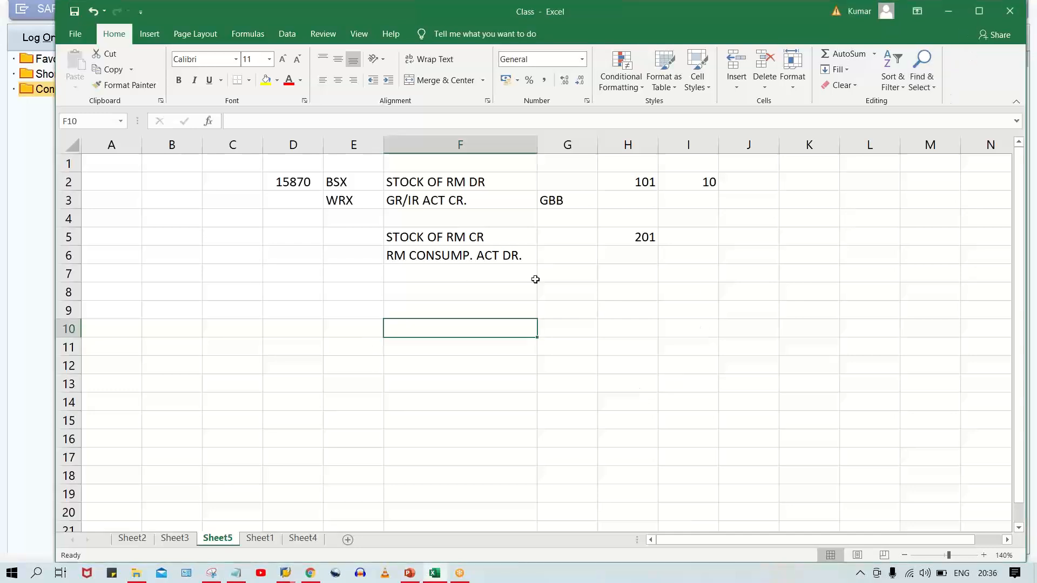
click(508, 276)
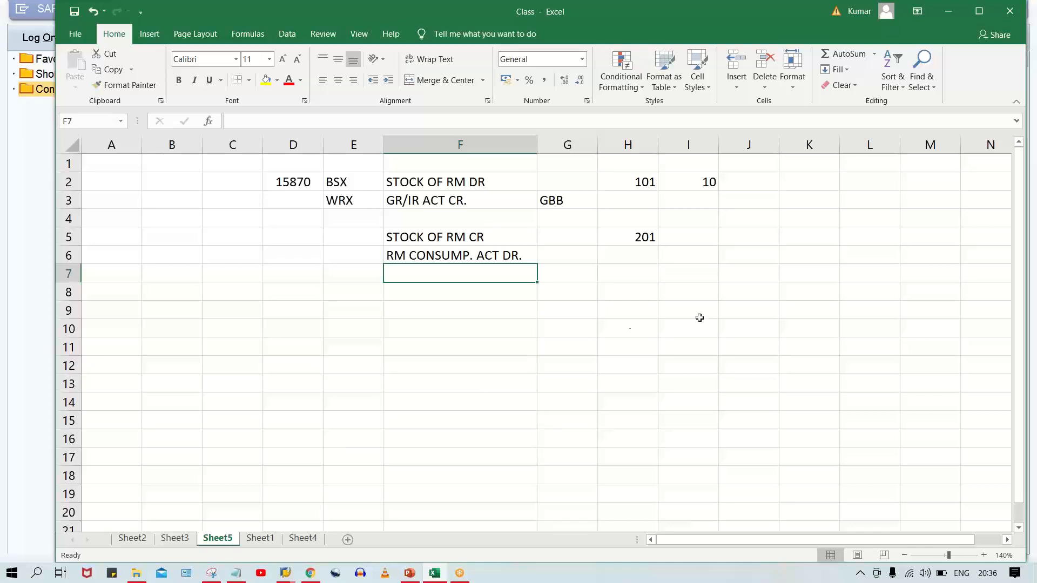
click(459, 237)
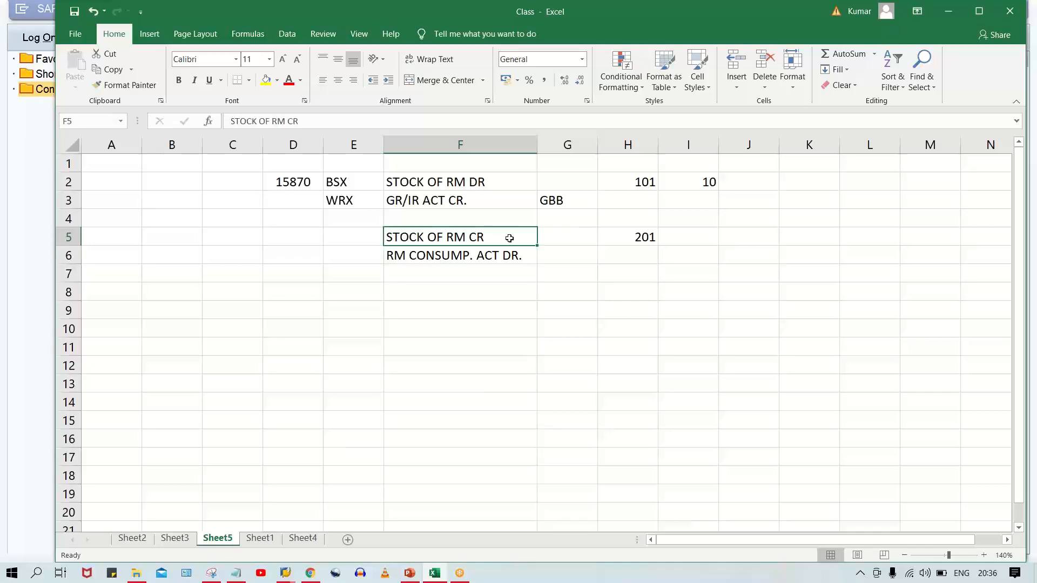
click(618, 235)
click(431, 237)
click(434, 266)
click(434, 238)
click(442, 255)
click(449, 237)
click(448, 256)
click(460, 236)
click(422, 289)
click(442, 241)
click(463, 255)
click(426, 237)
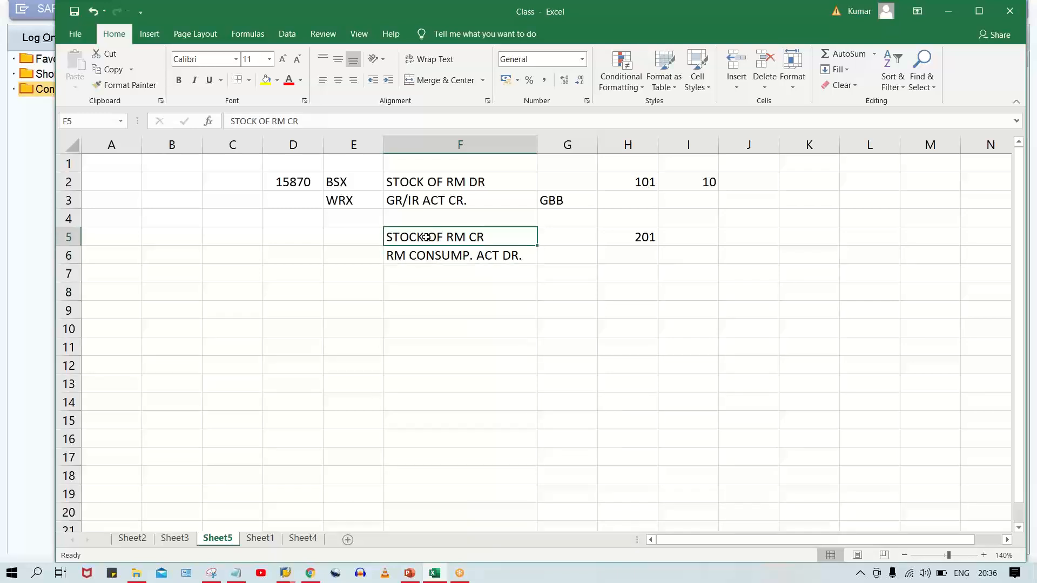
Enter "STOCK OF FG DR." in F8 as the finished goods stock line
click(439, 287)
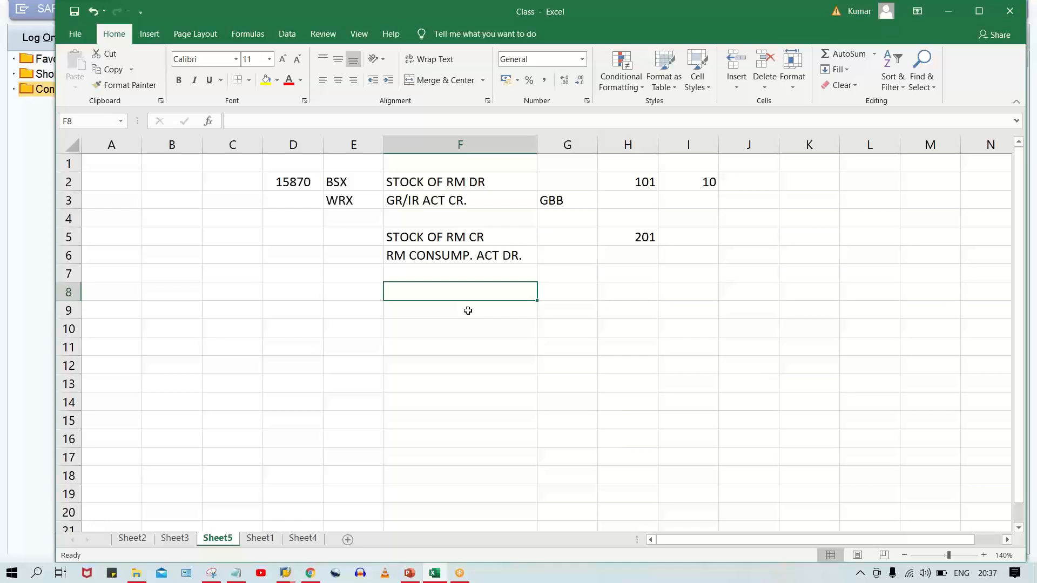
text(ST)
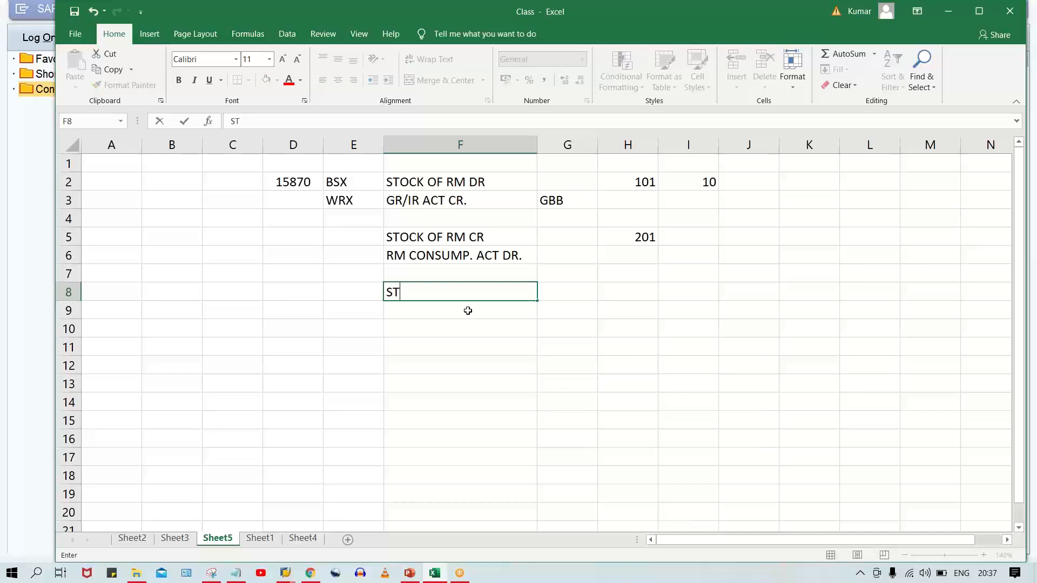
text(OCK OF FG )
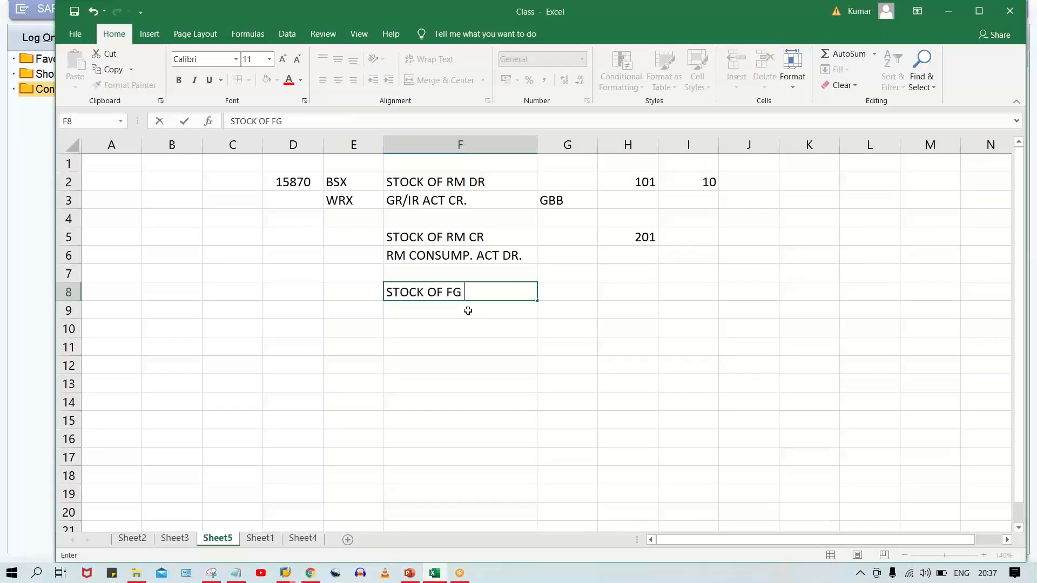
text(DR.)
key(Return)
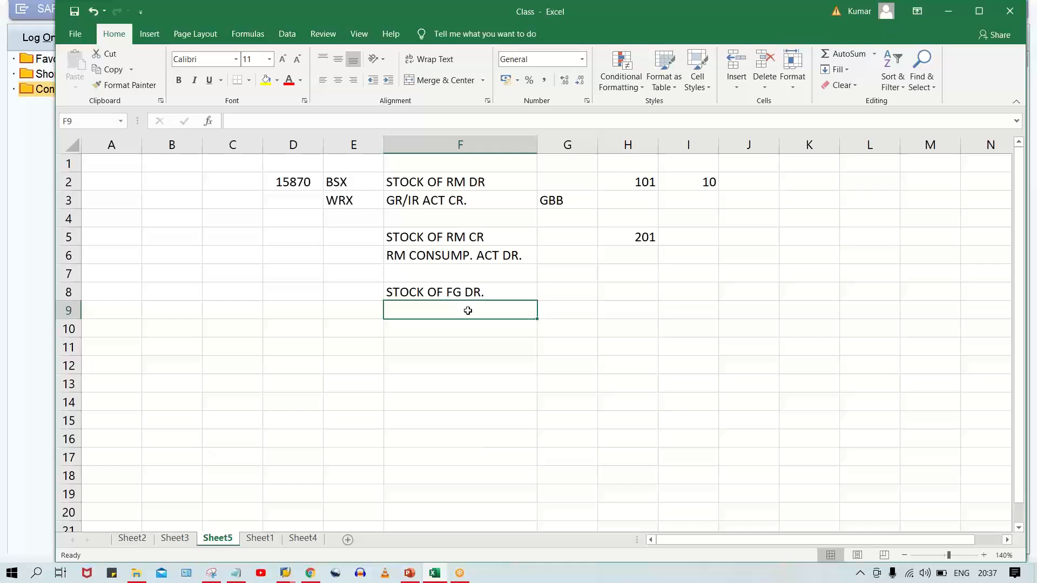
Enter "COGM CR." in F9 as the offsetting line for the finished goods stock
text(CO)
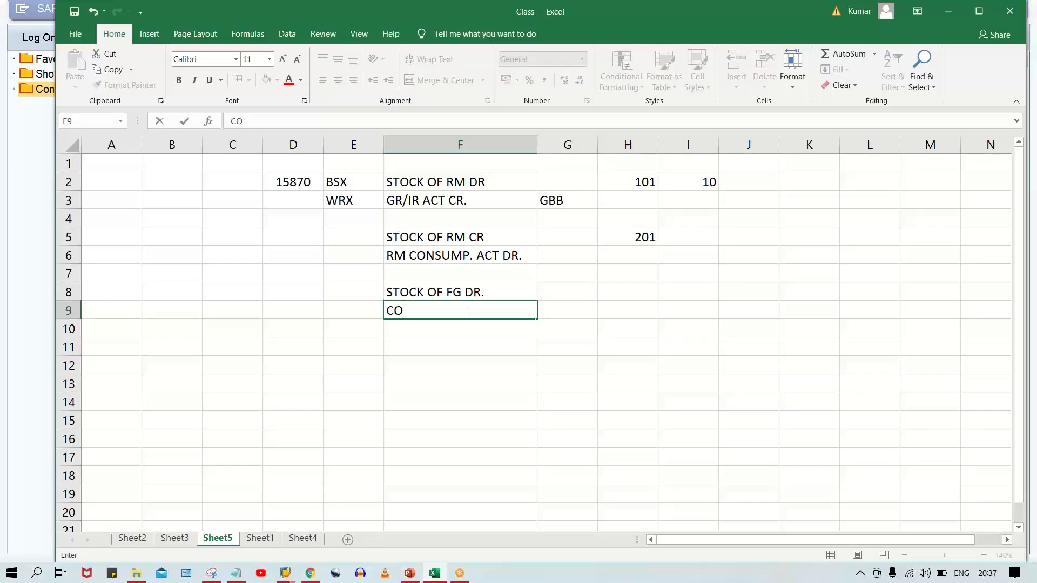
text(GM)
text(CR.)
key(Return)
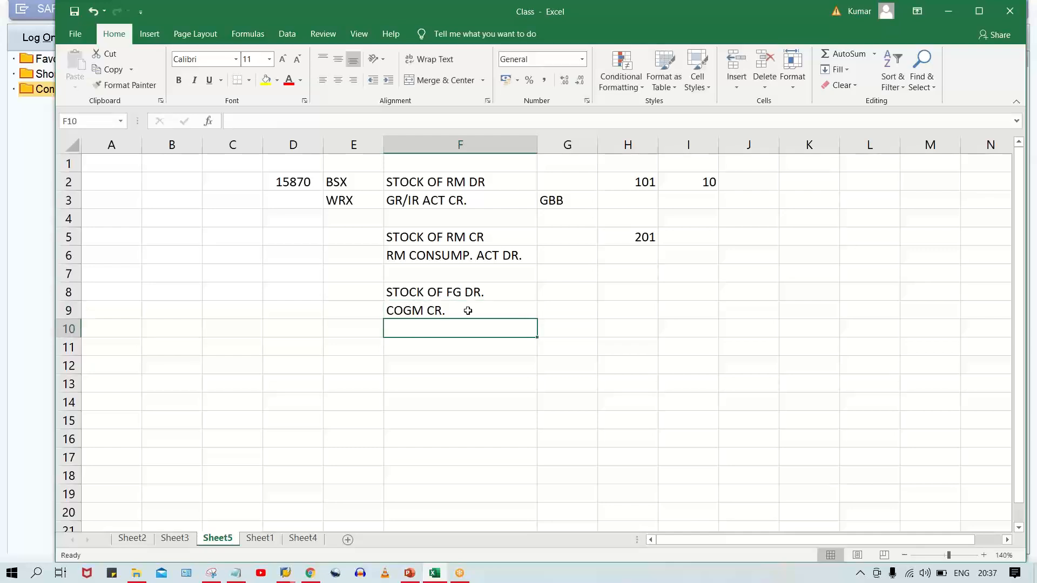
click(467, 311)
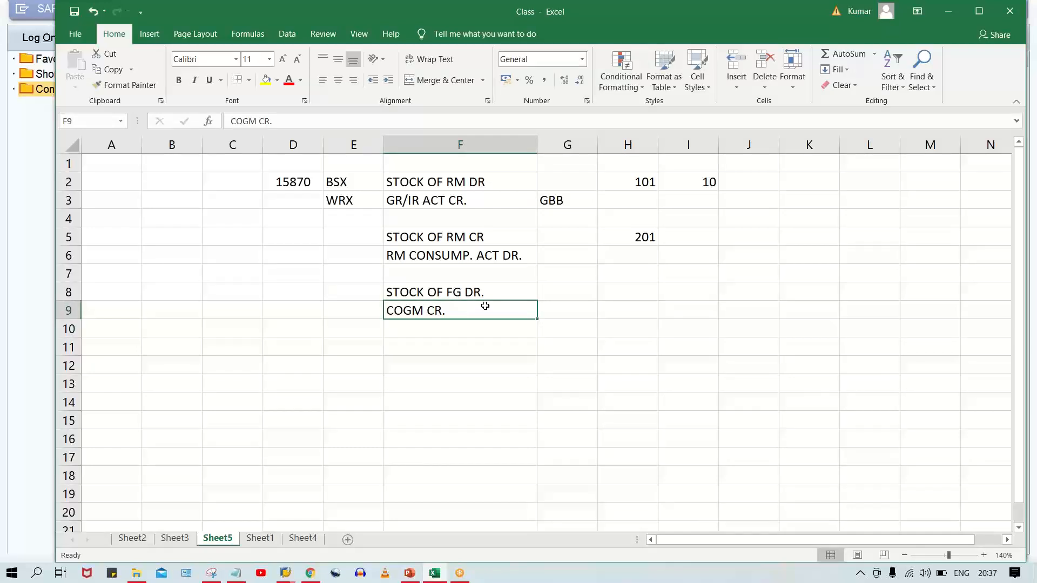
Copy the GBB key from G3 to G6 on the RM CONSUMP. ACT DR. row and G9 on the COGM CR. row
click(553, 258)
click(562, 198)
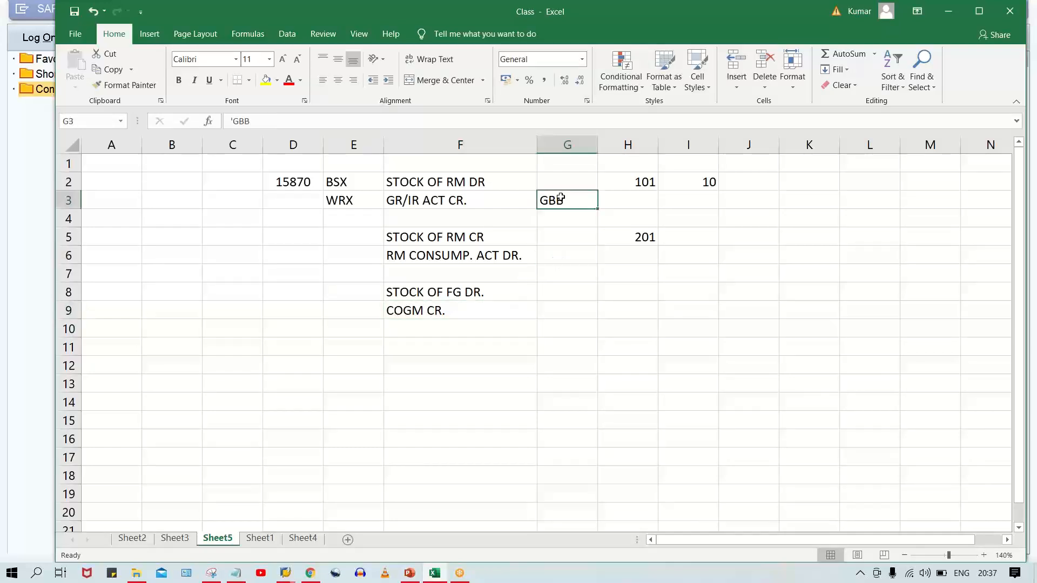
key(ctrl+c)
click(565, 260)
key(ctrl+v)
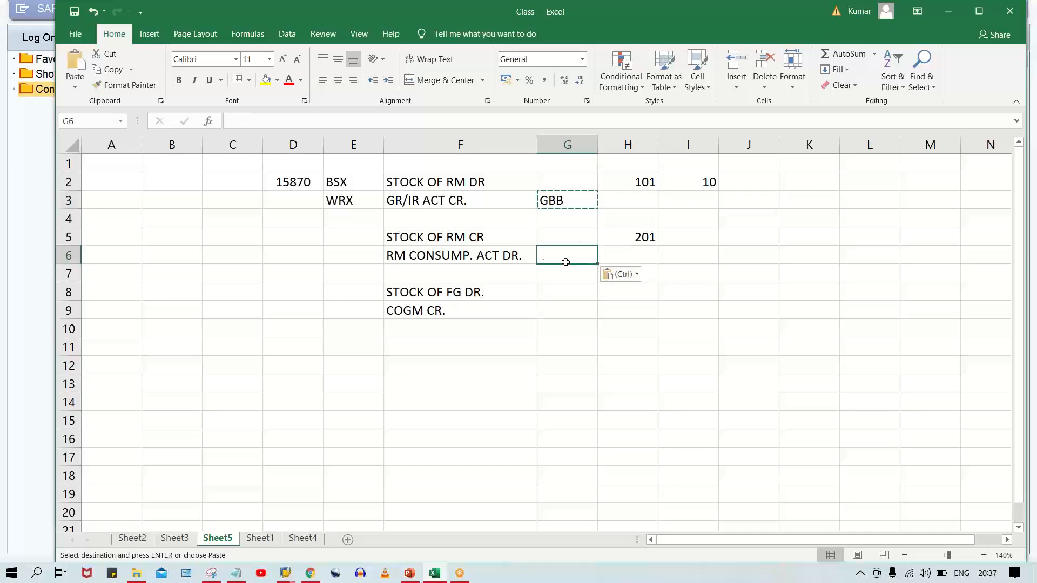
click(549, 314)
key(ctrl+v)
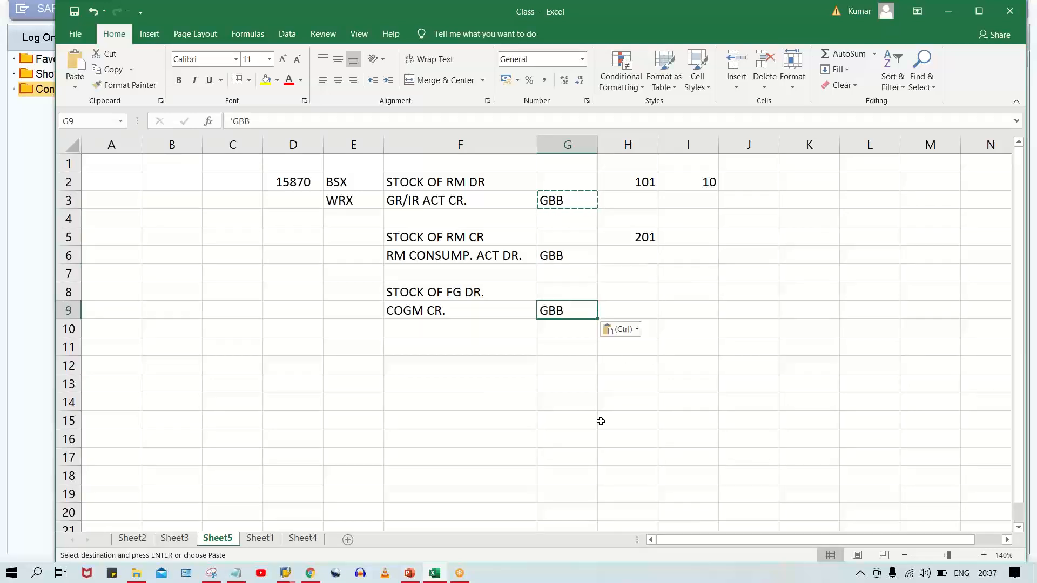
click(531, 394)
Compare the GBB keys in G3, G6 and G9 with their account lines in column F
double_click(581, 200)
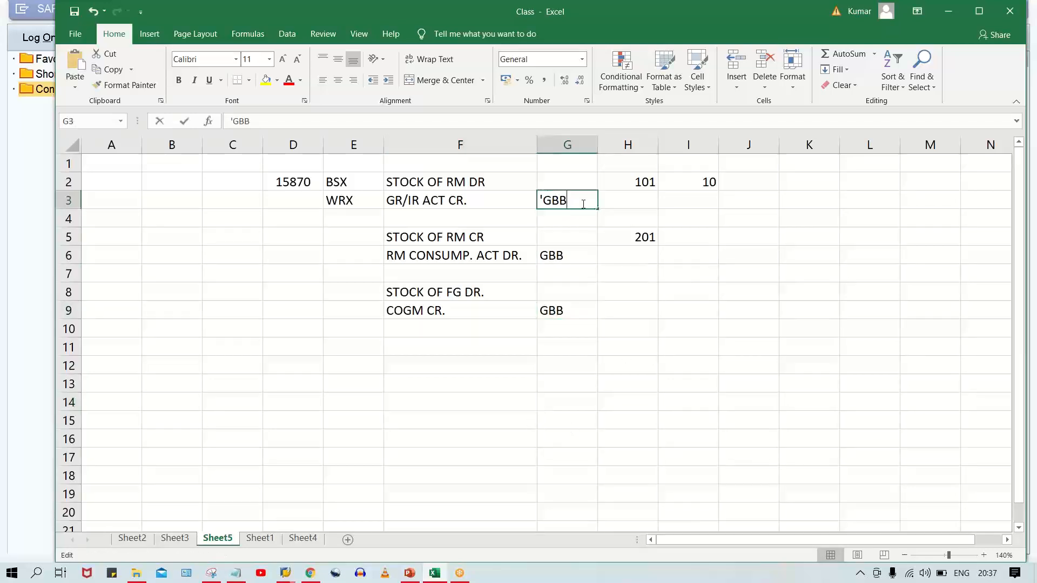
click(569, 354)
click(576, 200)
double_click(572, 203)
click(564, 312)
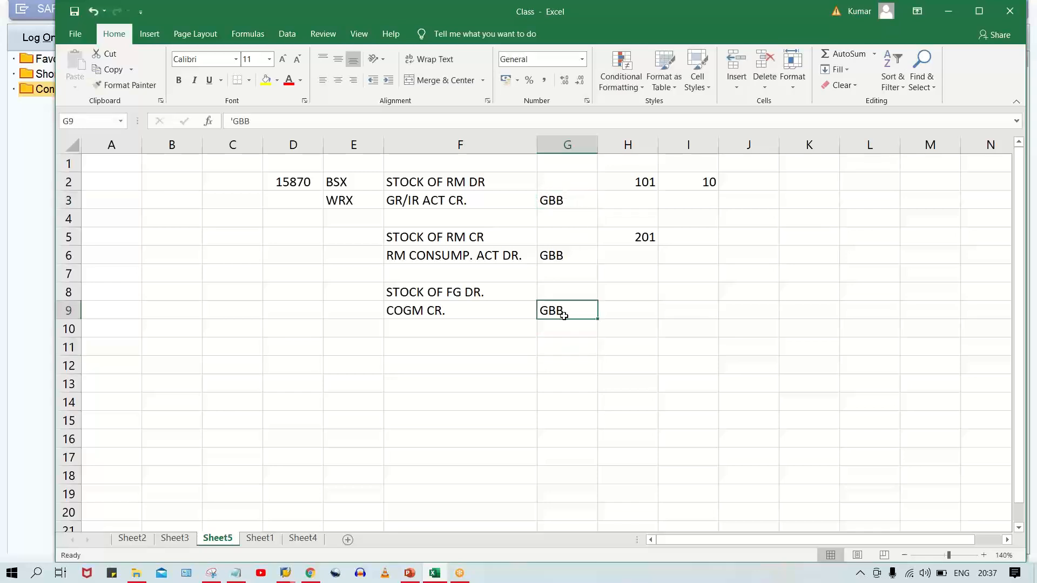
double_click(571, 312)
click(572, 327)
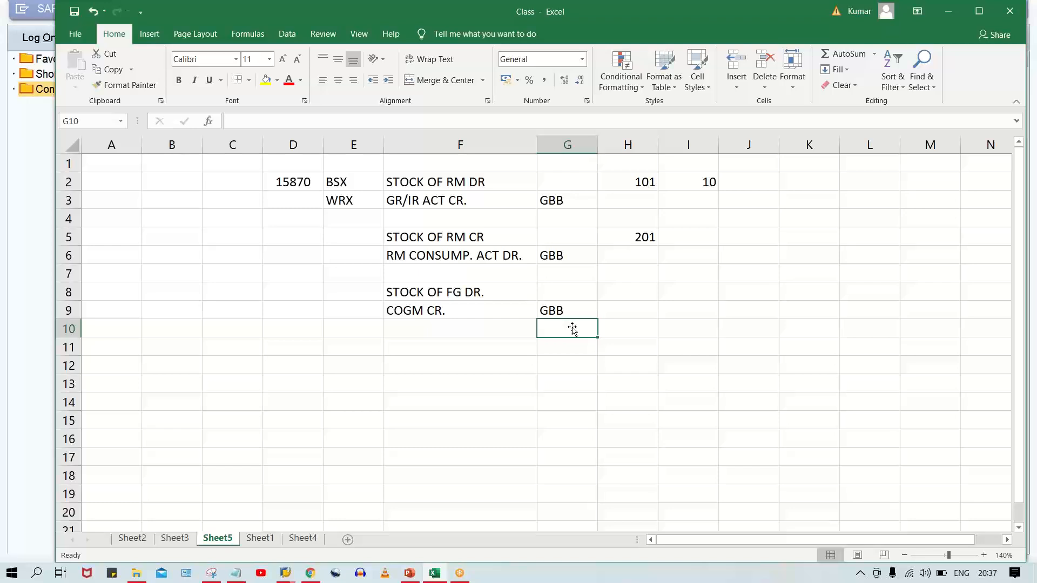
click(565, 198)
click(573, 261)
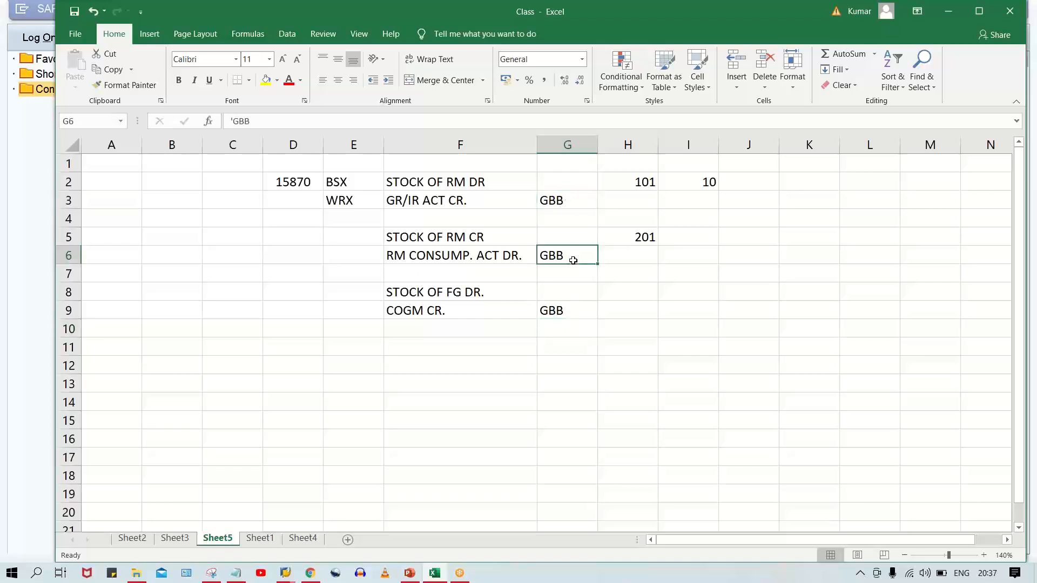
click(439, 313)
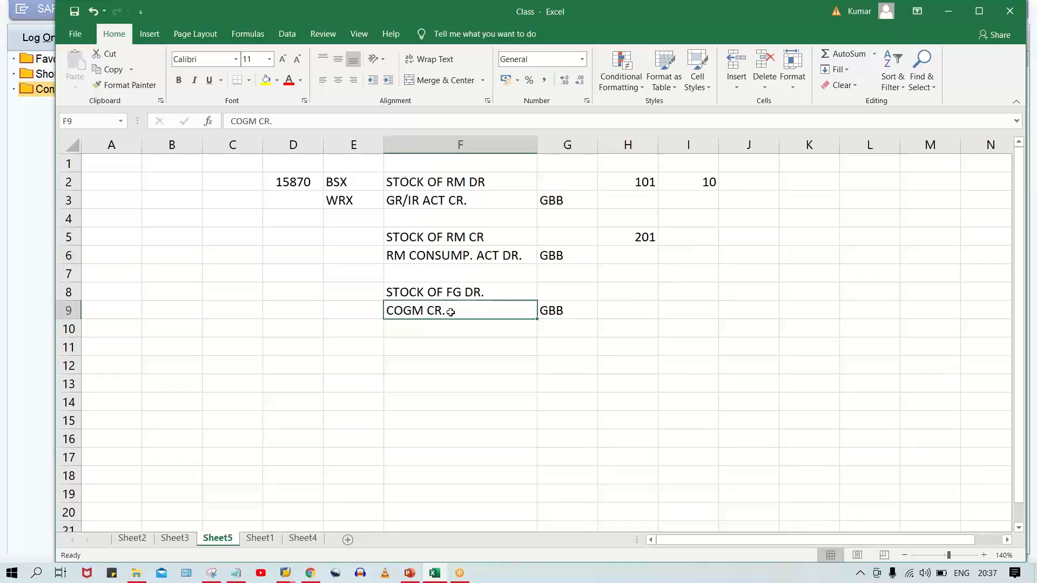
click(455, 264)
click(453, 206)
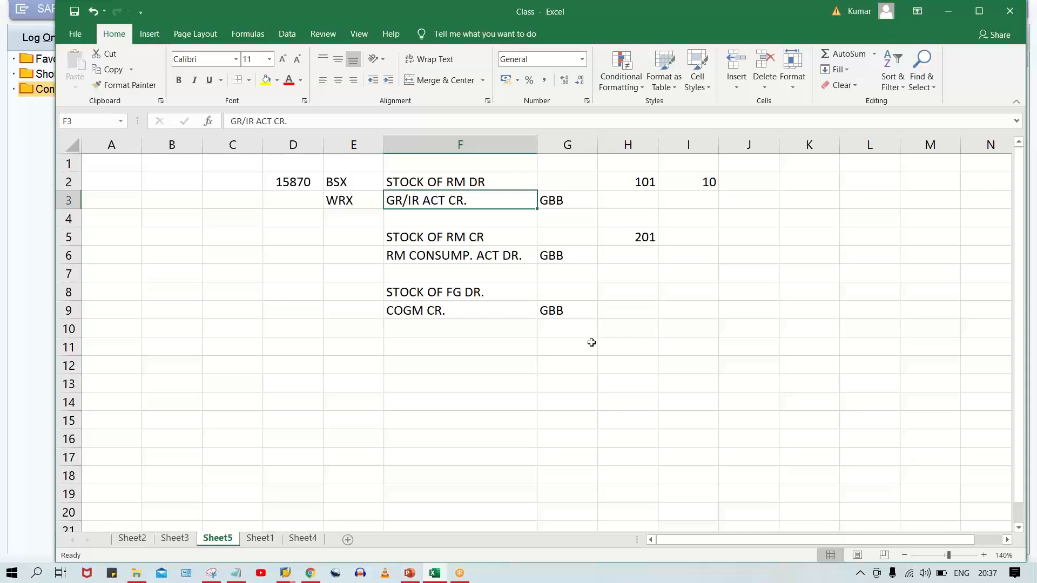
click(576, 206)
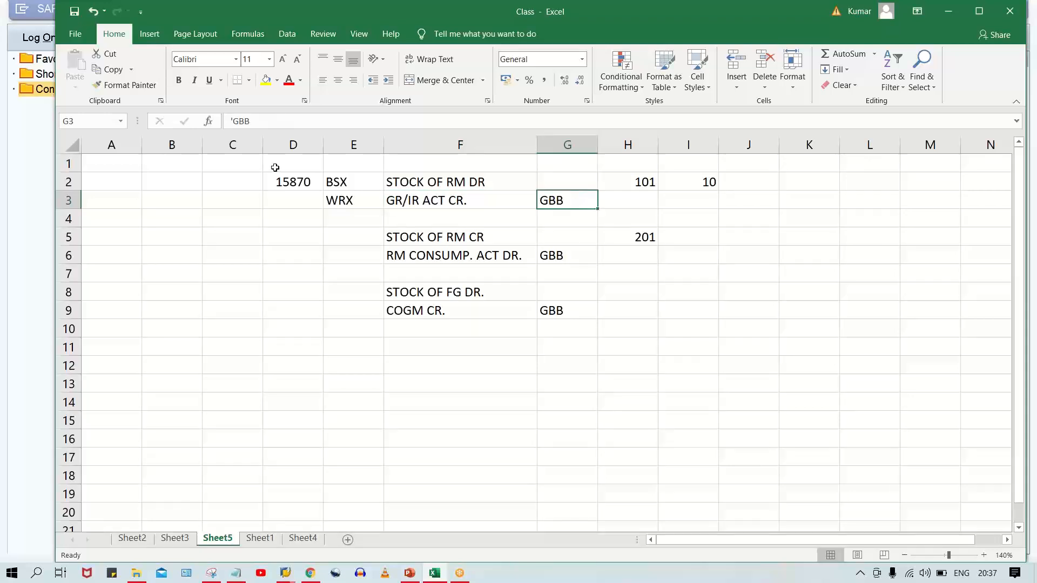
click(559, 251)
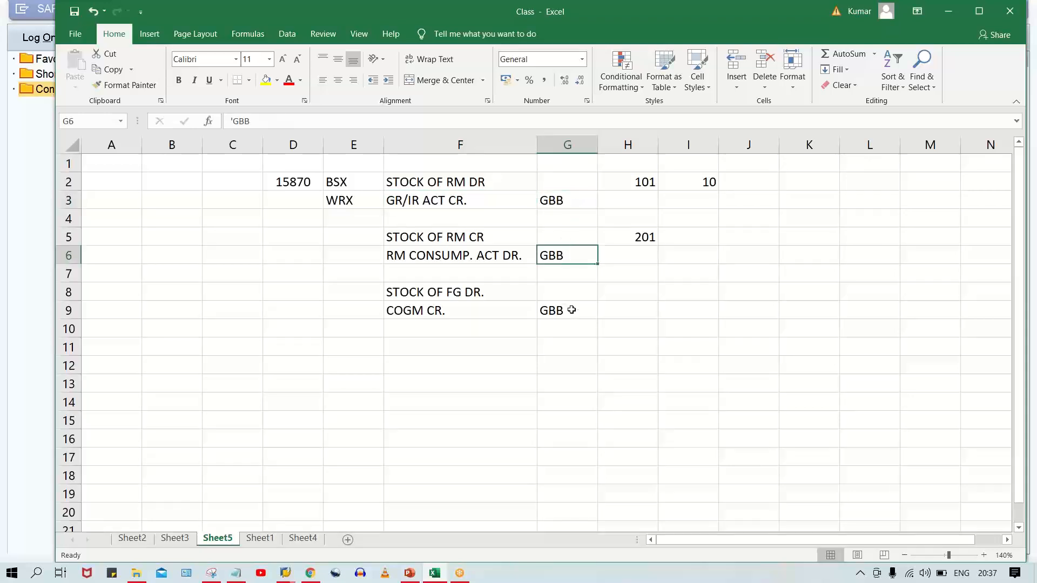
click(571, 310)
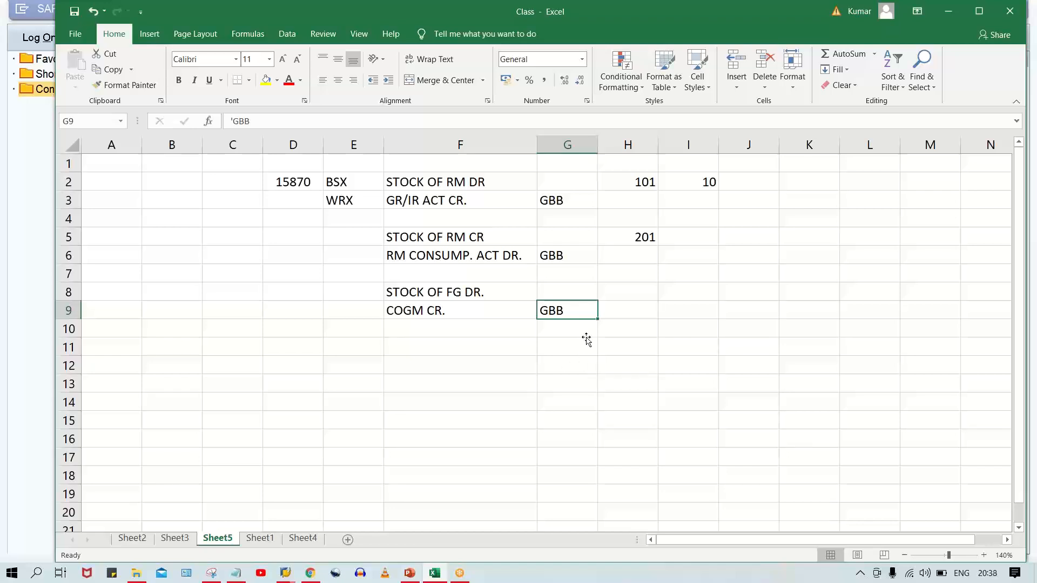
click(563, 201)
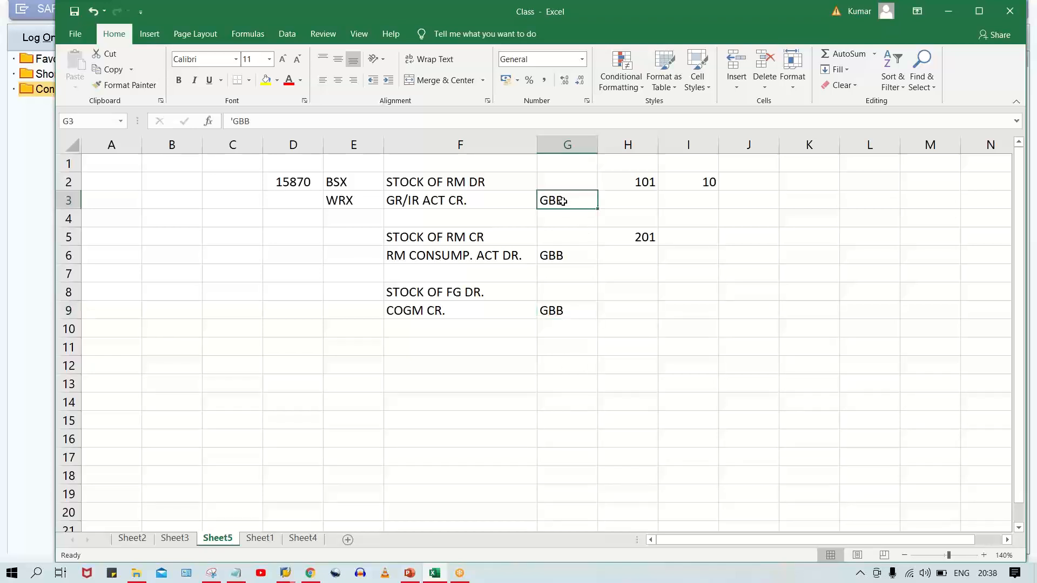
click(553, 259)
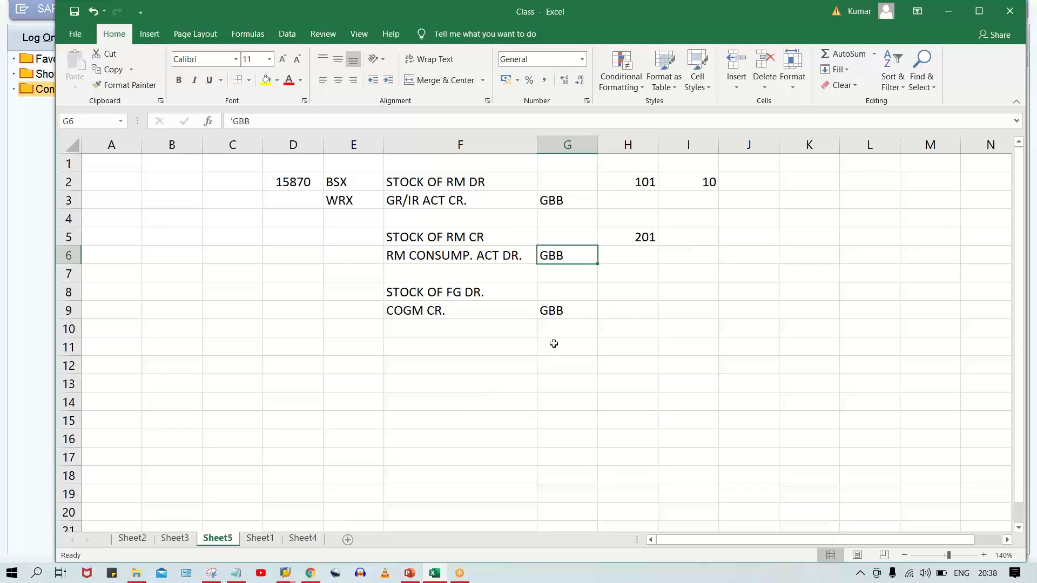
click(570, 201)
click(593, 257)
Switch from Excel to SAP and bring up the logon screen for client 800
click(285, 572)
click(358, 539)
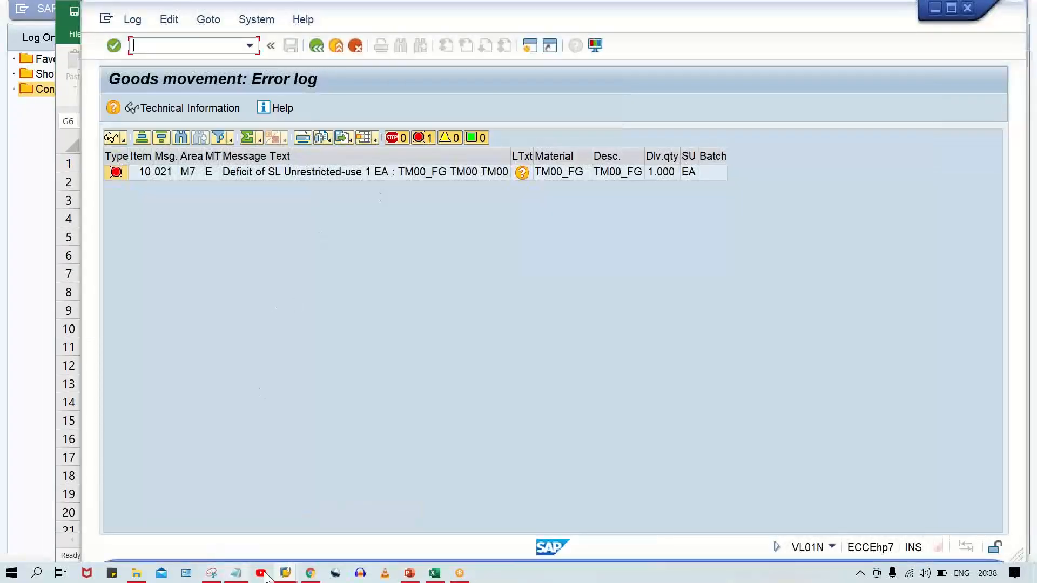
click(285, 573)
click(244, 503)
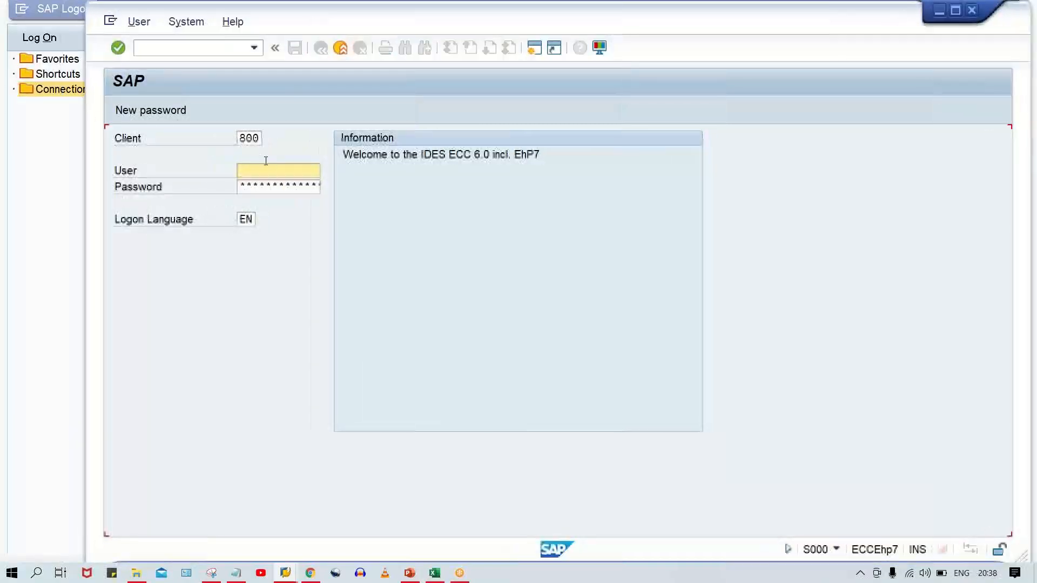
Log on to client 800 with the user name and account password
click(267, 170)
click(284, 181)
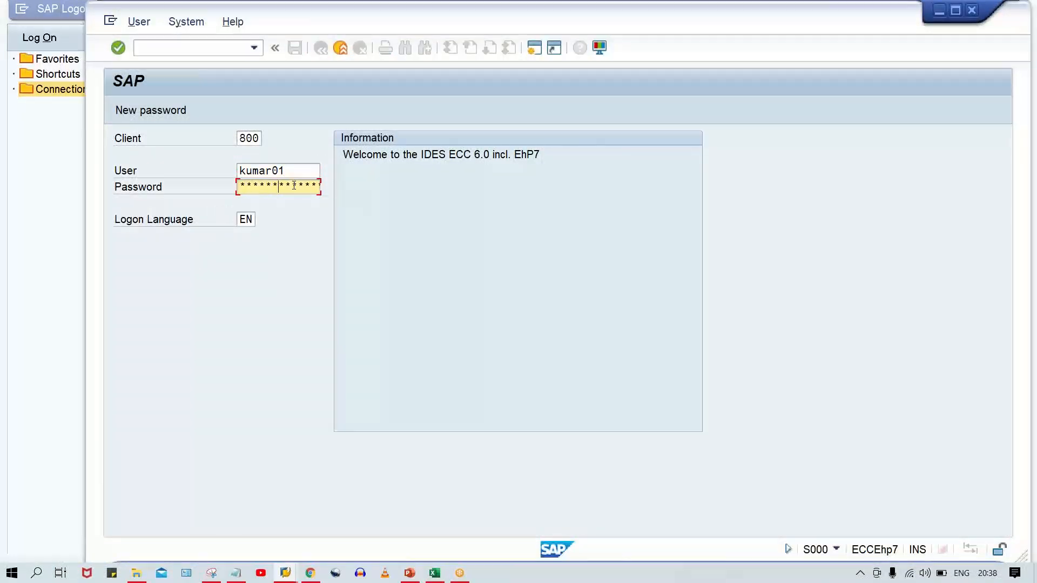
key(Return)
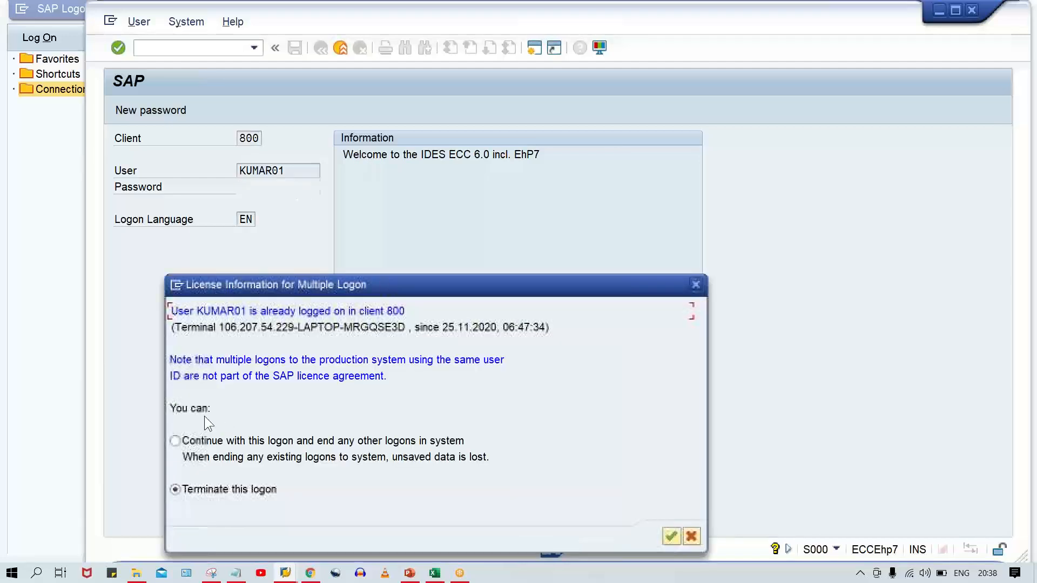
Continue with this logon, ending any other logons in the system, and decline the detailed connection error description
click(188, 440)
key(Return)
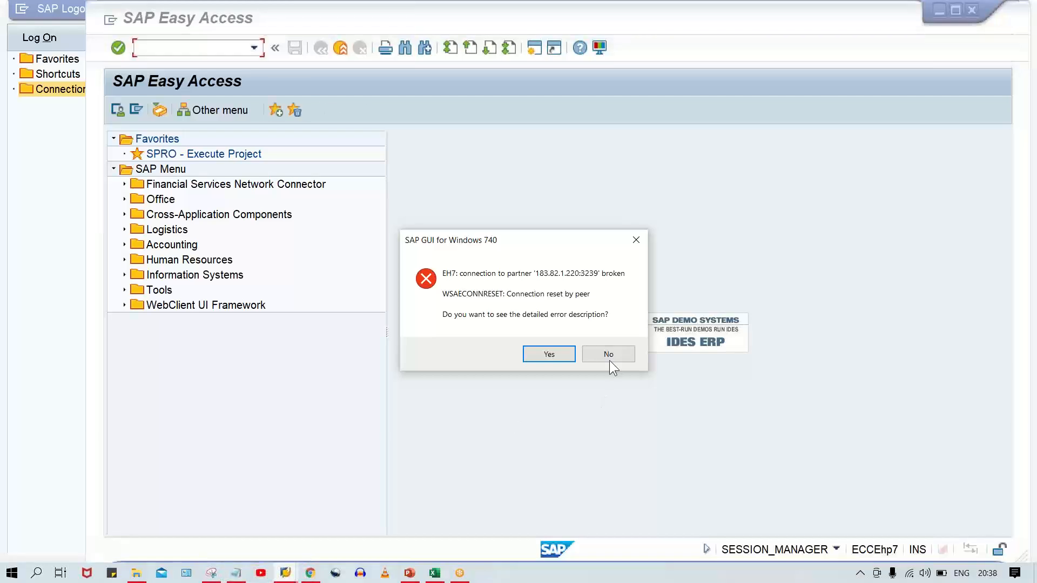
click(609, 359)
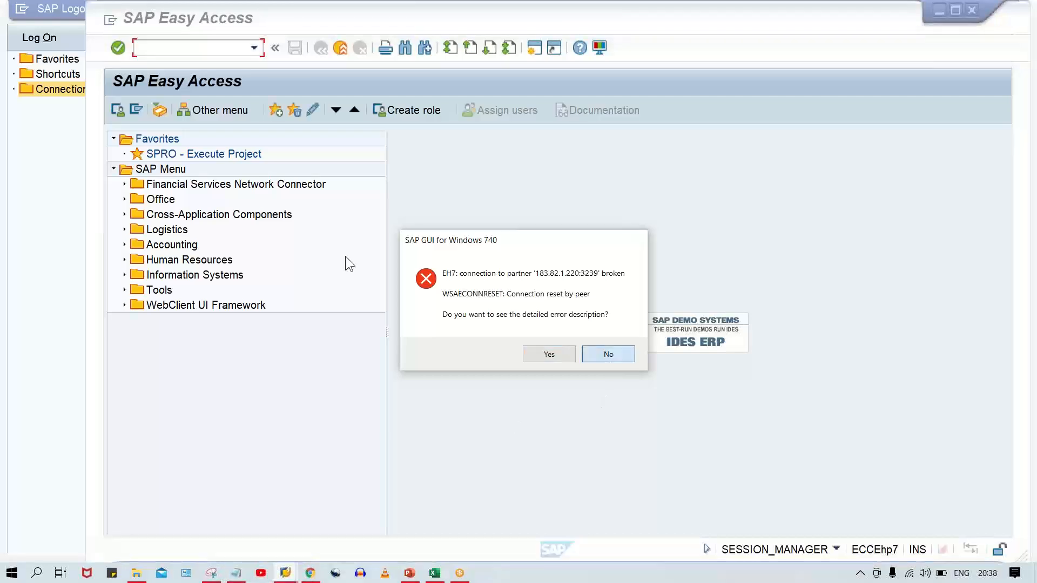
Open the automatic postings configuration with transaction OBYC
click(186, 46)
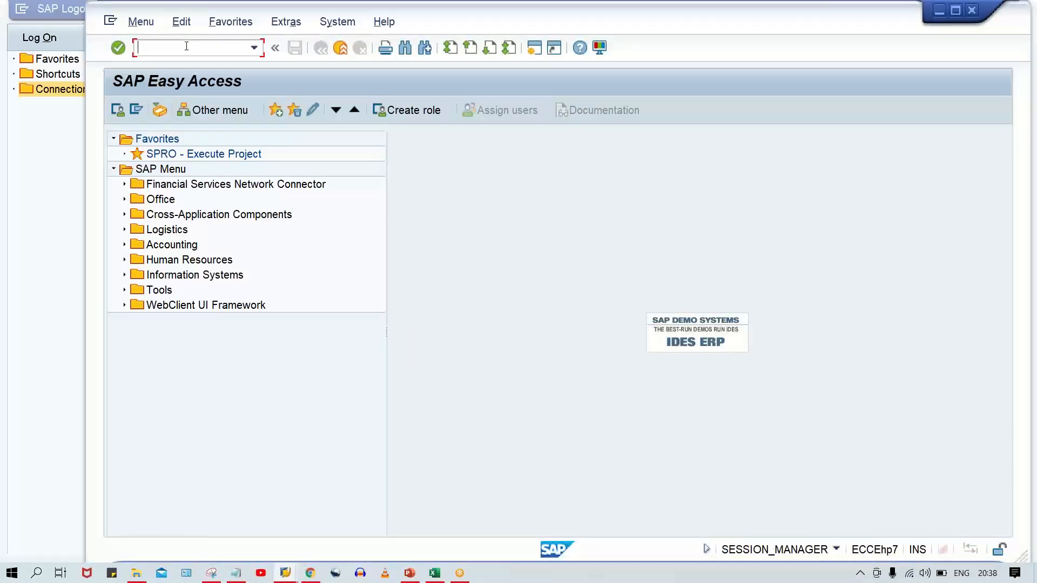
text(OBYC)
key(Return)
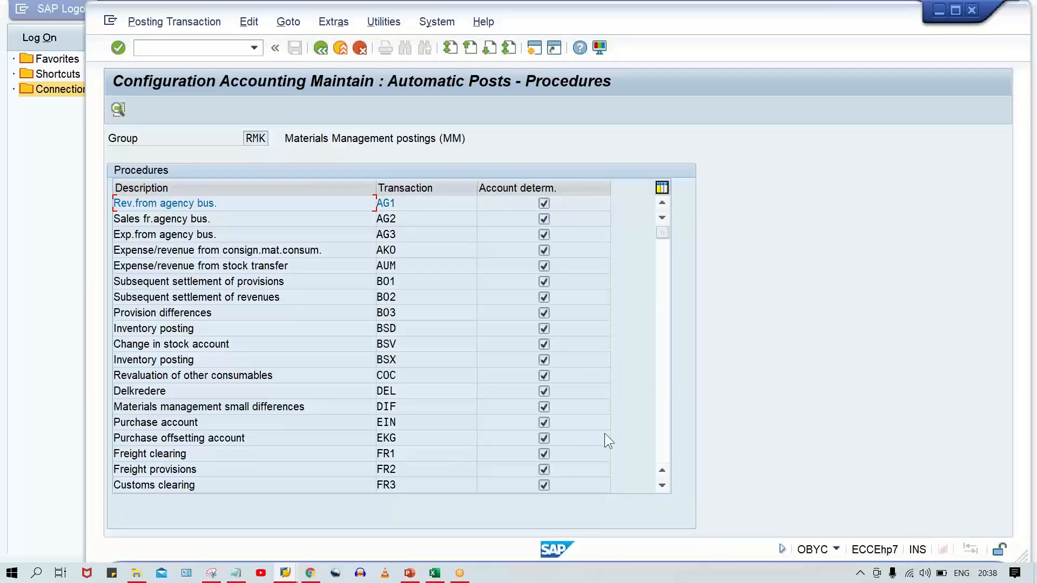
Open the account assignment of the offsetting entry for inventory posting (GBB) in chart of accounts TM00 and highlight the VAX general modification
scroll(486, 407, down, 6)
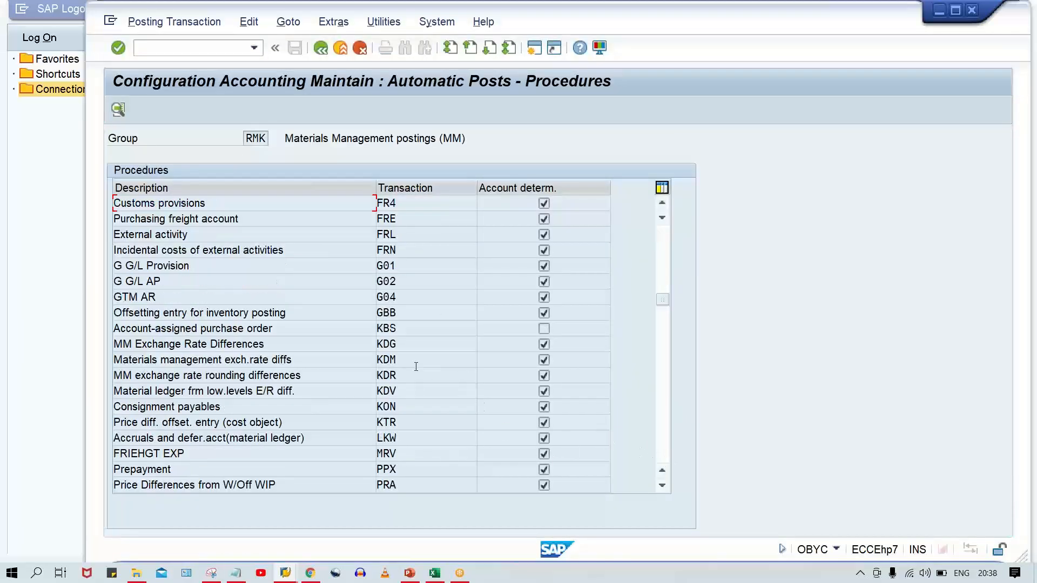
double_click(411, 311)
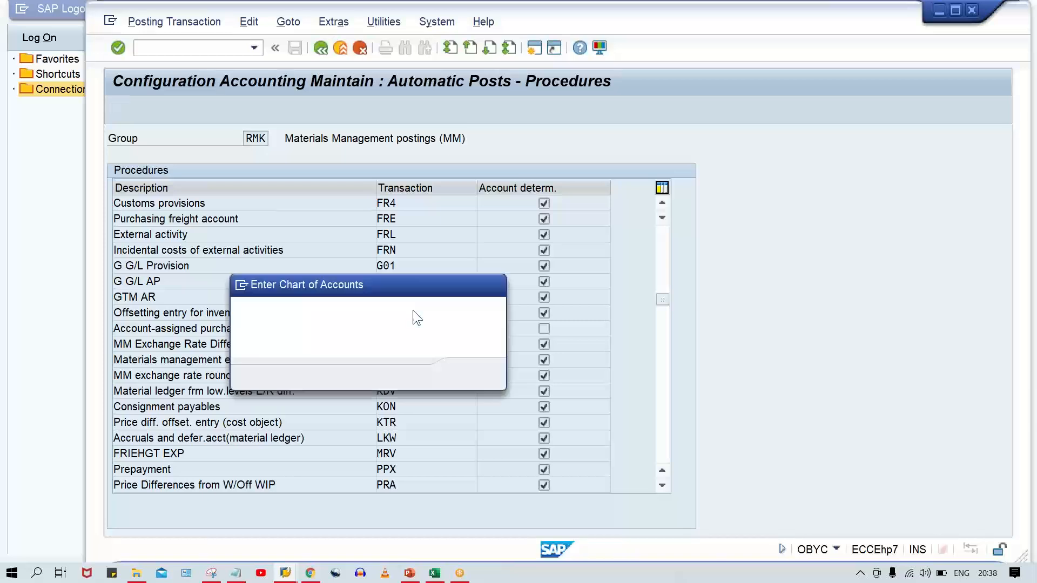
text(TM00)
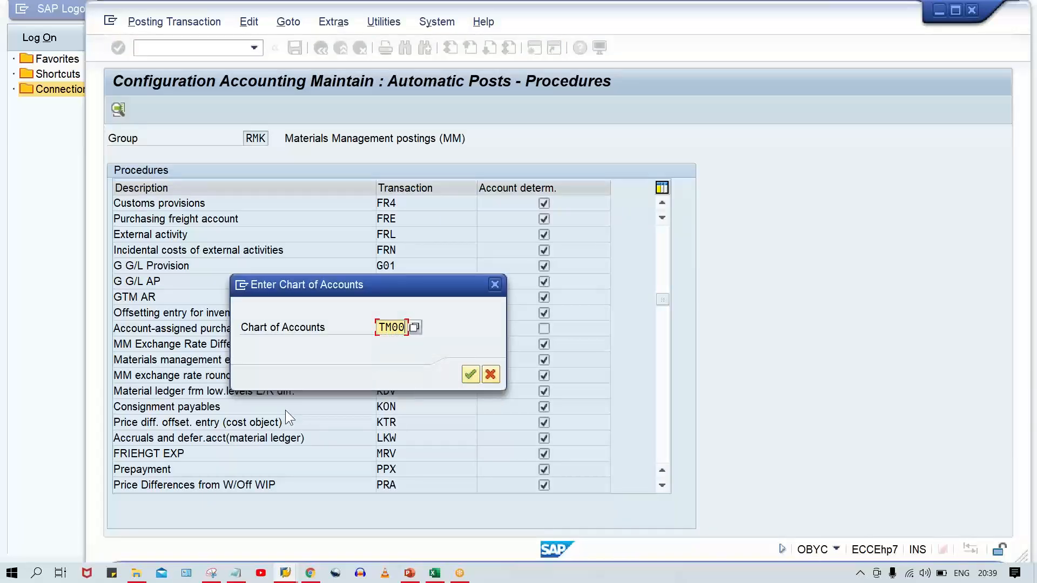
key(Return)
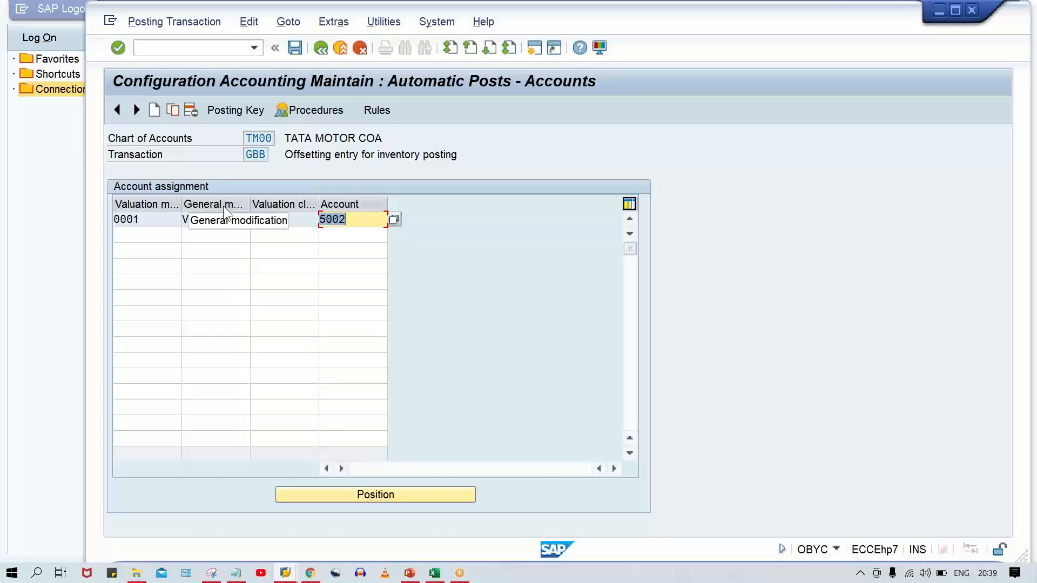
drag(207, 221, 67, 236)
Switch to the Class workbook in Excel and review the raw-material consumption and finished-goods entries against their offsetting accounts
key(alt+Tab)
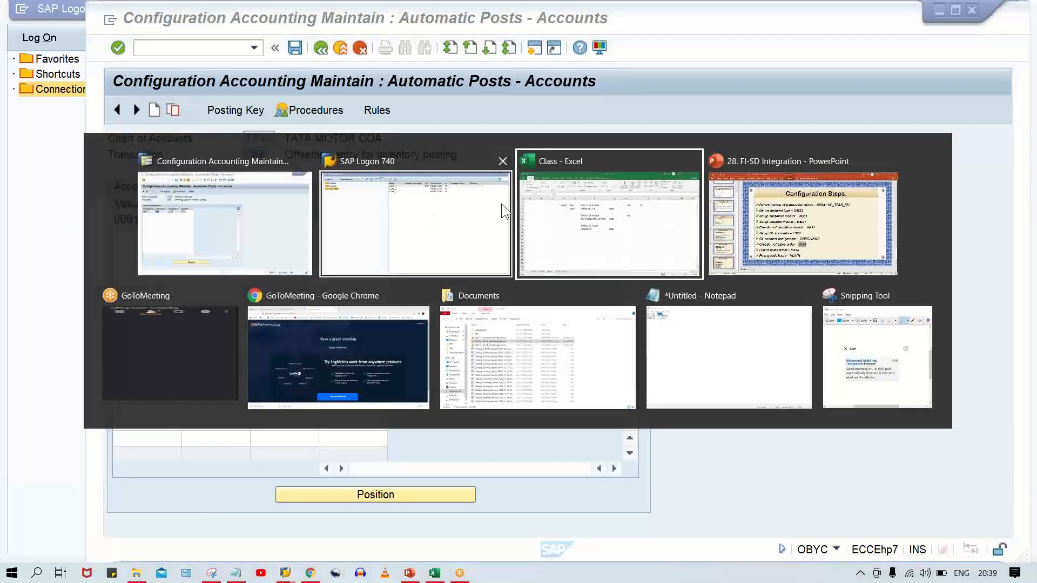
click(628, 266)
click(432, 305)
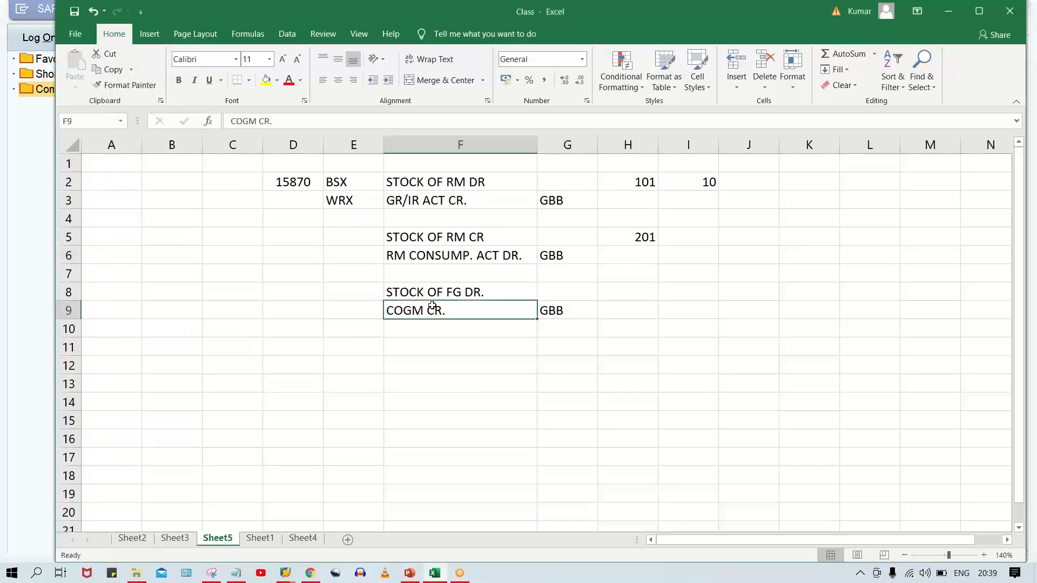
click(403, 234)
click(468, 256)
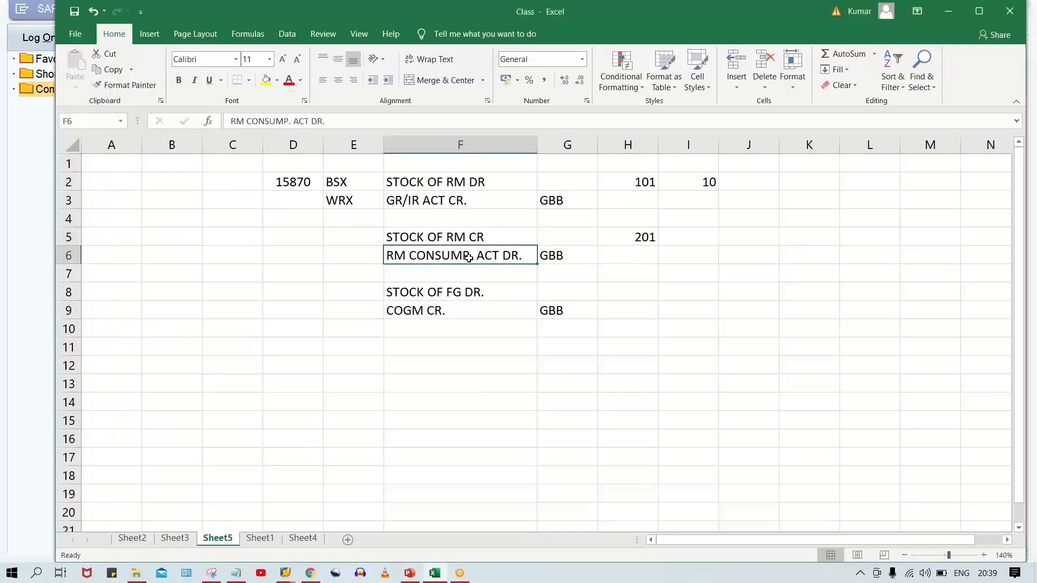
click(453, 236)
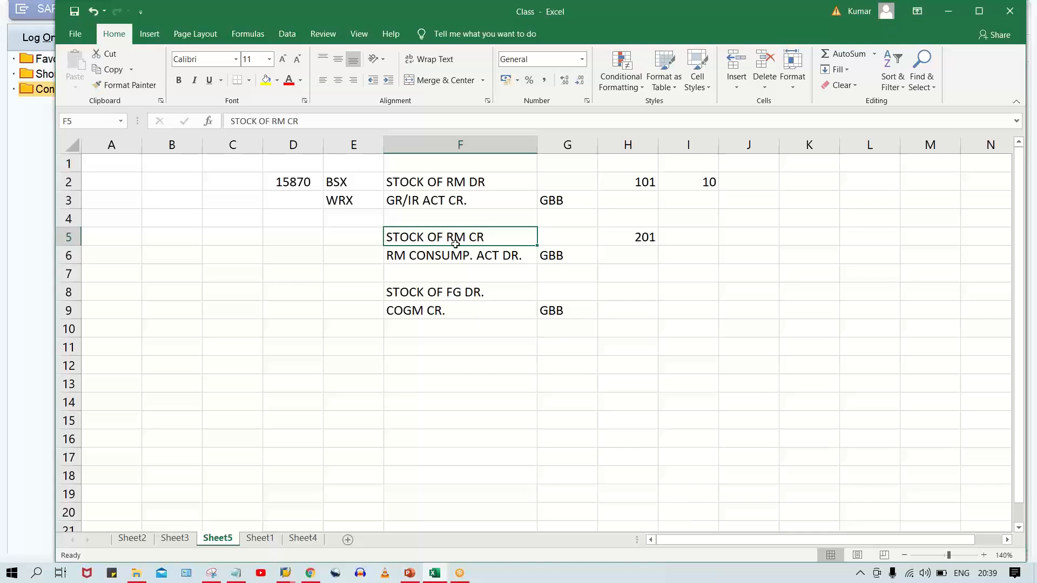
click(433, 291)
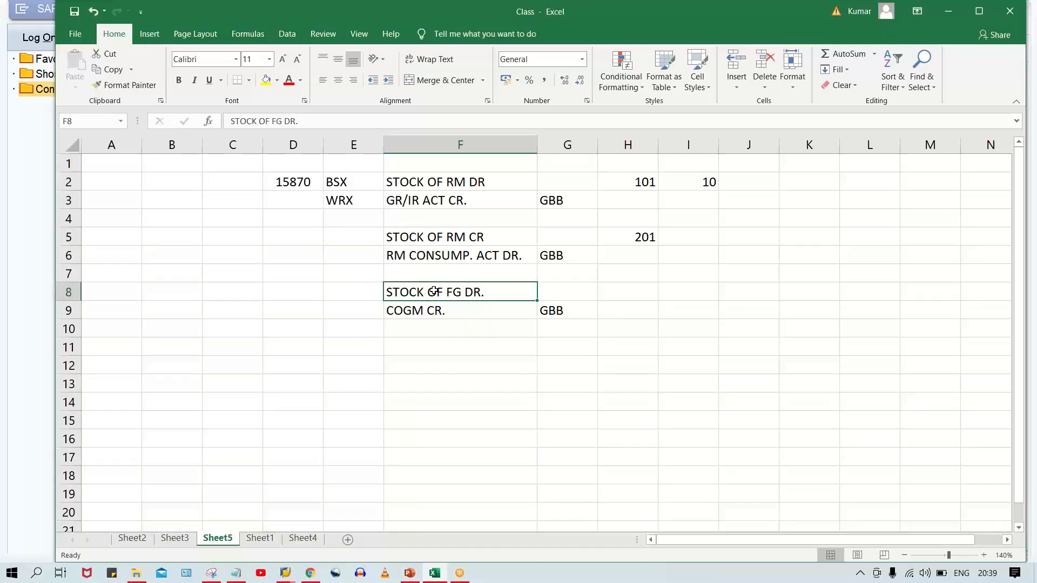
click(443, 318)
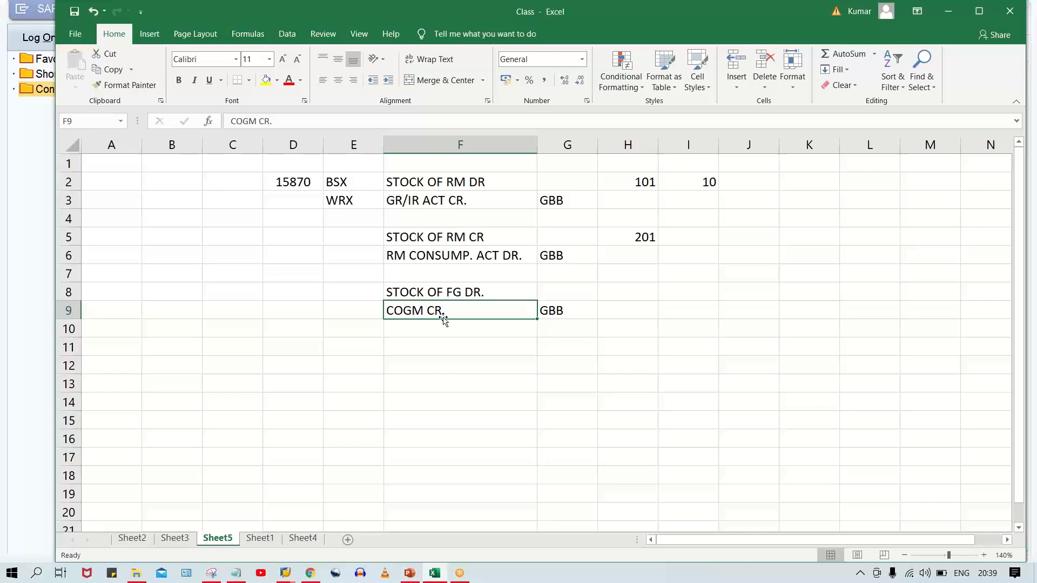
click(473, 291)
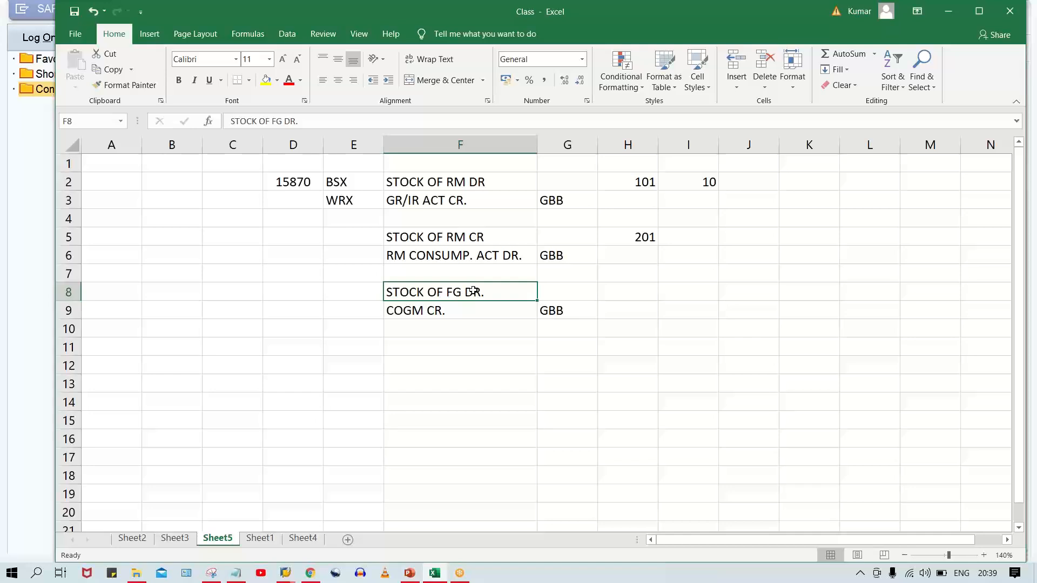
click(434, 346)
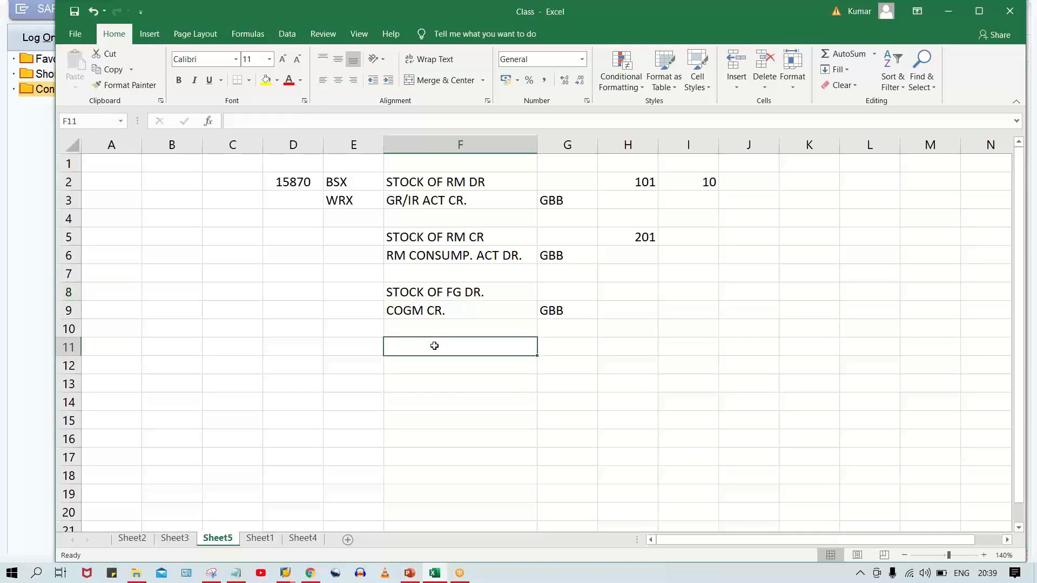
Copy the STOCK OF FG DR. entry to F11 and change it to STOCK OF FG CR
click(483, 296)
key(ctrl+c)
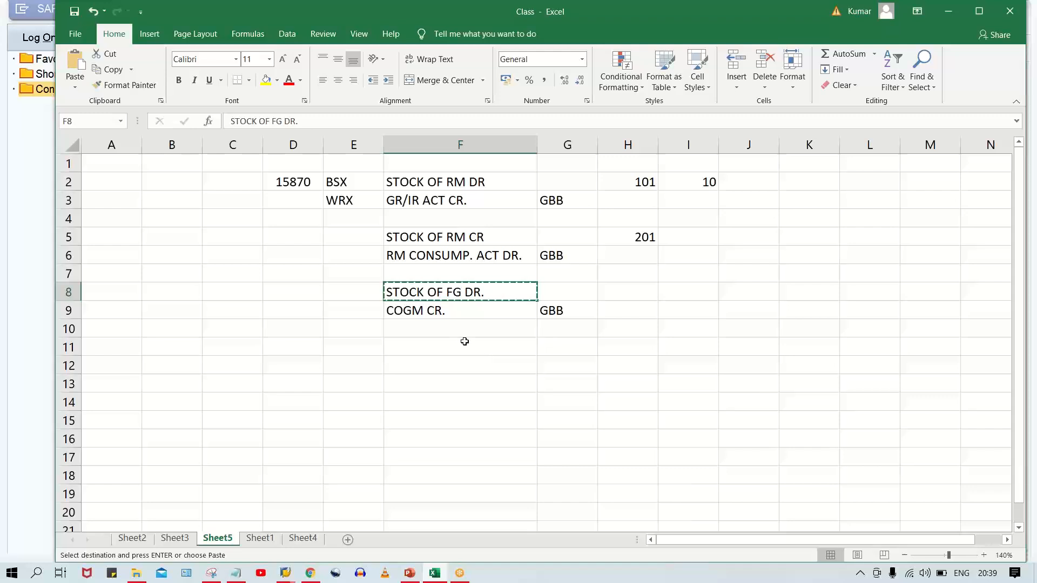
click(465, 345)
key(ctrl+v)
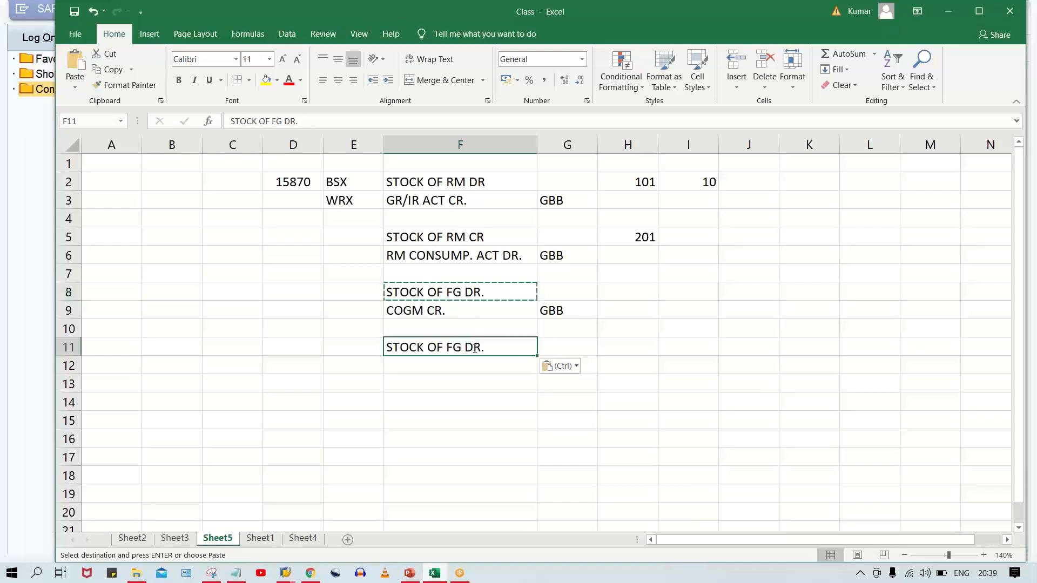
double_click(474, 347)
key(BackSpace)
text(C)
key(Return)
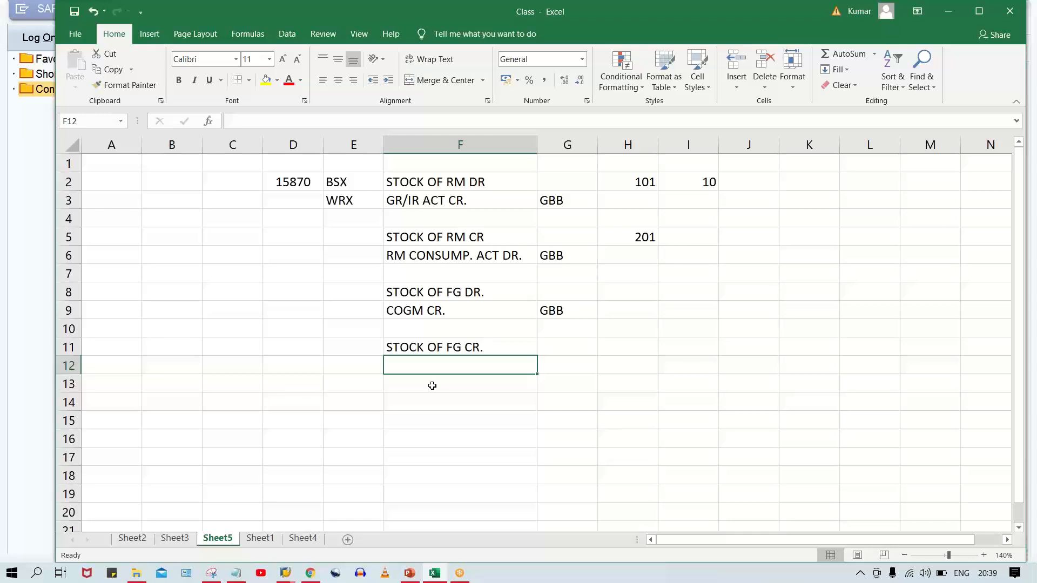
Enter COGS DR. in F12 and its transaction key GBB in G12
text(CO)
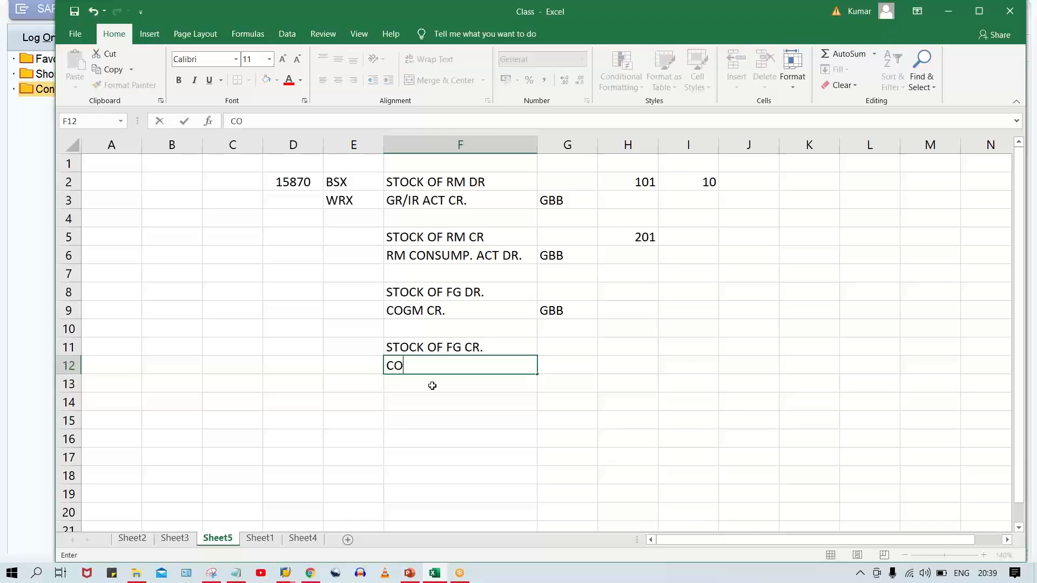
text(GS DR.)
click(573, 365)
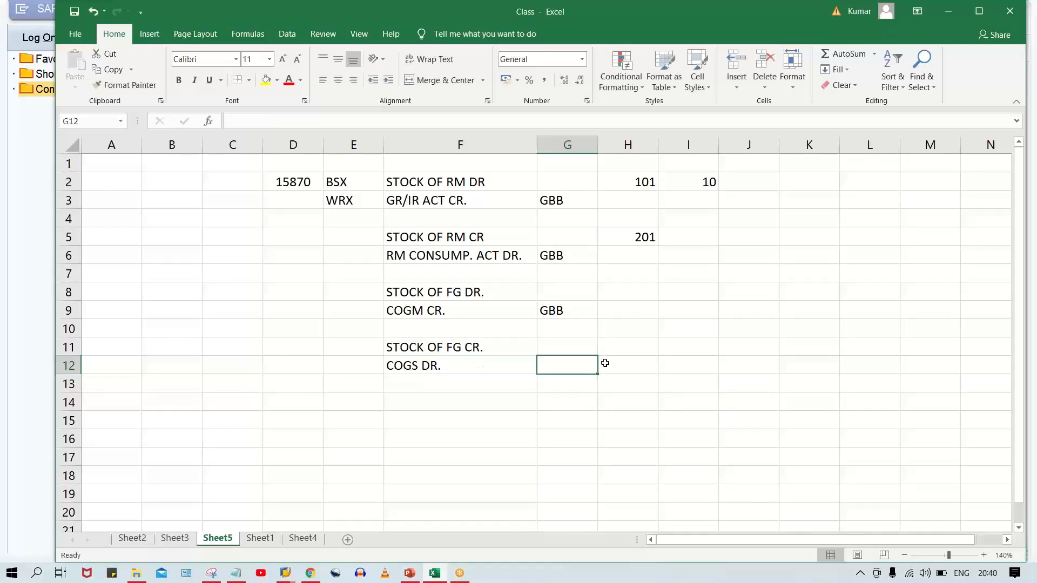
text(GBB)
key(Return)
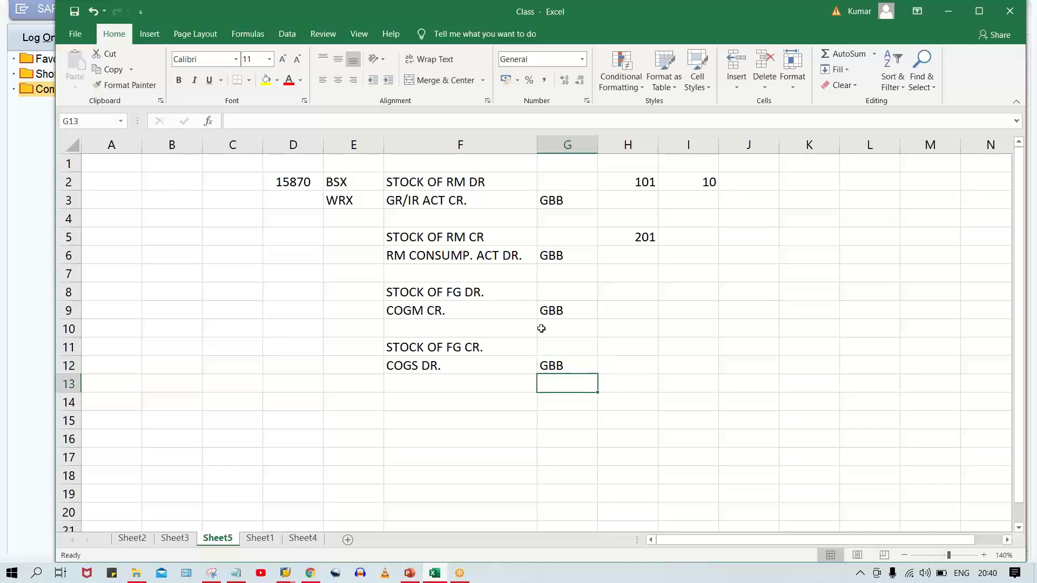
Delete the GBB key beside the GR/IR account entry in G3
click(556, 197)
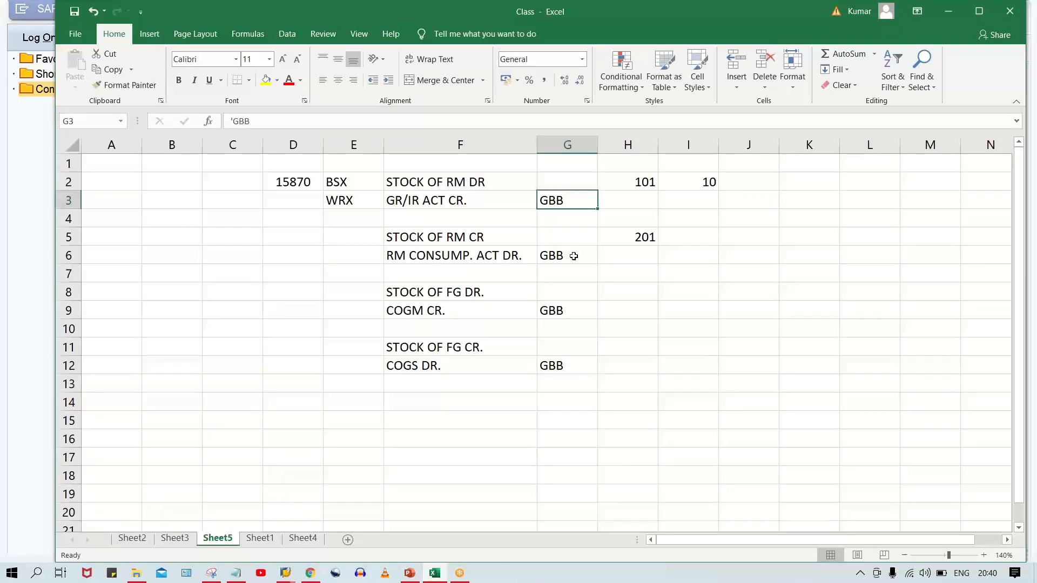
click(576, 255)
click(430, 205)
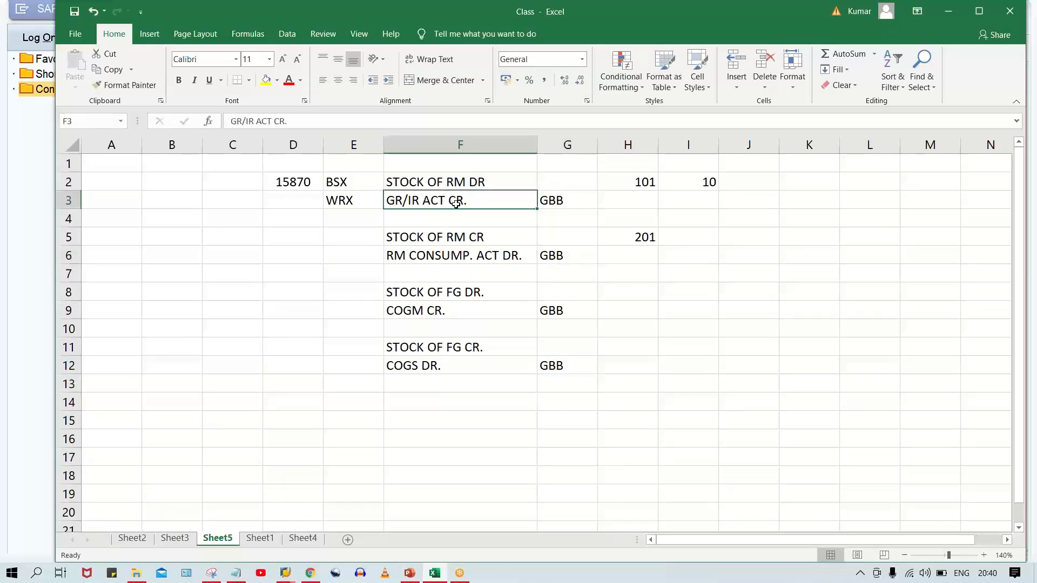
click(544, 208)
key(Delete)
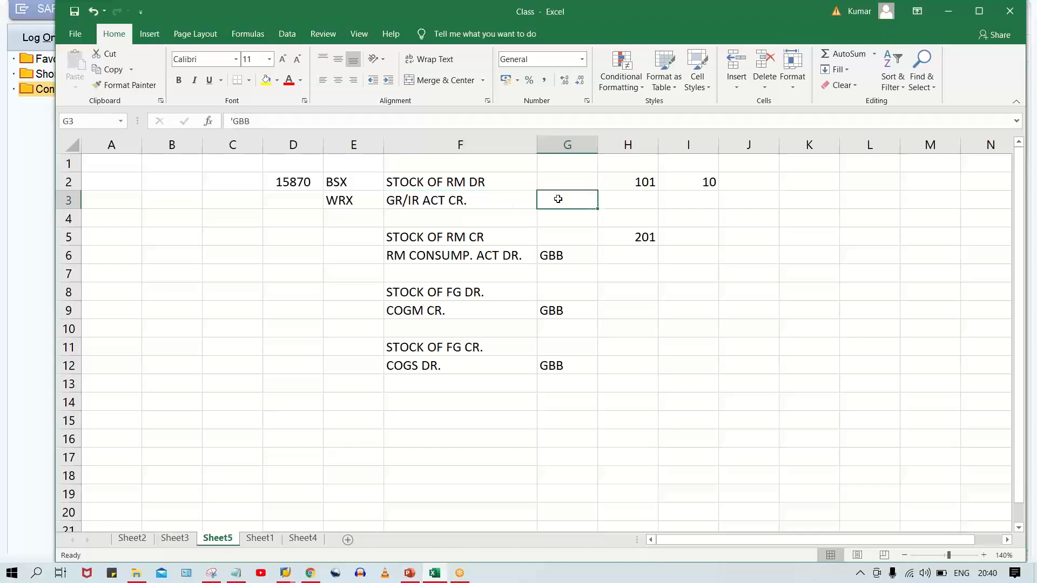
Review the remaining GBB keys in Excel, then switch to SAP and examine the VAX general modification row
click(413, 254)
click(547, 254)
click(559, 311)
click(561, 365)
key(alt+Tab)
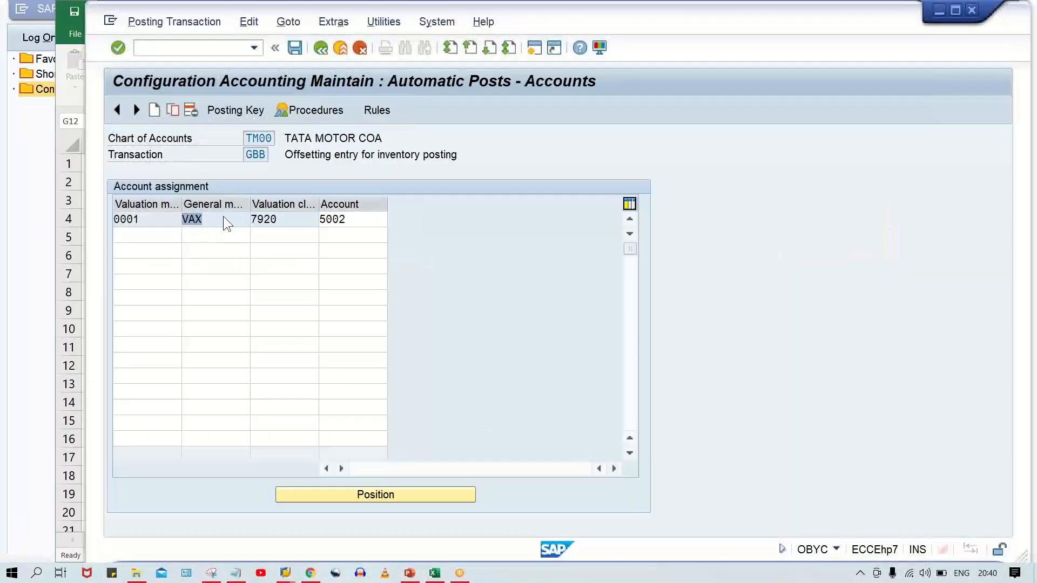
click(219, 222)
click(220, 236)
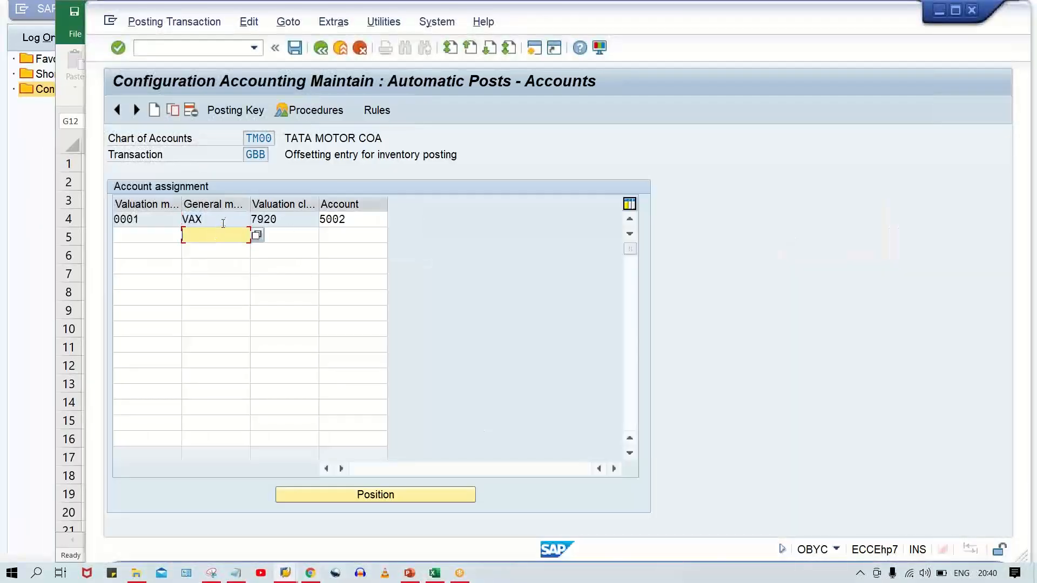
Start transaction VL01N and try to create an outbound delivery from shipping point TM00 for the most recent sales order
click(251, 51)
click(223, 79)
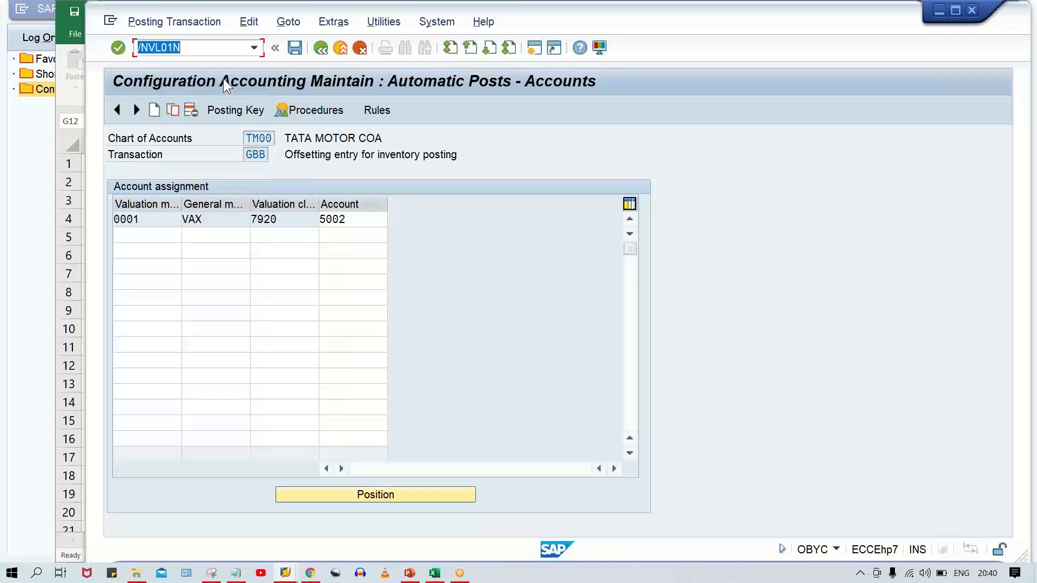
key(Return)
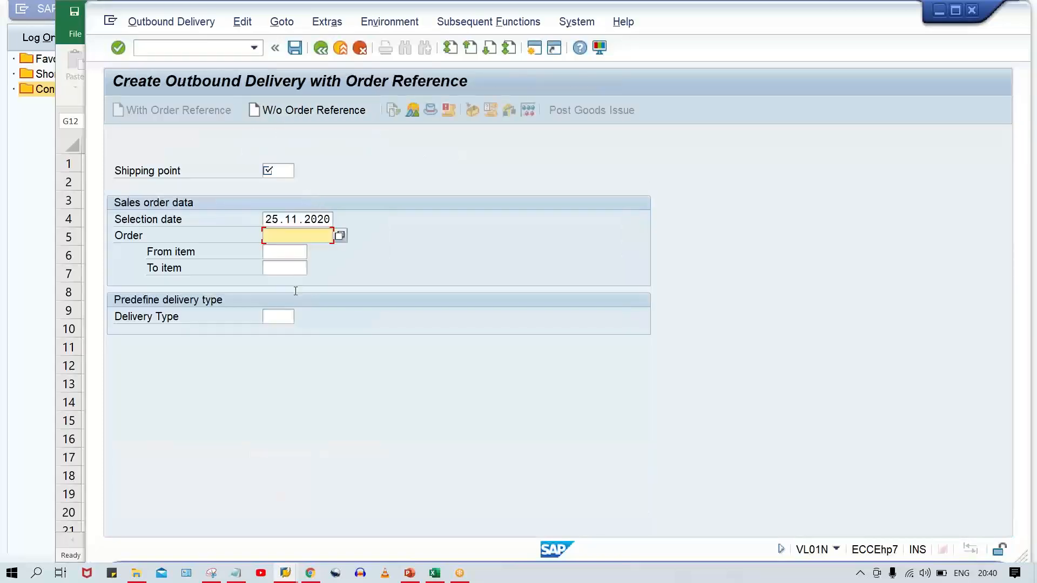
click(284, 171)
click(275, 181)
click(280, 236)
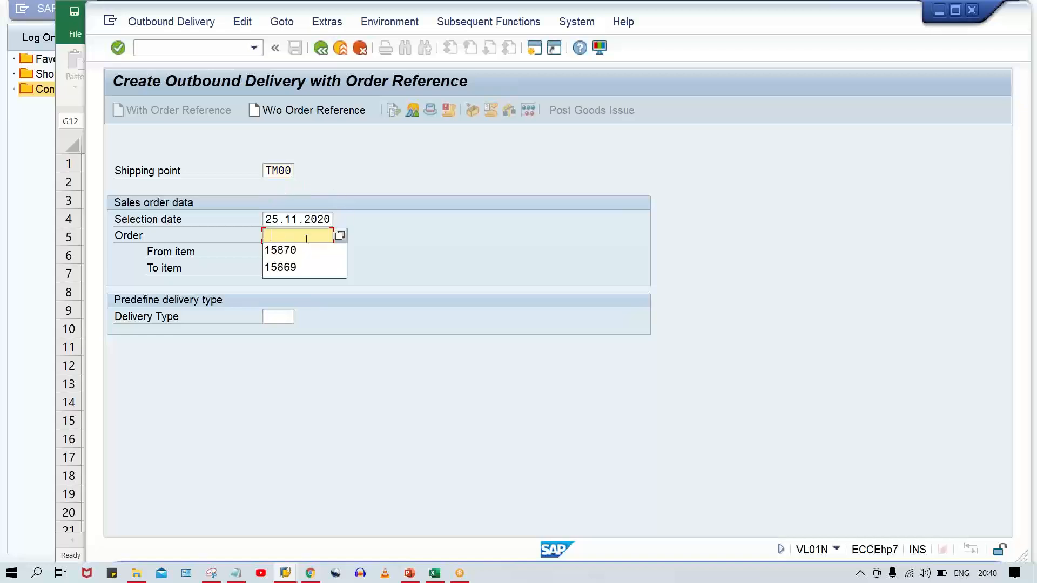
click(298, 251)
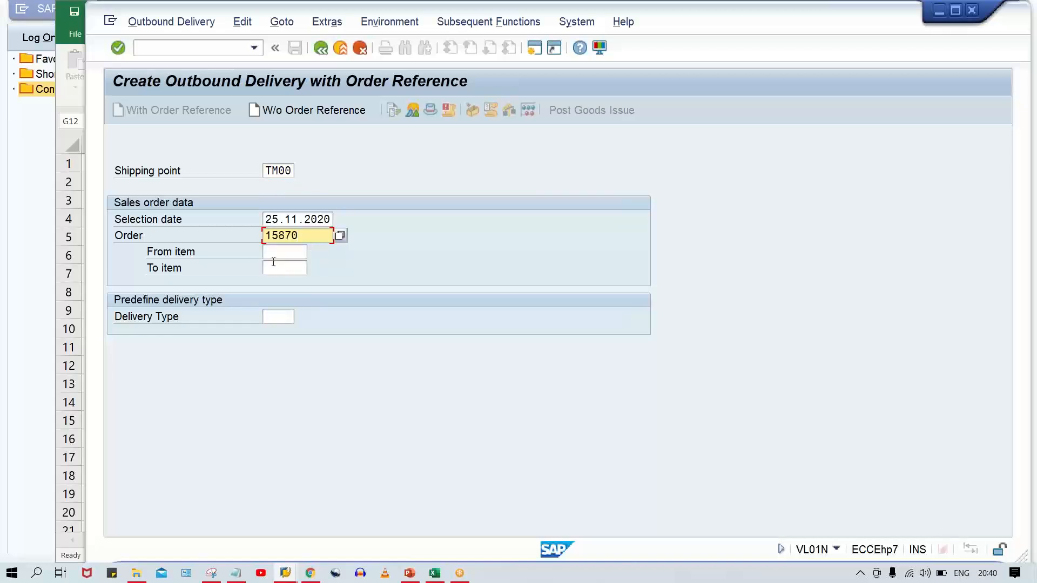
key(Return)
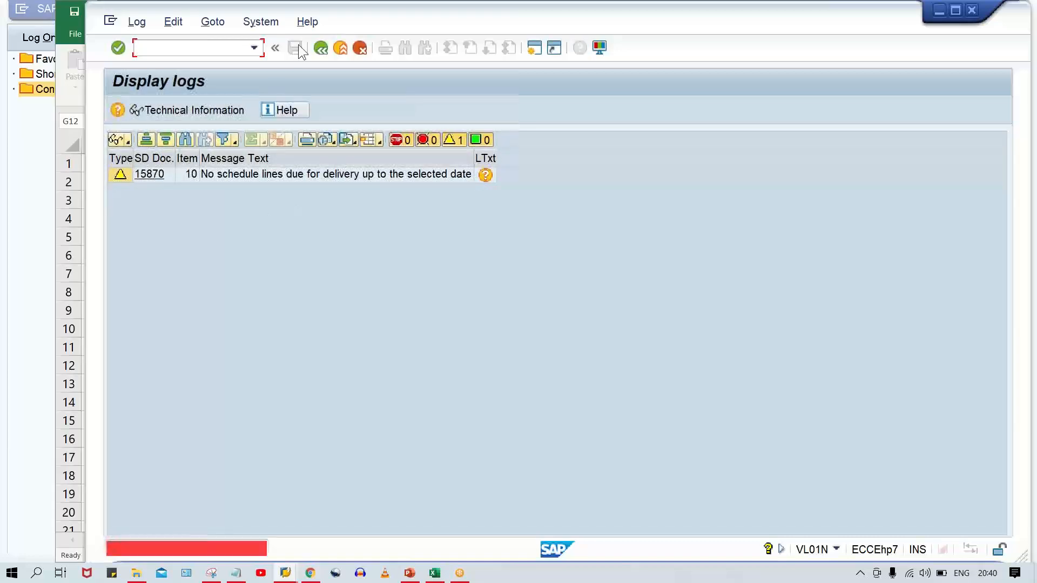
Return to the delivery's initial screen, change the selection date and create the outbound delivery for the sales order
key(F3)
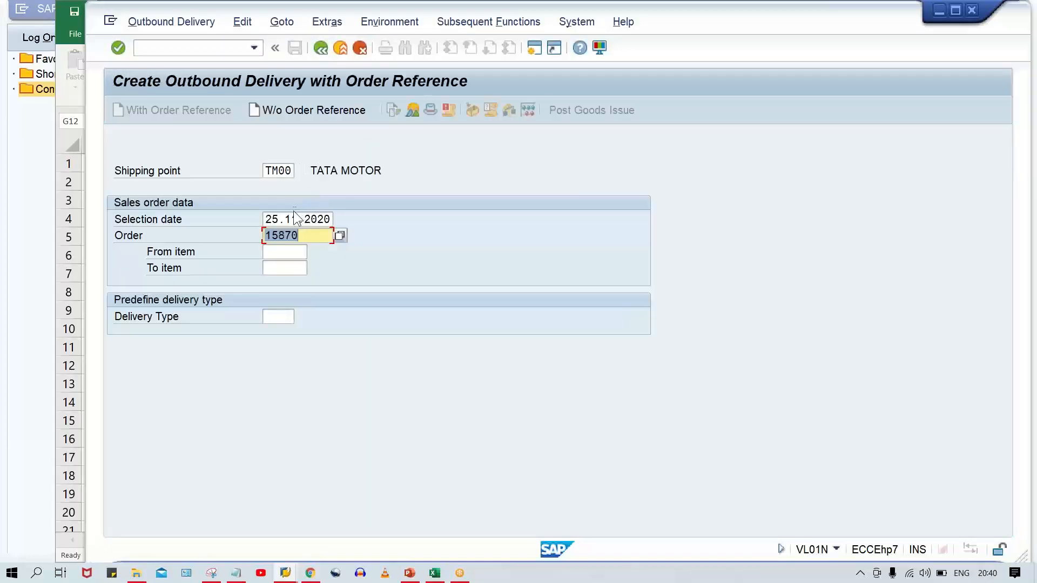
double_click(295, 219)
key(Delete)
click(300, 230)
key(Return)
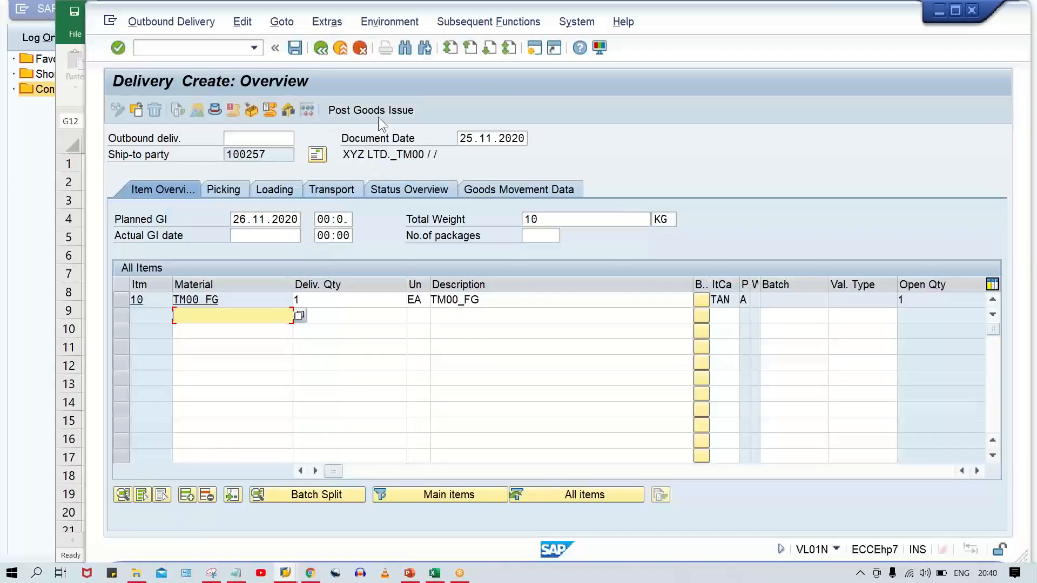
Set the picked quantity of material TM00_FG to 1 and try to post the goods issue
click(235, 189)
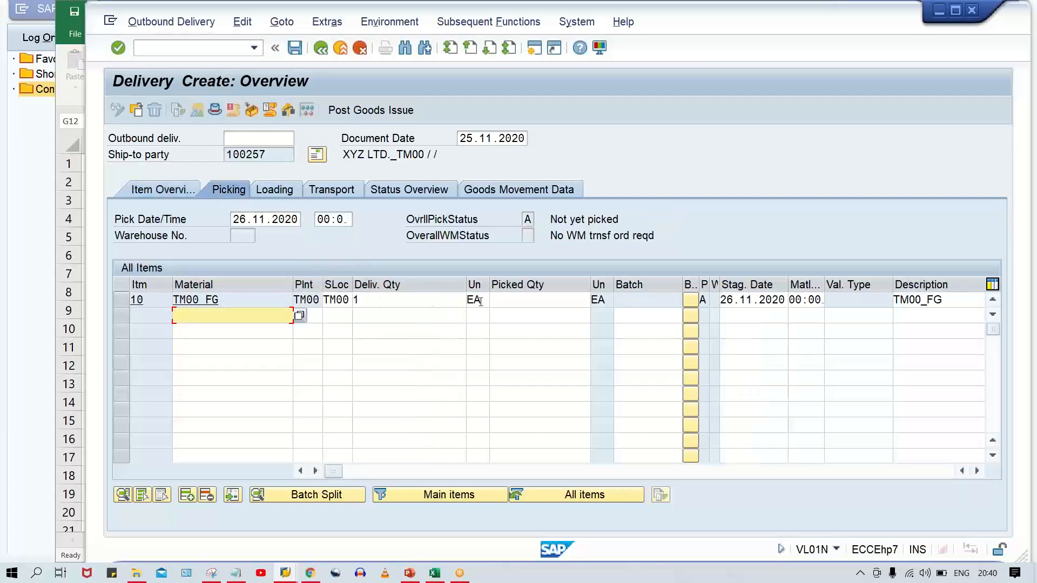
click(506, 305)
text(1)
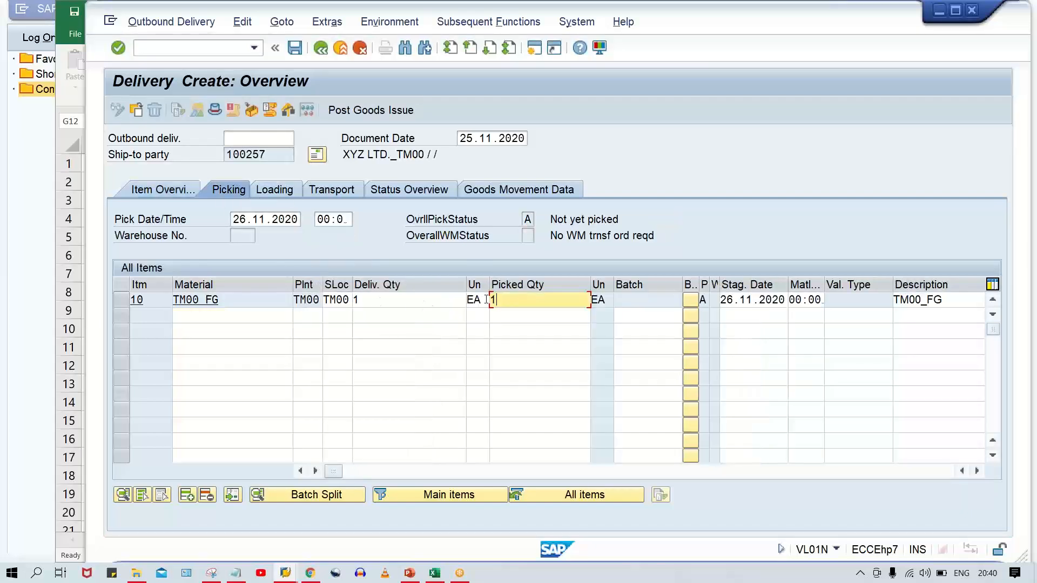
click(365, 109)
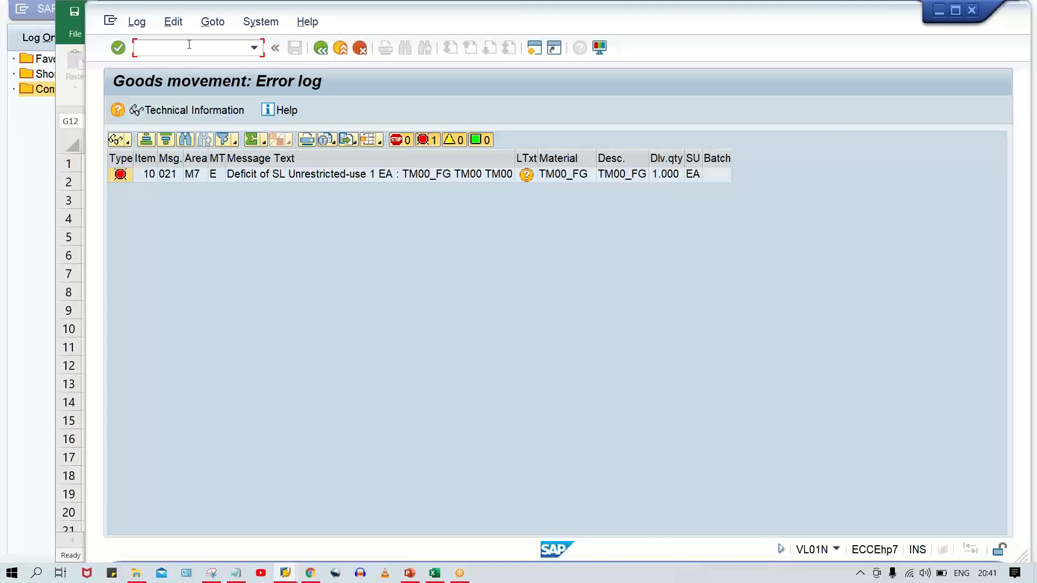
Start transaction MB1C and set the receipt defaults to movement type 521, plant TM00 and storage location TM00
text(/NMB1C)
key(Return)
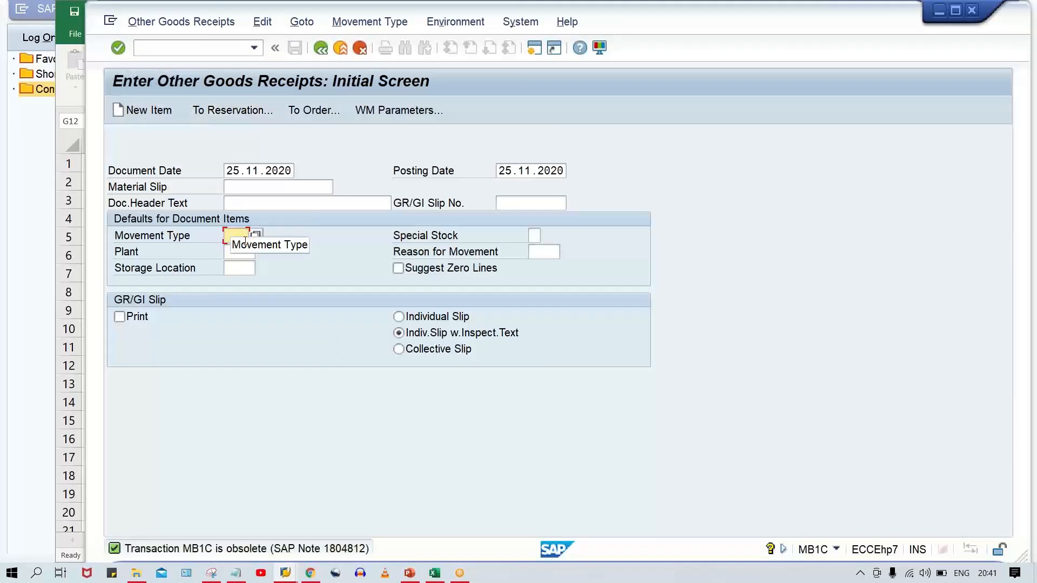
text(521)
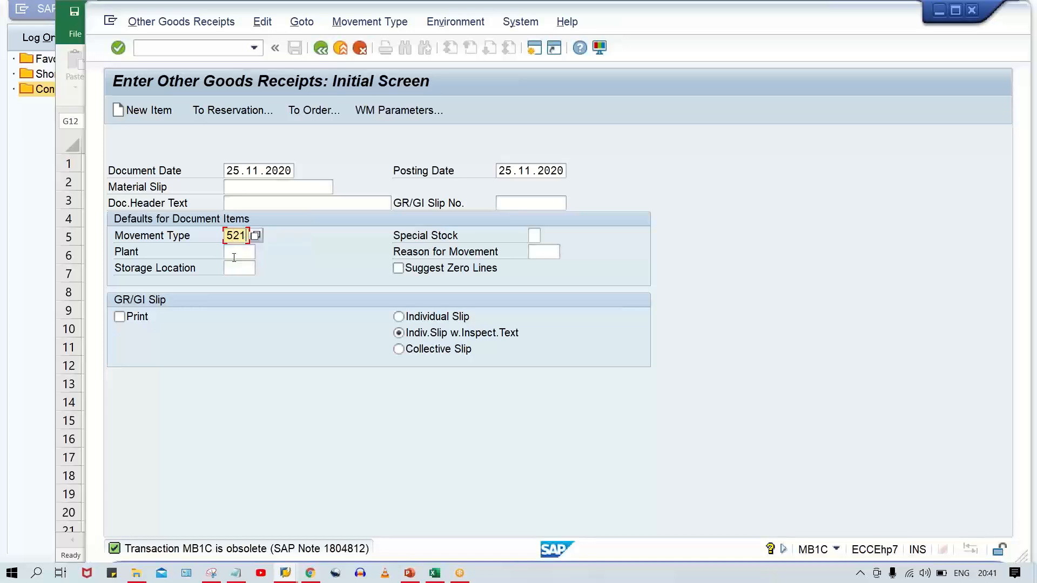
click(234, 257)
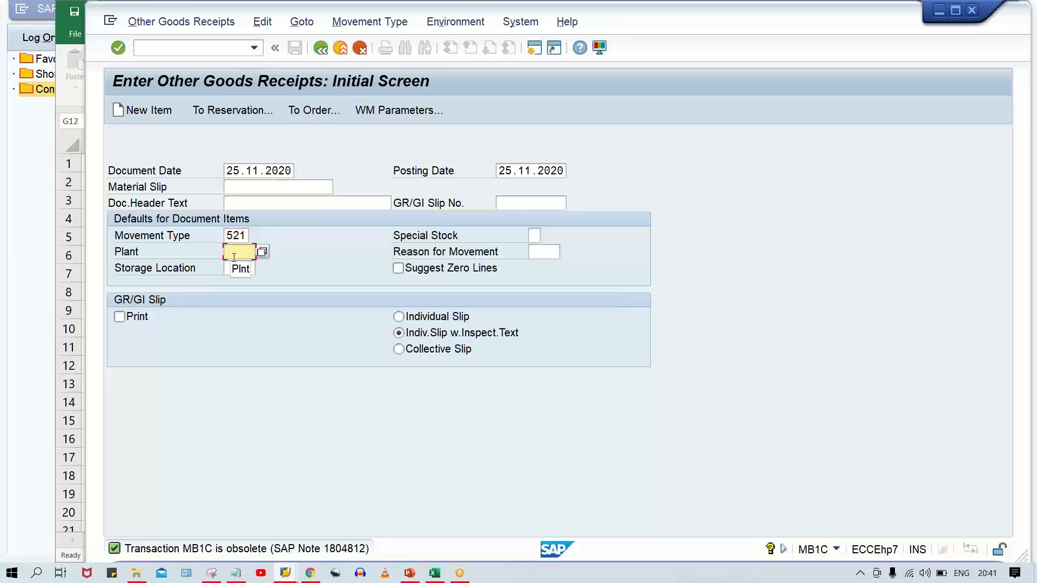
text(TM00)
key(Tab)
text(TM00)
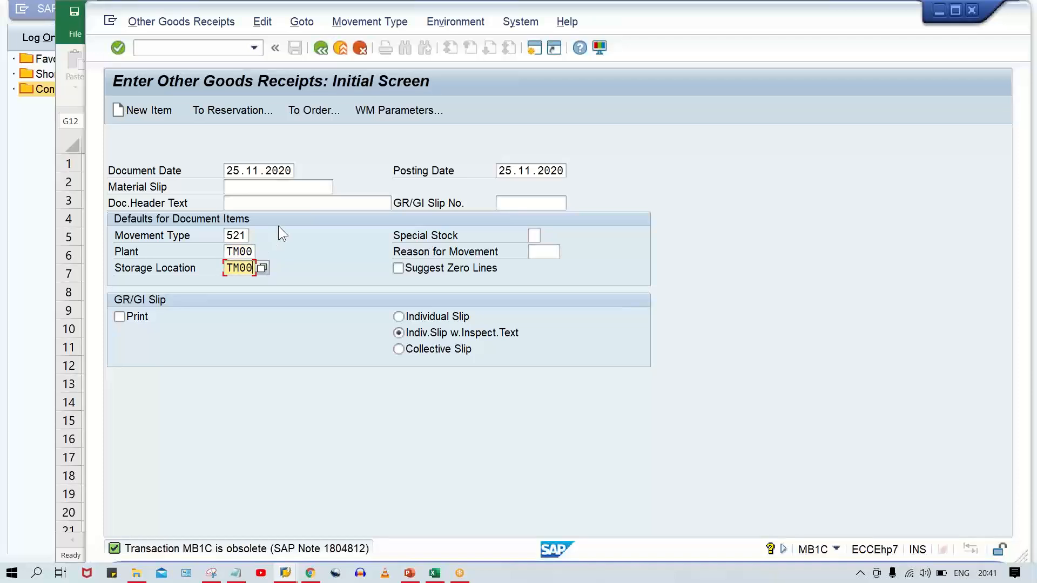
key(Return)
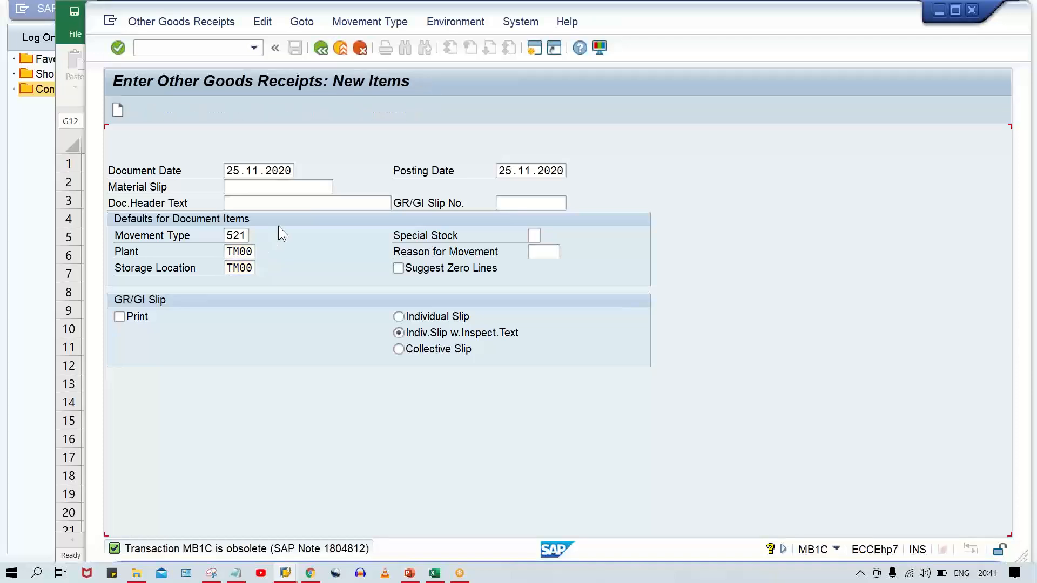
Enter material TM00_FG with quantity 10 as the first goods receipt item and confirm the item
click(206, 251)
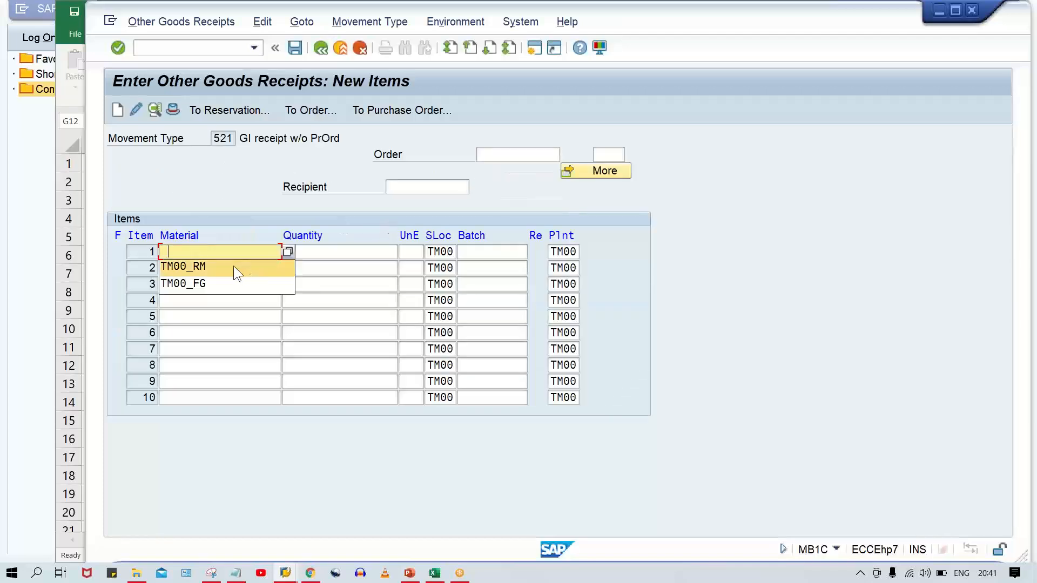
click(227, 283)
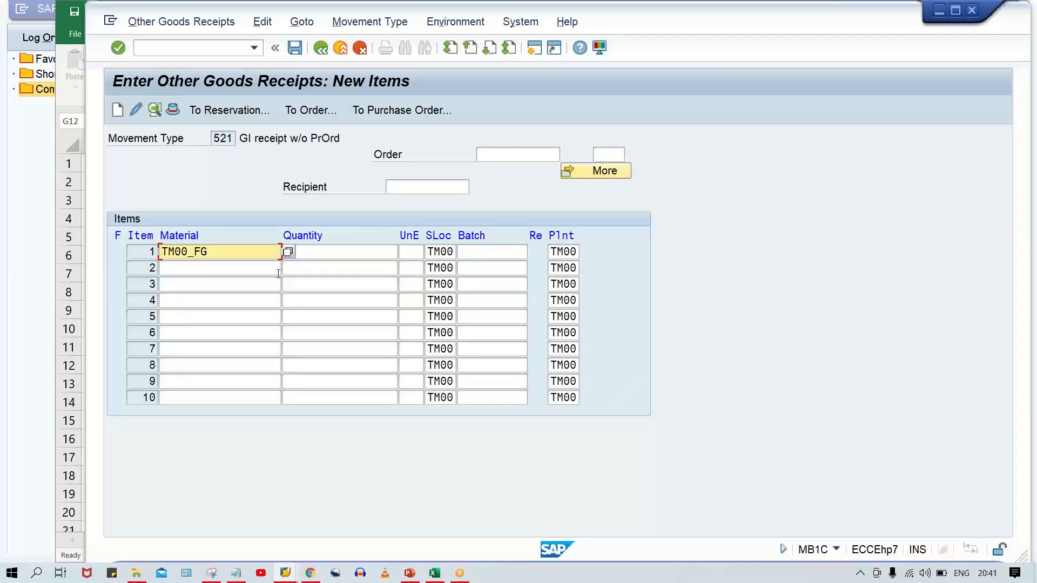
click(367, 250)
text(10)
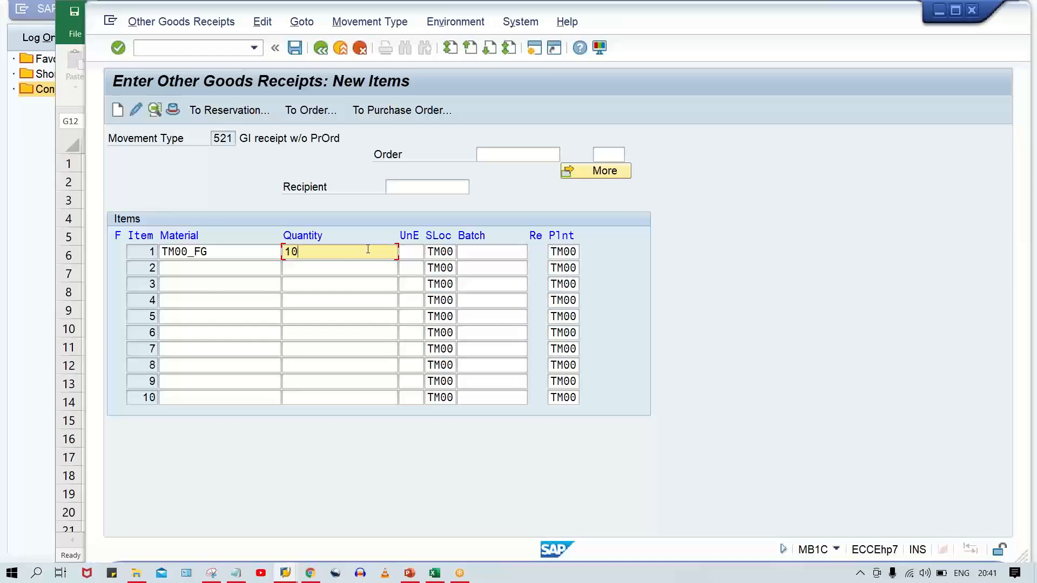
key(Return)
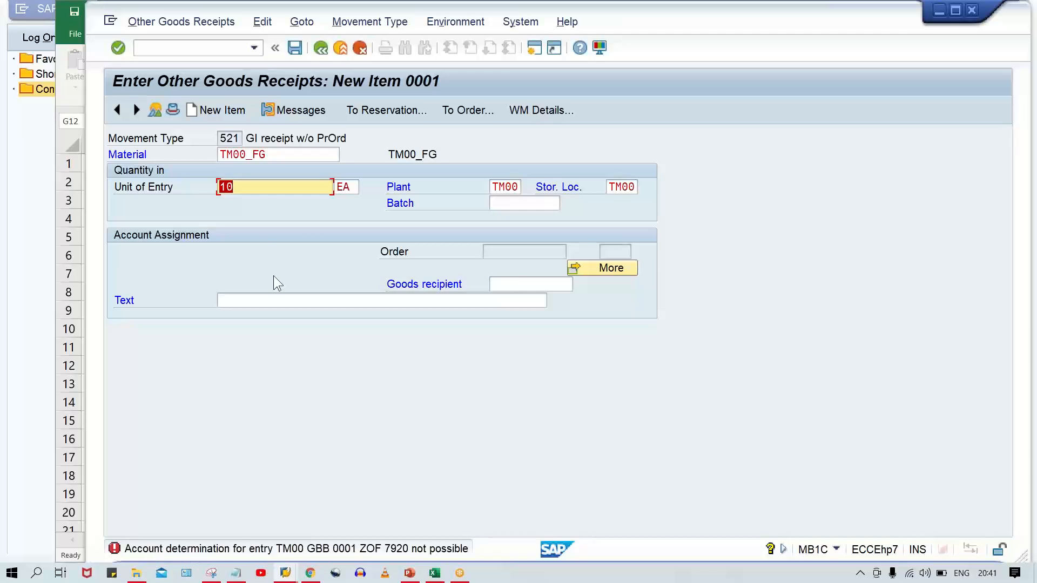
Switch to Excel and highlight the STOCK OF FG DR. and COGM CR. entry with its key cells (F8:G9) in yellow
click(434, 572)
click(441, 295)
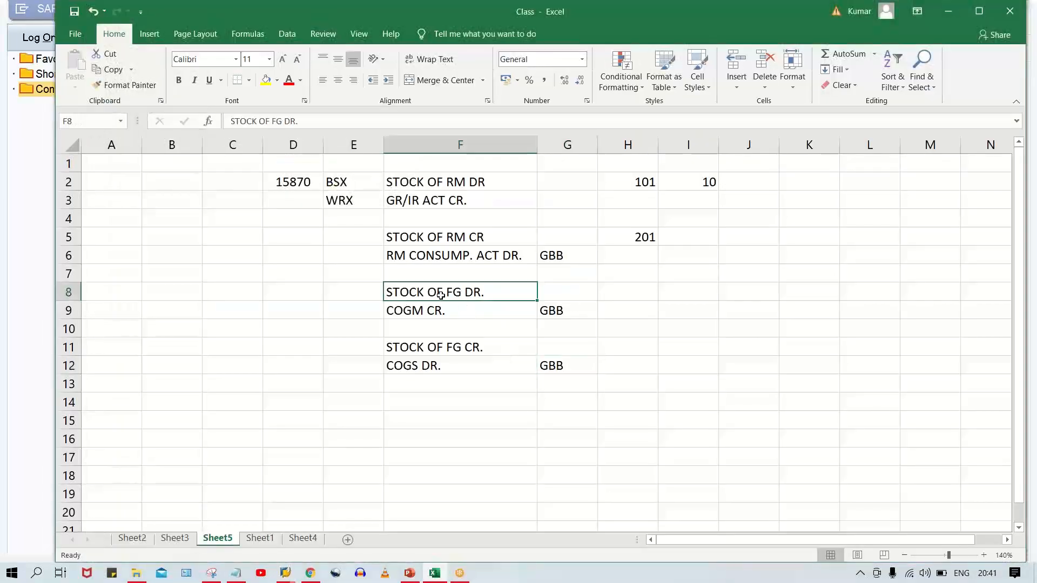
click(452, 317)
drag(437, 294, 551, 312)
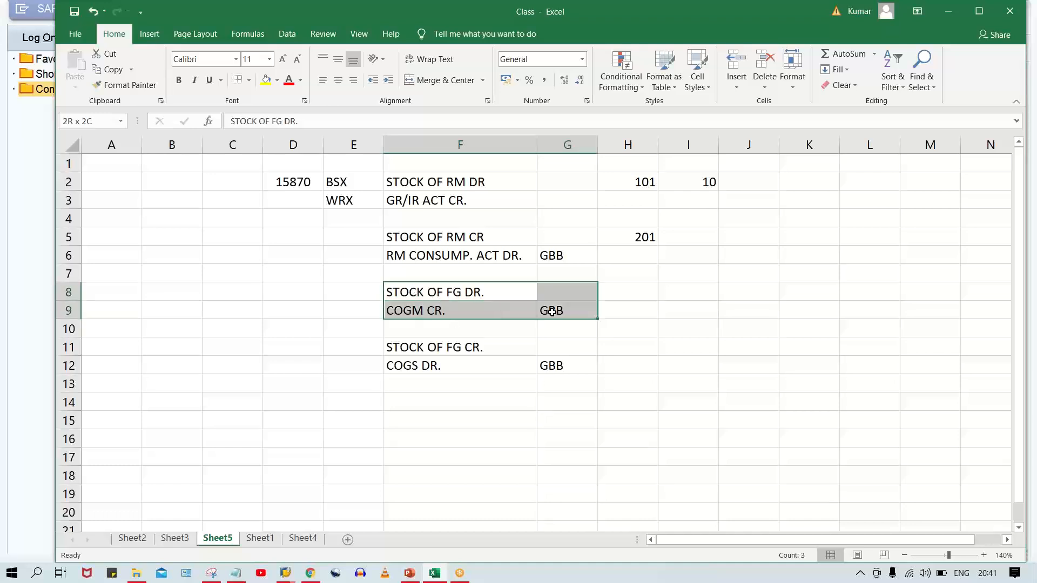
click(266, 79)
click(472, 423)
Enter BSX as the transaction key for STOCK OF FG DR. in cell G8
click(458, 292)
click(438, 316)
click(455, 294)
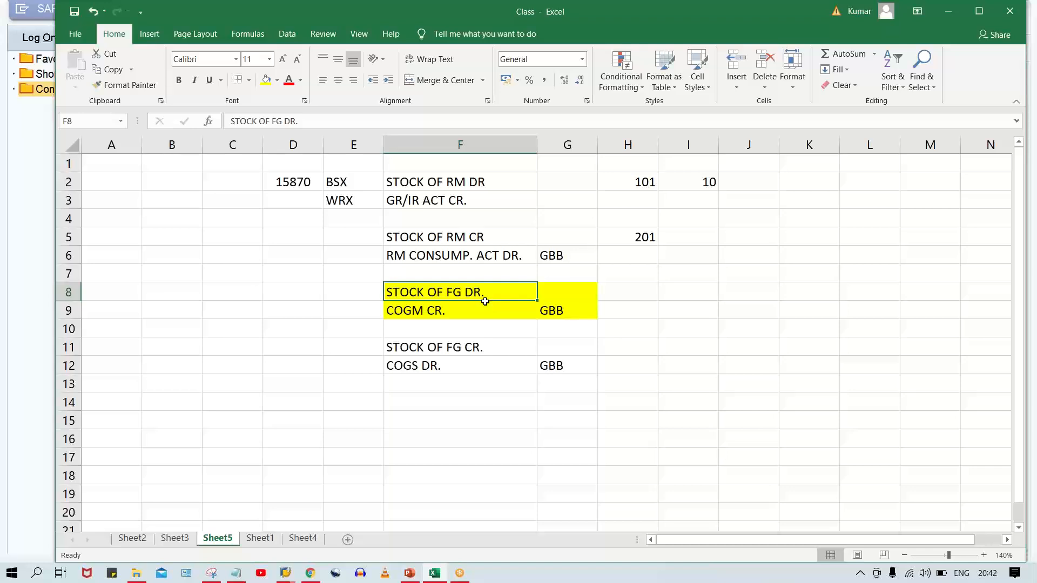
click(438, 313)
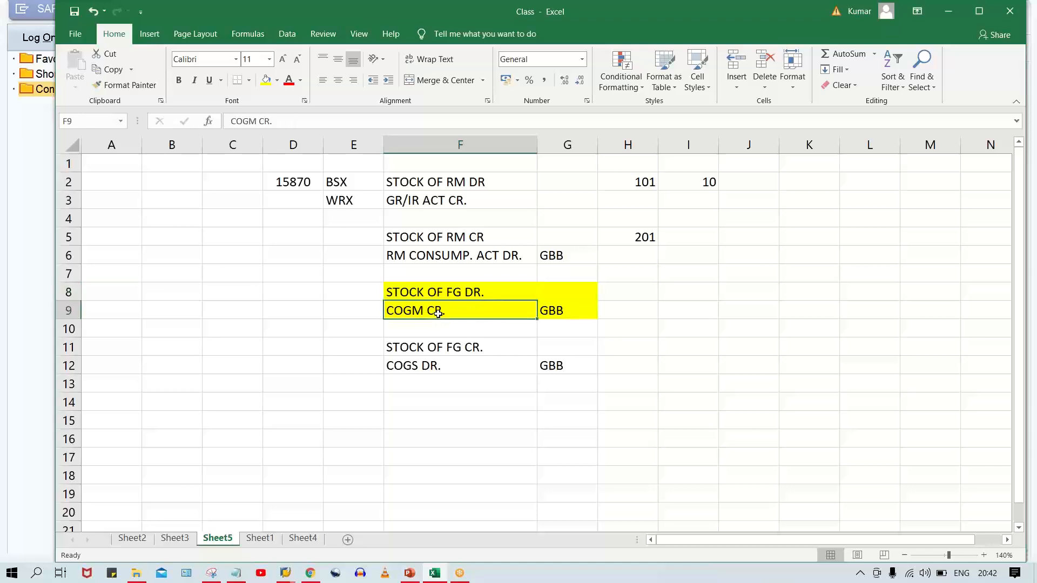
click(459, 294)
click(480, 310)
click(439, 290)
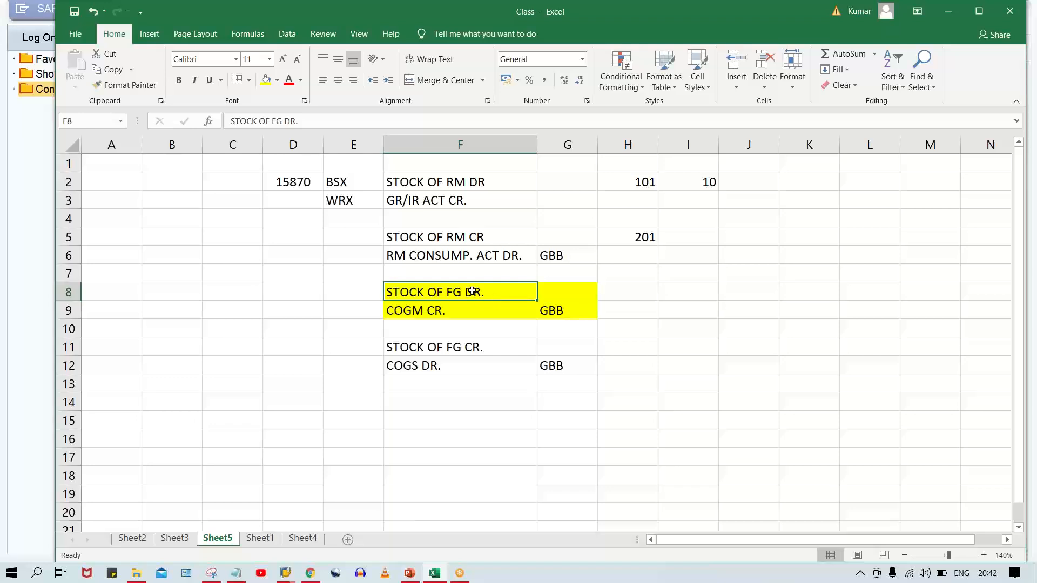
click(567, 293)
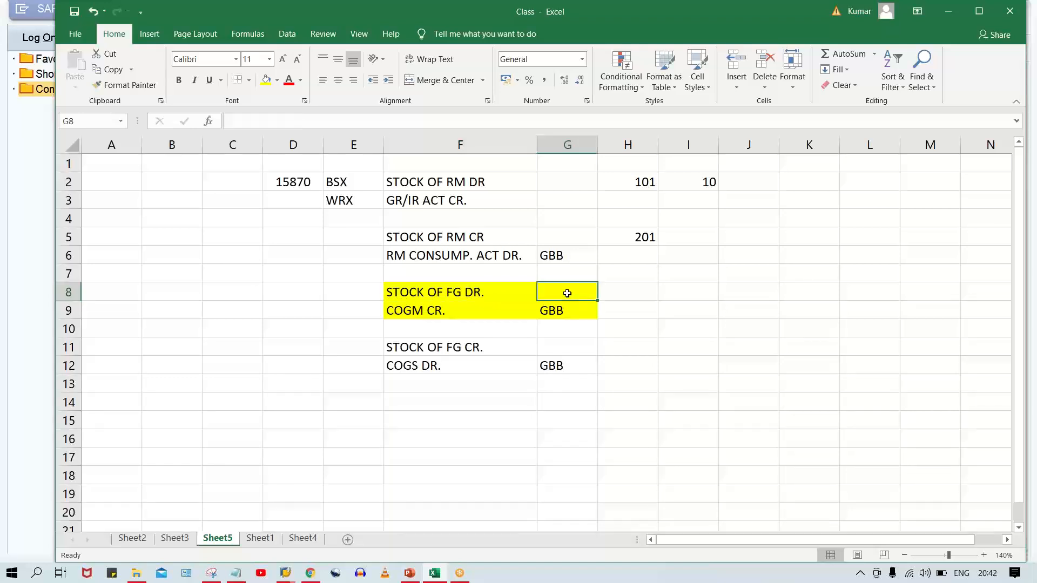
text(BSX)
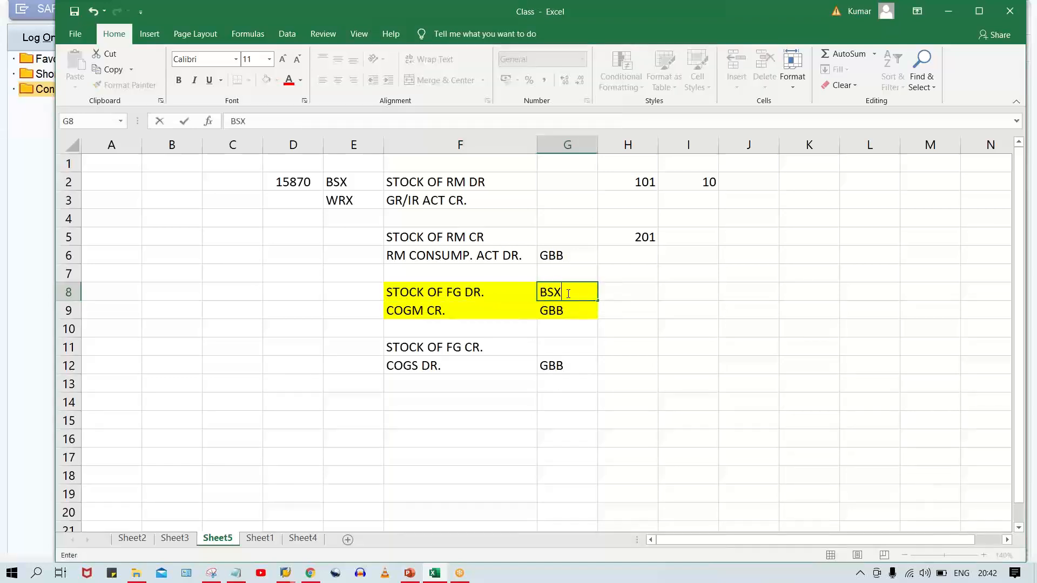
key(Return)
Review the BSX and GBB keys of the finished-goods entry, then switch to SAP and examine the item's account determination error
drag(439, 293, 551, 290)
click(406, 312)
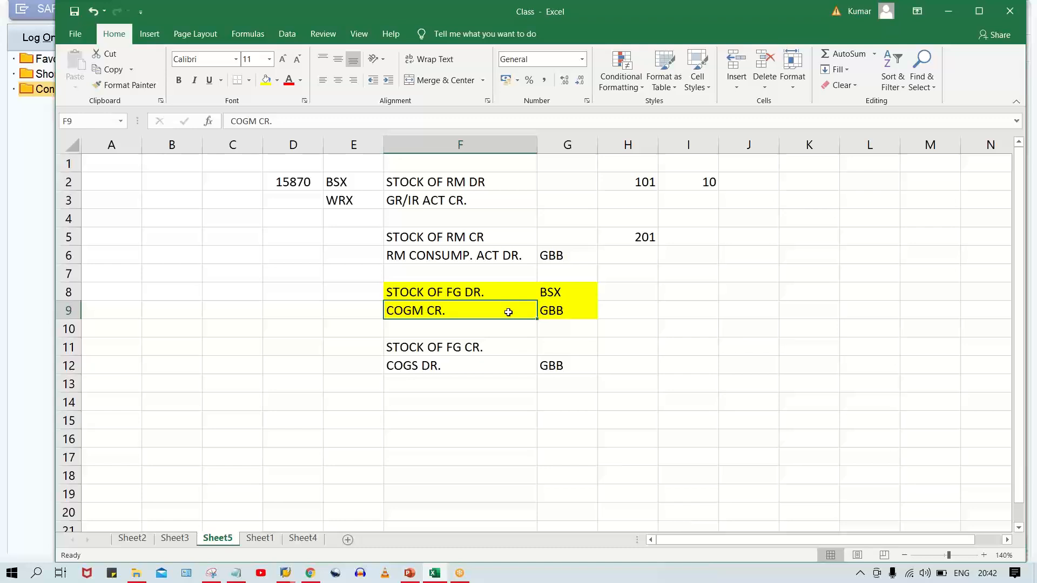
click(562, 311)
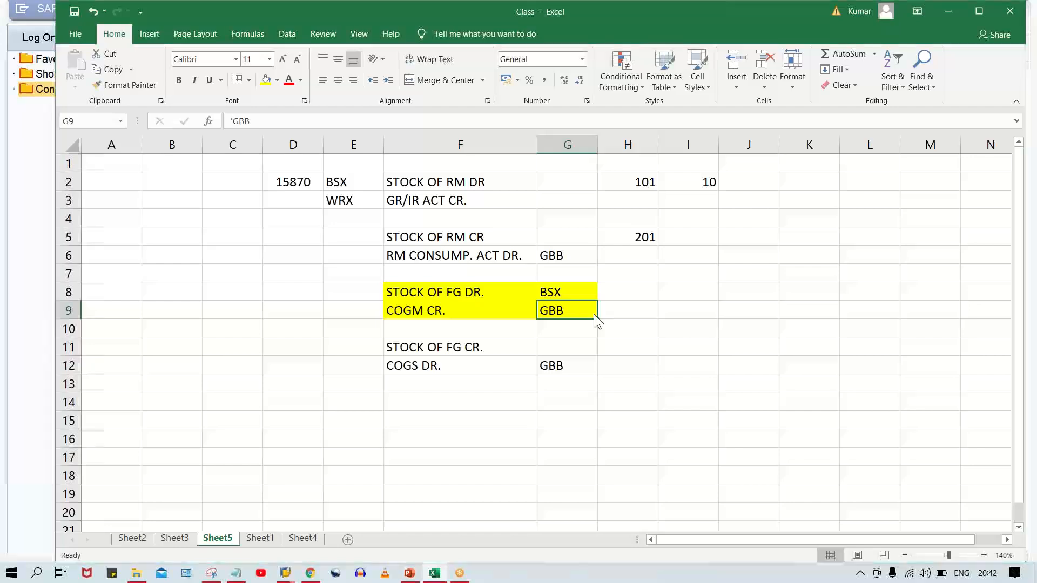
key(alt+Tab)
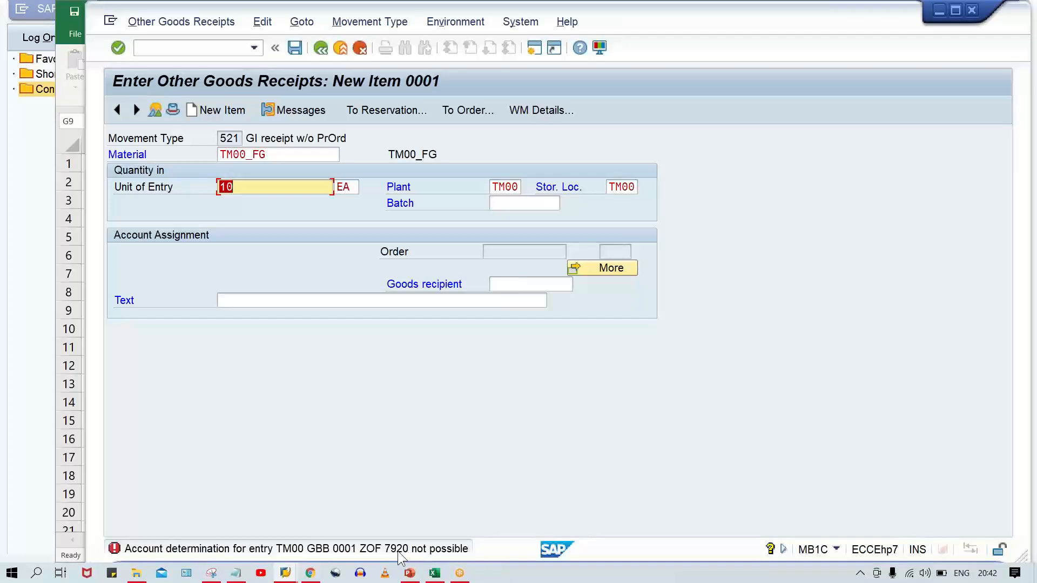
drag(270, 155, 194, 155)
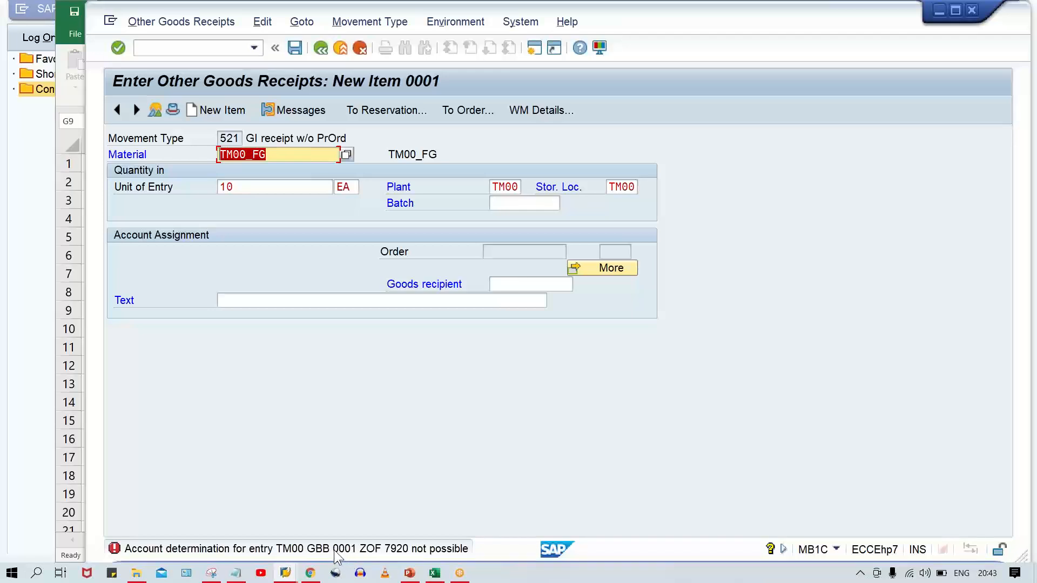
Open an additional SAP session and start transaction OBYC in it
click(295, 576)
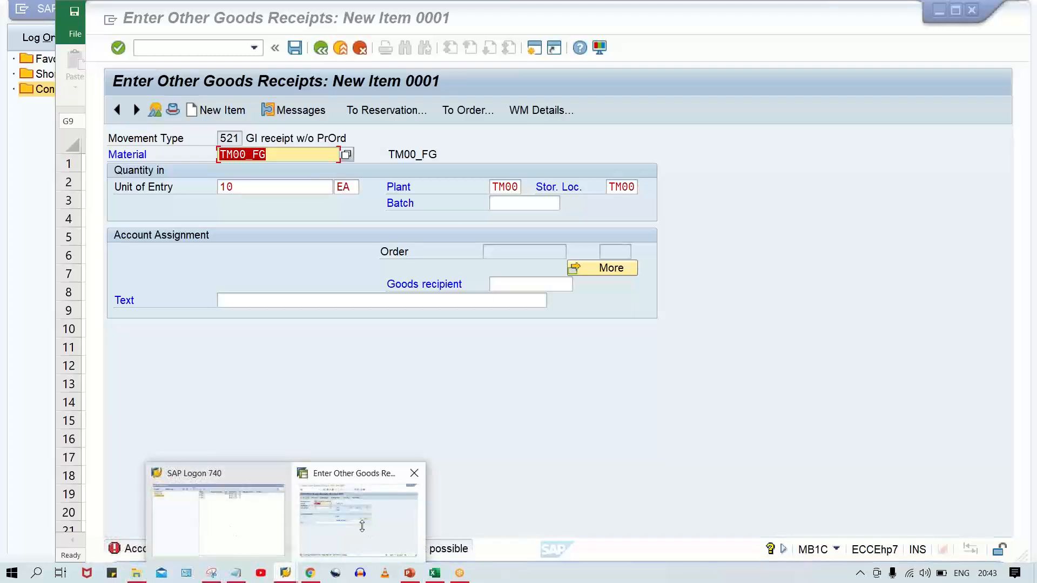
click(552, 4)
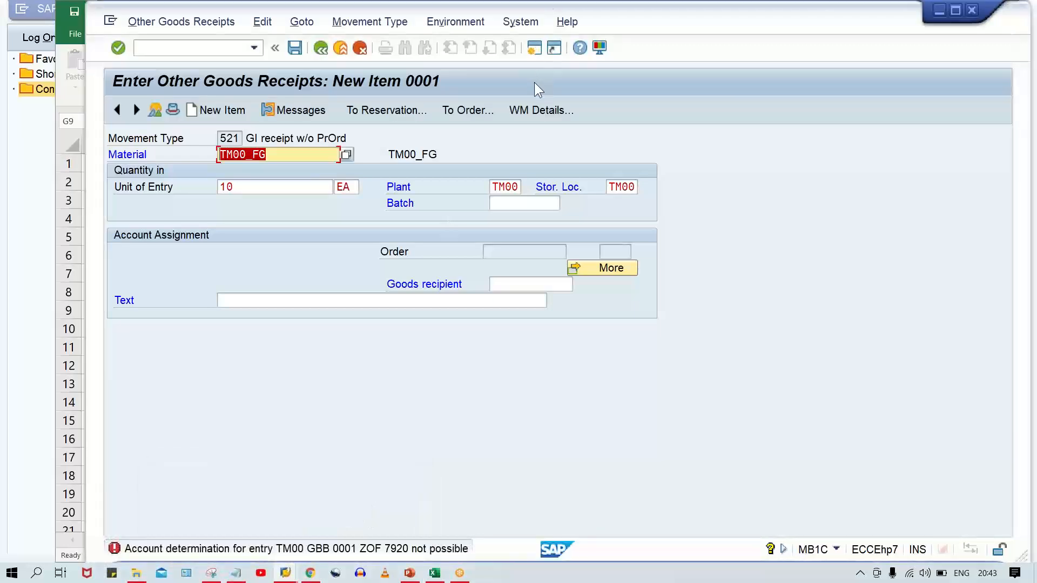
click(533, 52)
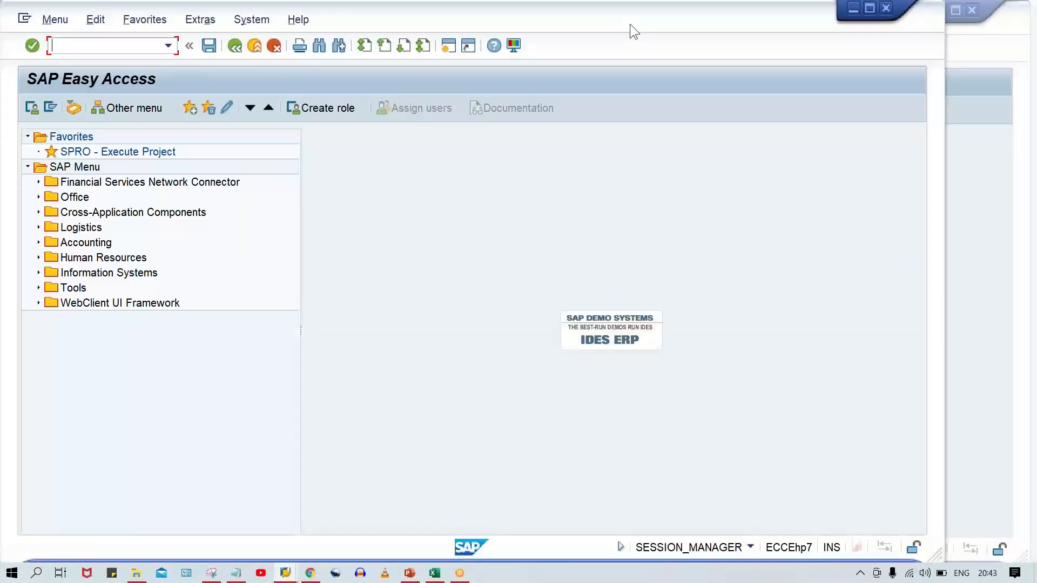
drag(629, 23, 723, 25)
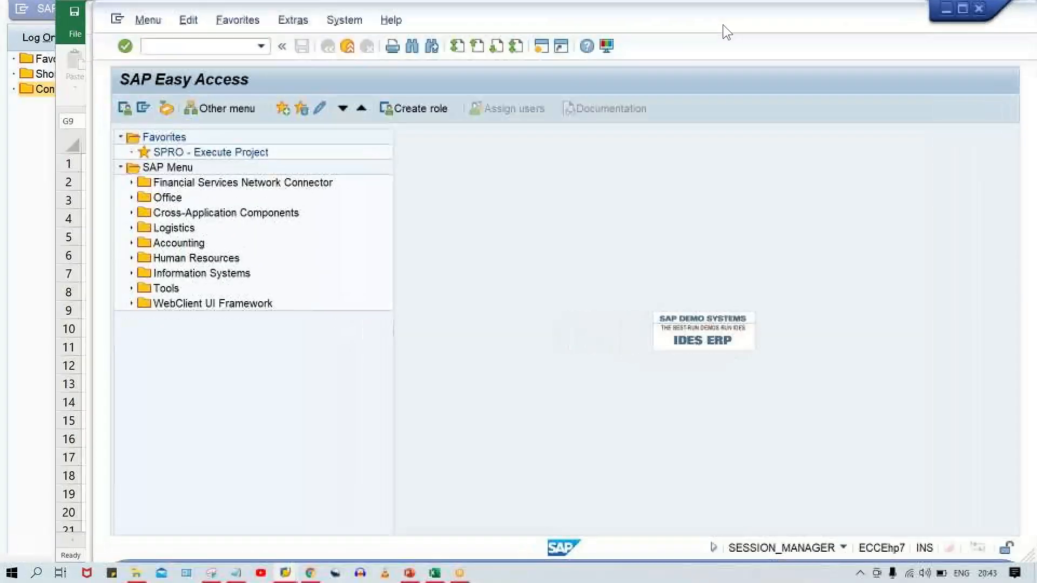
text(OBYC)
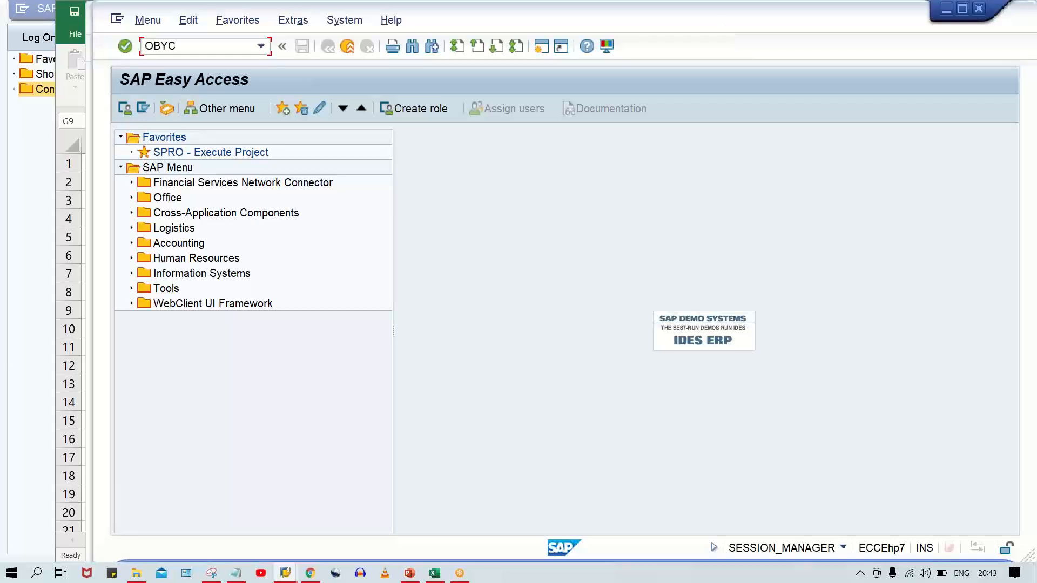
key(Return)
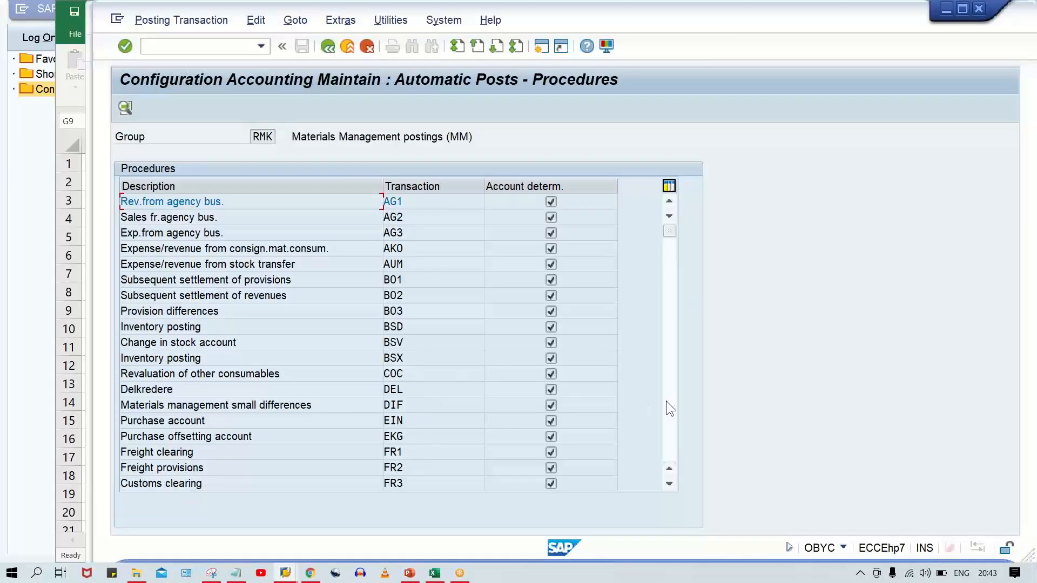
Open the account assignments of procedure GBB, offsetting entry for inventory posting, for chart of accounts TM00
click(672, 416)
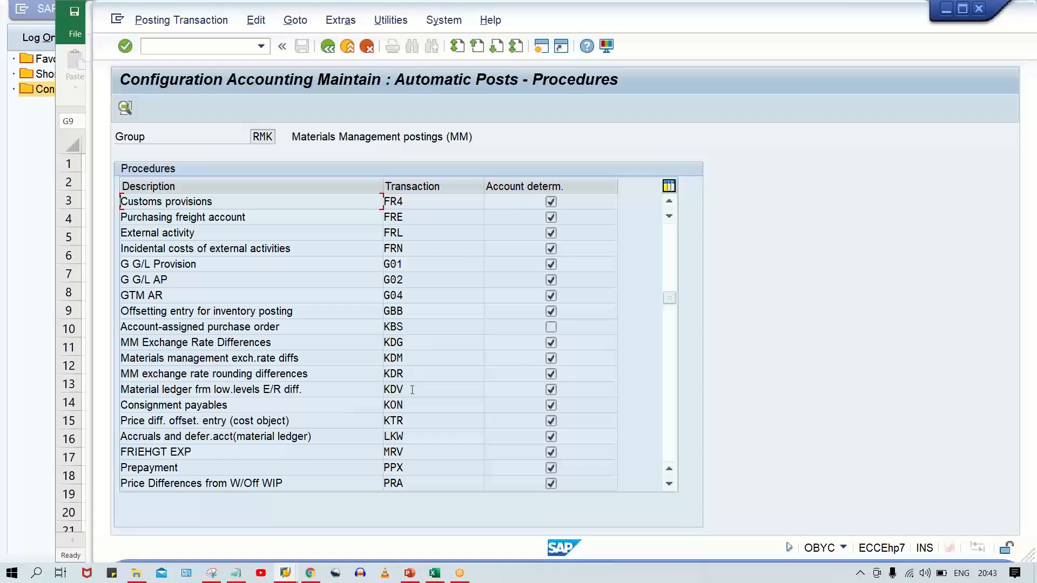
double_click(423, 313)
key(Return)
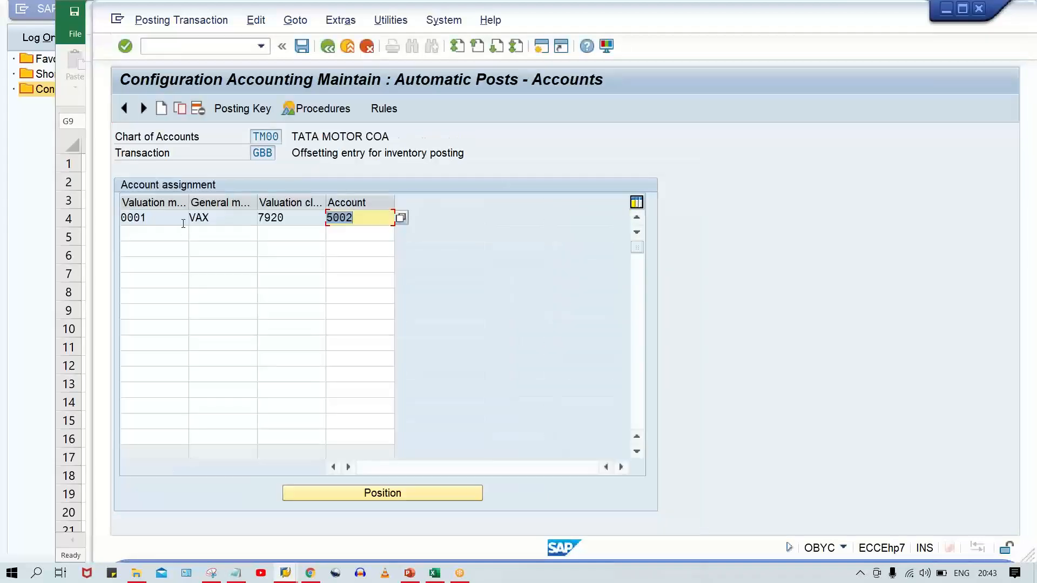
Begin a second GBB account assignment row with valuation modification 0001 and valuation class 7920, copied from the VAX row
drag(167, 217, 111, 226)
click(141, 244)
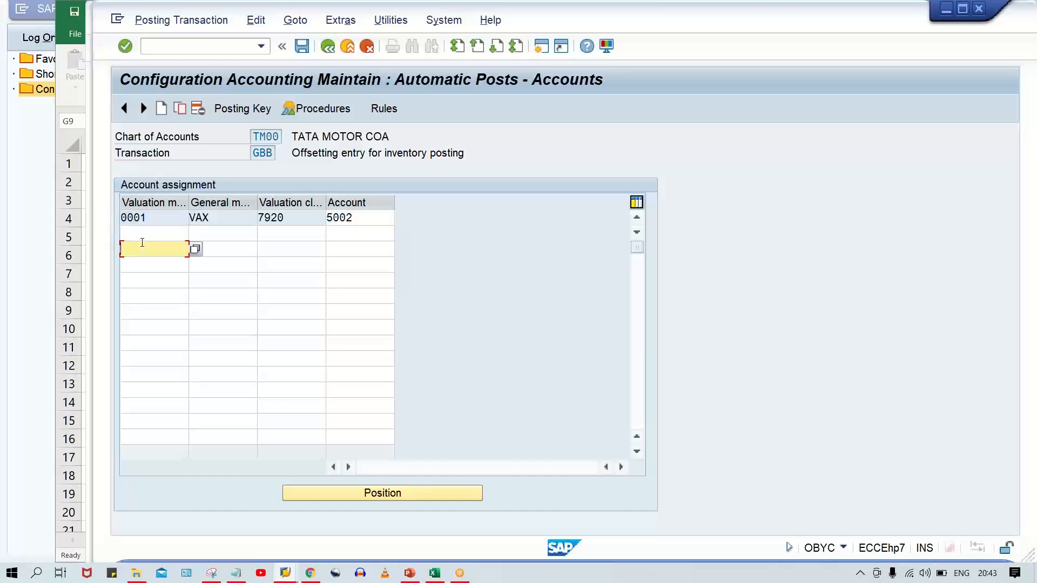
click(146, 232)
click(157, 250)
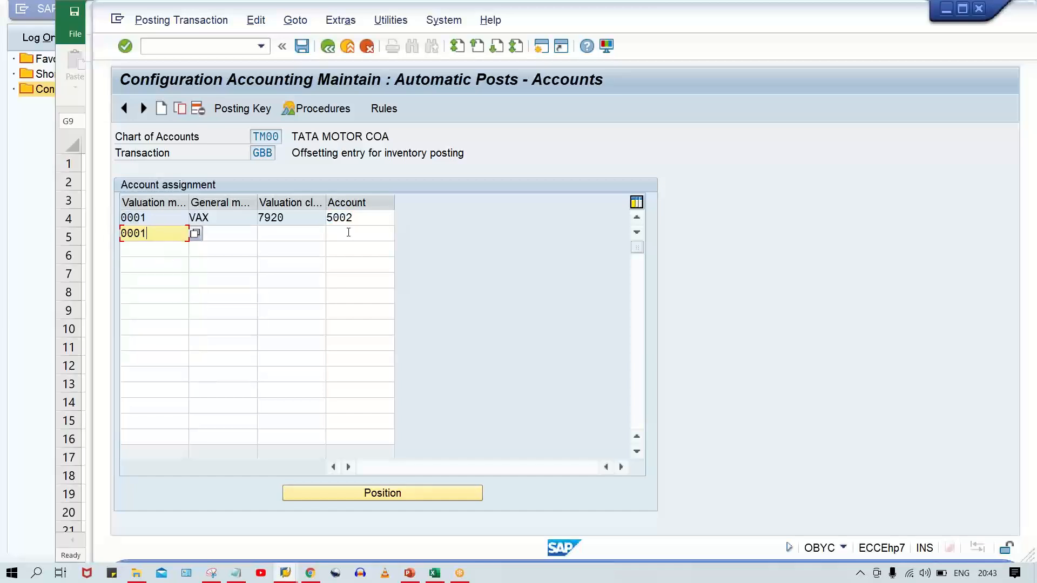
click(296, 217)
key(ctrl+c)
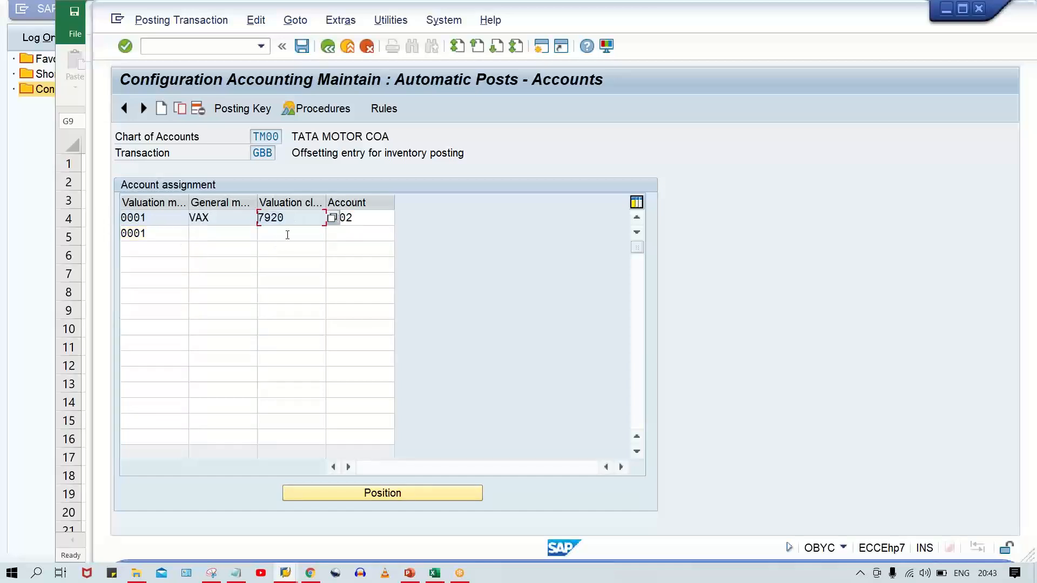
click(285, 234)
key(ctrl+v)
Recheck the goods receipt's account determination error, then set general modification ZOF on the second GBB row
click(216, 236)
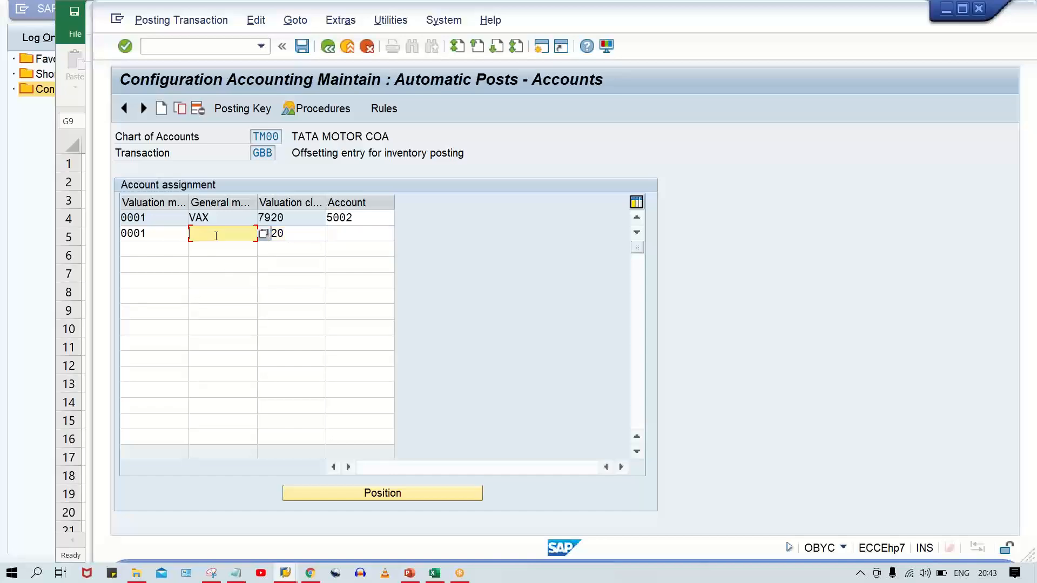
key(alt+Tab)
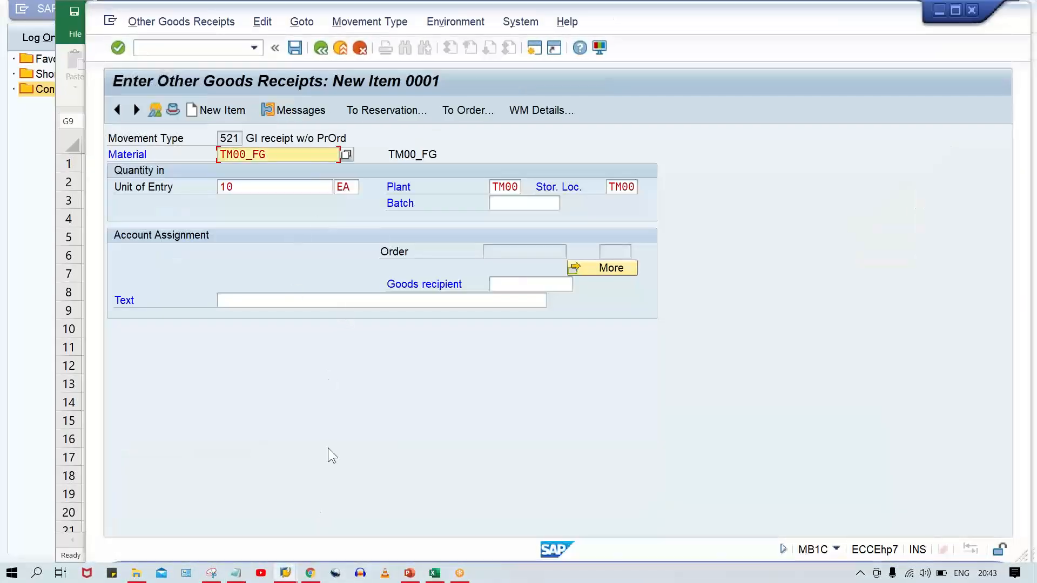
key(Return)
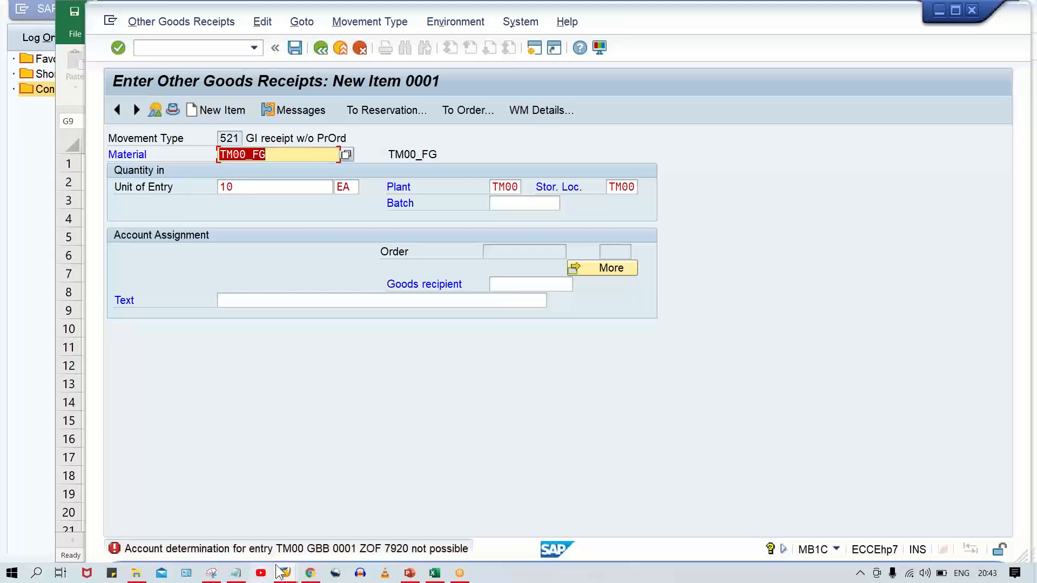
key(alt+Tab)
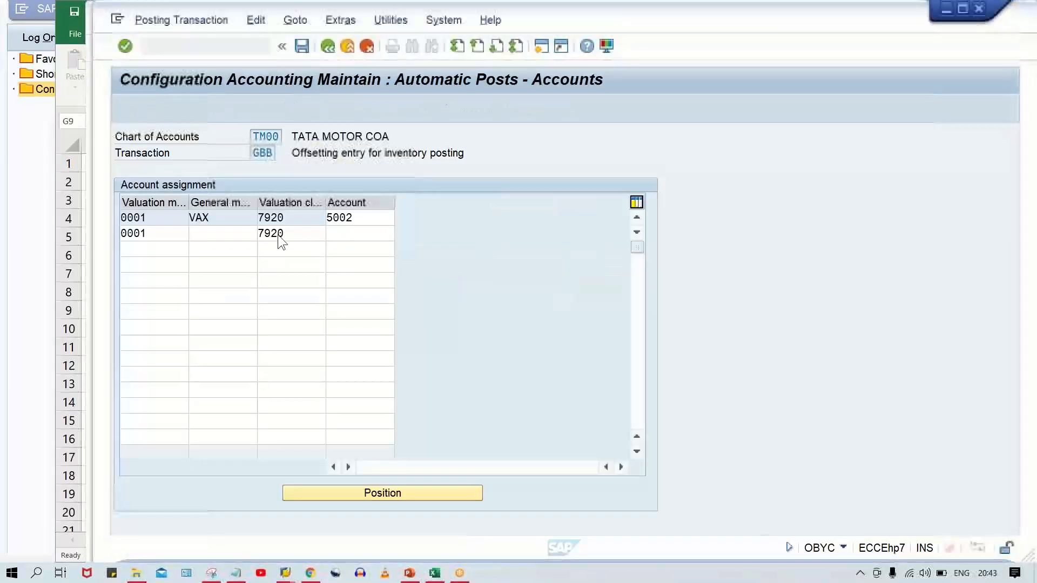
click(213, 233)
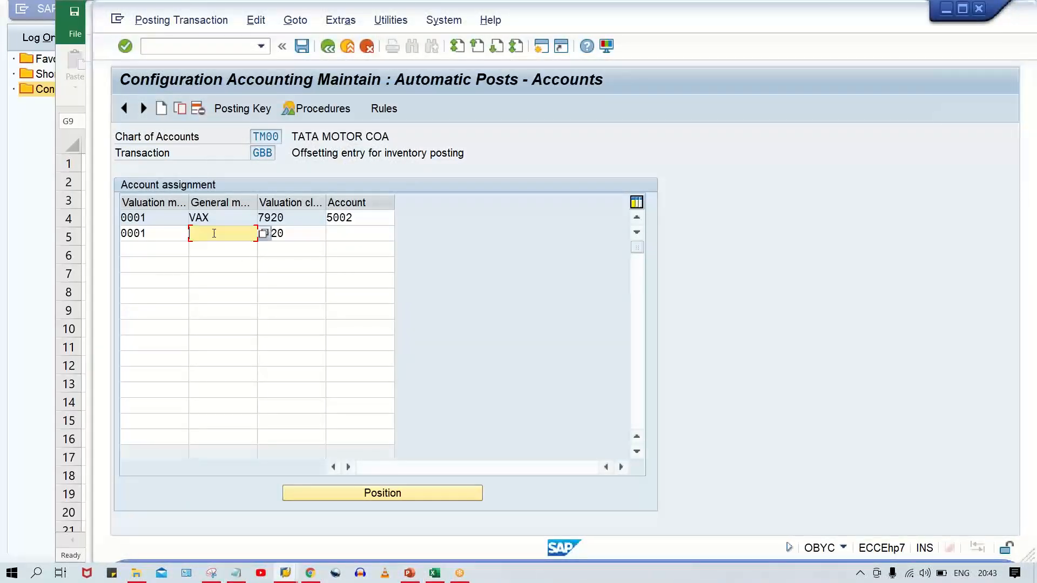
text(ZOF)
key(Tab)
key(Tab)
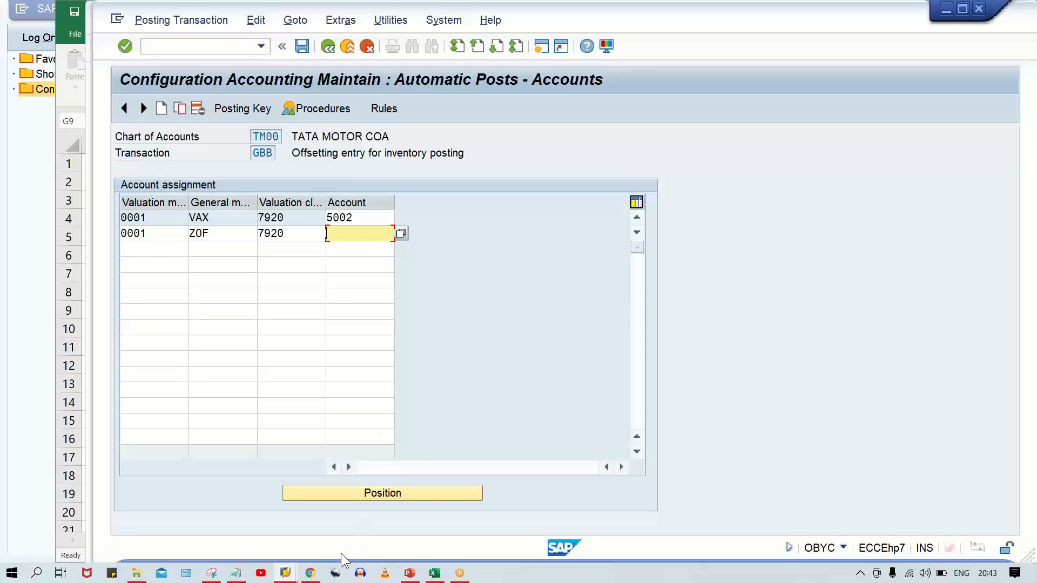
Open another SAP session from the OBYC window and start transaction FS00 in it
mouse_move(285, 573)
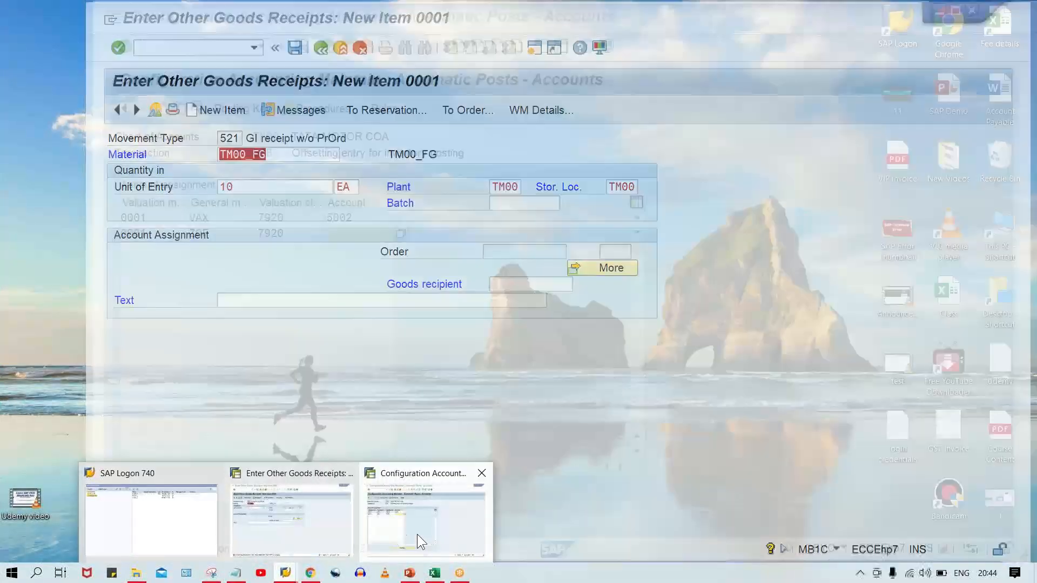
click(417, 533)
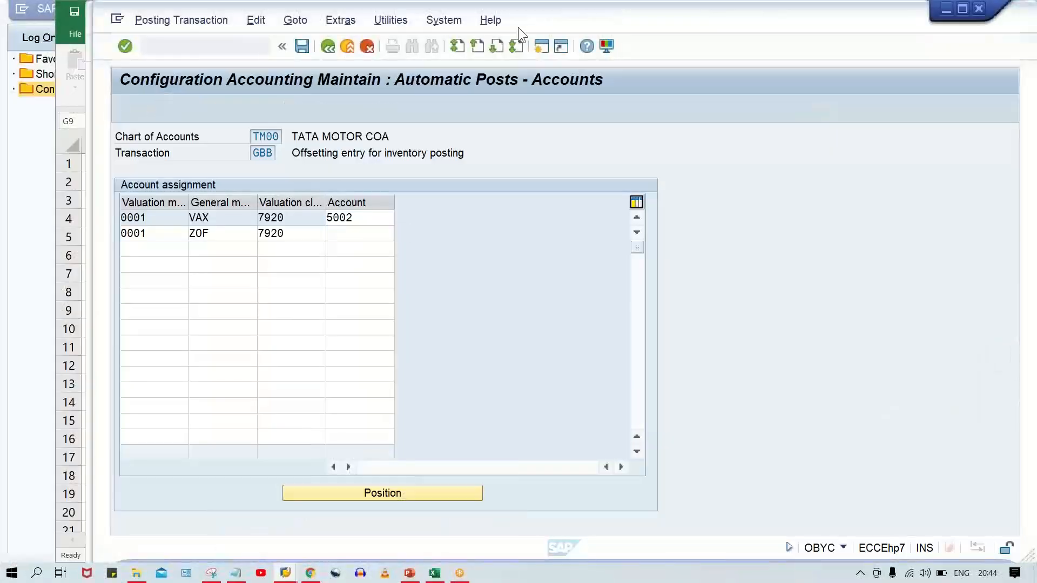
click(540, 48)
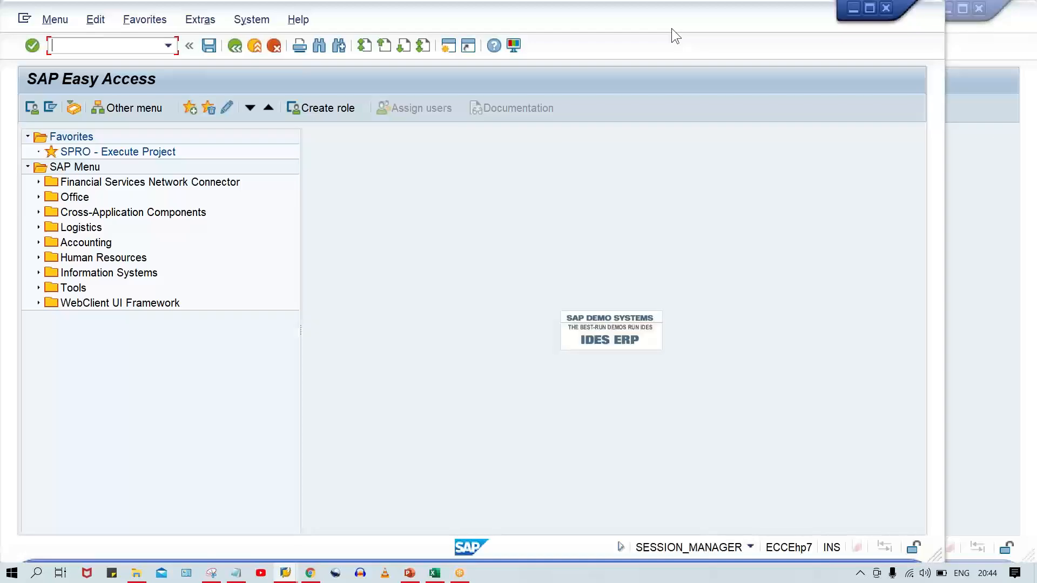
drag(672, 28, 768, 32)
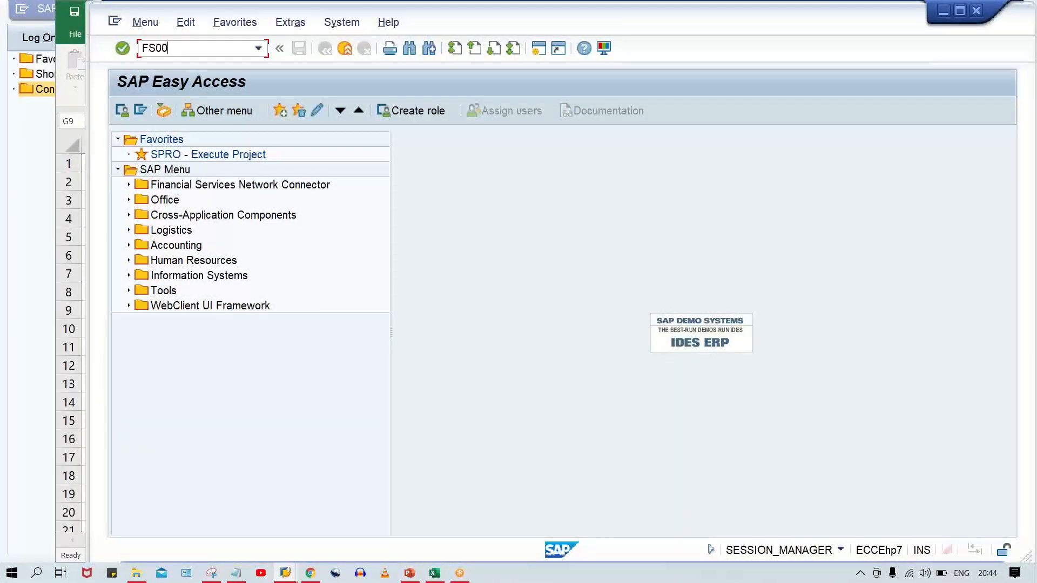
key(Return)
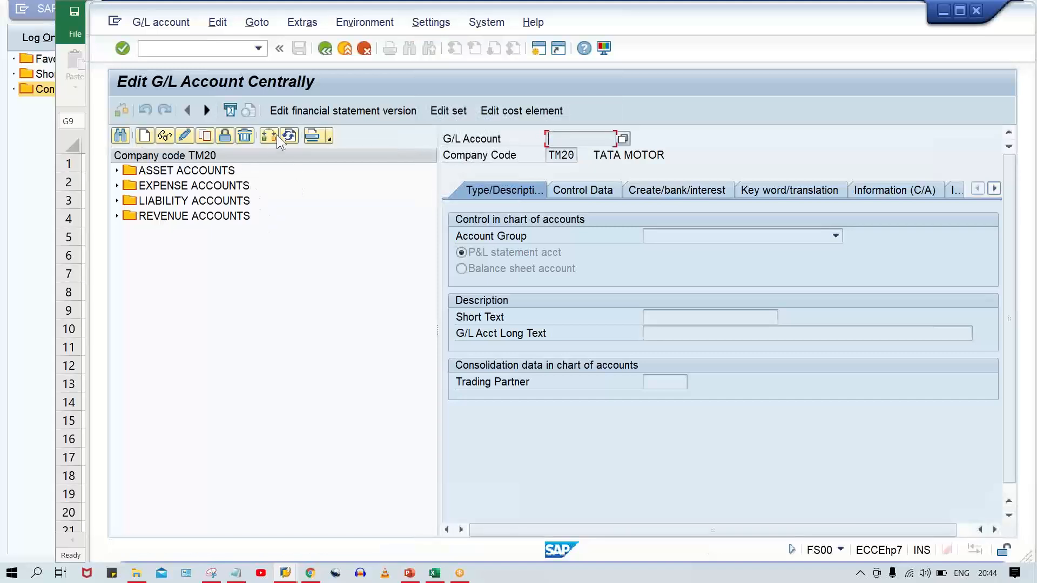
Change the G/L account list to company code TM00 and expand its OTHER ACCOUNTS group
click(268, 136)
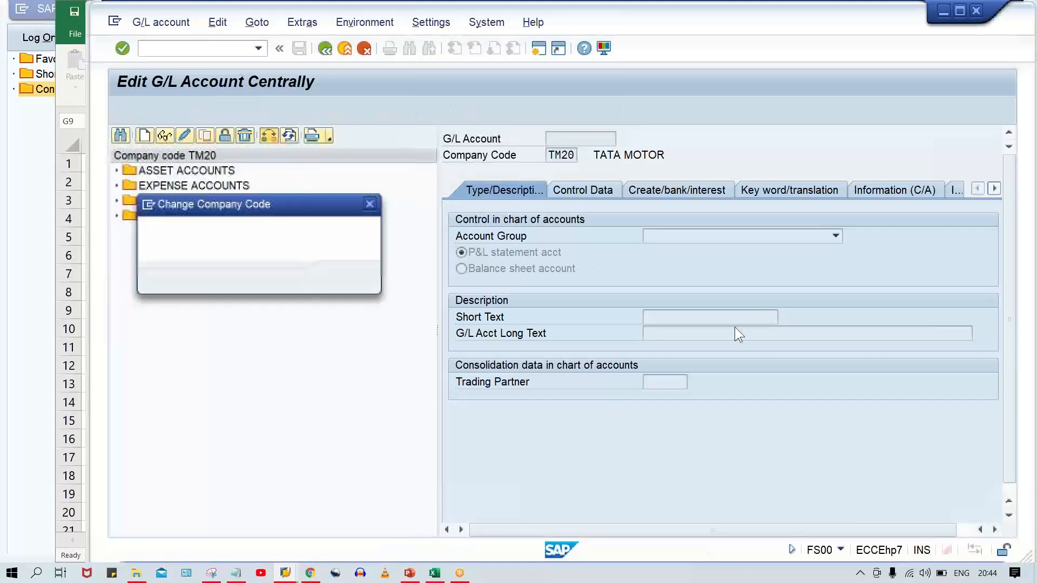
text(TM00)
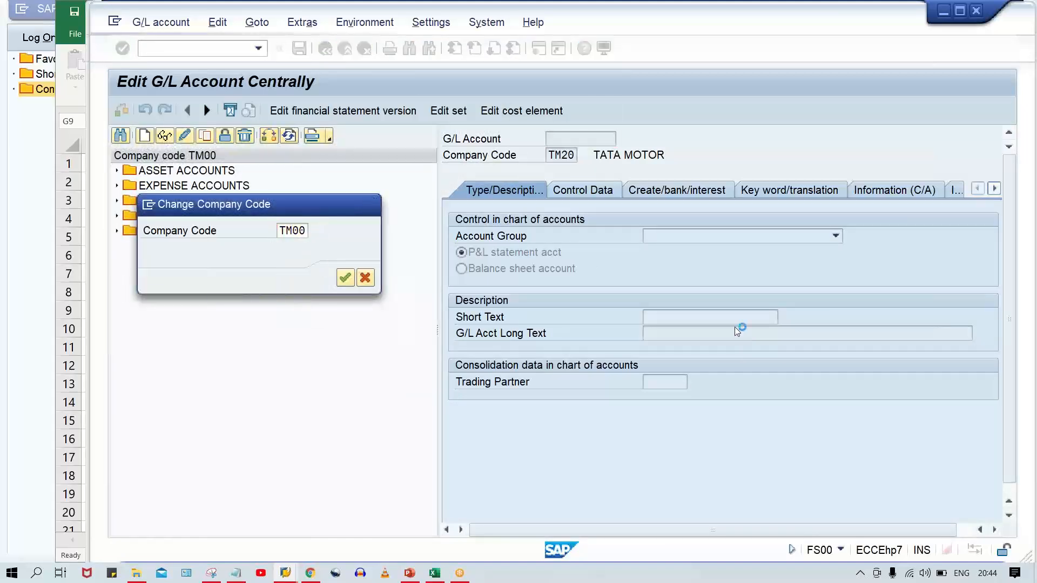
key(Return)
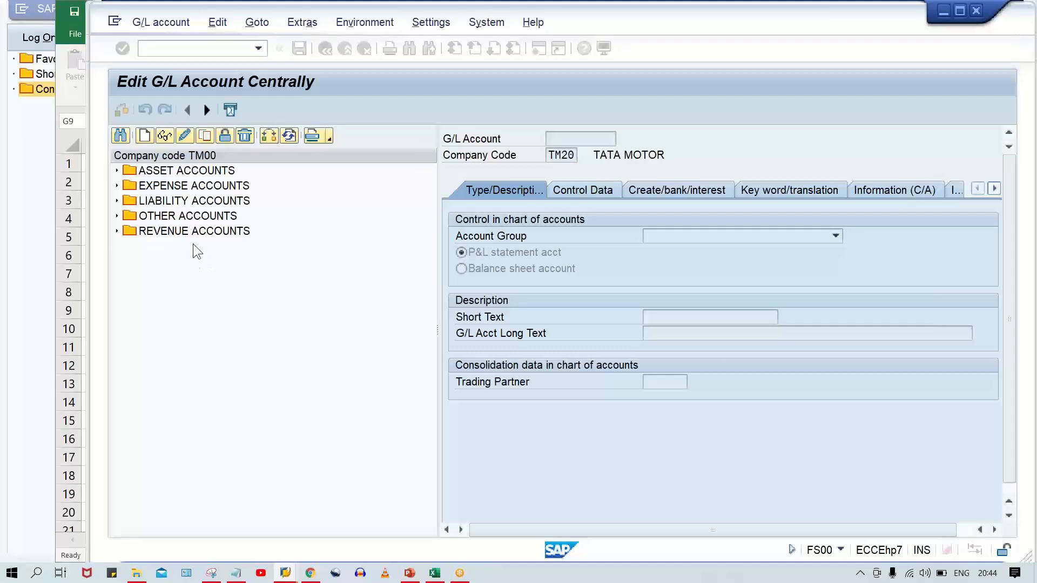
click(173, 219)
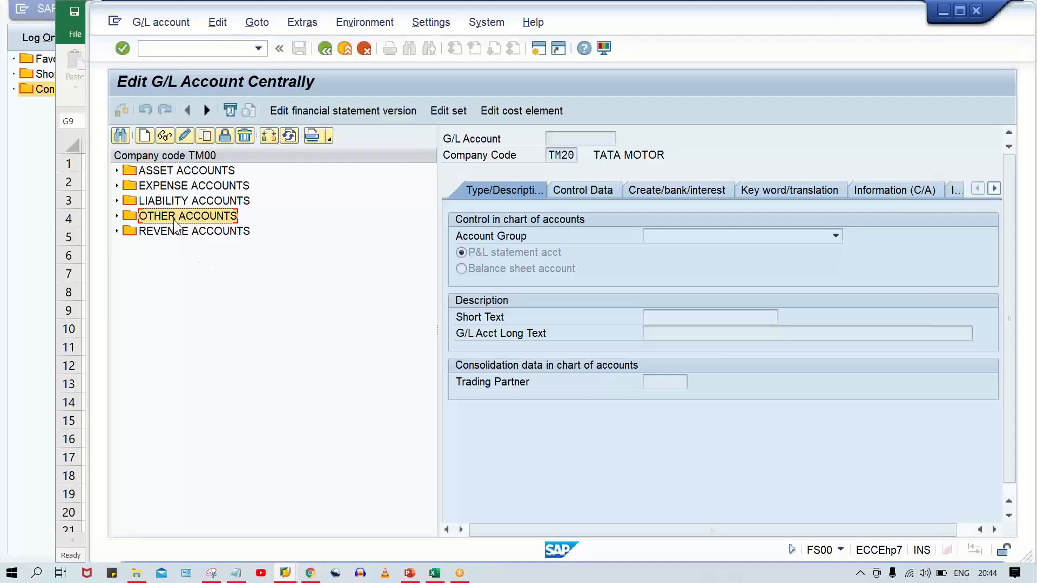
double_click(174, 219)
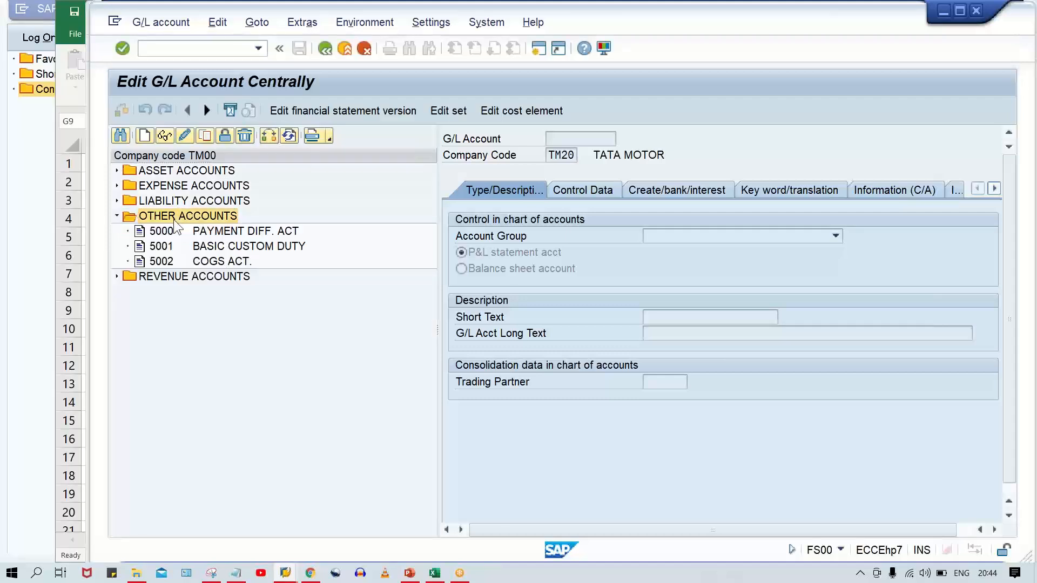
Create G/L account 5003 as a copy of account 5002 in company code TM00
click(205, 136)
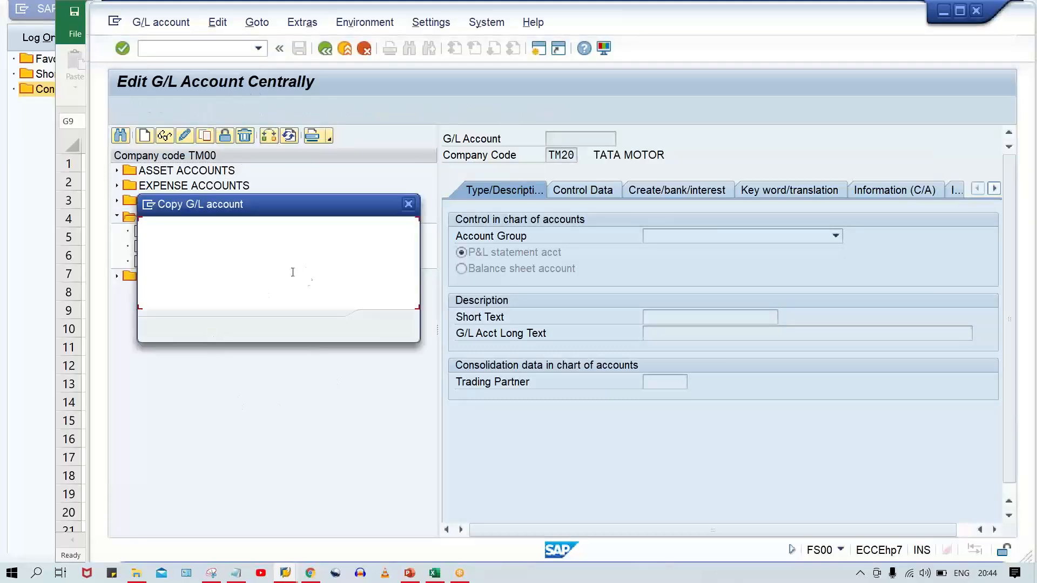
click(323, 266)
key(BackSpace)
text(3)
key(Return)
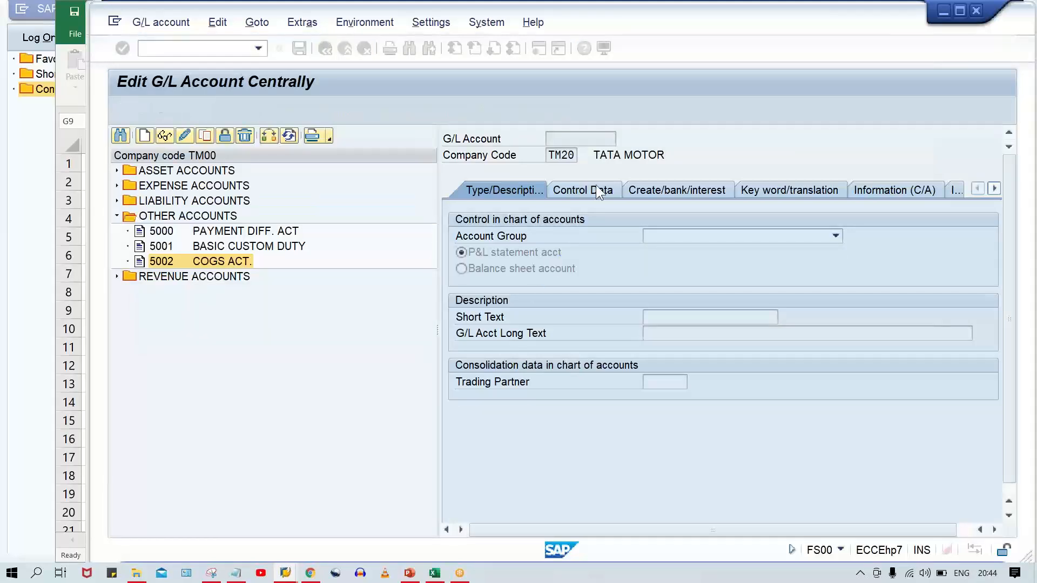
Set the new G/L account's short and long texts to COGM ACT. and save the account
click(678, 318)
key(BackSpace)
text(M)
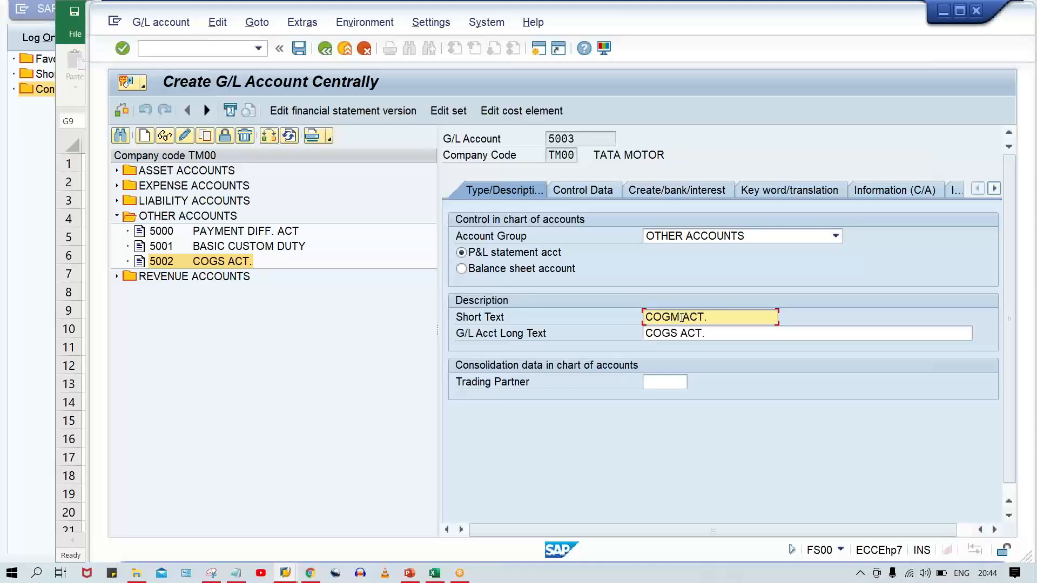
key(Tab)
key(ctrl+v)
key(ctrl+s)
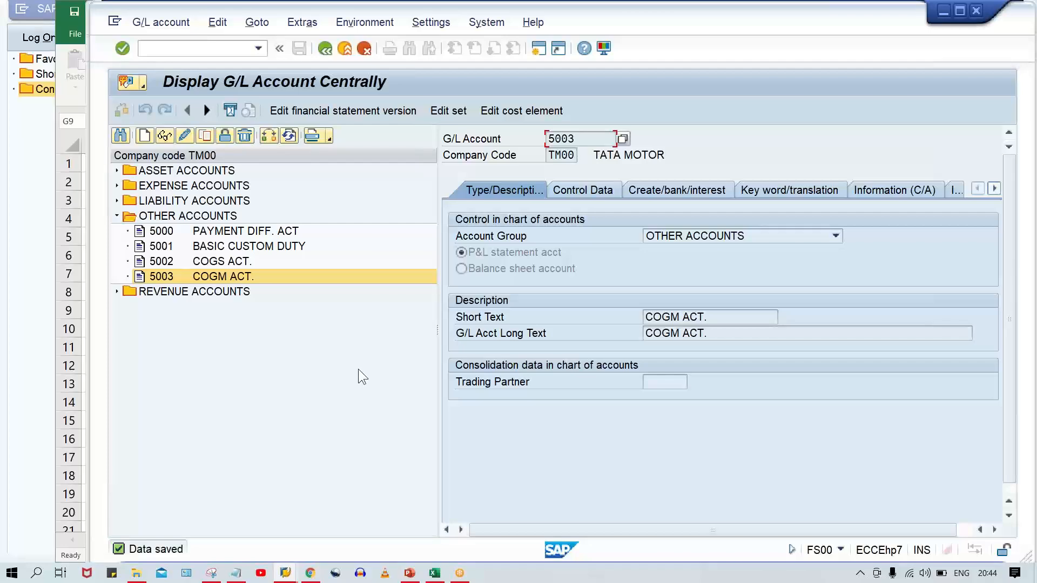
Assign account 5003 to the ZOF row of GBB in OBYC and save it to the customizing request
key(alt+Tab)
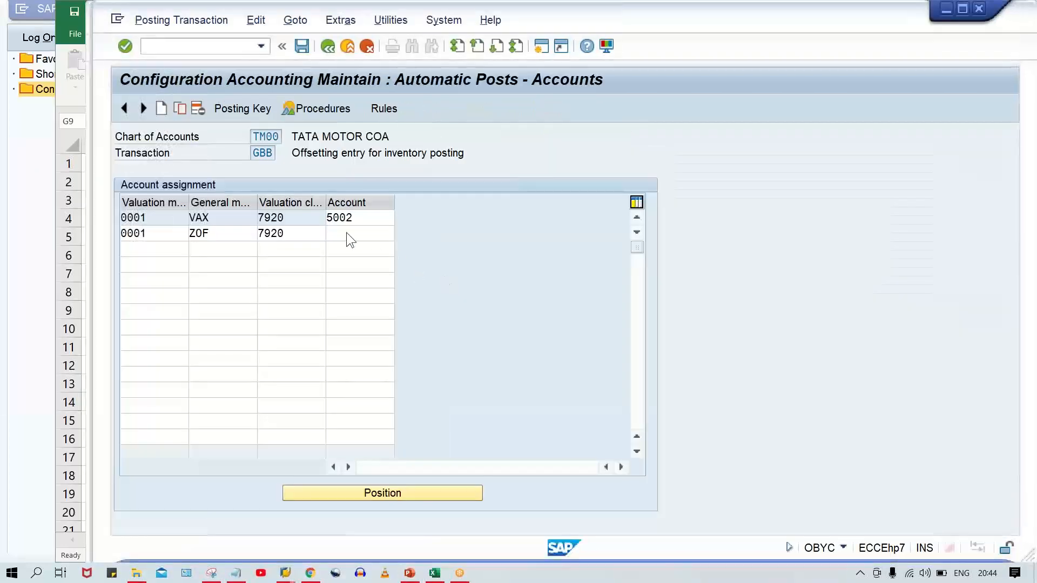
click(347, 233)
text(5003)
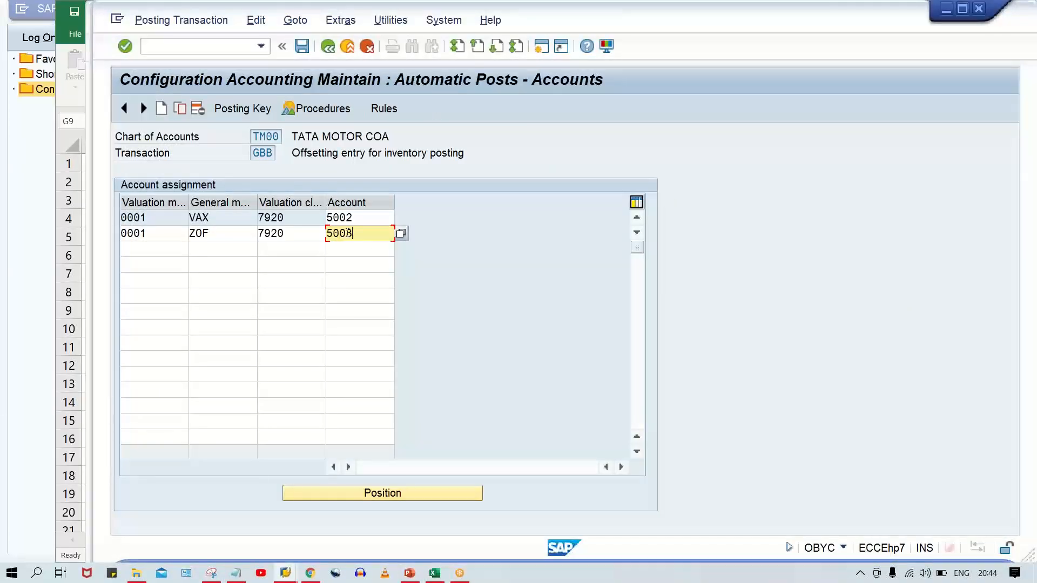
key(Return)
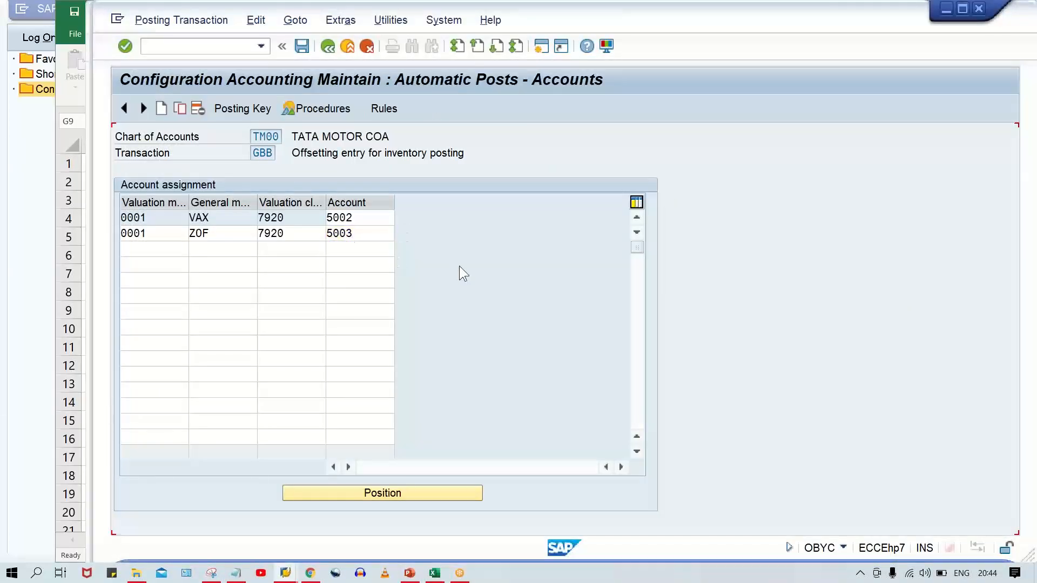
key(ctrl+s)
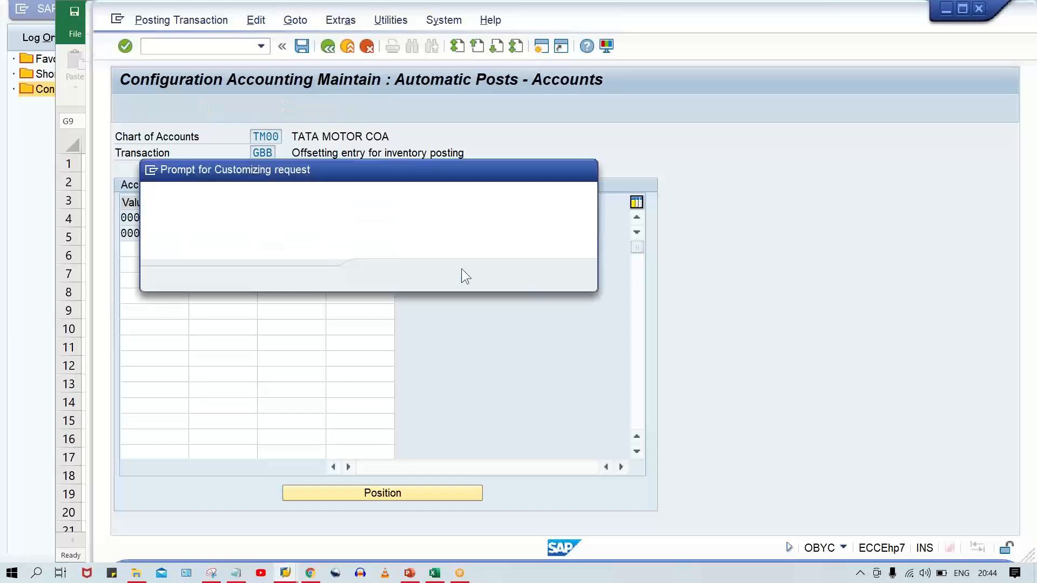
click(378, 275)
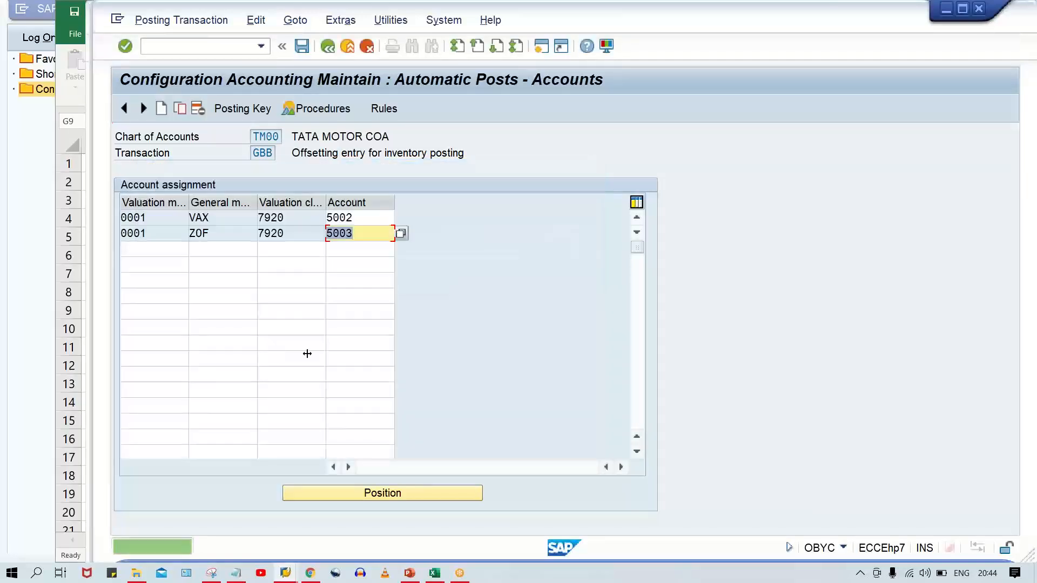
Return to the goods receipt session, accept the TM00_FG item of 10 EA and post the receipt
mouse_move(286, 576)
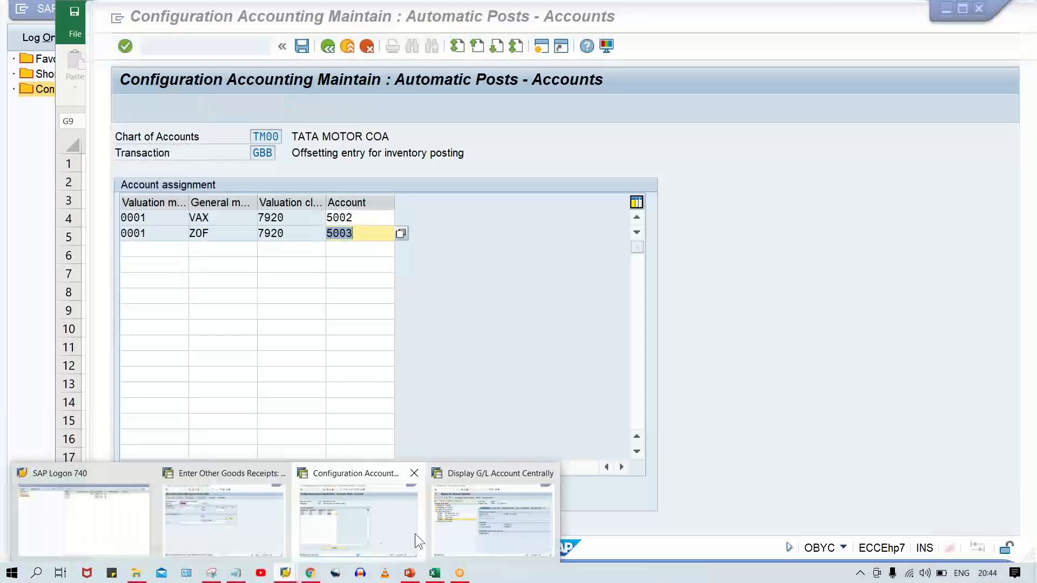
click(216, 547)
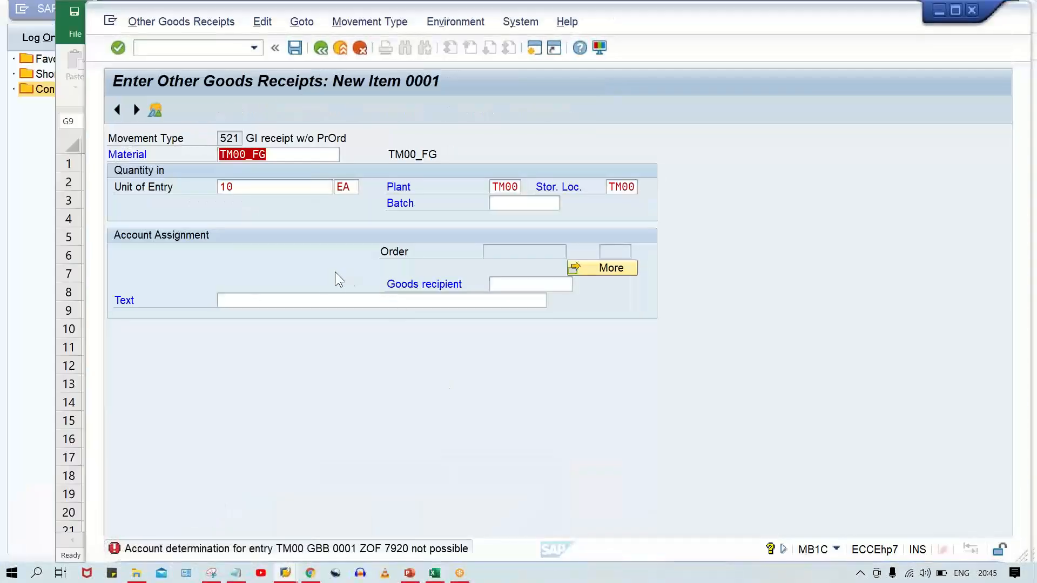
key(Return)
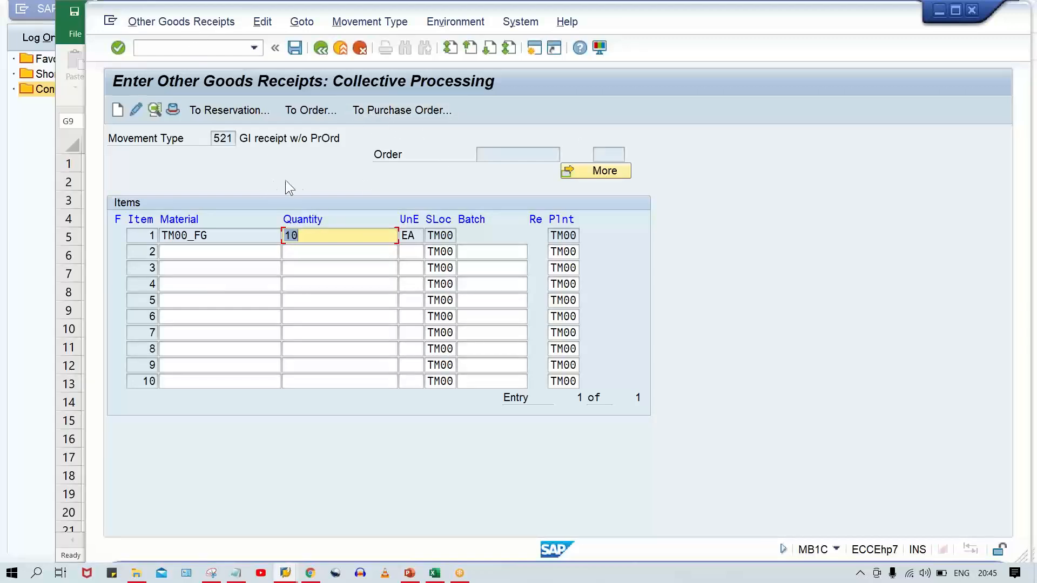
key(Return)
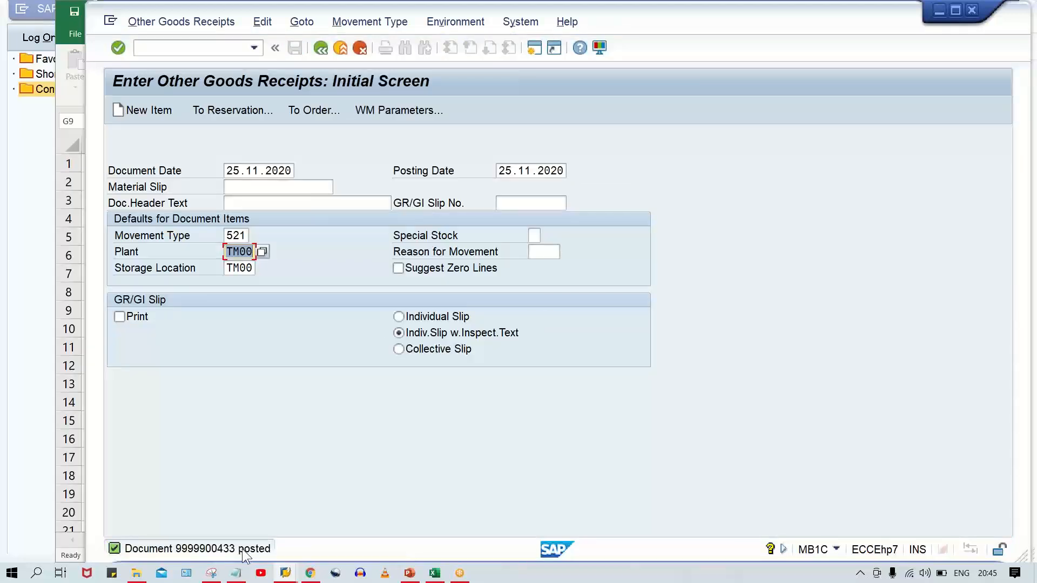
Display the posted material document and open its accounting document to examine the line items
click(206, 23)
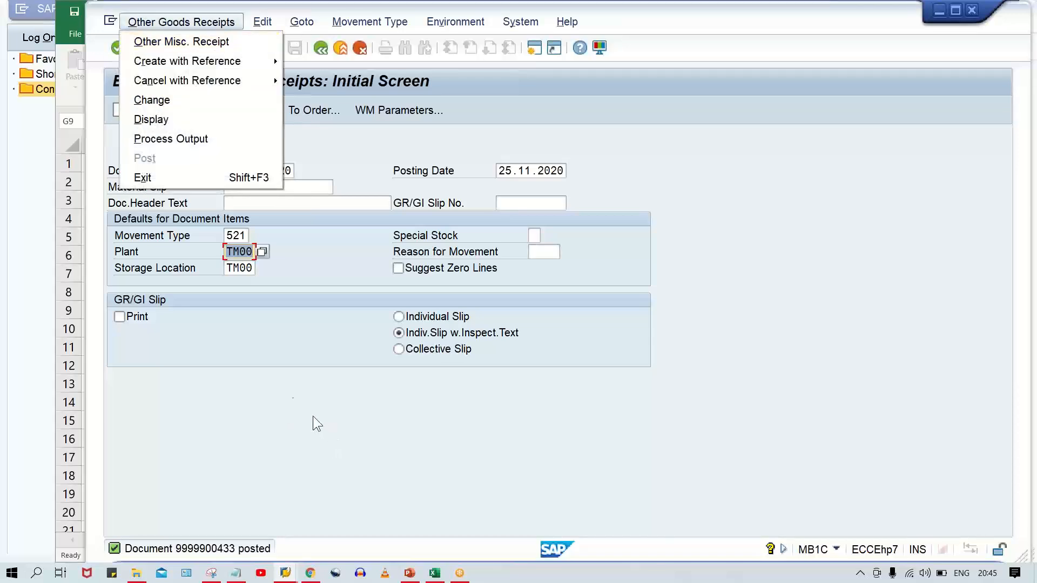
click(186, 118)
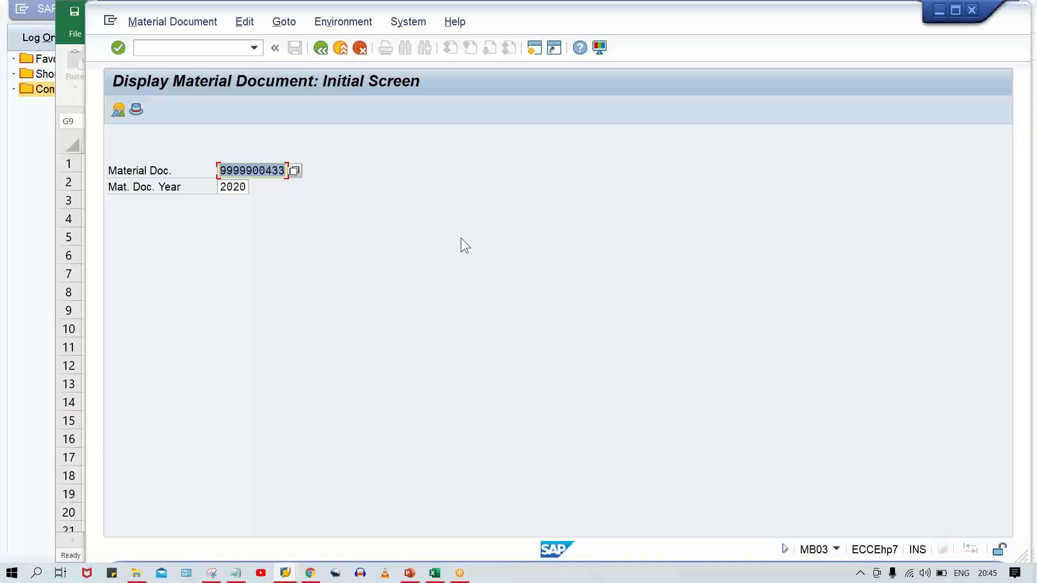
key(Return)
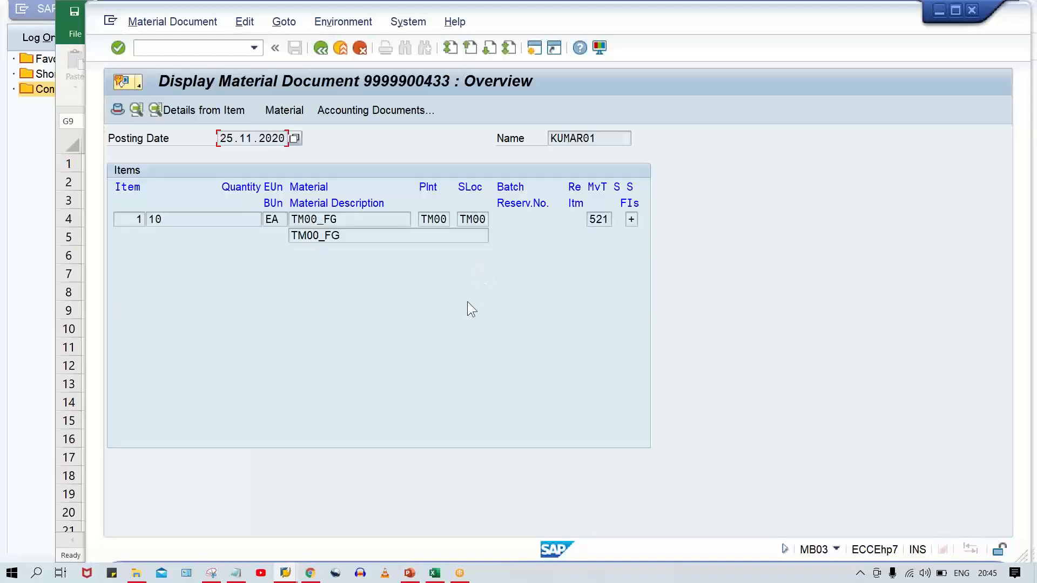
click(381, 115)
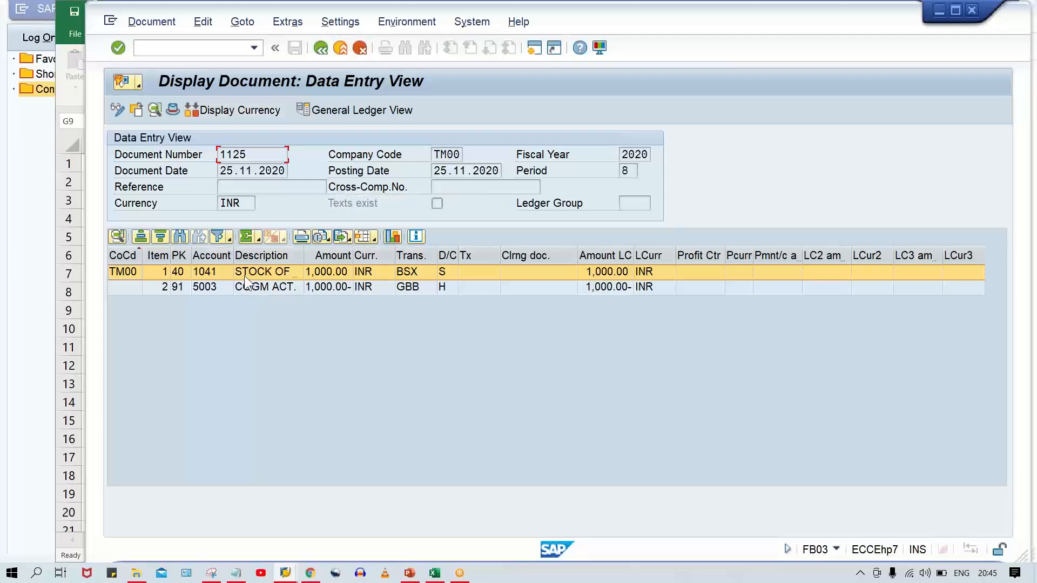
Widen the Description column, examine both line items with their transaction keys, and view the COGM ACT. item's details
drag(304, 255, 346, 271)
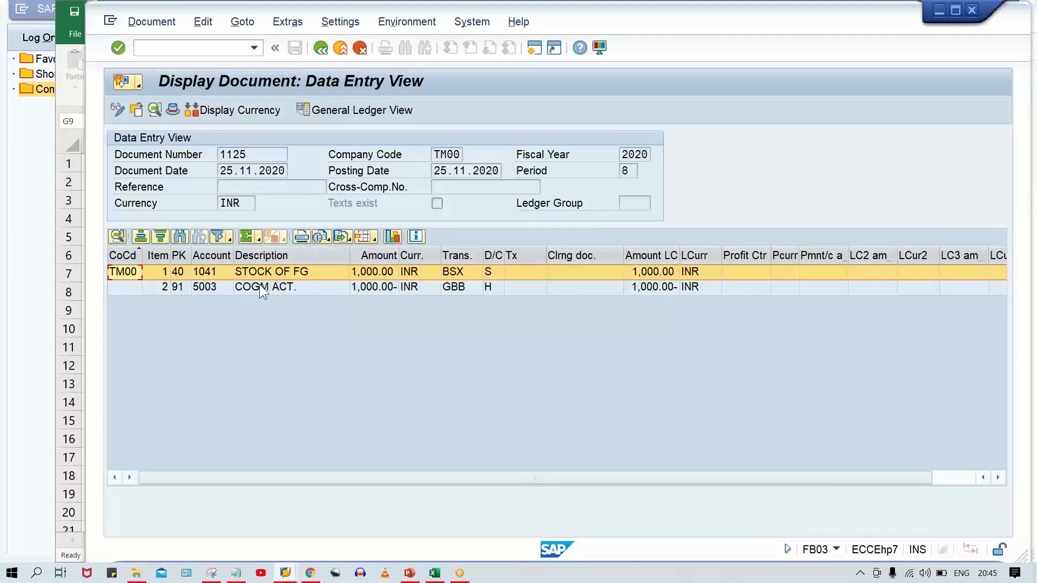
click(246, 287)
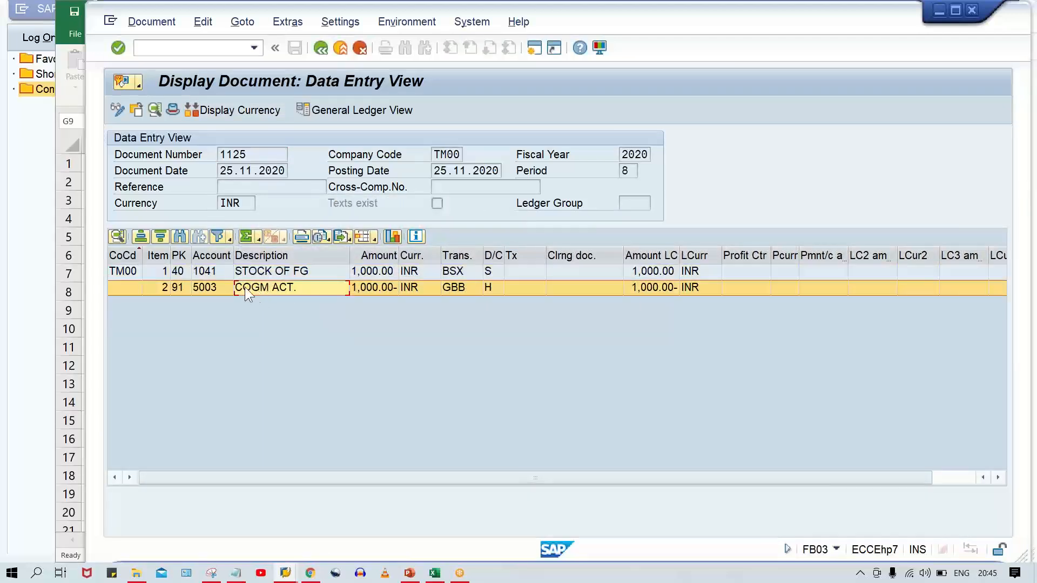
click(455, 274)
click(455, 284)
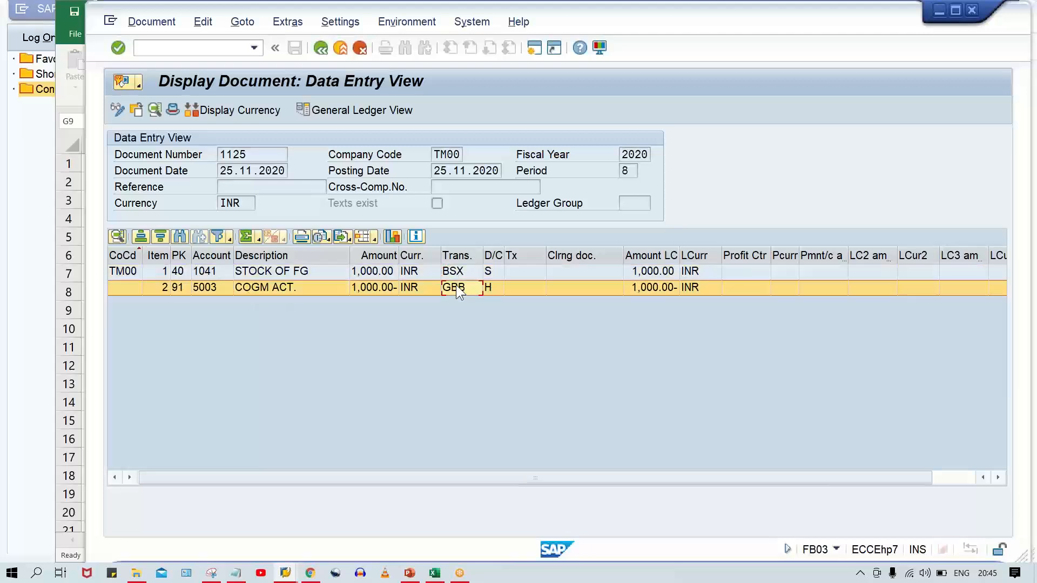
click(457, 272)
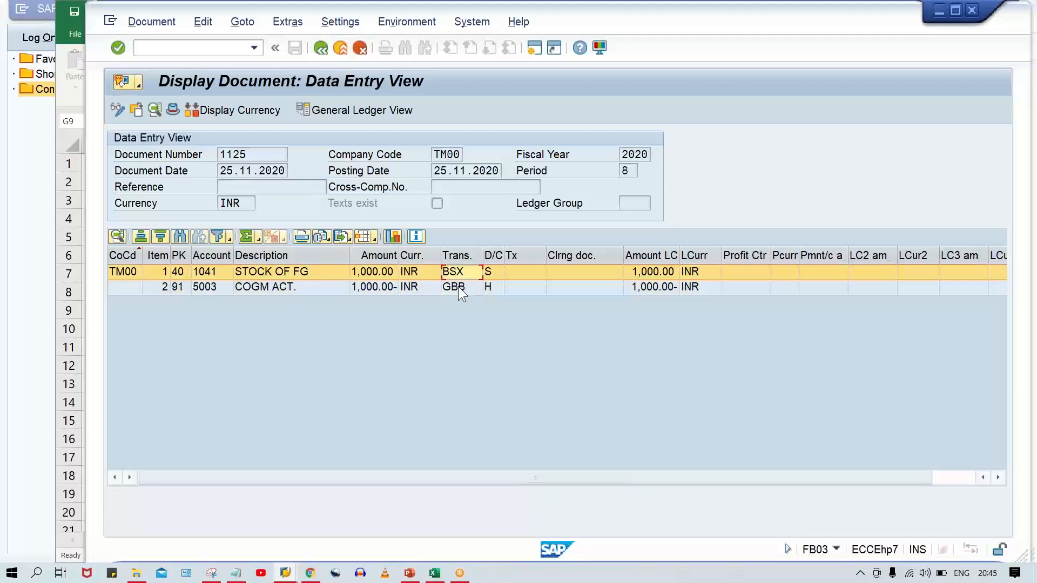
click(458, 286)
double_click(458, 286)
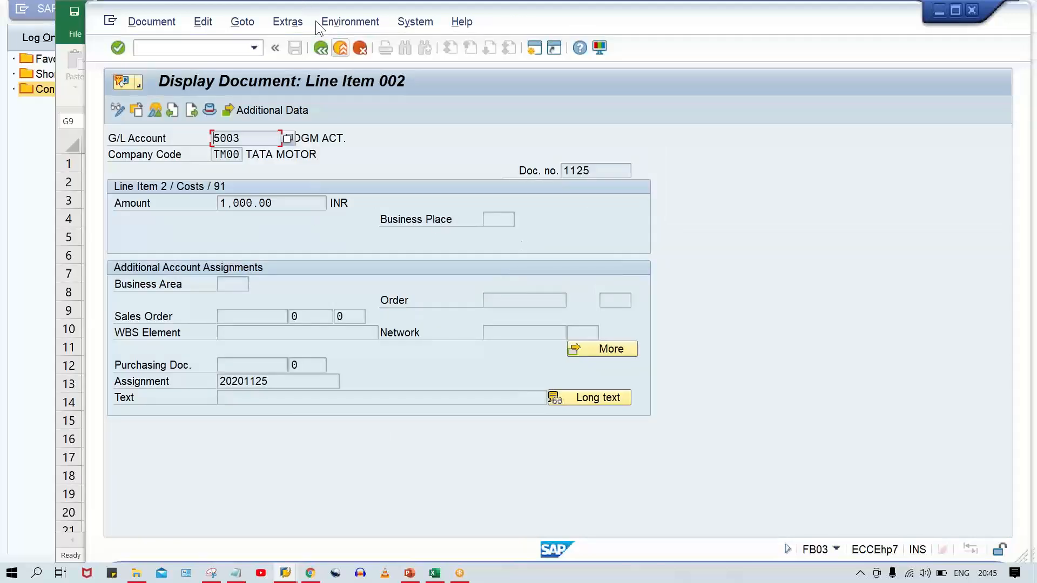
click(321, 49)
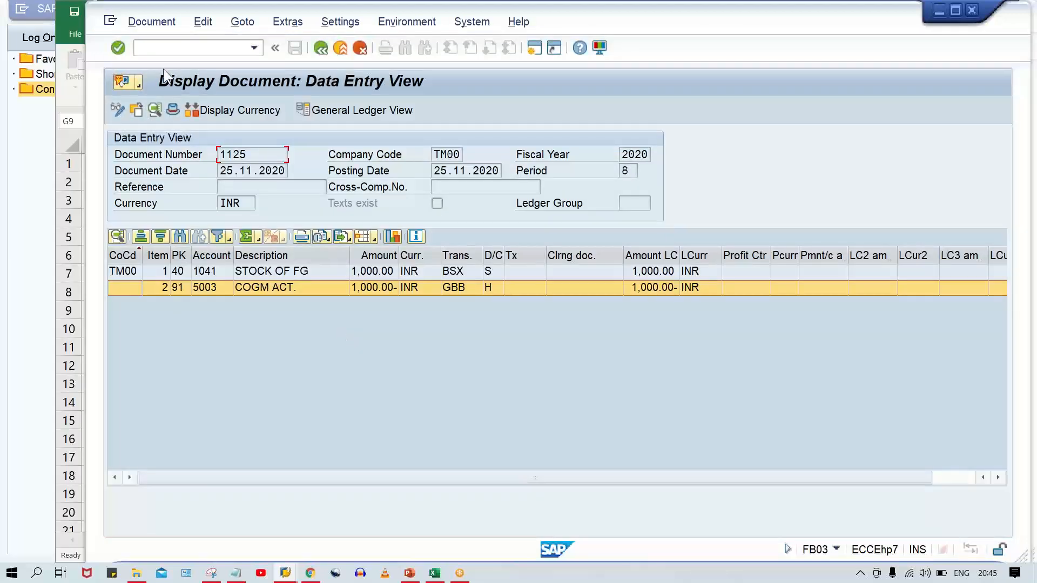
Open the warehouse stock display with transaction MB52
click(166, 51)
text(/N)
text(MB)
text(03)
key(Return)
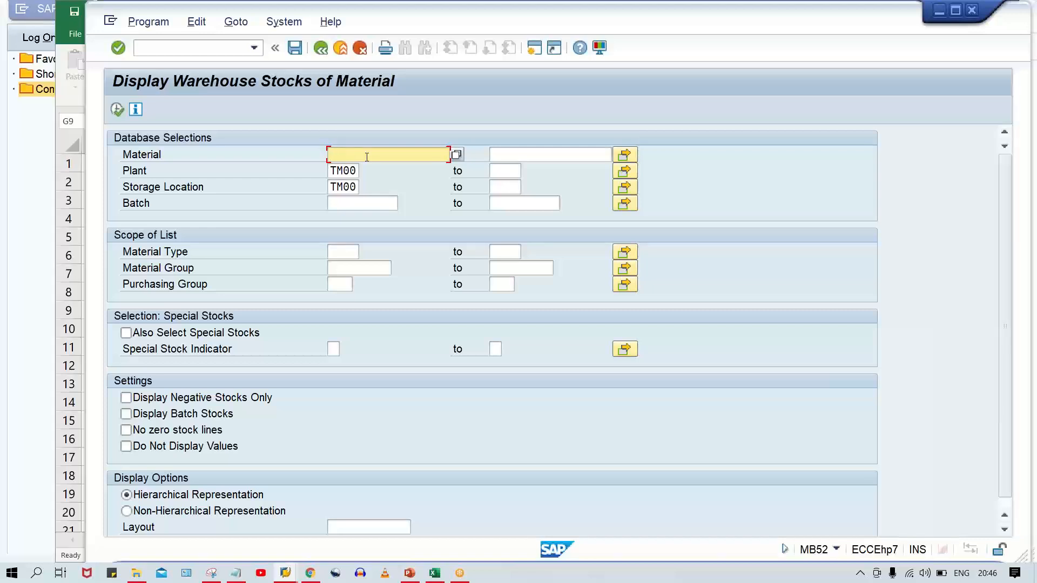
Display the warehouse stock of material TM00_FG for plant TM00 and storage location TM00, check its total value, and return to the selection screen
text(TM00_RM)
key(BackSpace)
key(BackSpace)
text(FG)
click(117, 110)
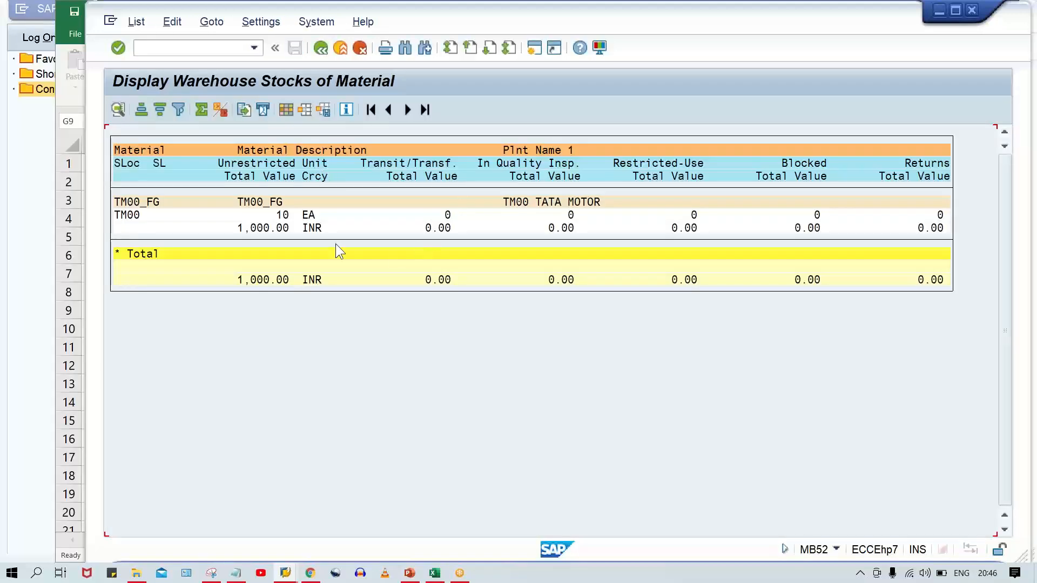
click(246, 229)
key(ctrl+c)
click(322, 48)
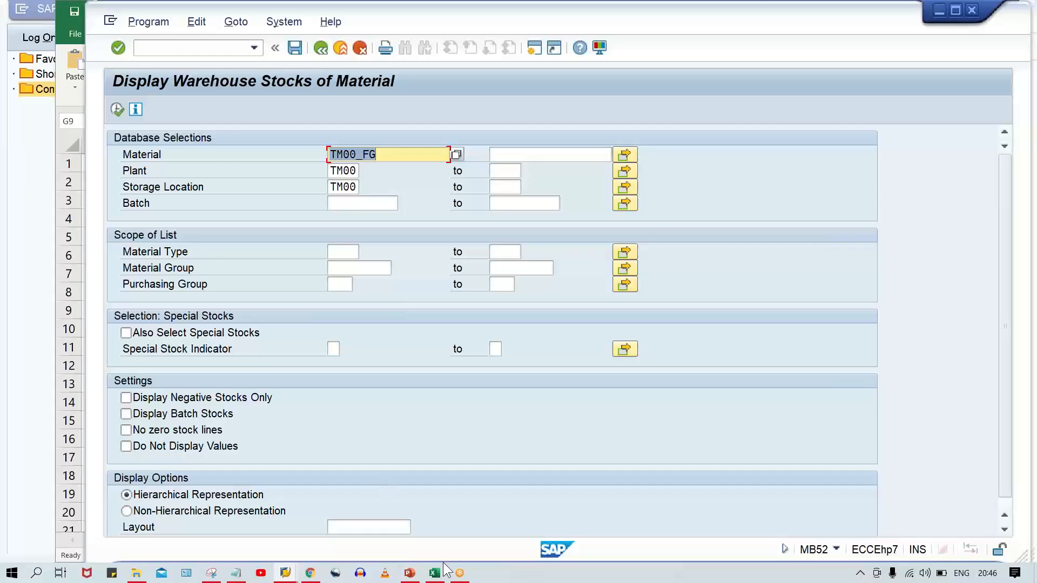
Switch to the PowerPoint slide and add a bullet beginning "Stock tran" below "Creation of sales order – VA01"
click(413, 574)
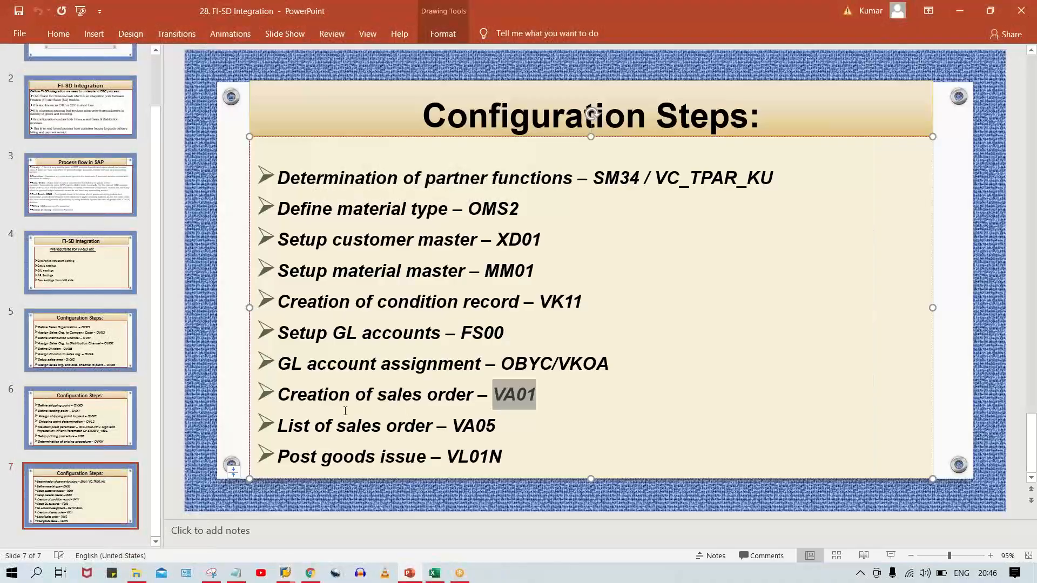
click(563, 394)
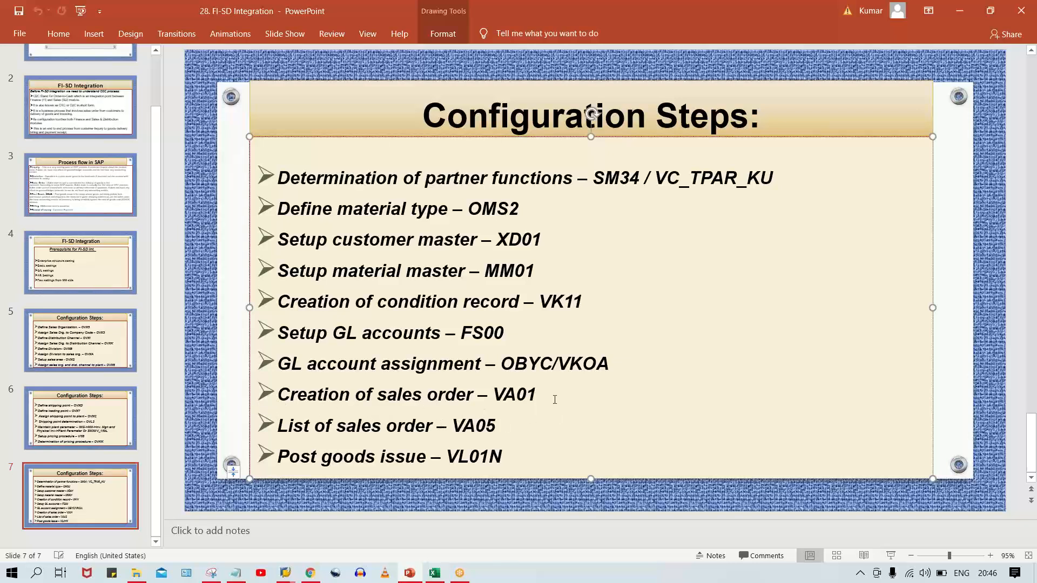
key(Return)
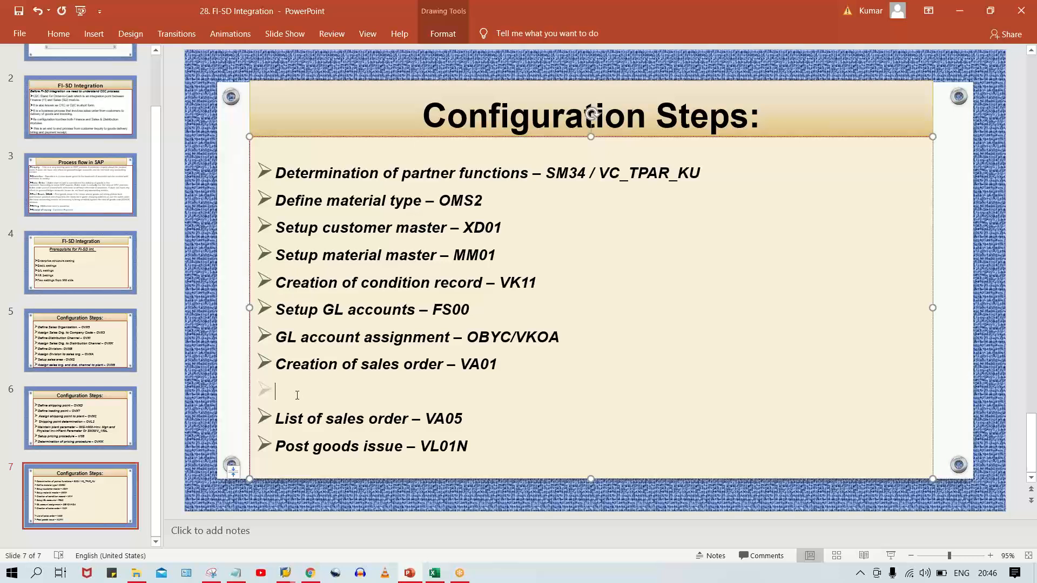
key(Caps_Lock)
text(S)
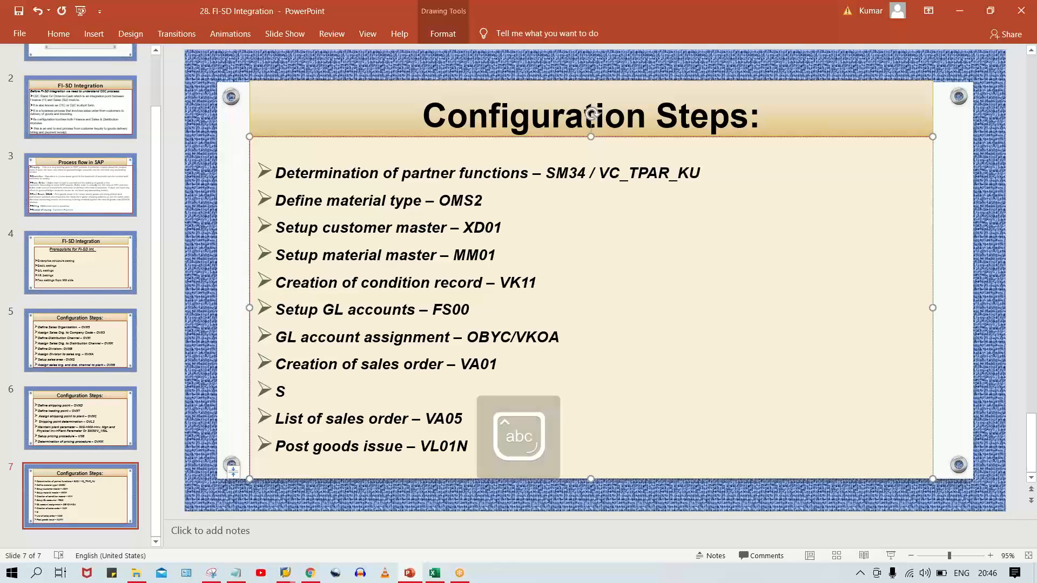
text(tock)
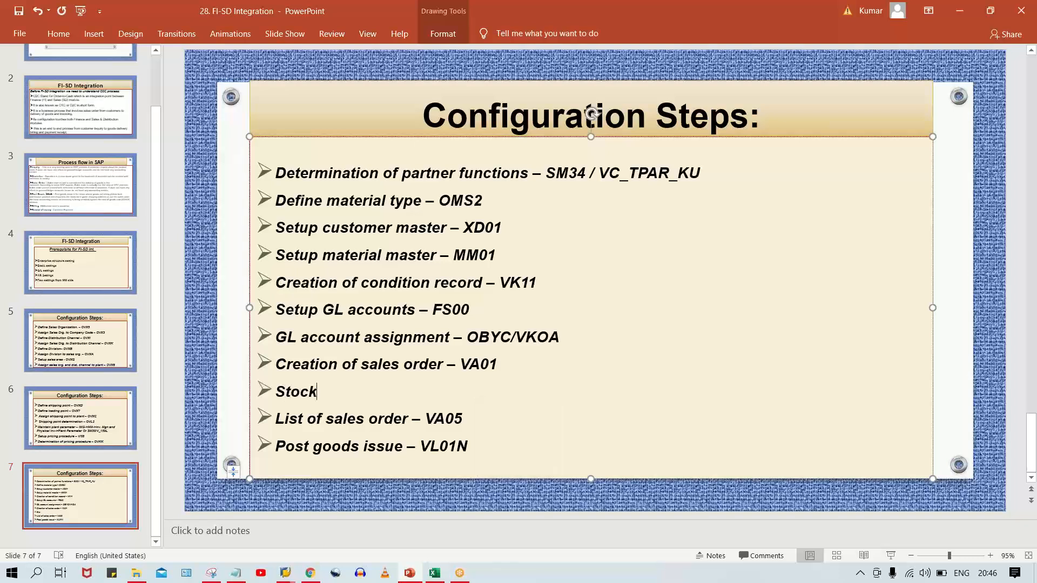
text( transfe)
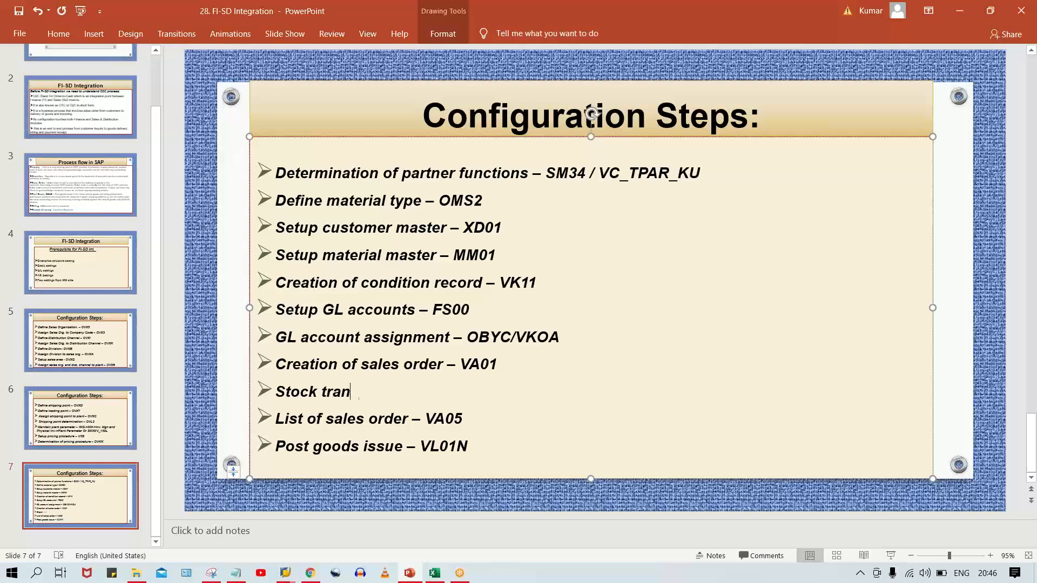
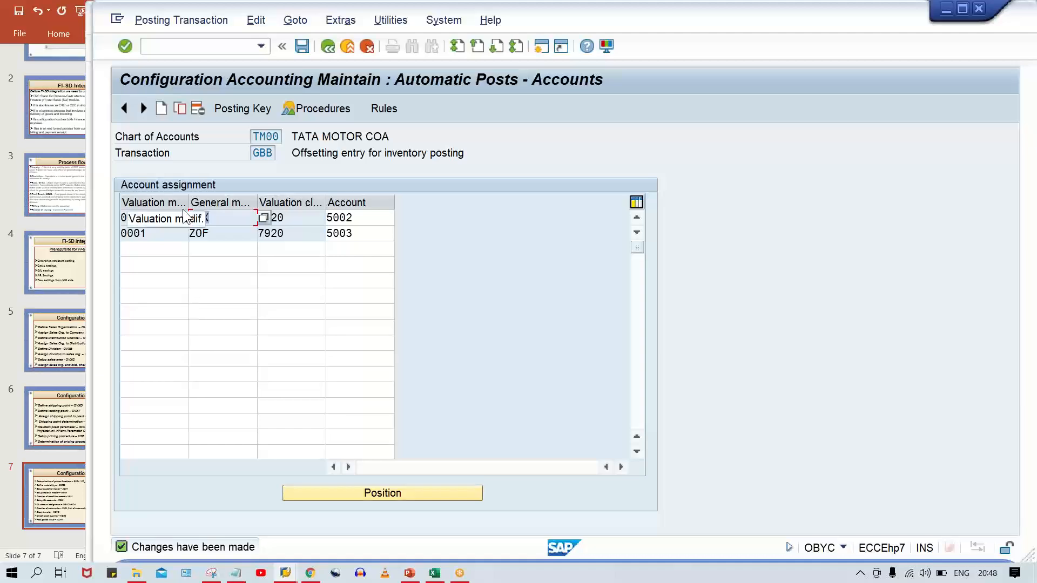
Switch to the SAP session showing the warehouse stock selection and open outbound delivery creation with transaction VL01N
key(alt+Tab)
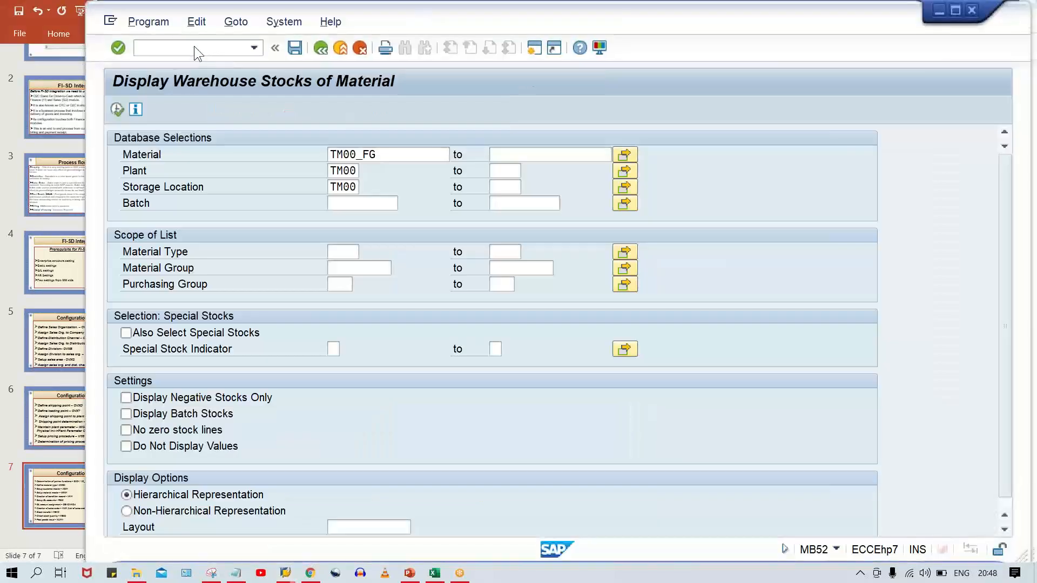
click(193, 47)
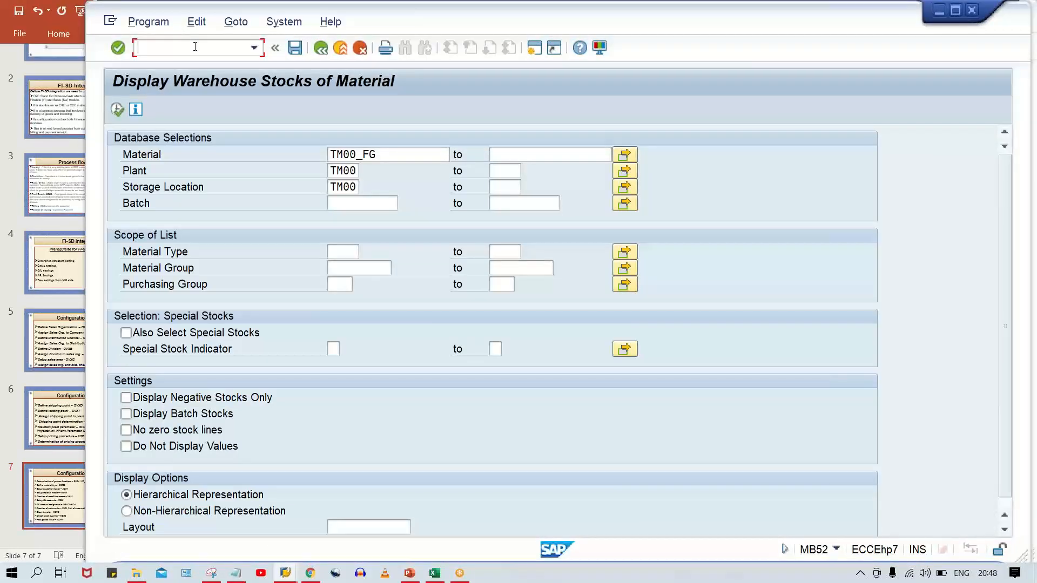
key(alt+Tab)
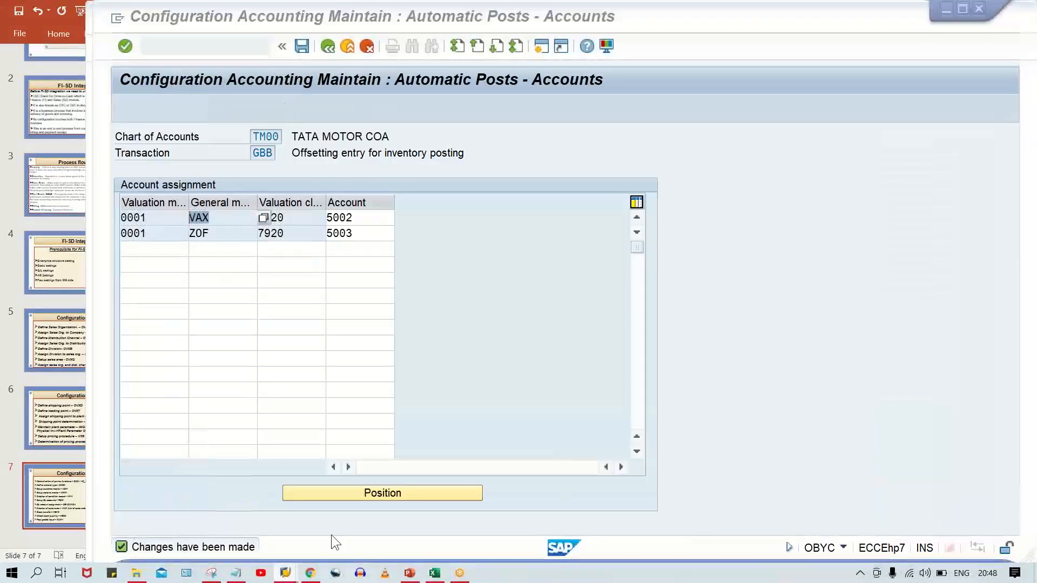
mouse_move(285, 573)
click(208, 529)
click(196, 47)
text(/n)
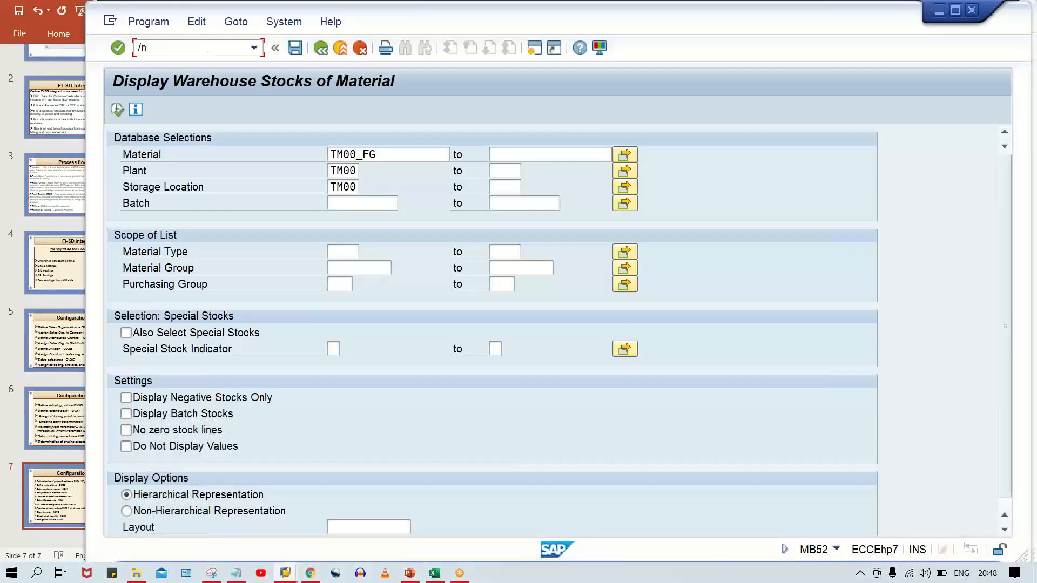
text(VL01N)
key(Return)
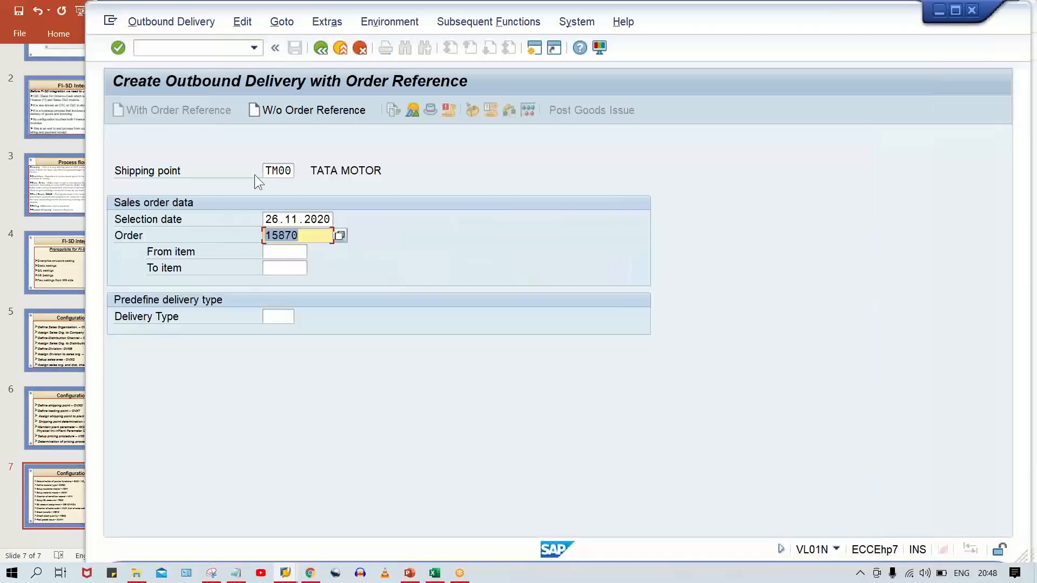
Create the delivery from the preset order with selection date 26.11.2020, set item 10's picked quantity to 1, and try to post the goods issue
click(285, 220)
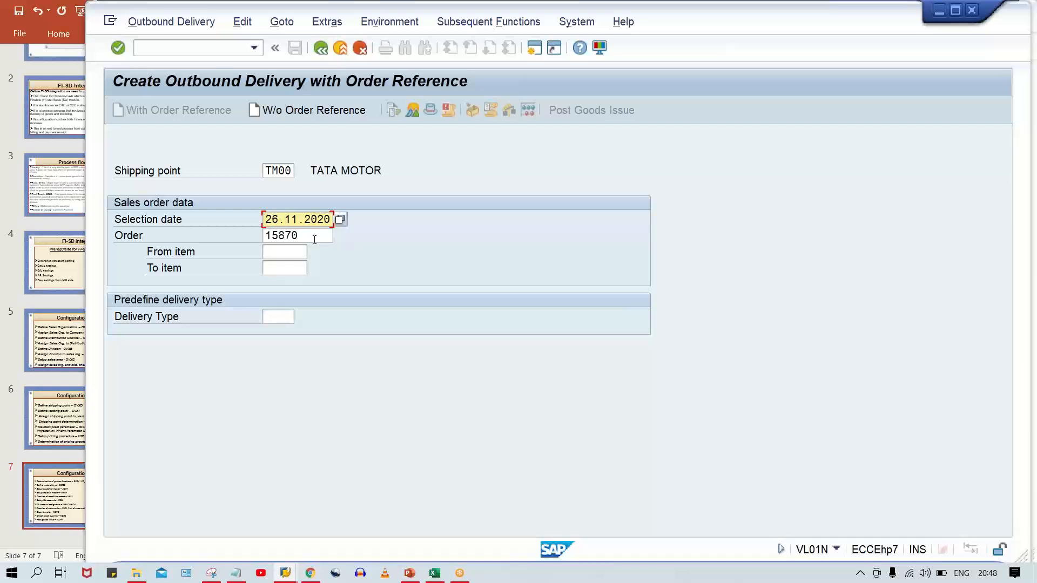
key(Return)
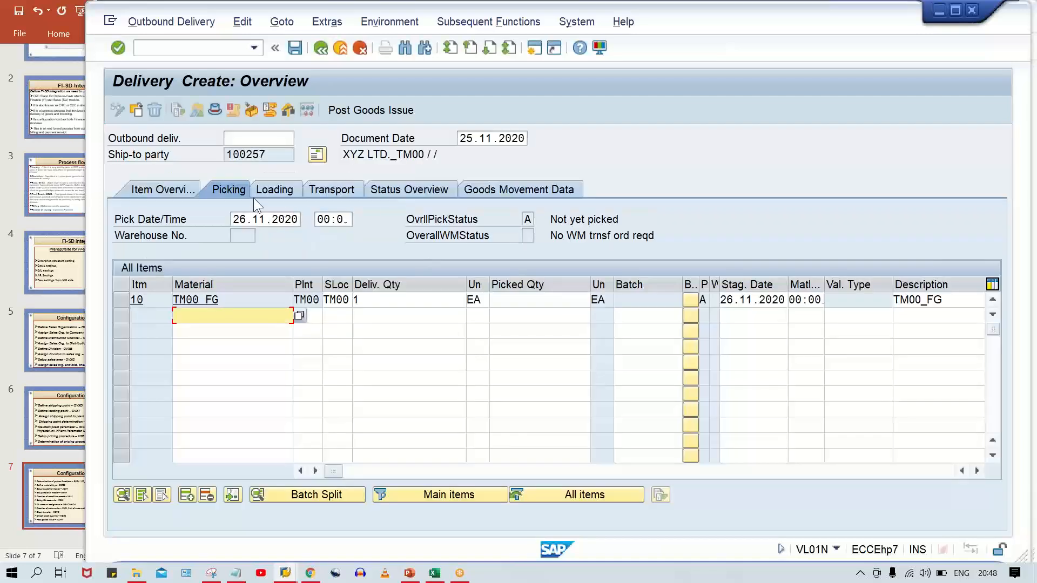
click(535, 301)
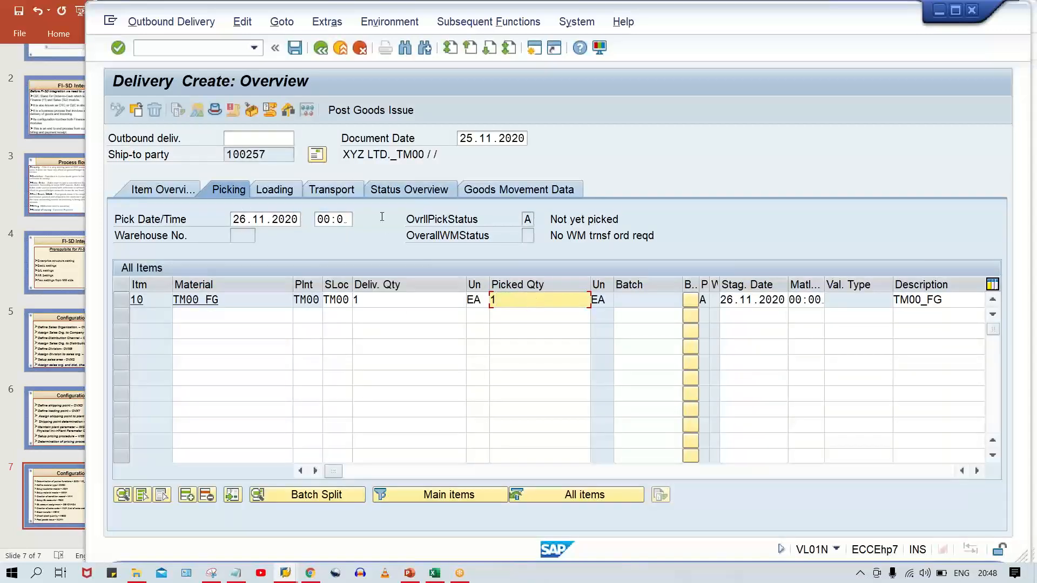
click(389, 111)
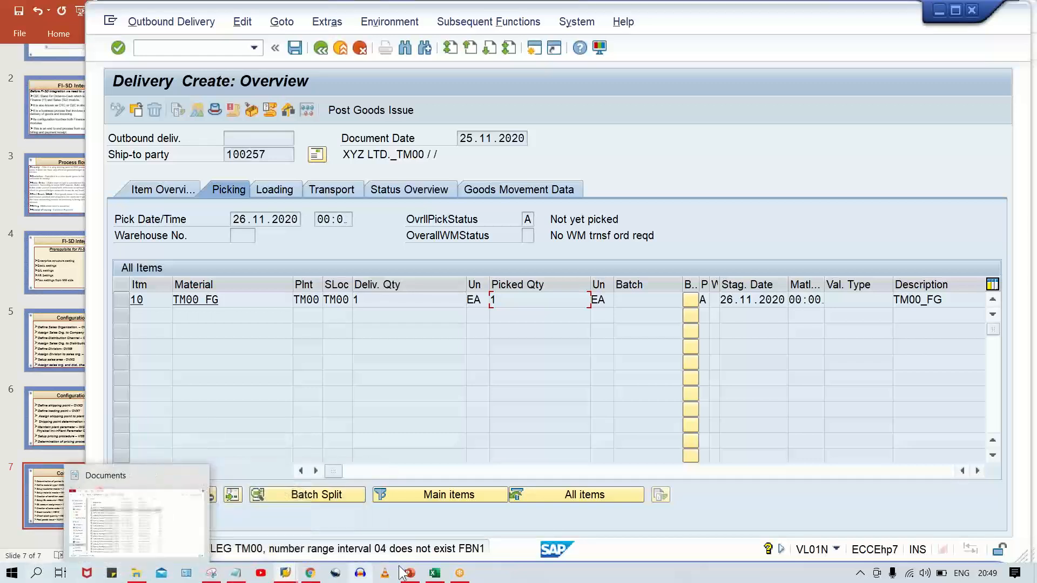
Switch to the SAP session displaying the G/L account and open the document types overview with transaction OBA7
click(426, 300)
click(286, 572)
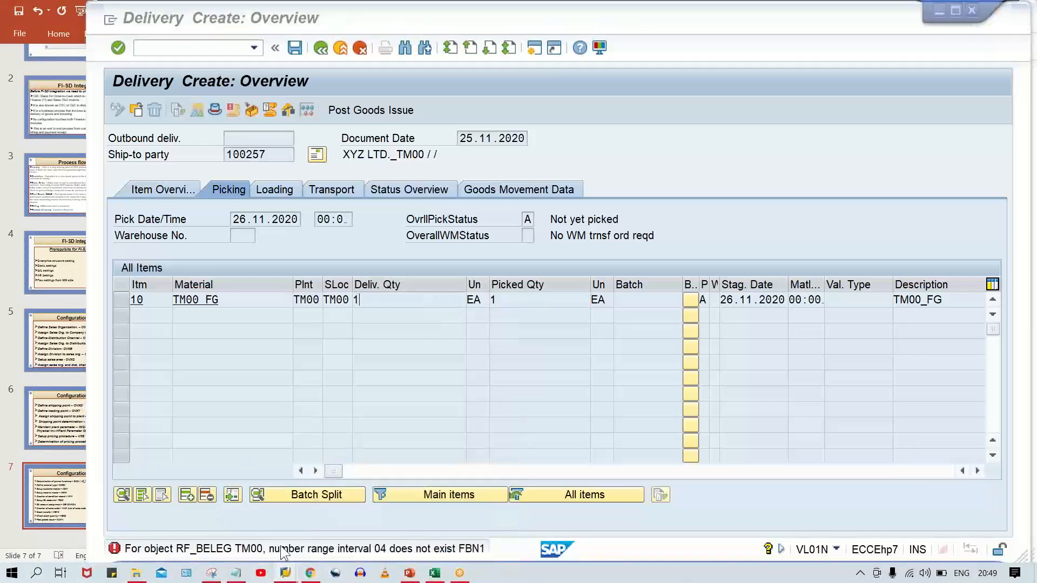
click(469, 507)
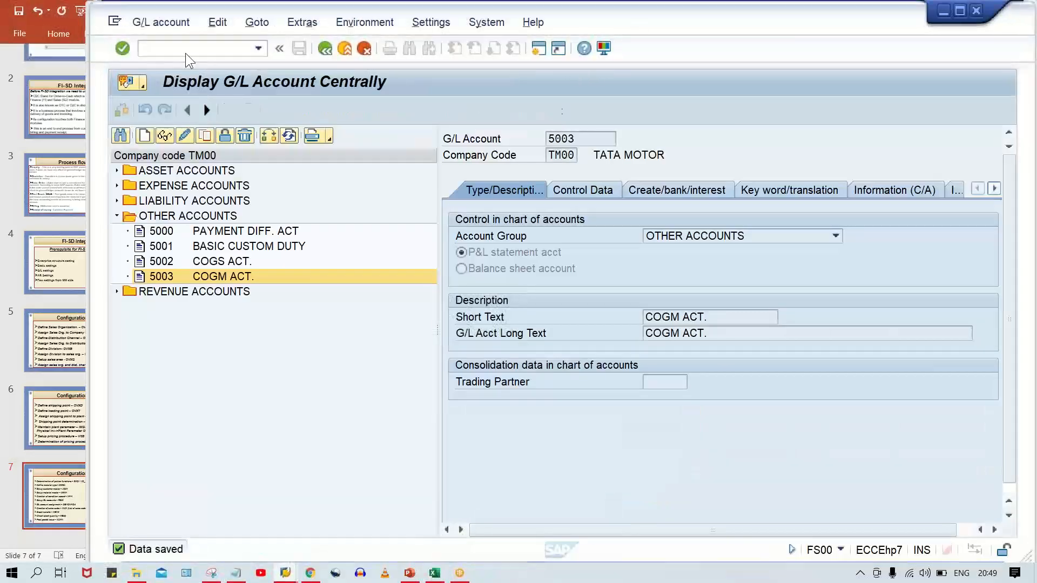
click(168, 50)
text(/noba7)
key(Return)
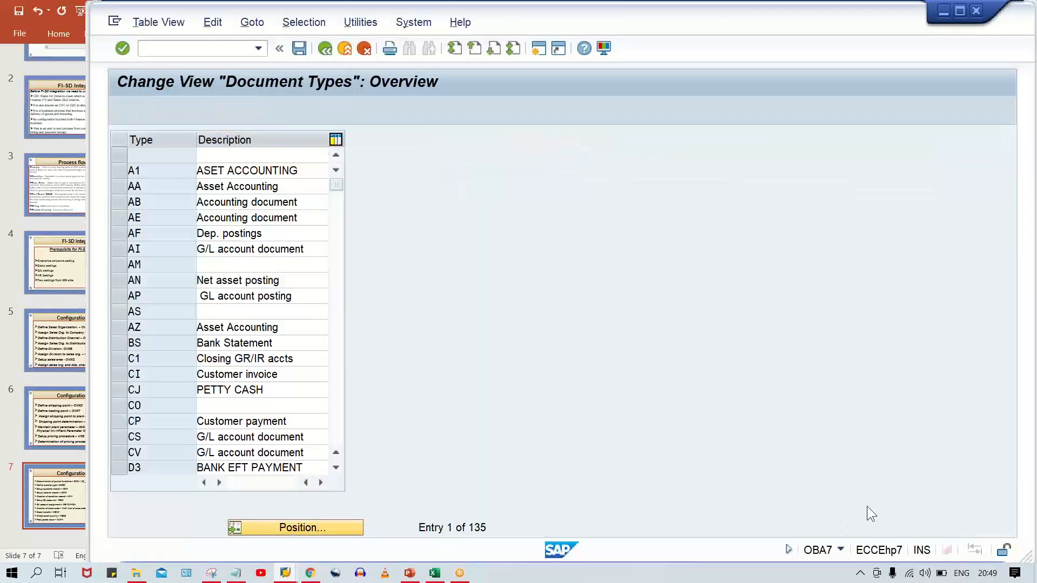
Position the document types list on WL and open the details of that type
key(Return)
text(wl)
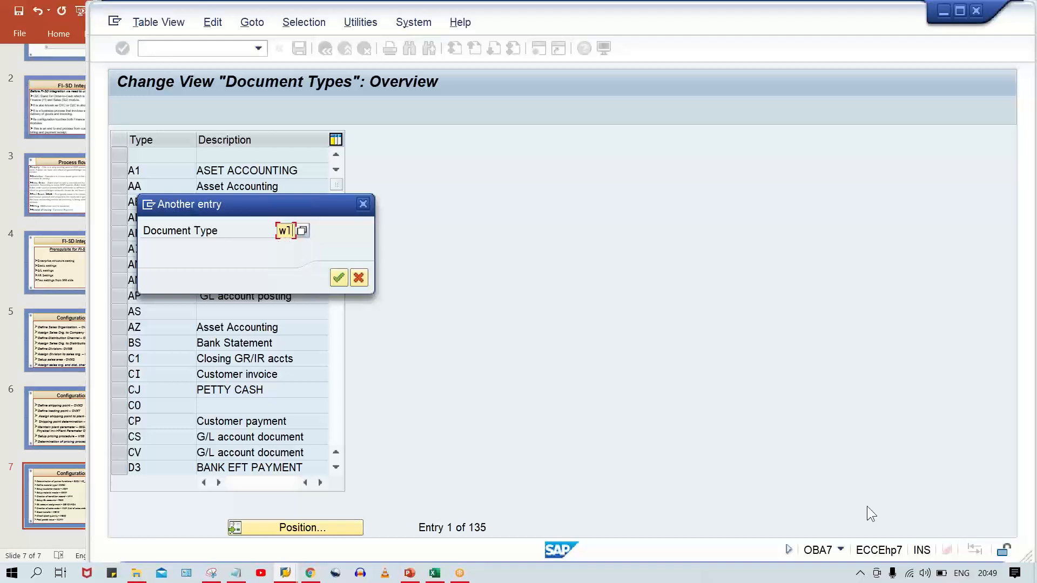
key(Return)
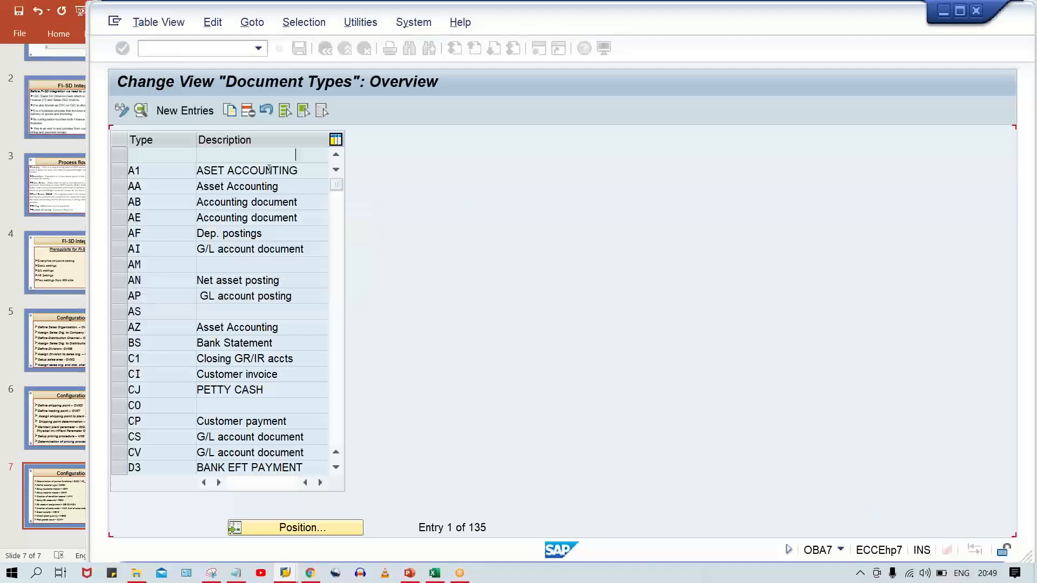
double_click(295, 155)
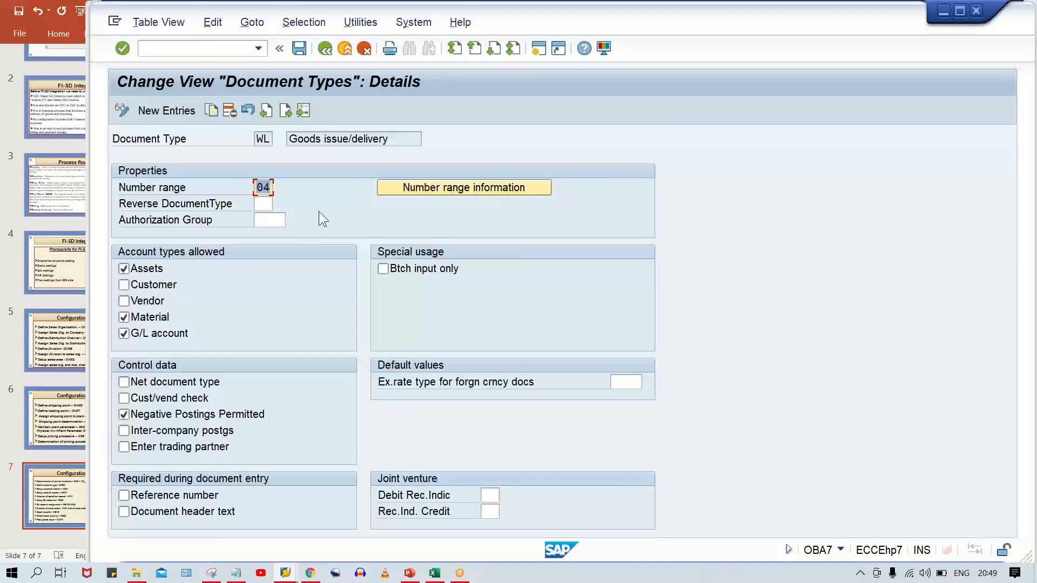
Set the number range of document type WL to 01, save the change, and return to the delivery session
text(01)
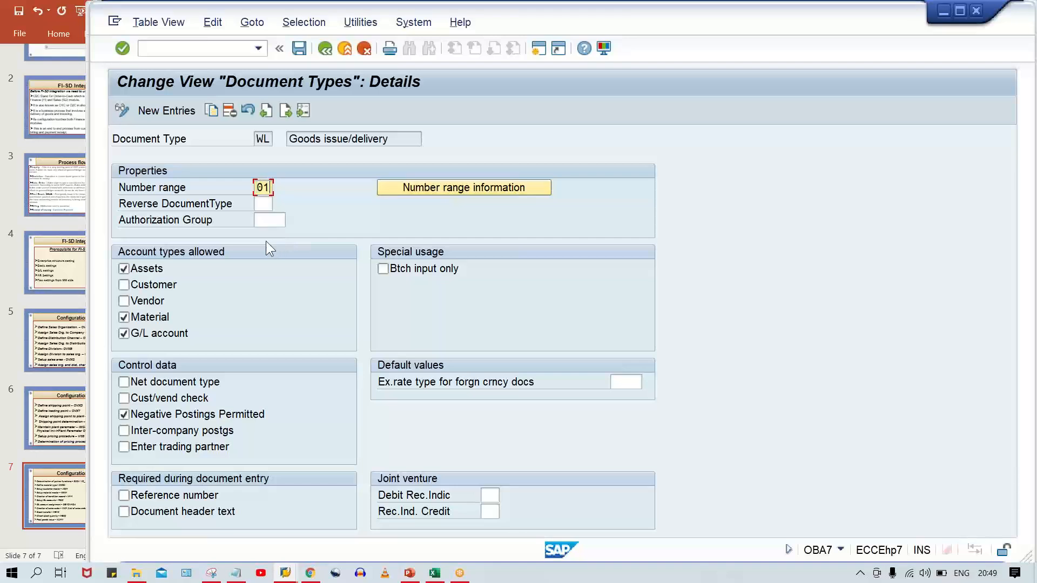
key(Return)
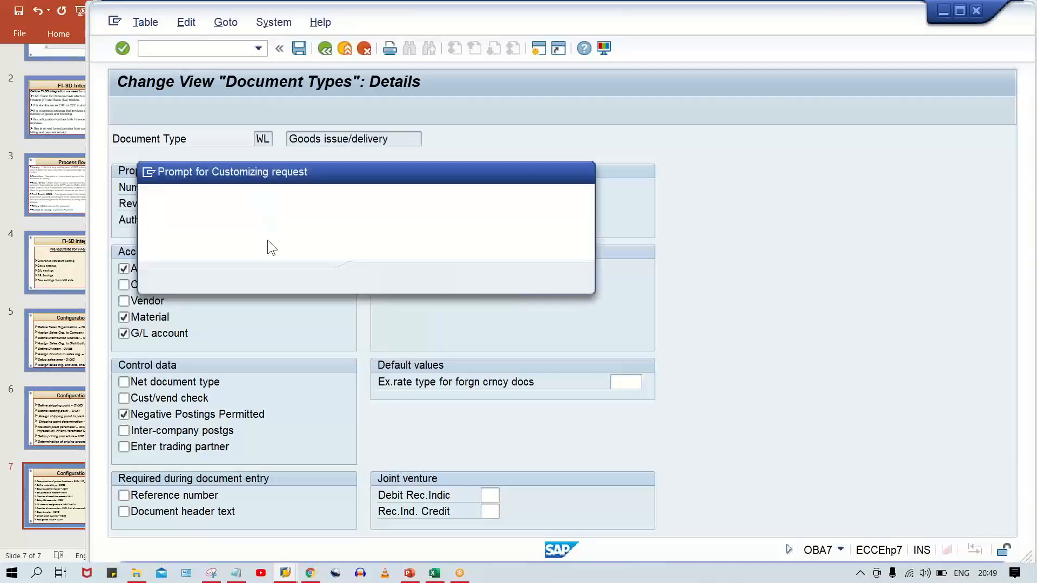
click(376, 278)
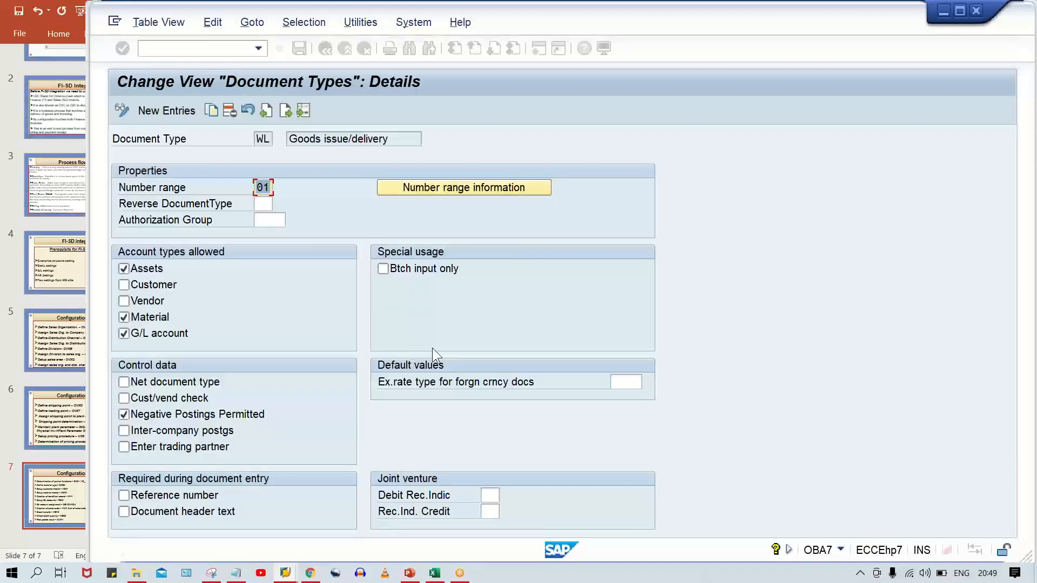
key(alt+Tab)
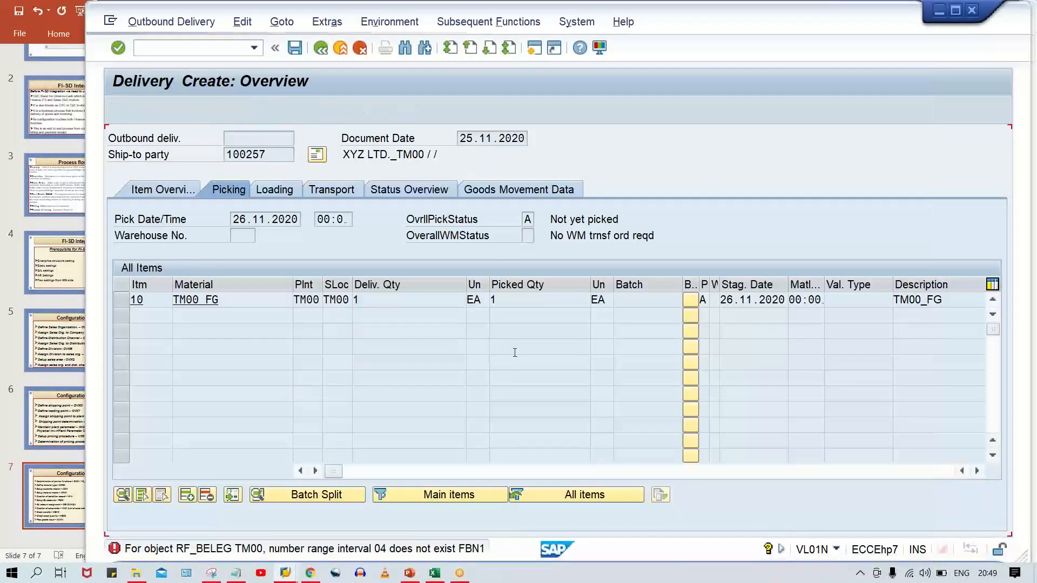
Retry the goods issue posting and restart outbound delivery creation with transaction VL01N
key(Return)
click(367, 110)
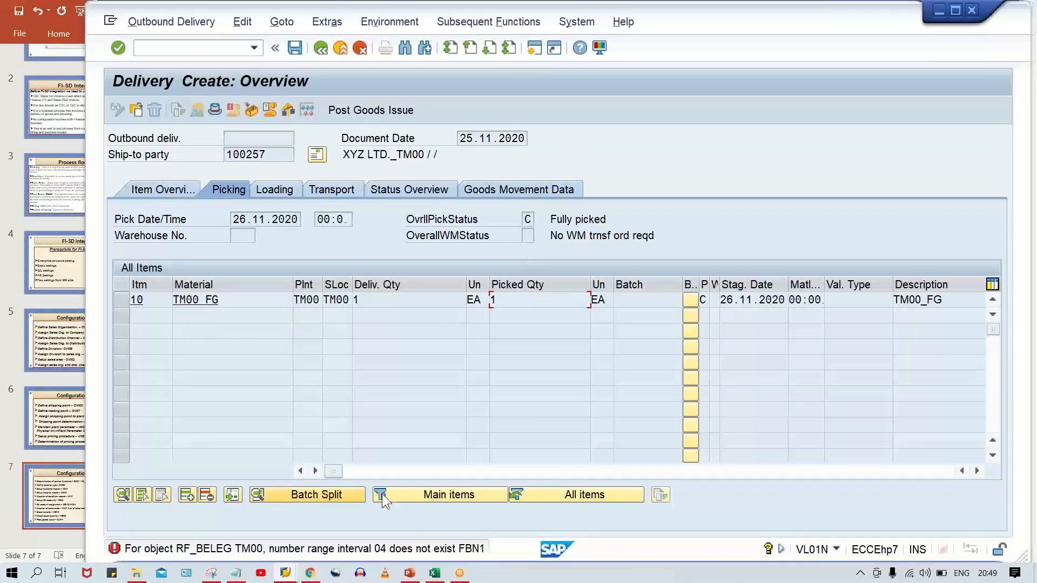
click(230, 52)
text(/noba7)
key(Down)
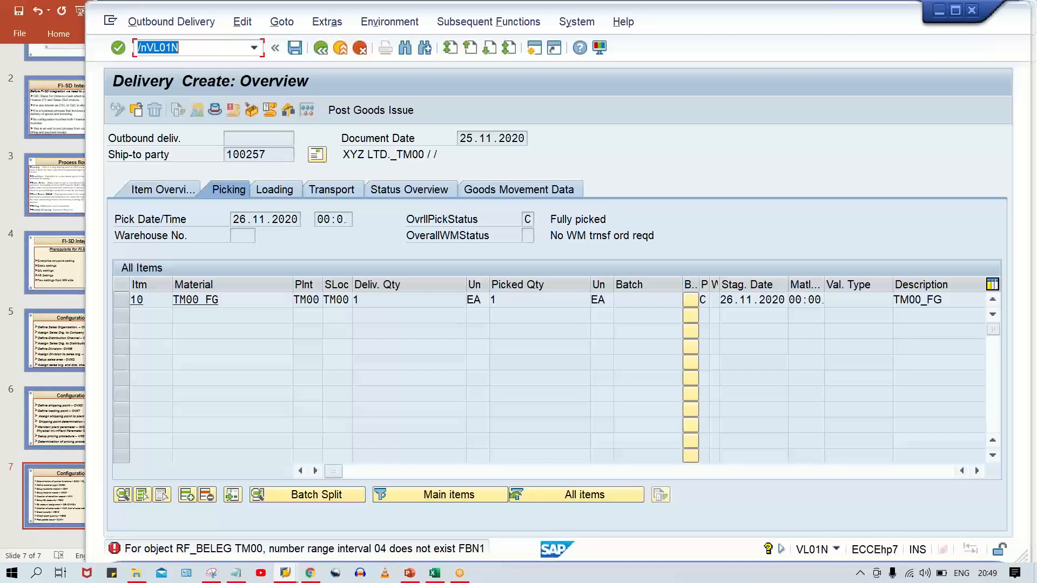
key(Return)
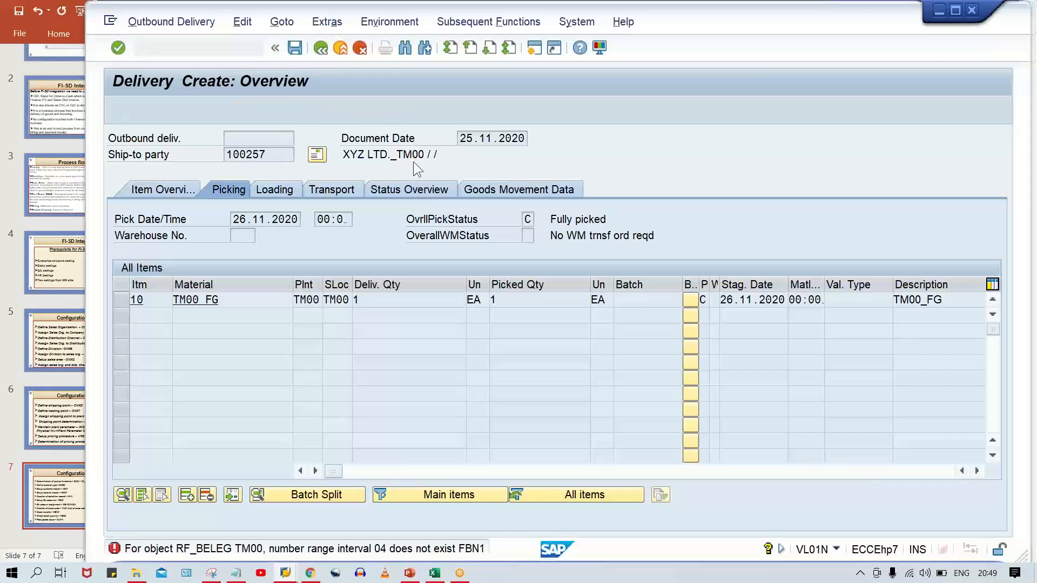
Create the delivery from the preset order with picked quantity 1 for item 10 and post its goods issue
key(Return)
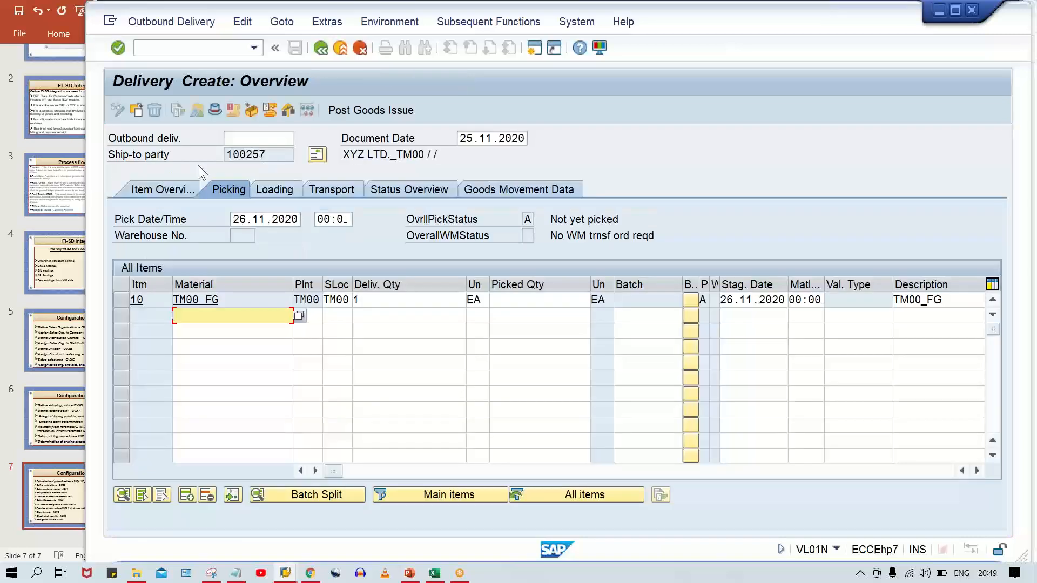
click(229, 189)
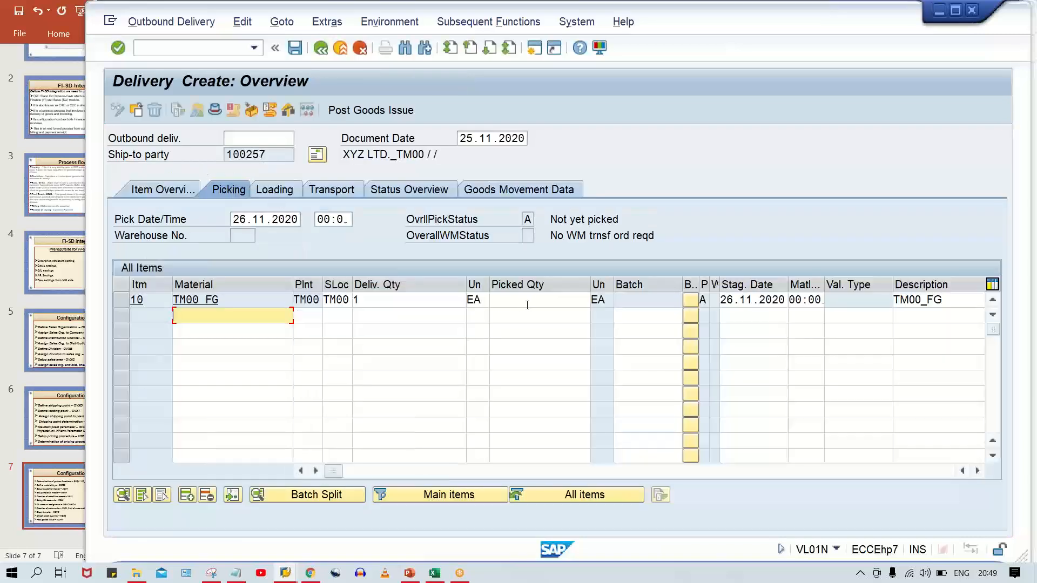
click(527, 305)
text(1)
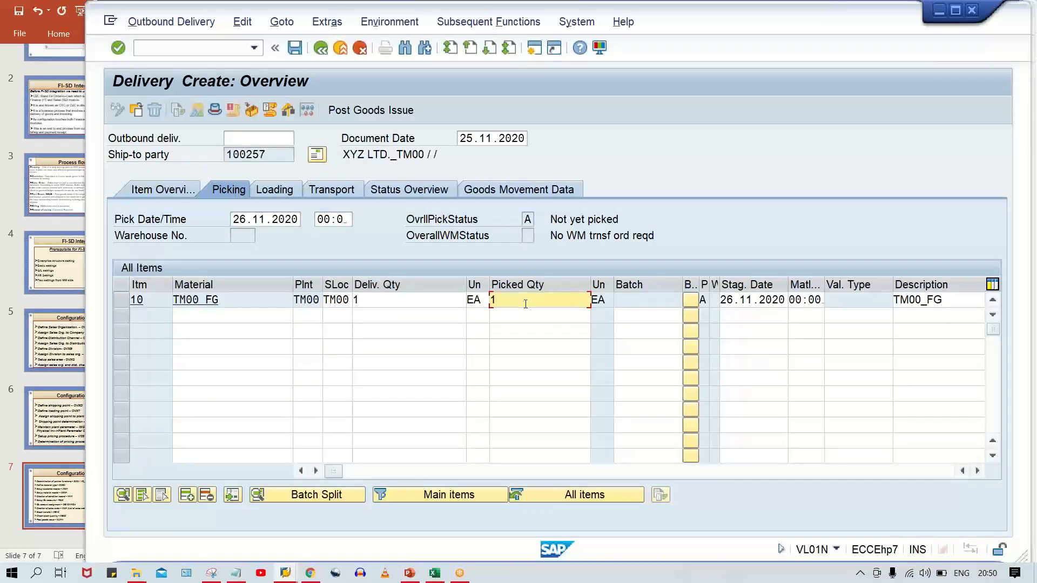
key(Return)
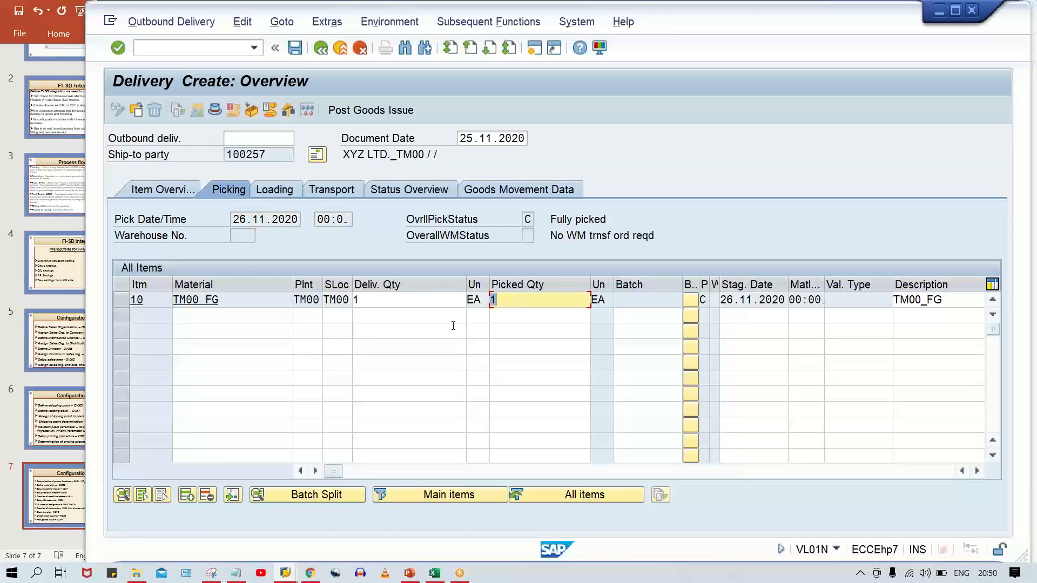
click(380, 111)
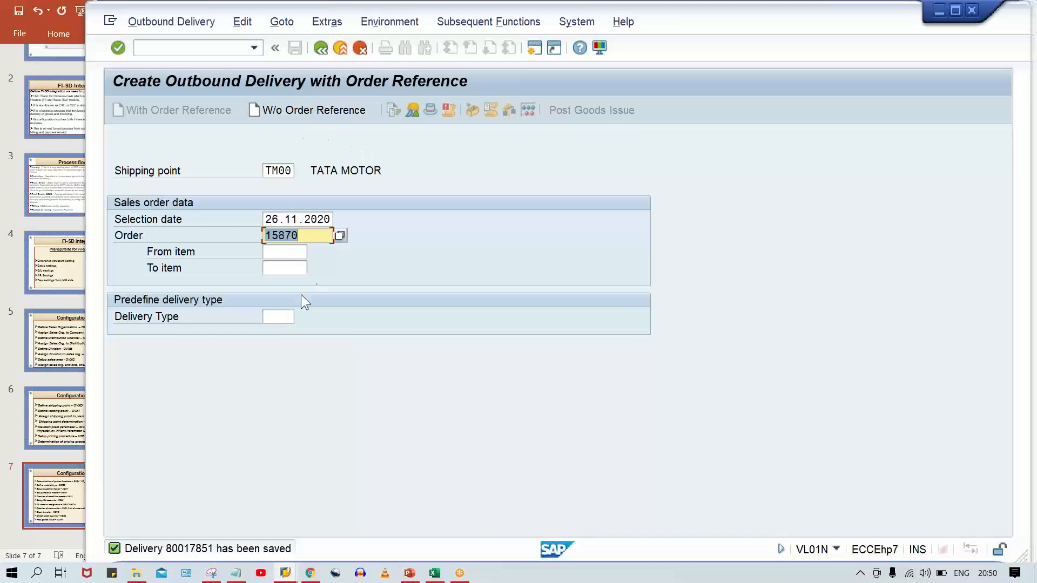
Display the newly saved outbound delivery and open its document flow
click(168, 22)
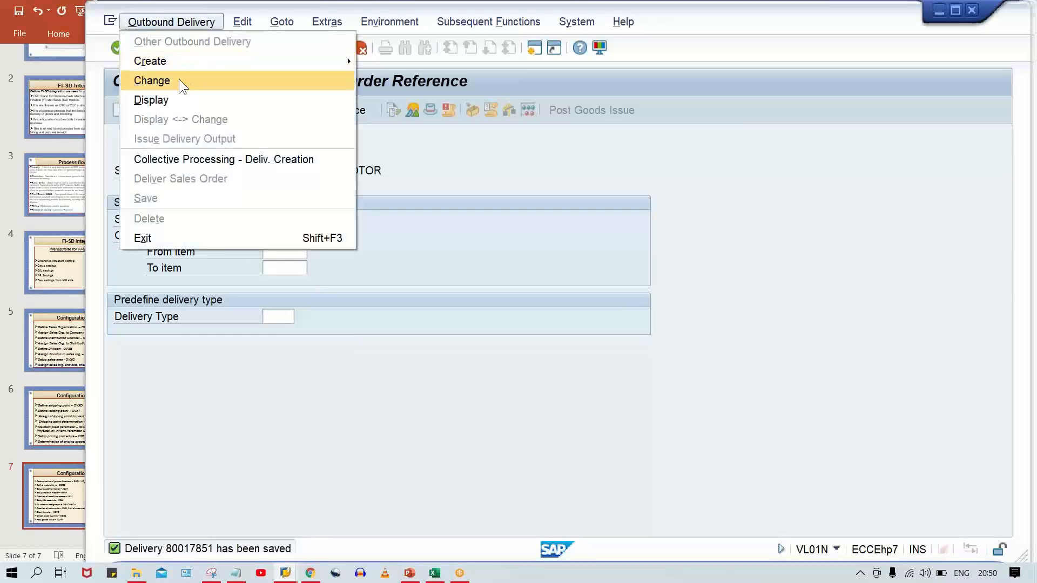
click(169, 102)
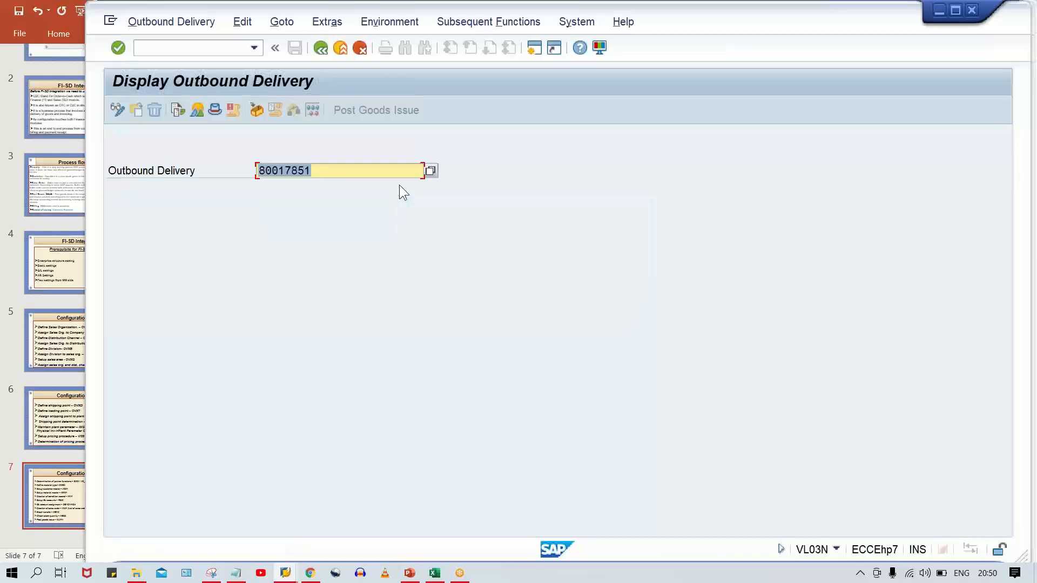
key(Return)
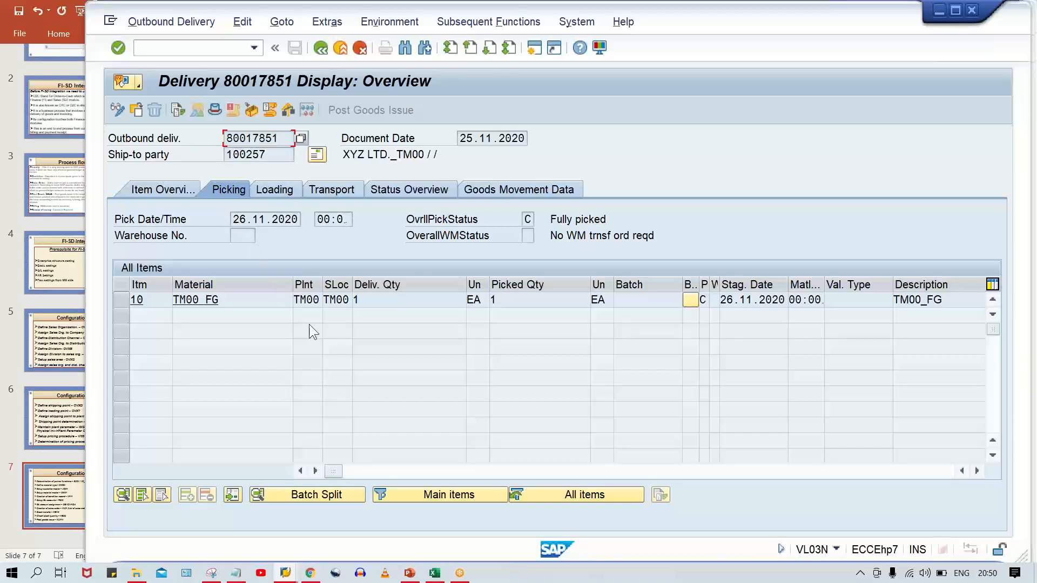
click(174, 109)
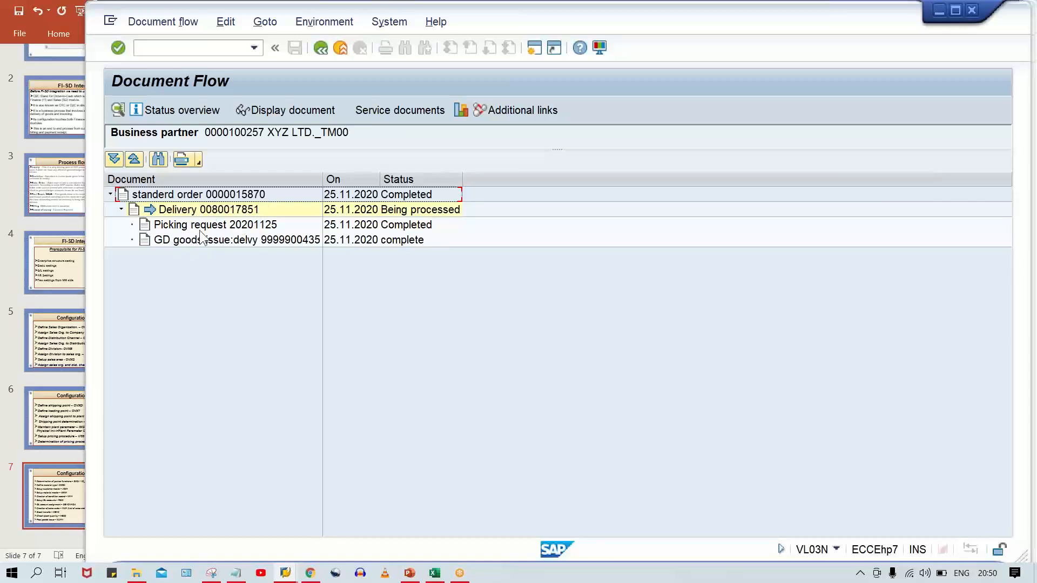
Display the goods issue's material document from the document flow and open its accounting document
click(237, 240)
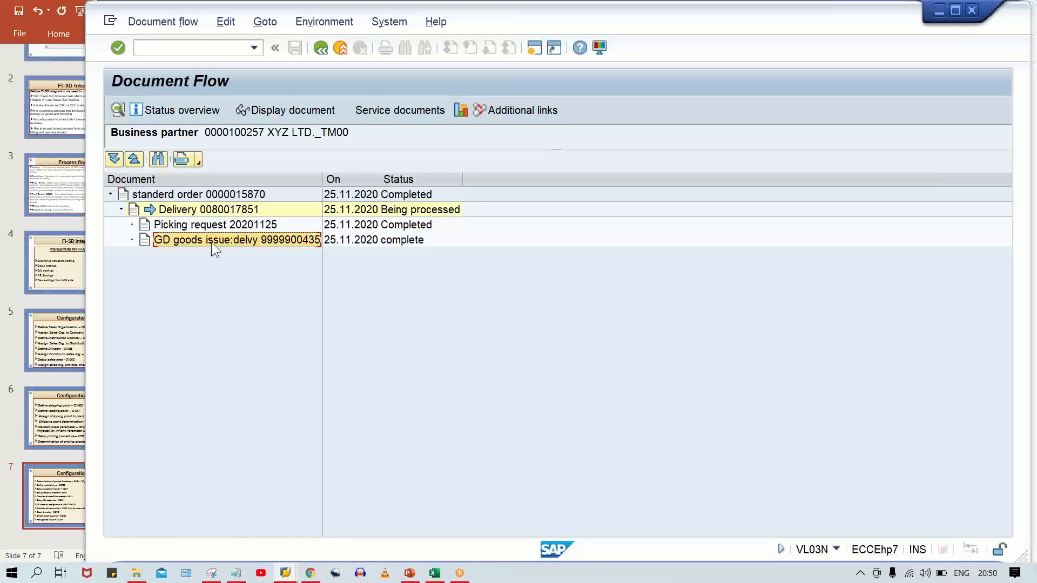
double_click(250, 243)
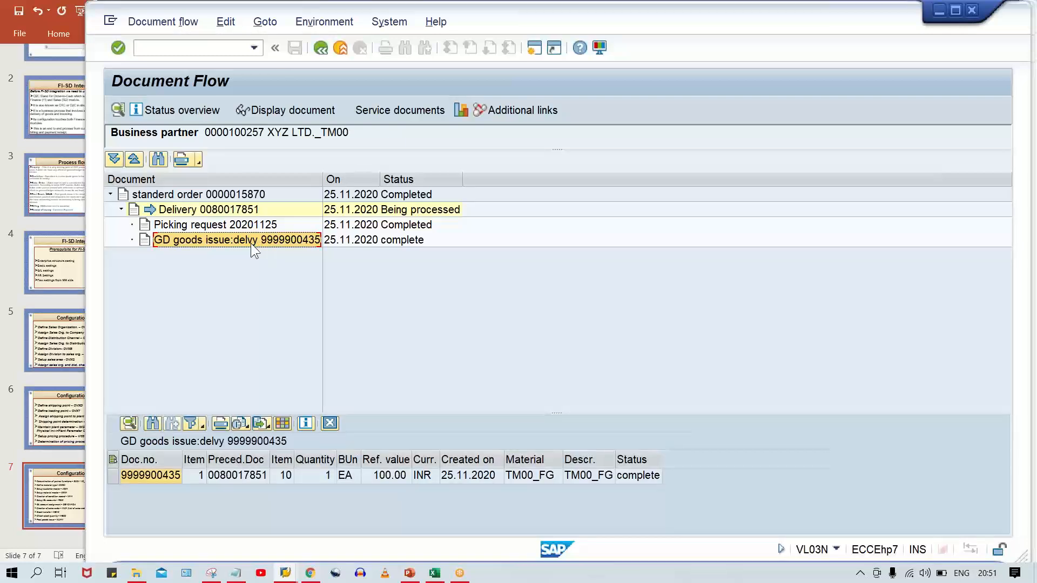
click(286, 111)
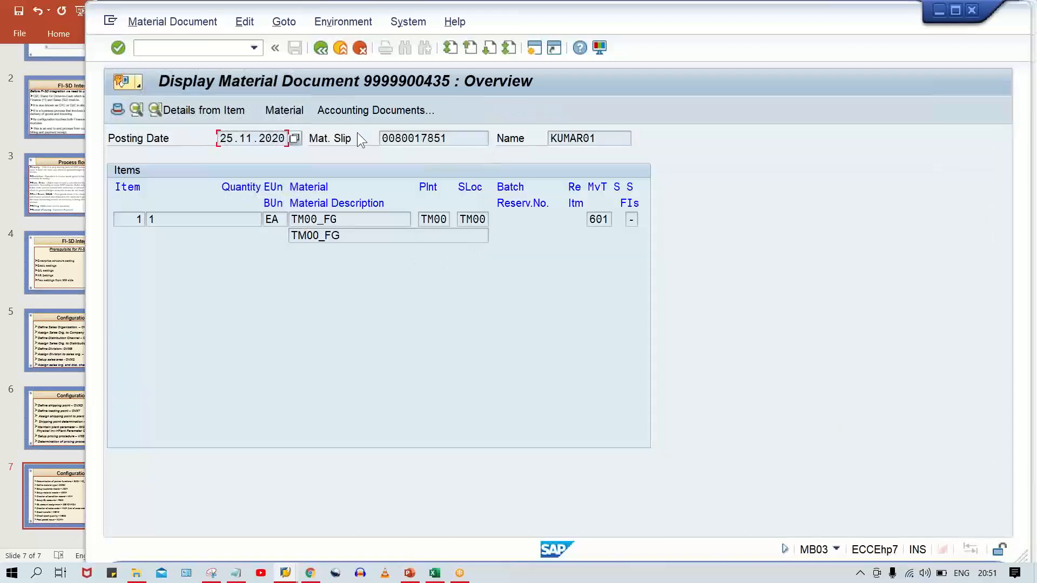
click(360, 110)
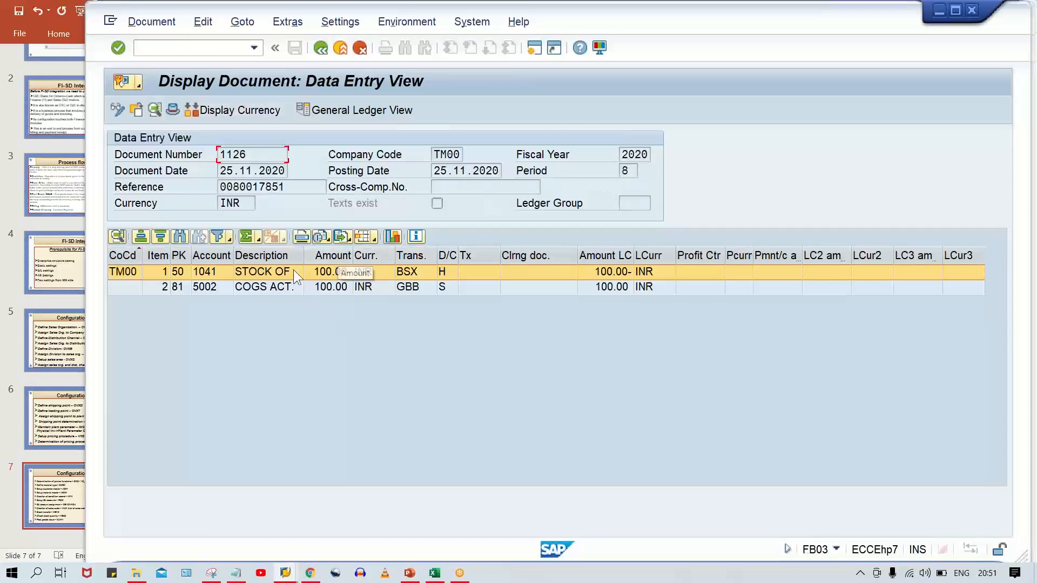
Widen the Description column and examine the accounts, posting keys and transaction keys of both accounting line items
click(285, 271)
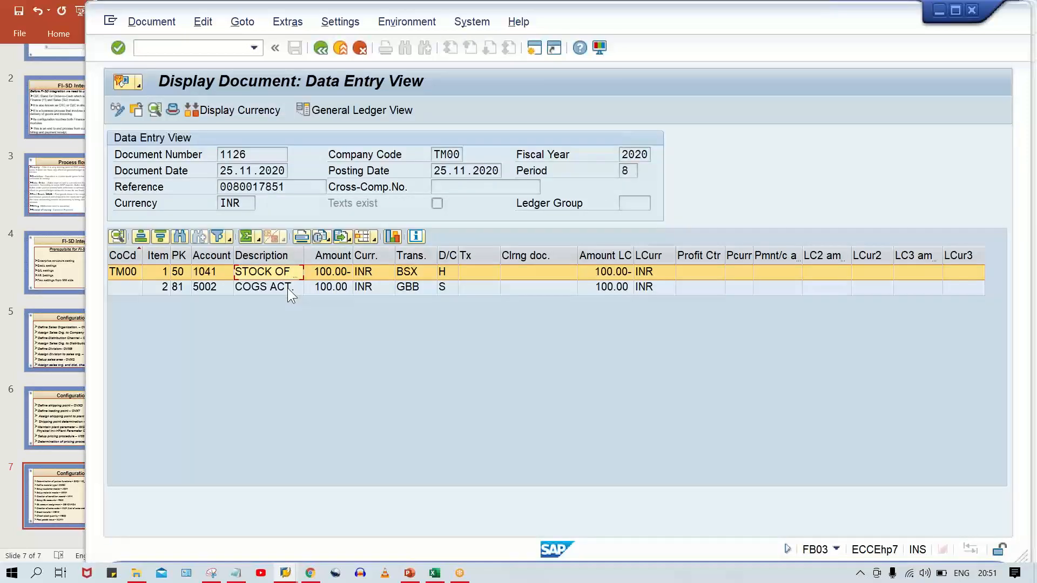
drag(303, 255, 362, 257)
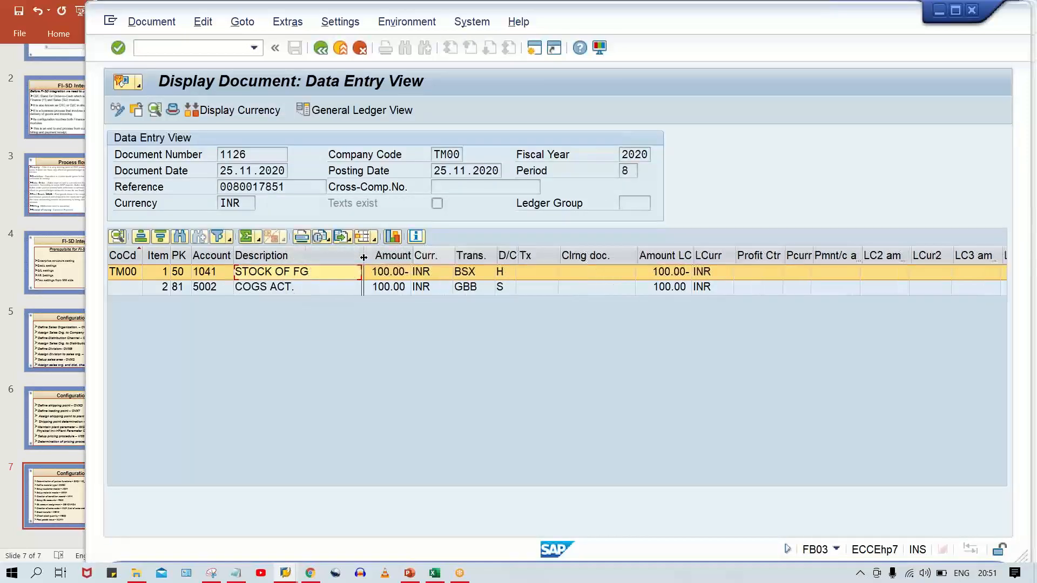
click(176, 271)
click(288, 291)
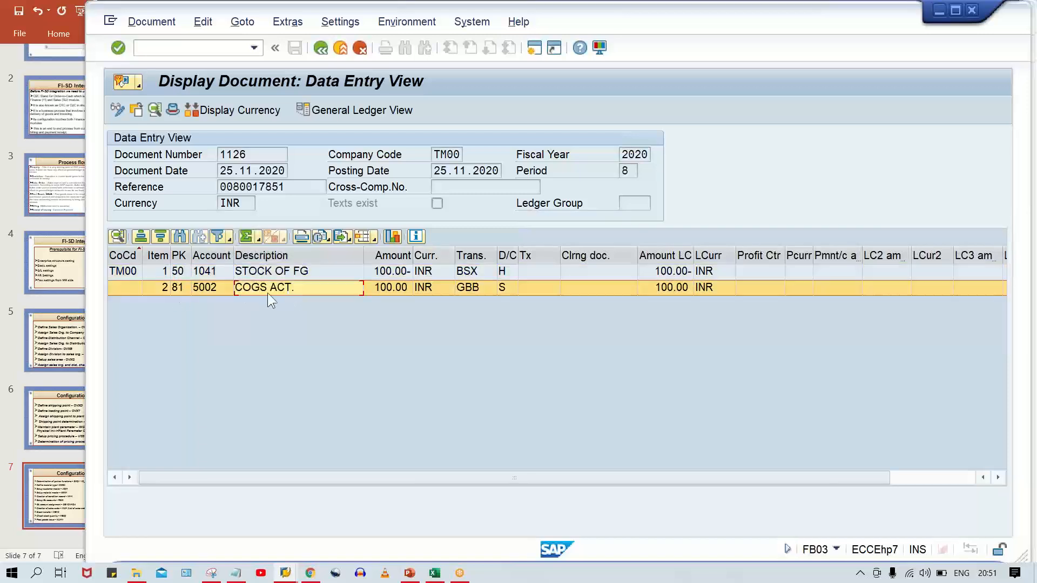
click(196, 292)
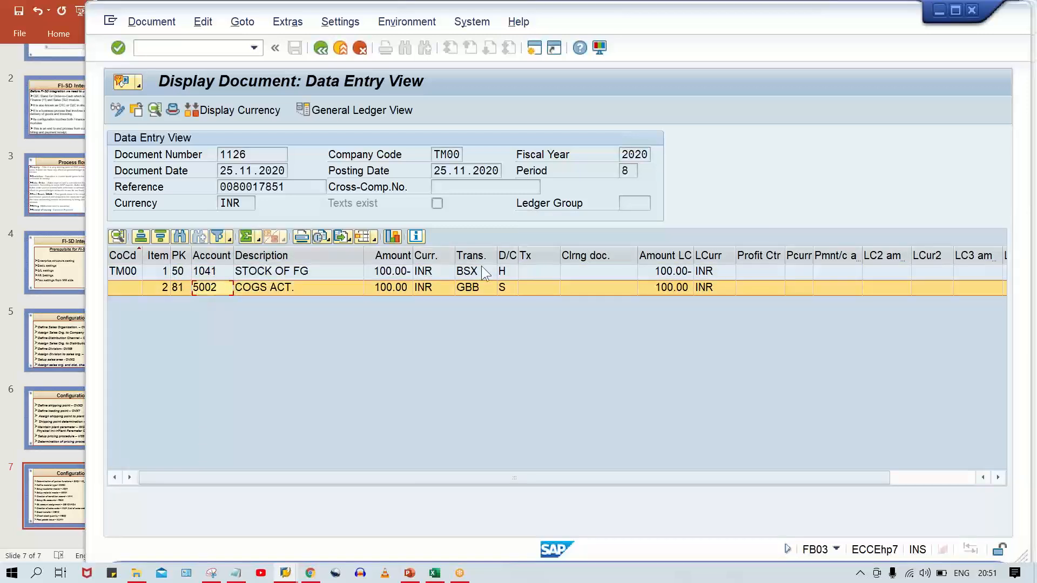
click(465, 274)
click(475, 286)
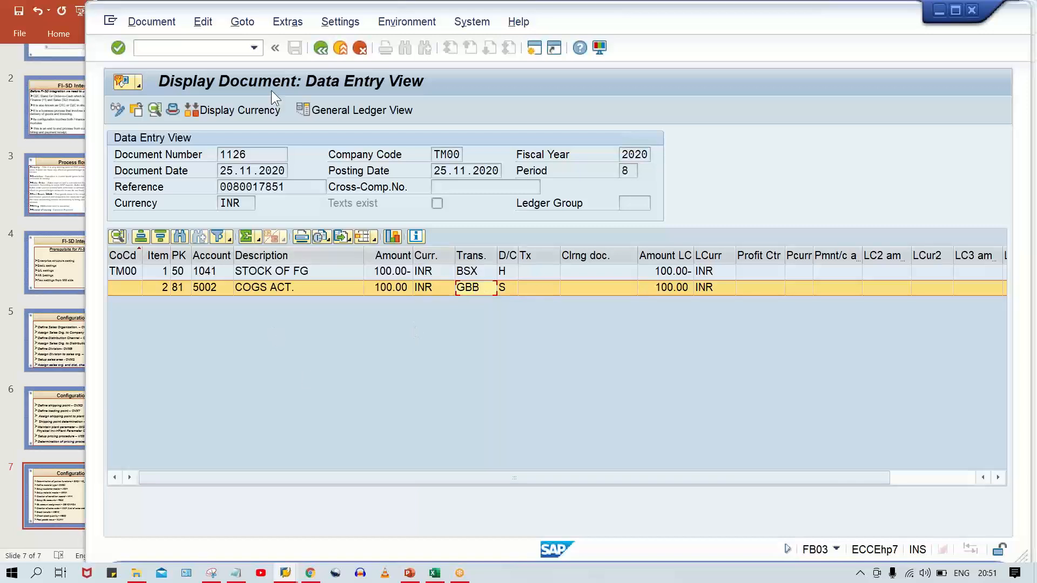
Return from the accounting document through the document flow to the delivery overview
click(322, 49)
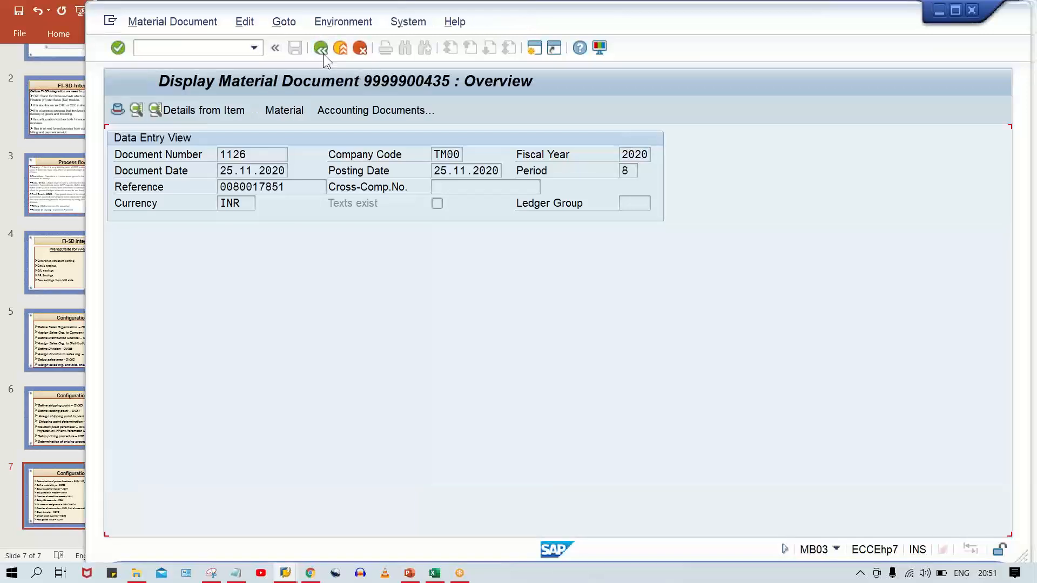
click(323, 53)
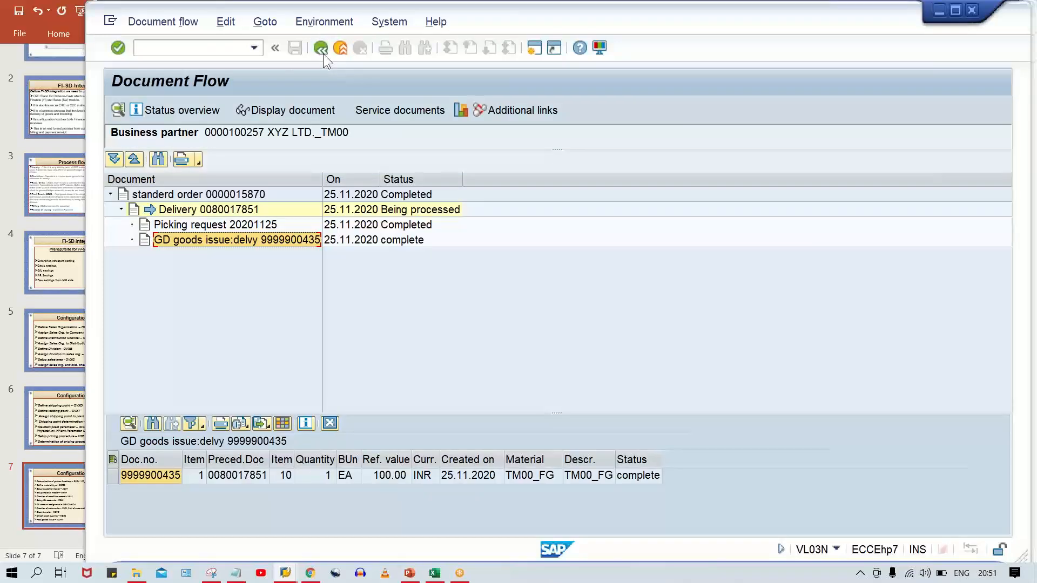
click(233, 212)
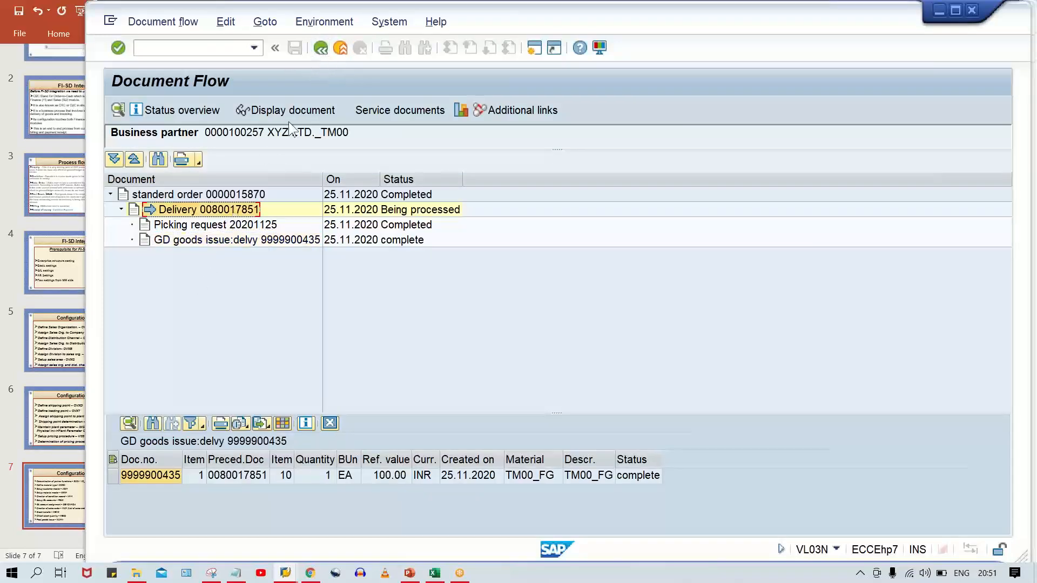
click(321, 49)
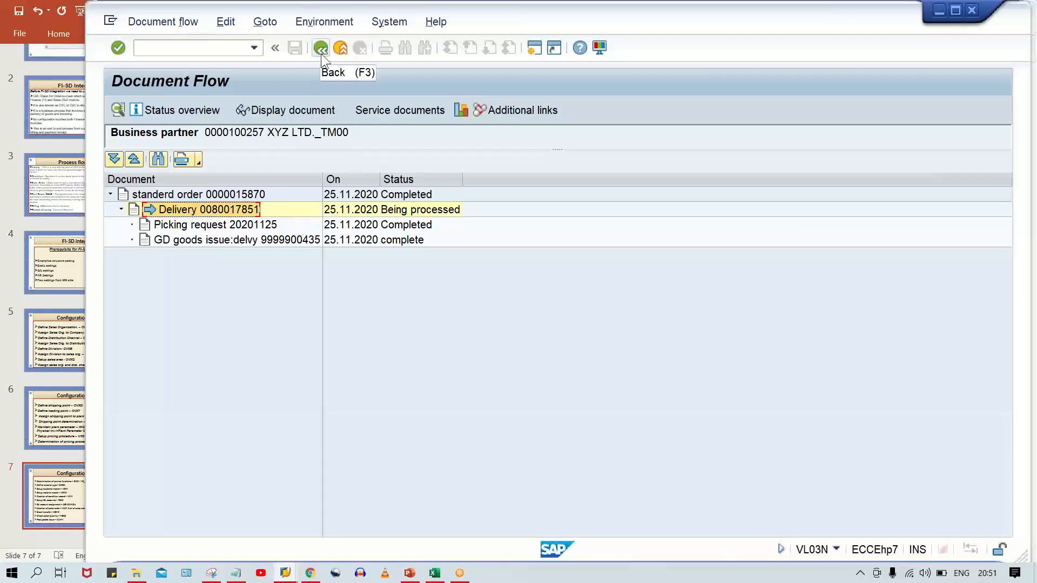
click(321, 52)
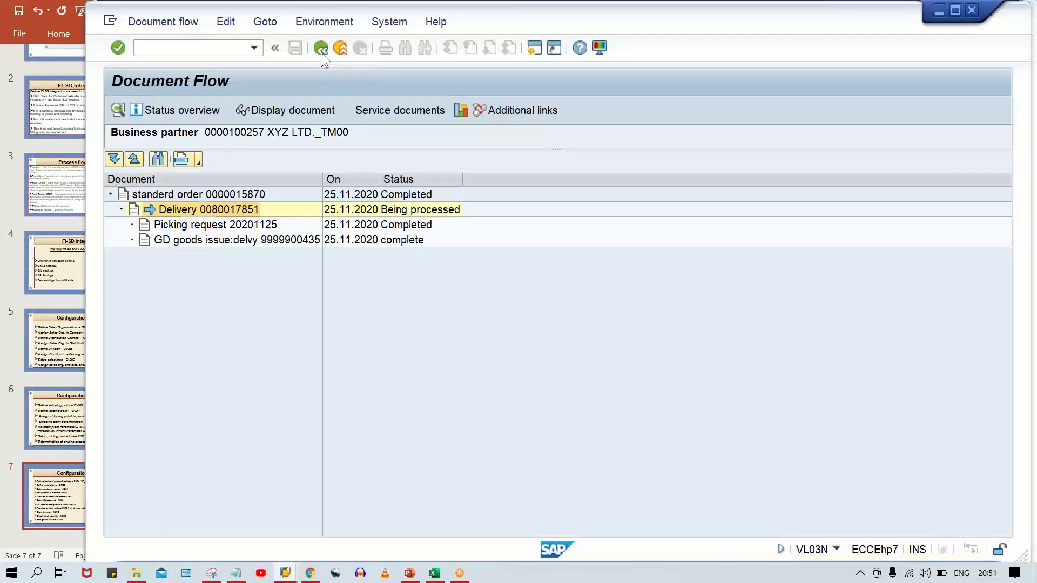
click(321, 49)
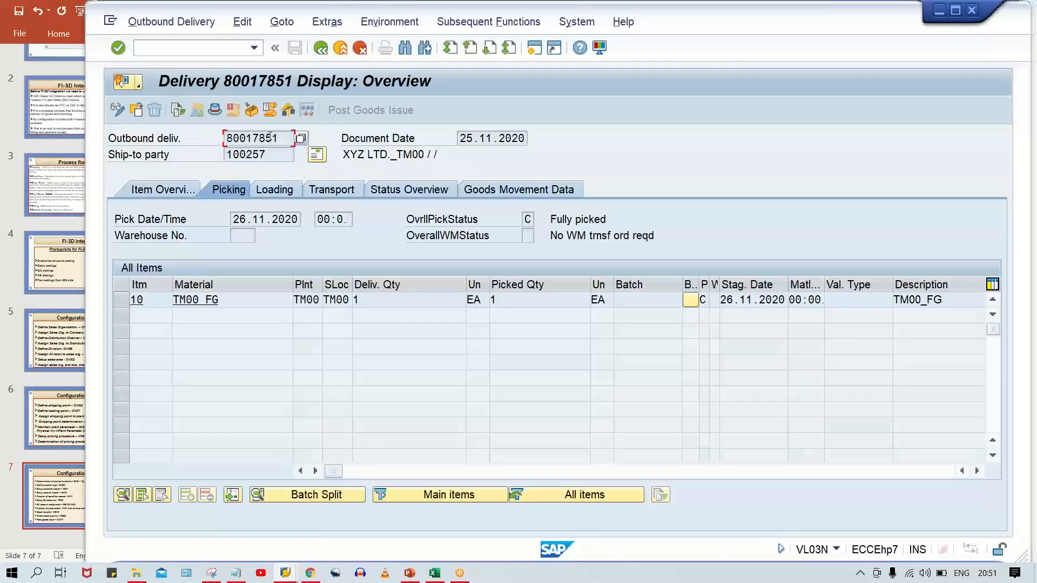
Create an F2 invoice for the displayed delivery with transaction VF01, select item 10, and save the billing document
double_click(270, 137)
click(187, 47)
text(/n)
text(vf01)
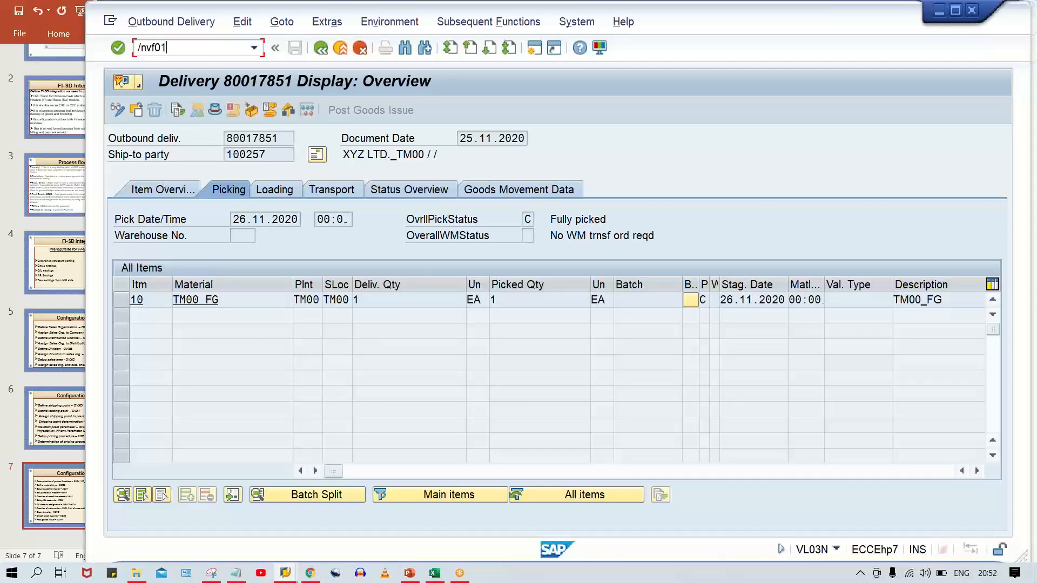
key(Return)
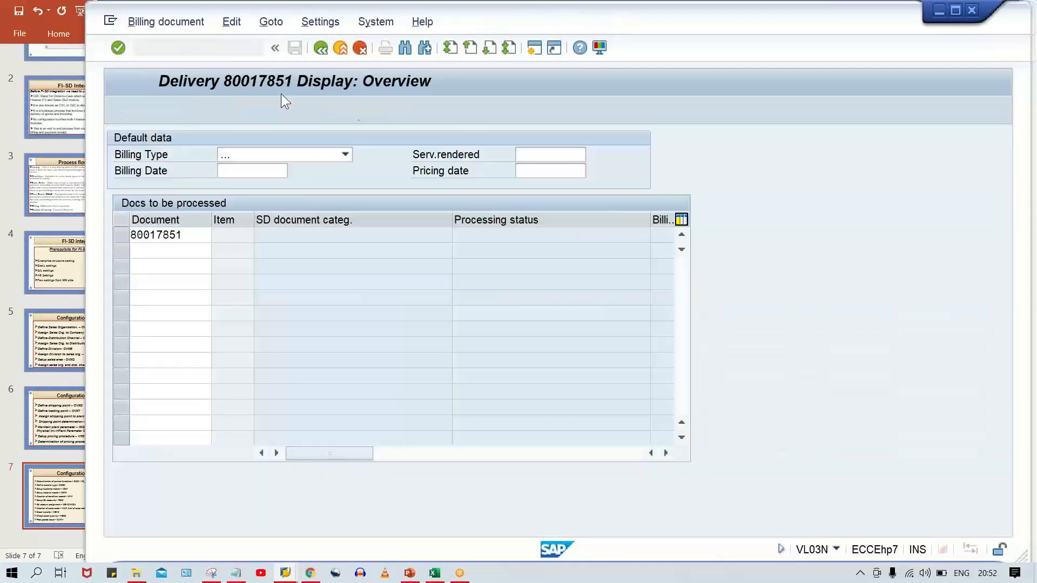
click(187, 230)
key(Return)
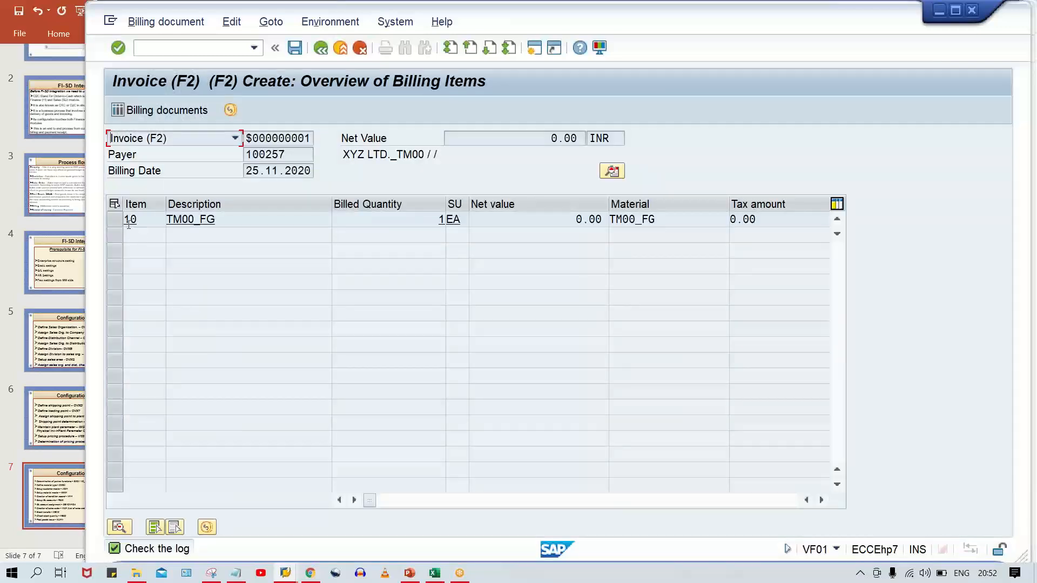
click(112, 218)
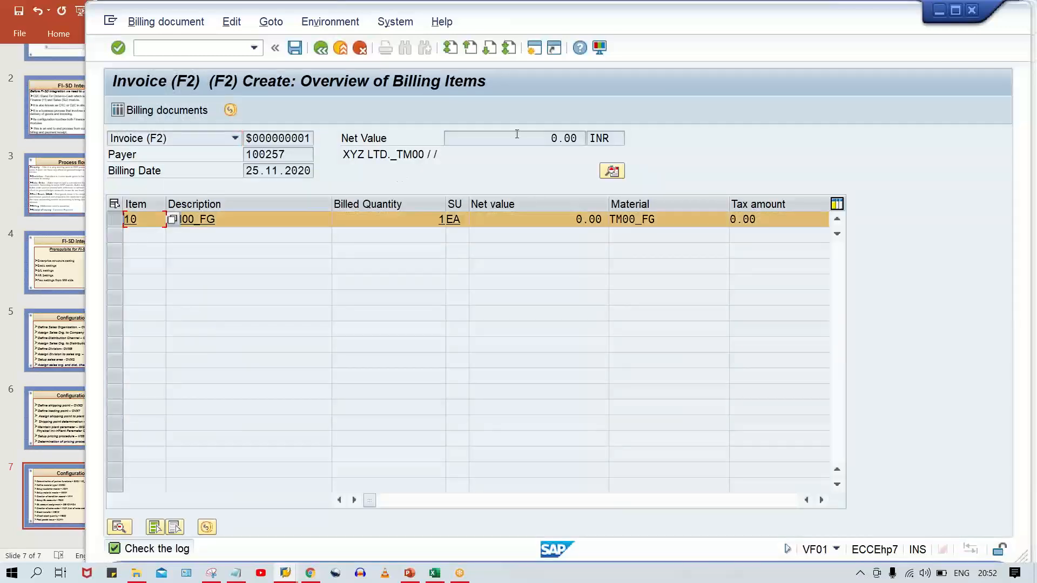
click(295, 49)
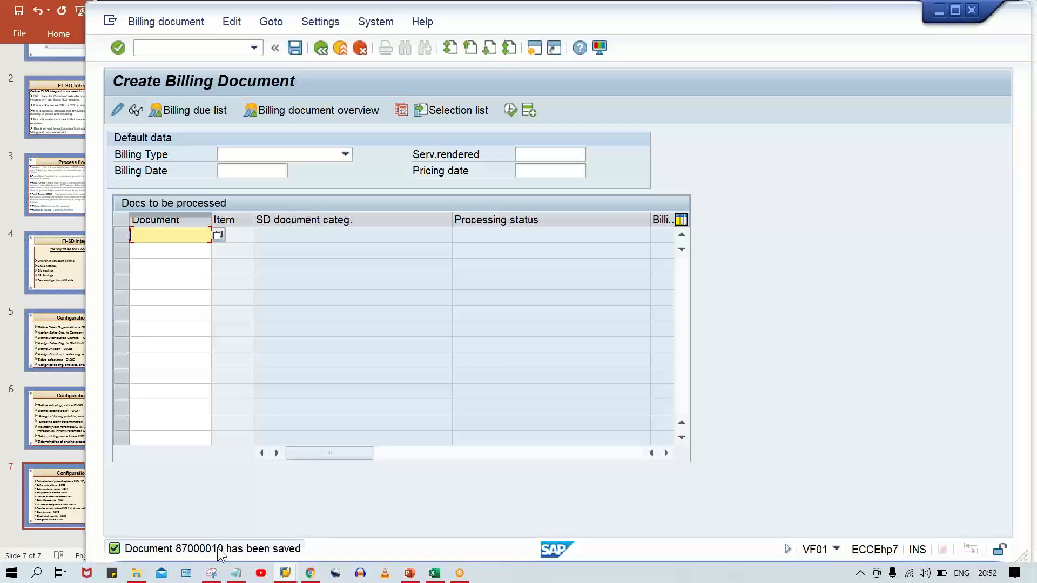
Open the saved billing document's display screen and try to view its accounting document
click(179, 27)
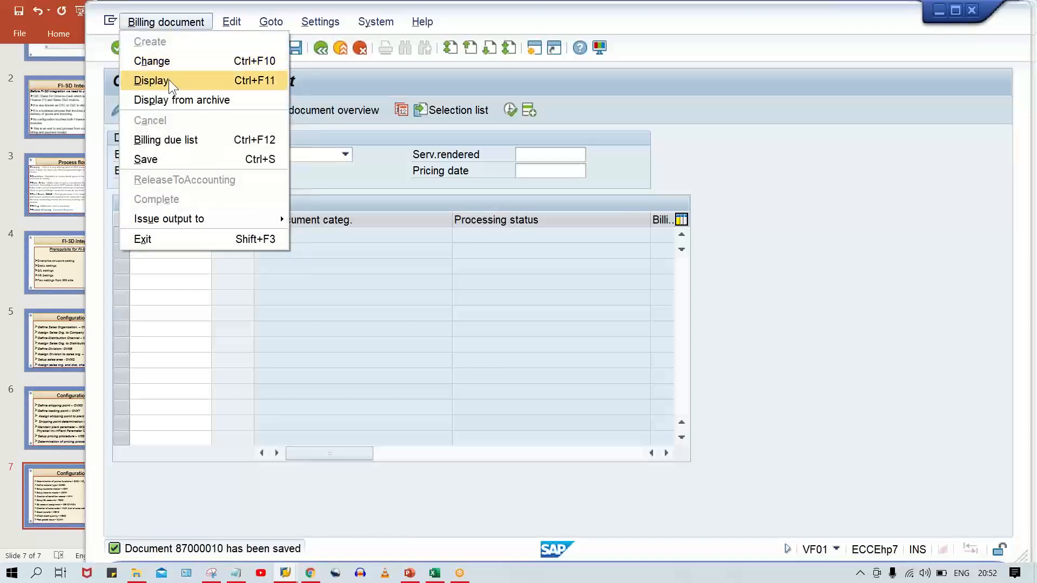
click(167, 82)
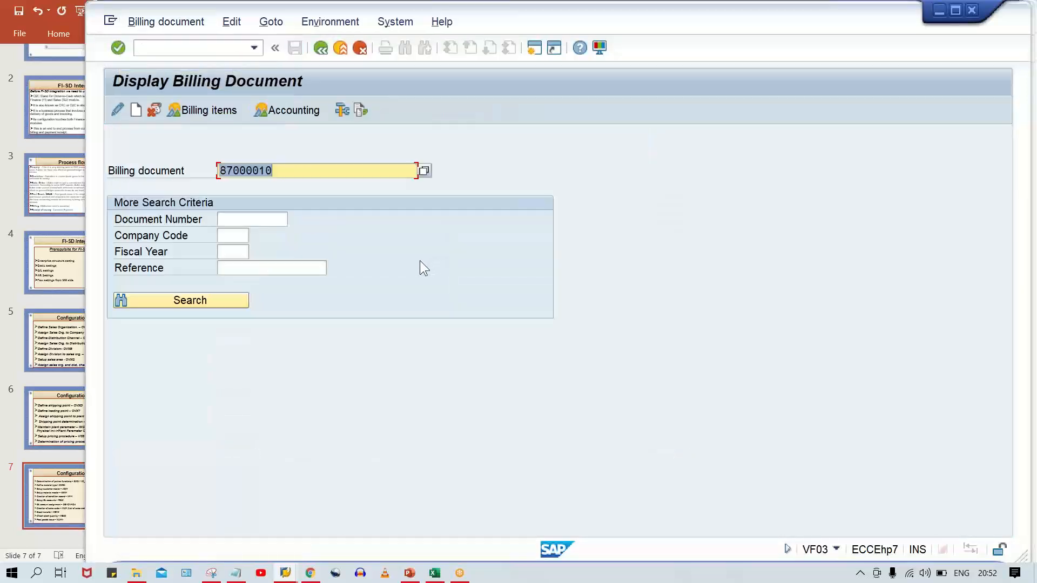
click(284, 108)
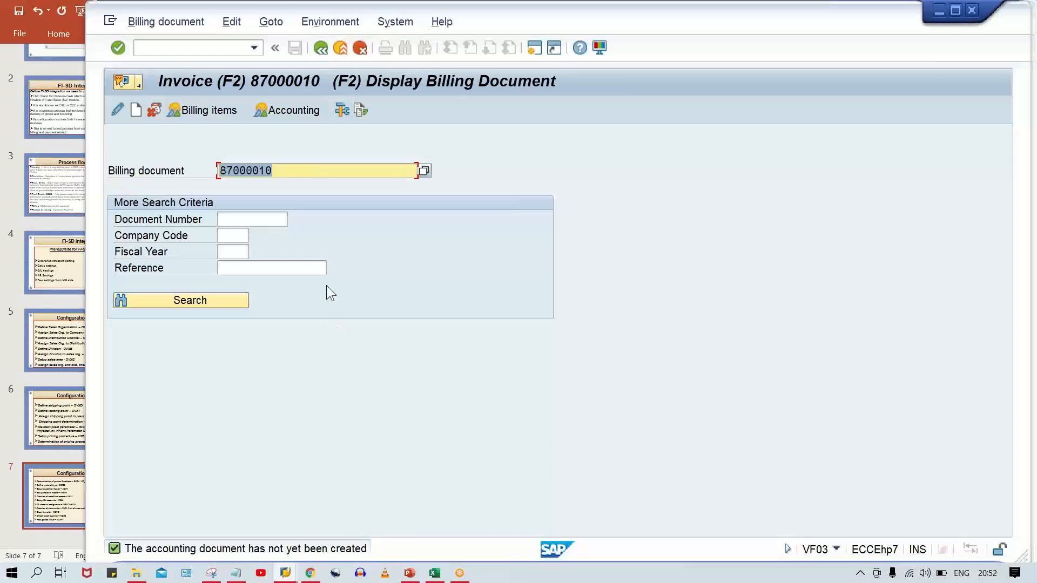
Examine the account determination analysis of the billing document, select procedure KOFI00, and return to the display screen
click(340, 112)
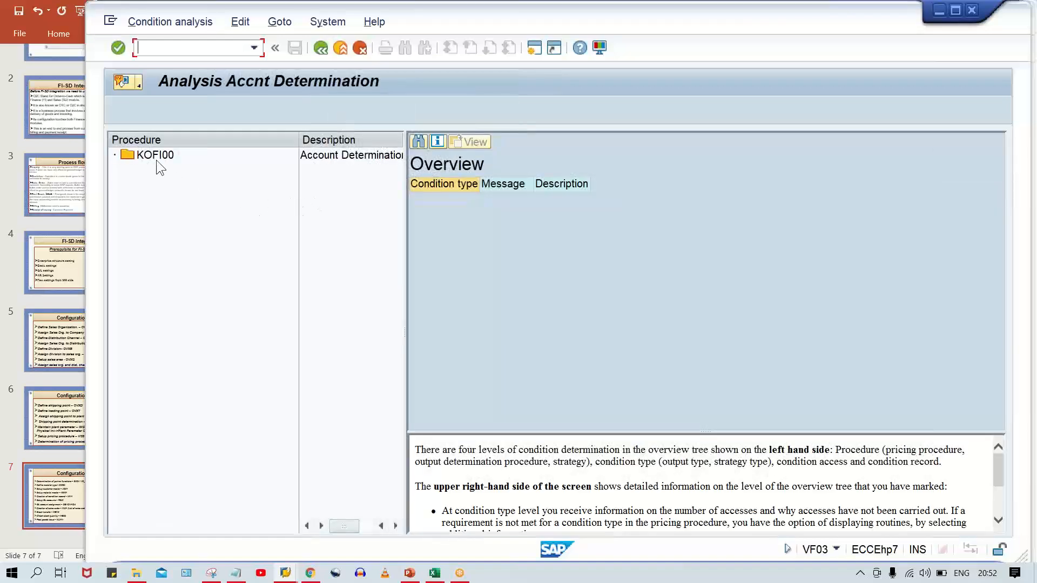
click(380, 153)
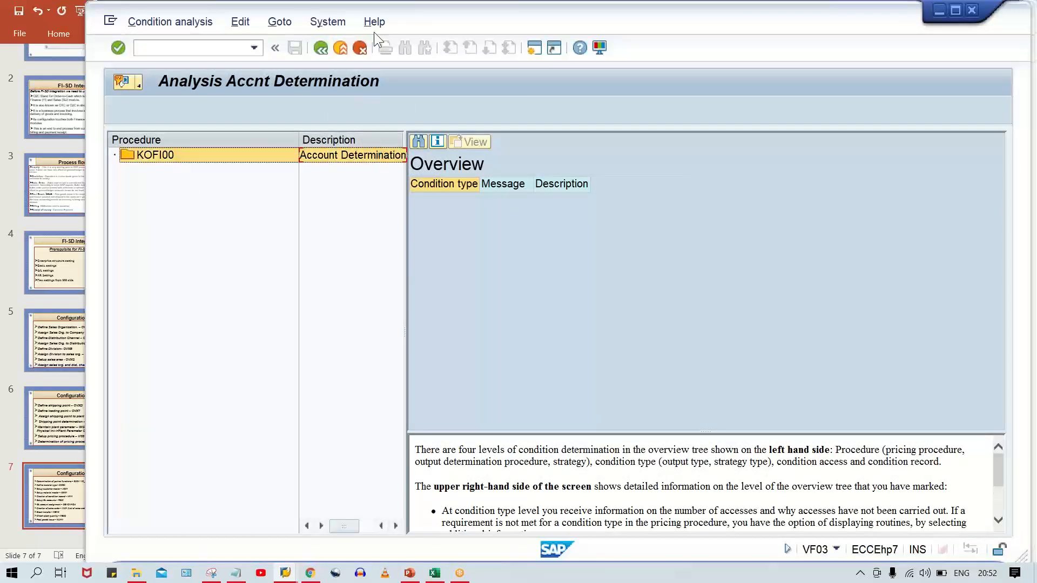
click(321, 49)
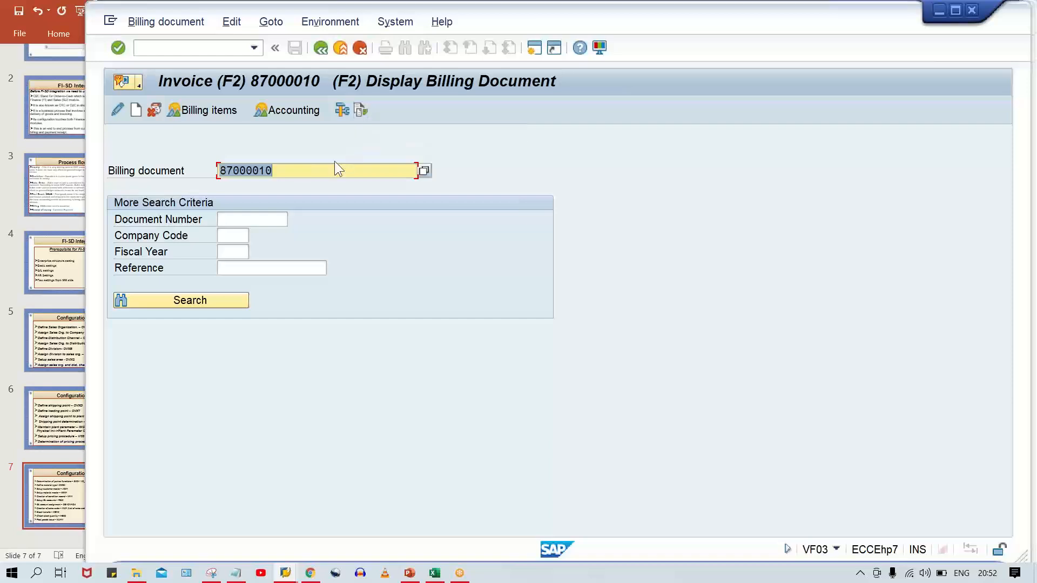
Open the same billing document for change with transaction VF02 and try to release it to accounting
click(320, 170)
double_click(320, 170)
click(320, 170)
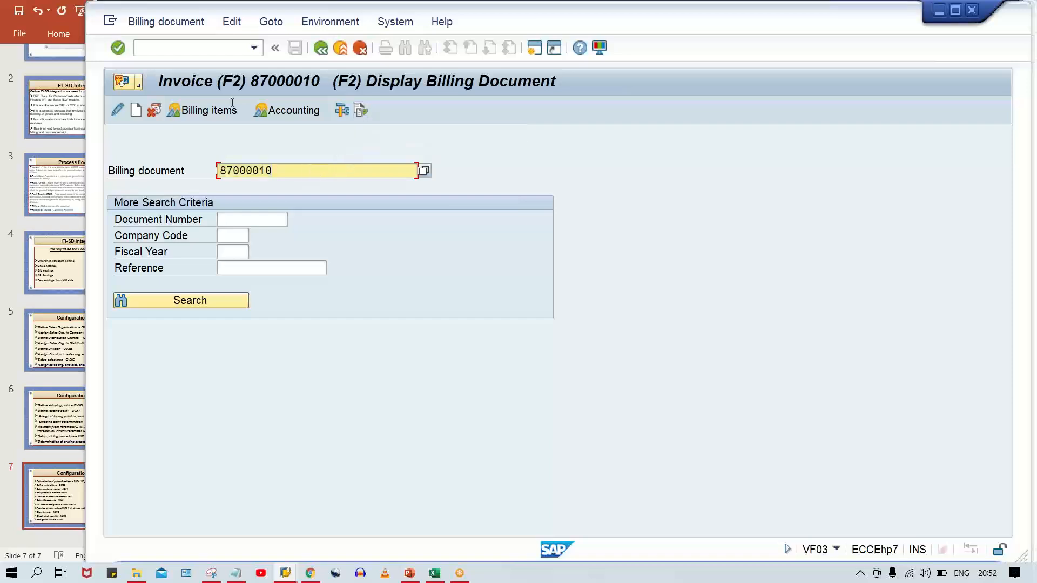
click(242, 49)
text(/)
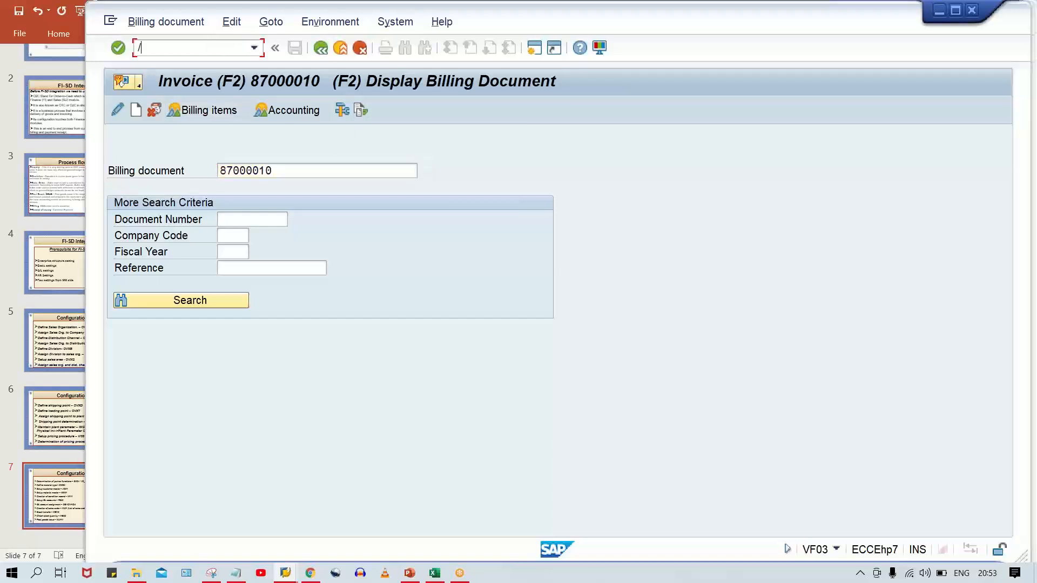
text(nvf02)
key(Return)
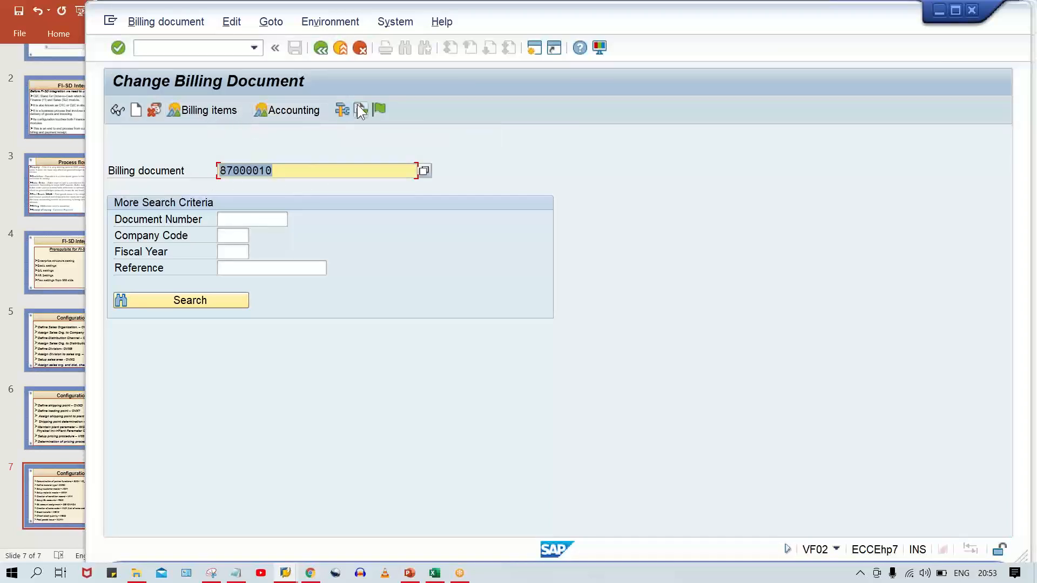
click(378, 110)
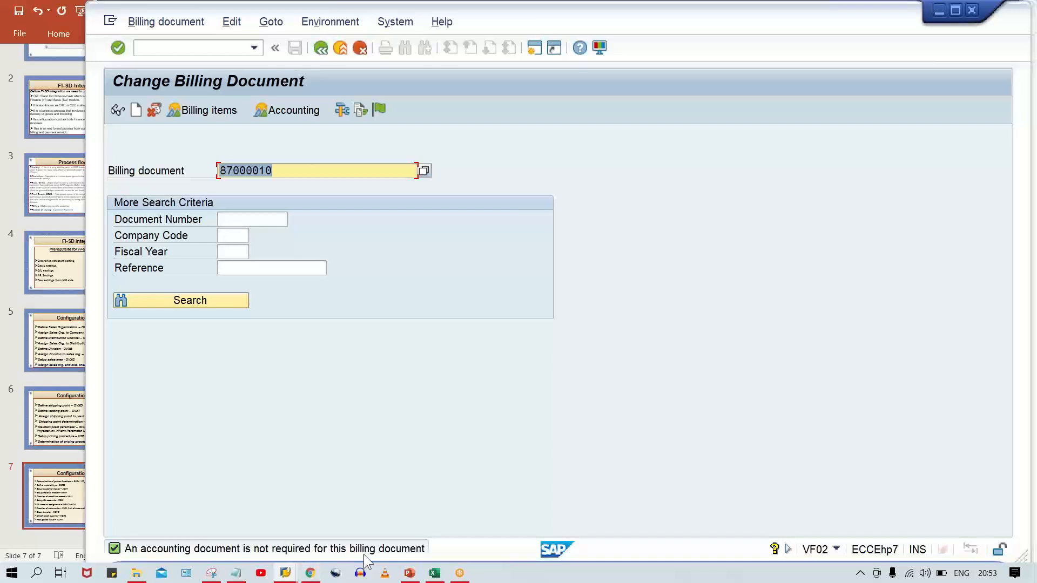
Open the billing items overview, select item 10, and try to view its accounting document
key(Return)
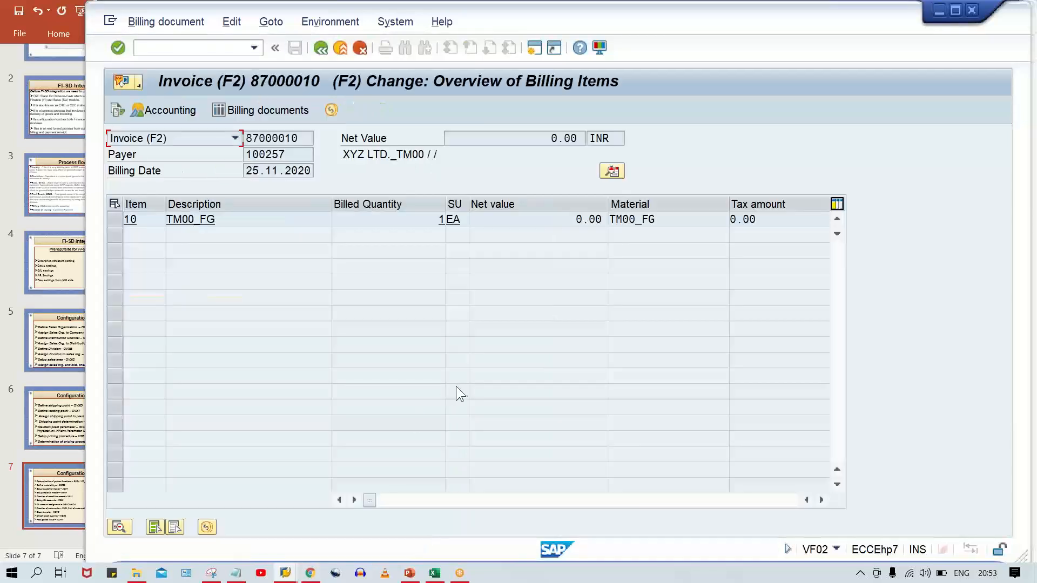
click(139, 113)
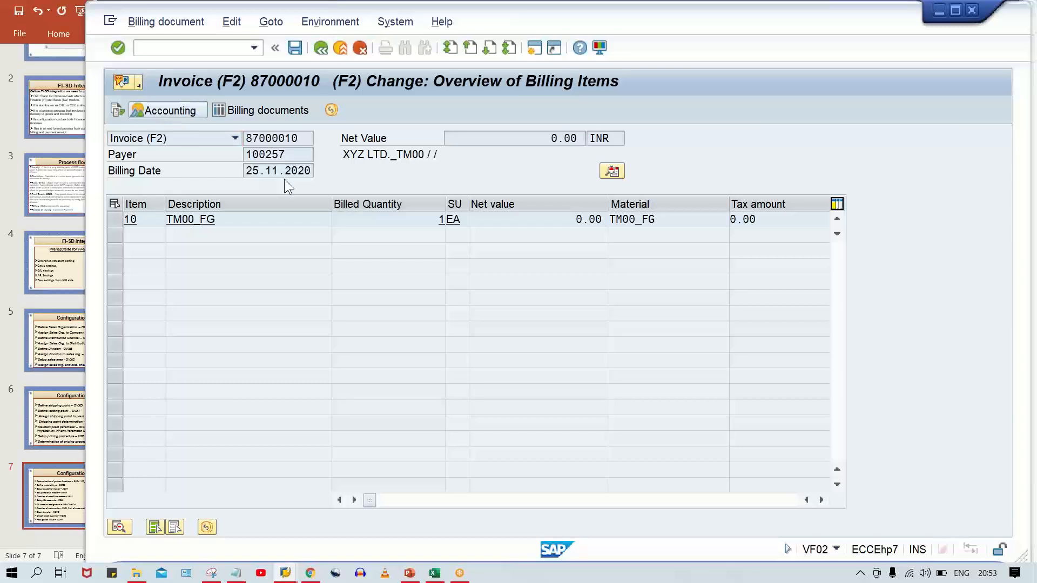
click(117, 218)
click(180, 115)
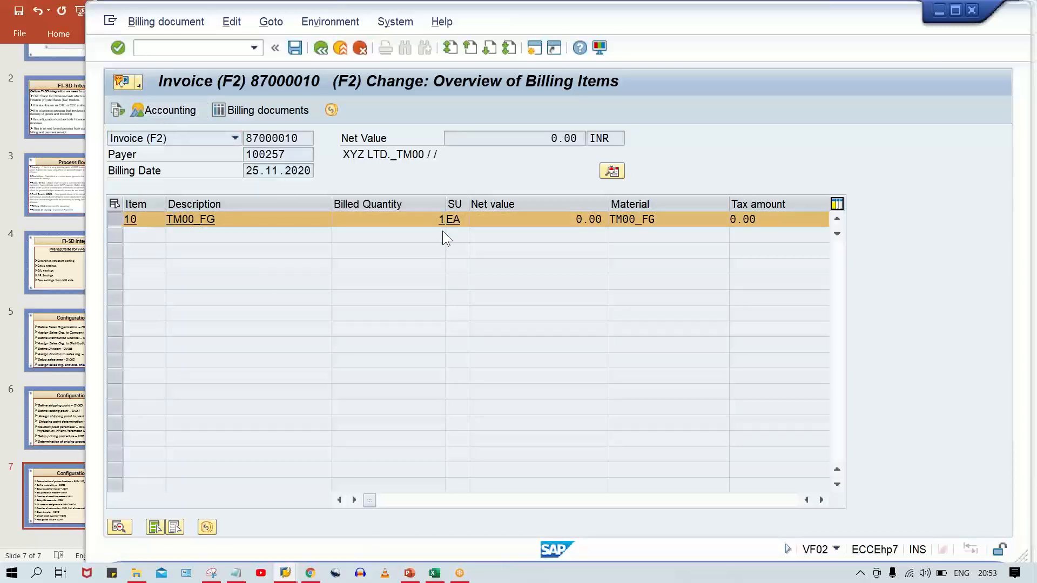
click(162, 110)
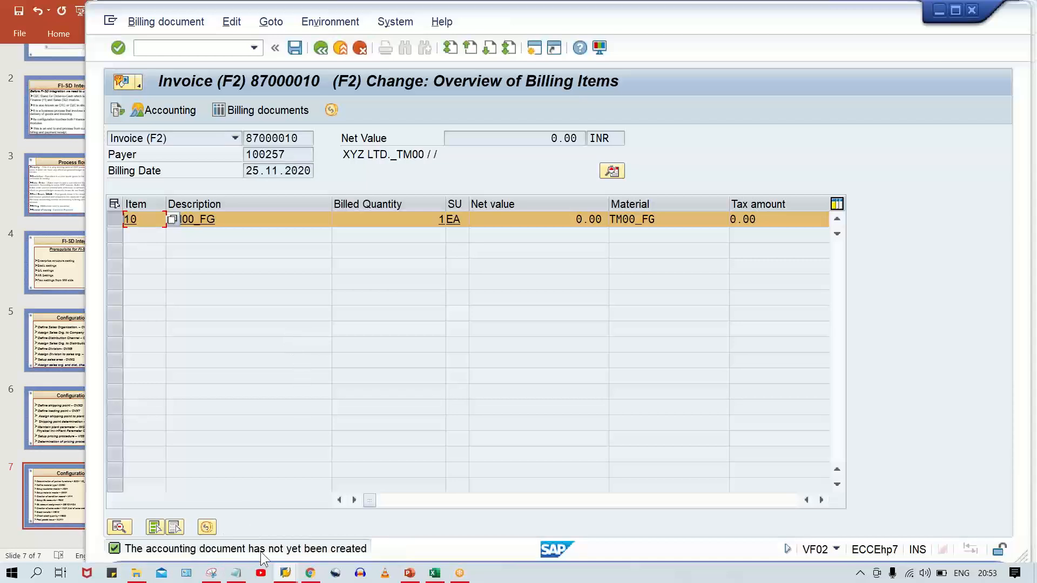
Look at the selection screen for the list of billing documents and return to the initial Change Billing Document screen
click(286, 110)
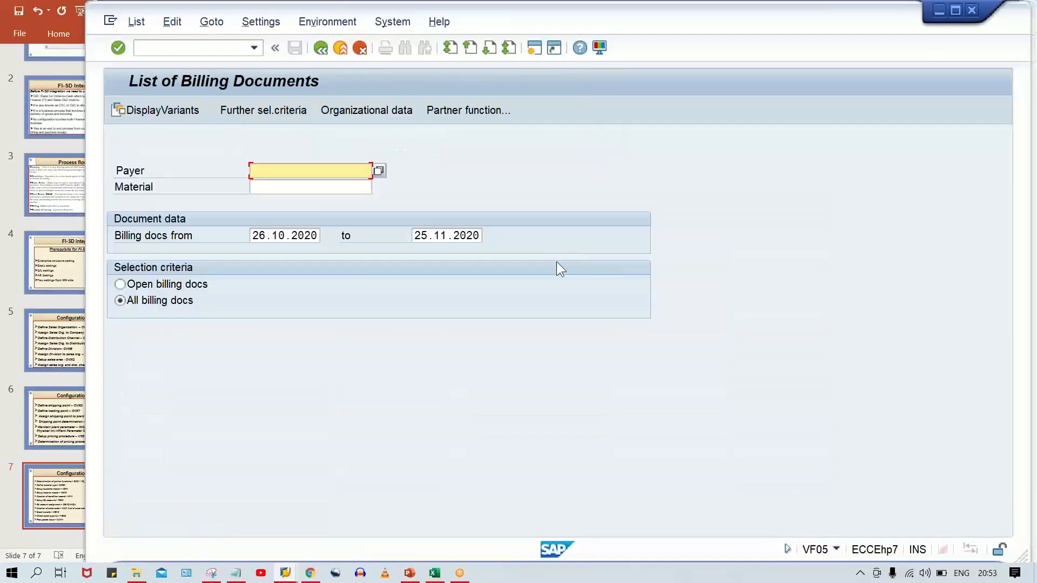
click(137, 22)
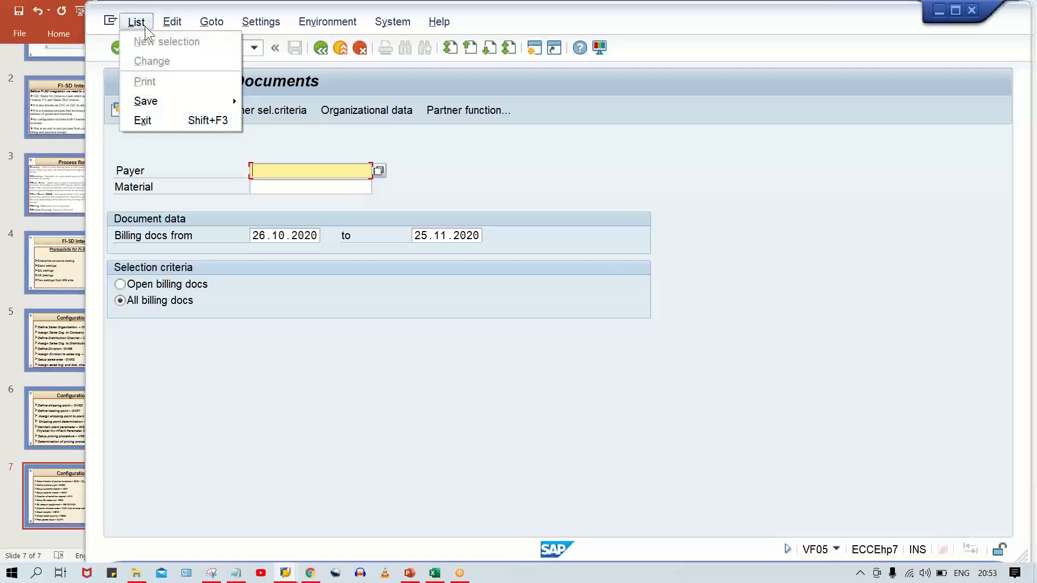
click(588, 226)
click(322, 52)
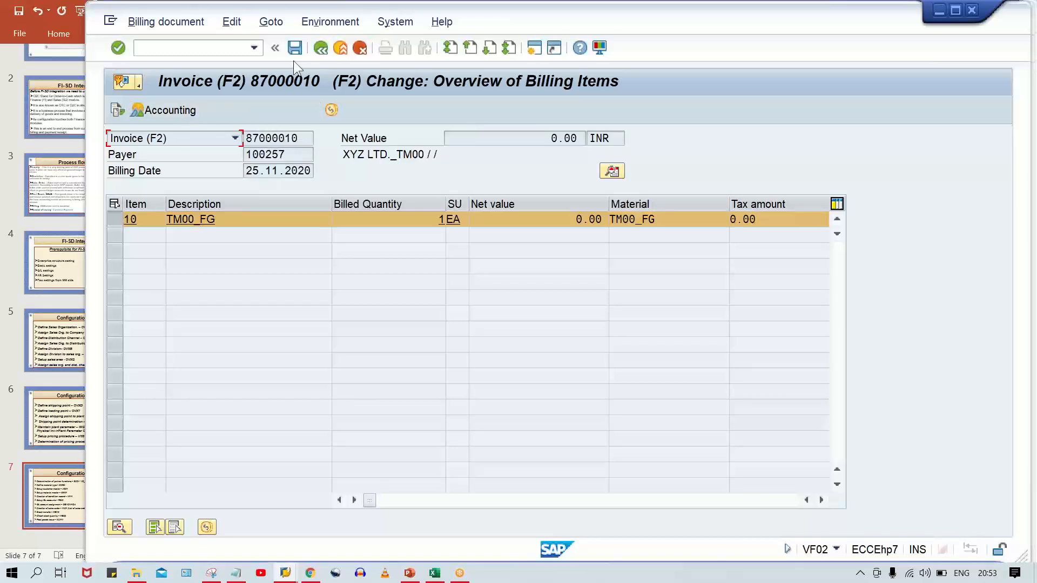
click(322, 50)
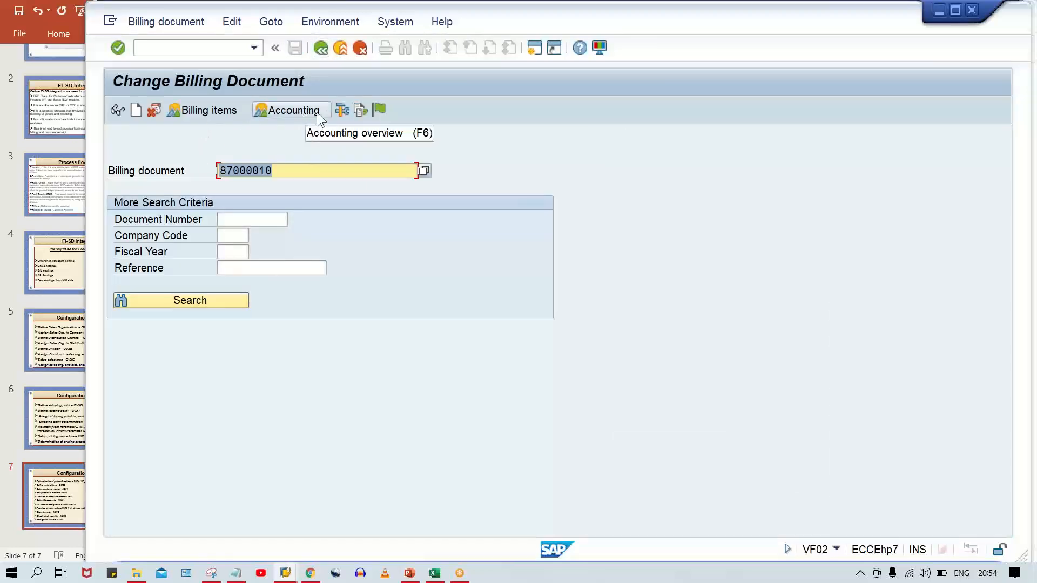
Check procedure KOFI00 in the account determination analysis from change mode and return to the billing document
click(335, 110)
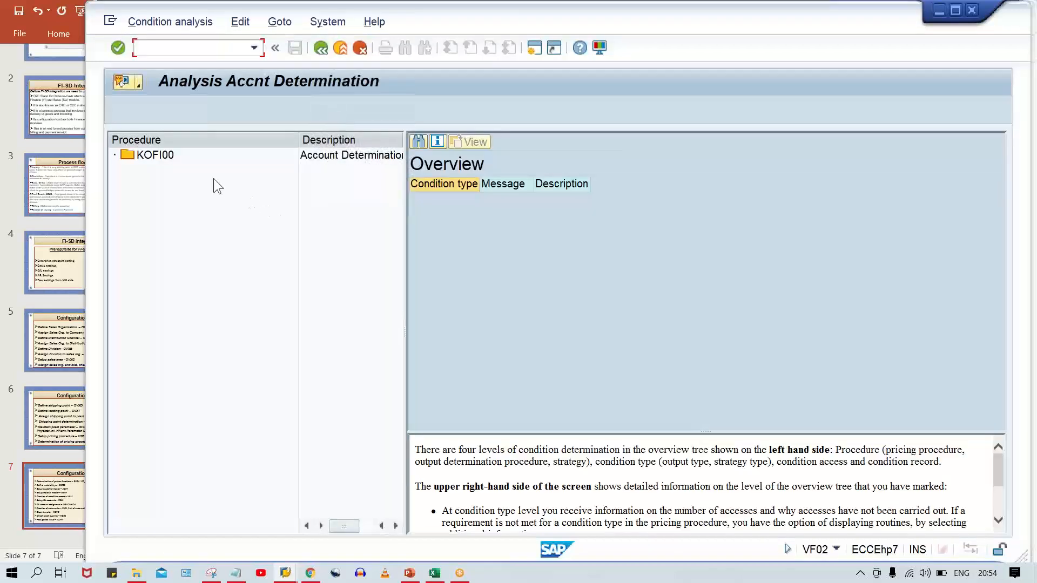
click(316, 157)
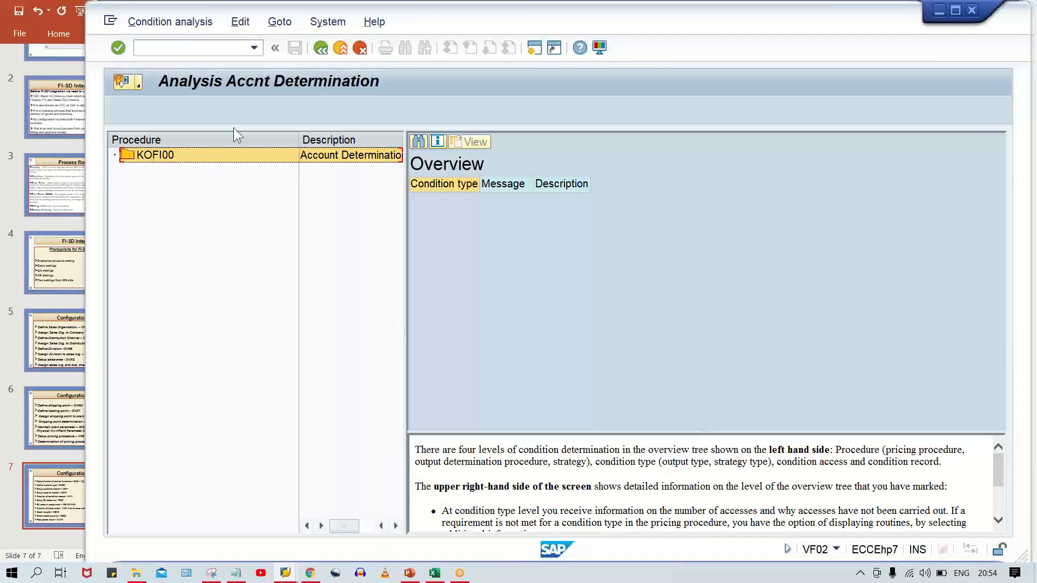
click(320, 48)
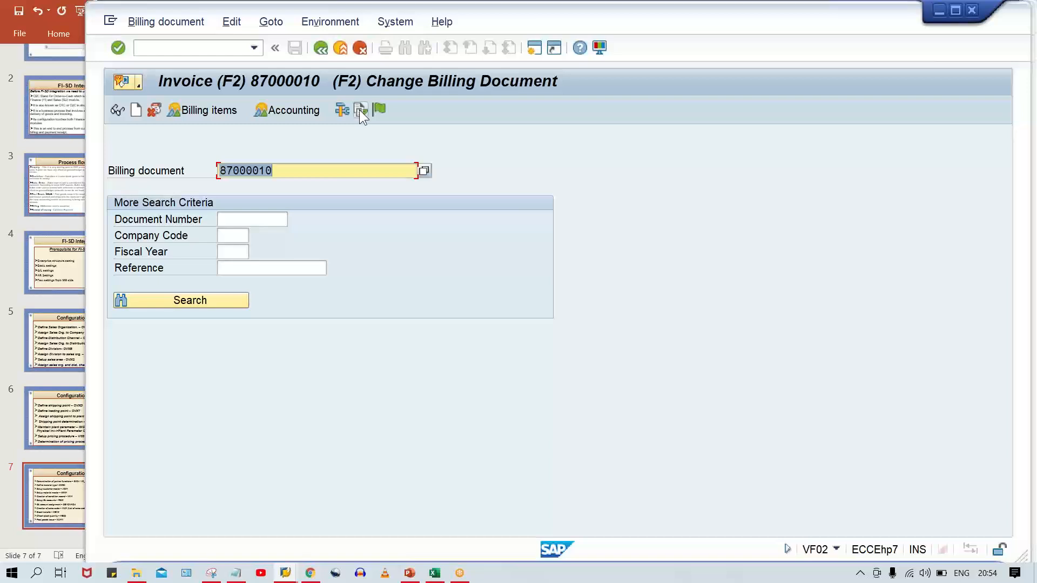
Examine the order, delivery and invoice statuses in the document flow and show the invoice's item details
click(360, 110)
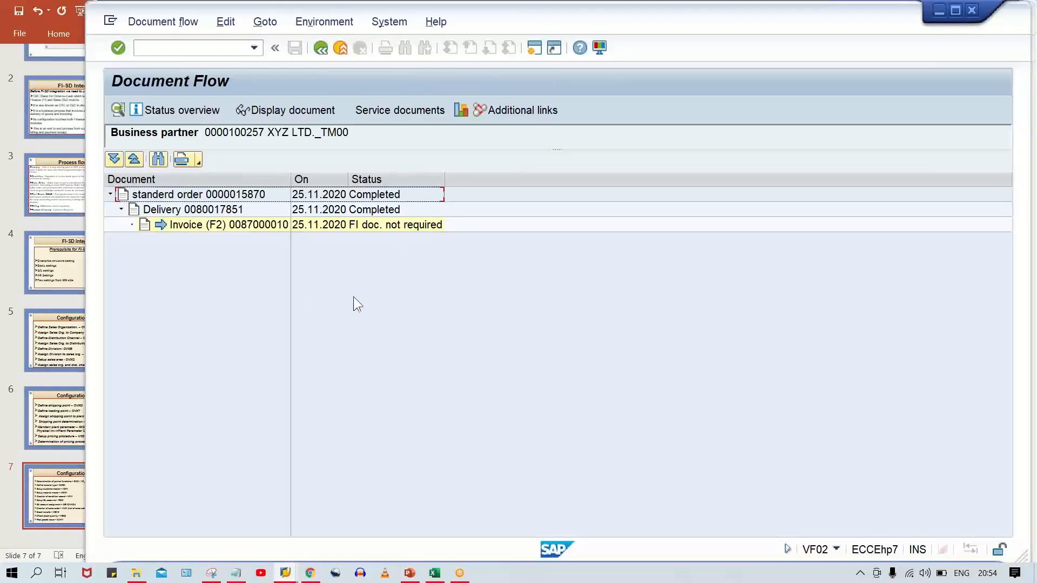
click(231, 195)
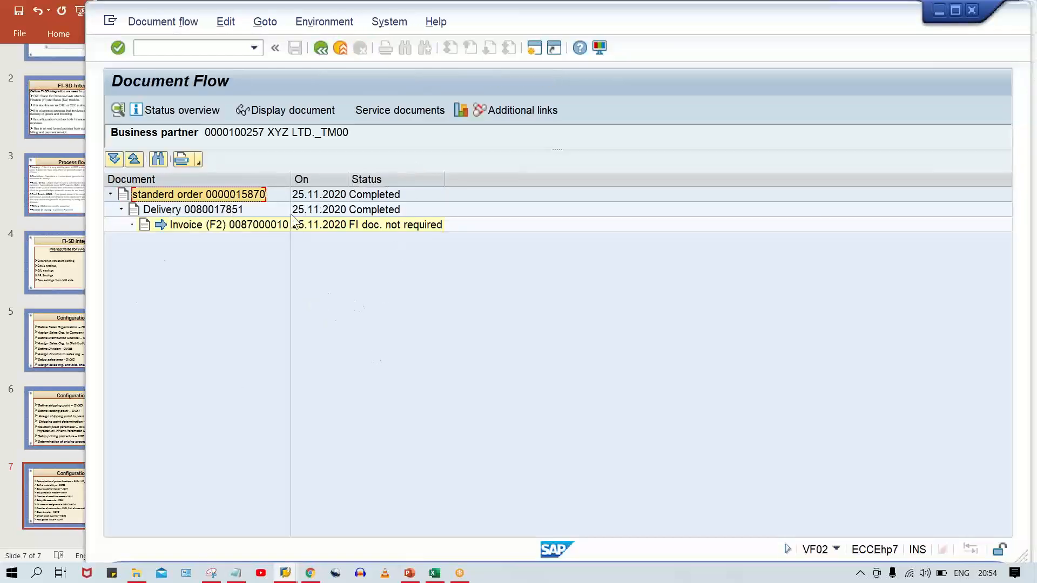
click(232, 208)
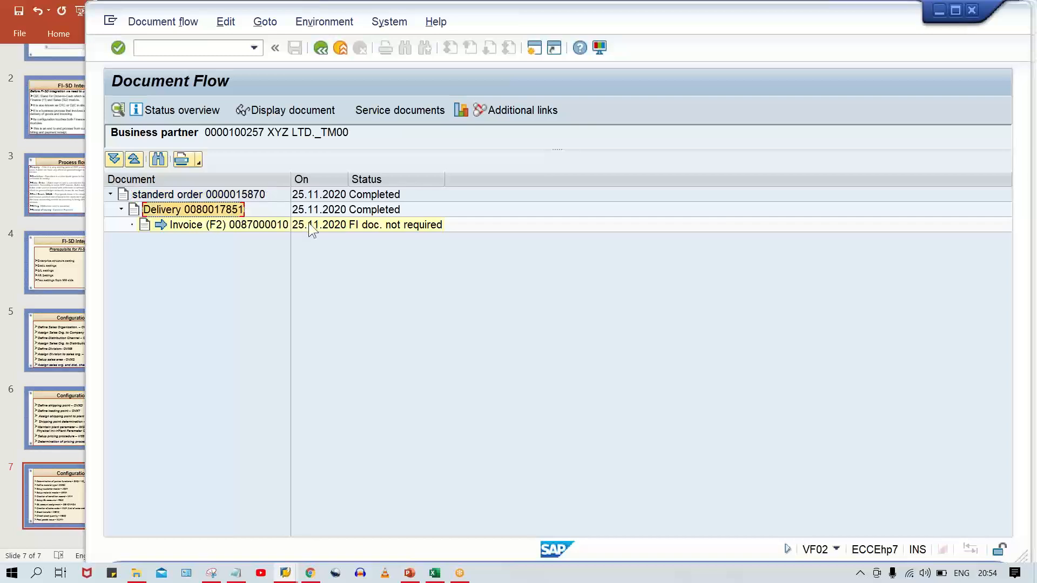
click(276, 229)
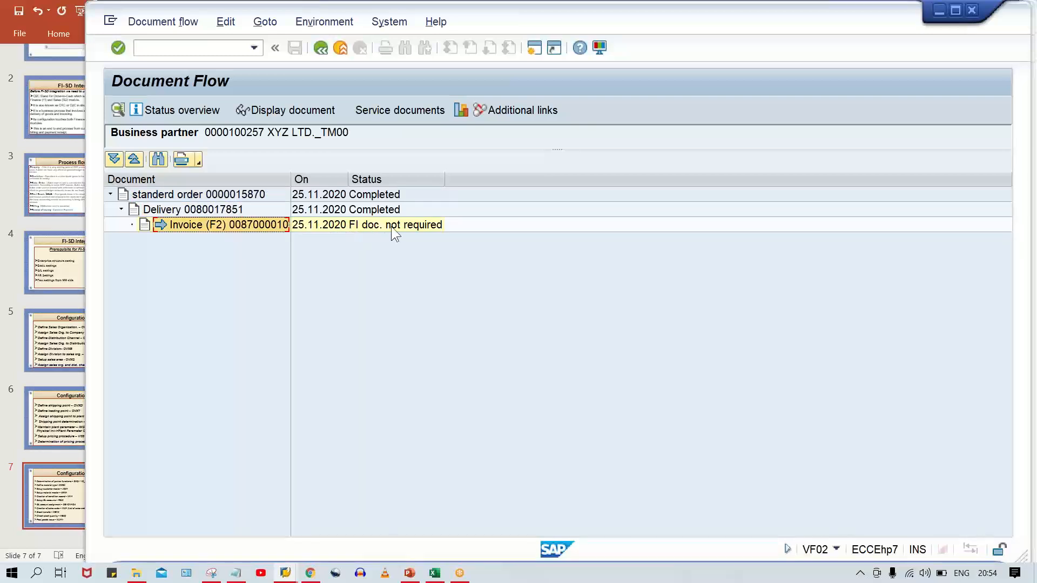
double_click(235, 229)
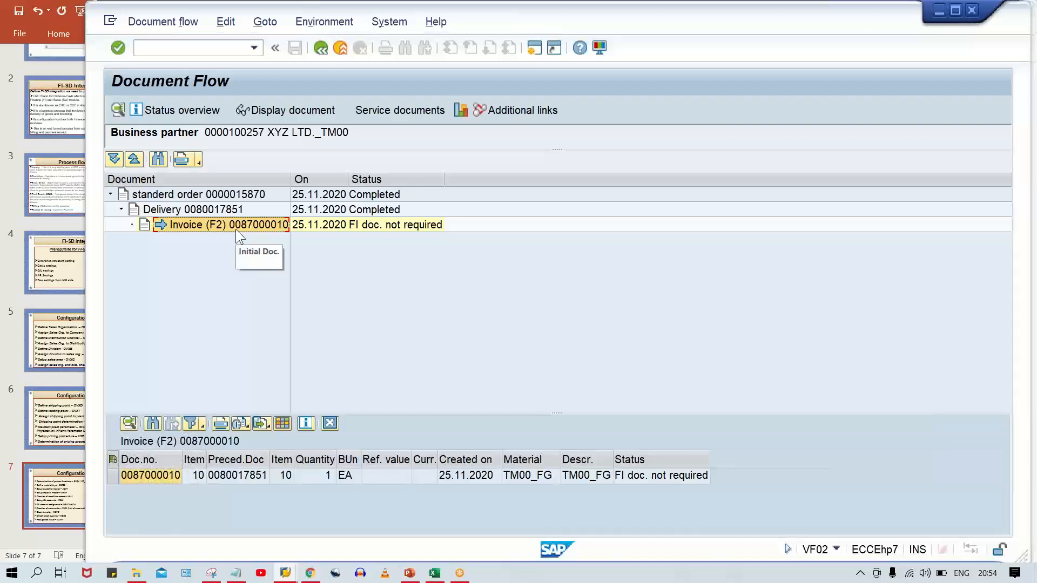
click(637, 480)
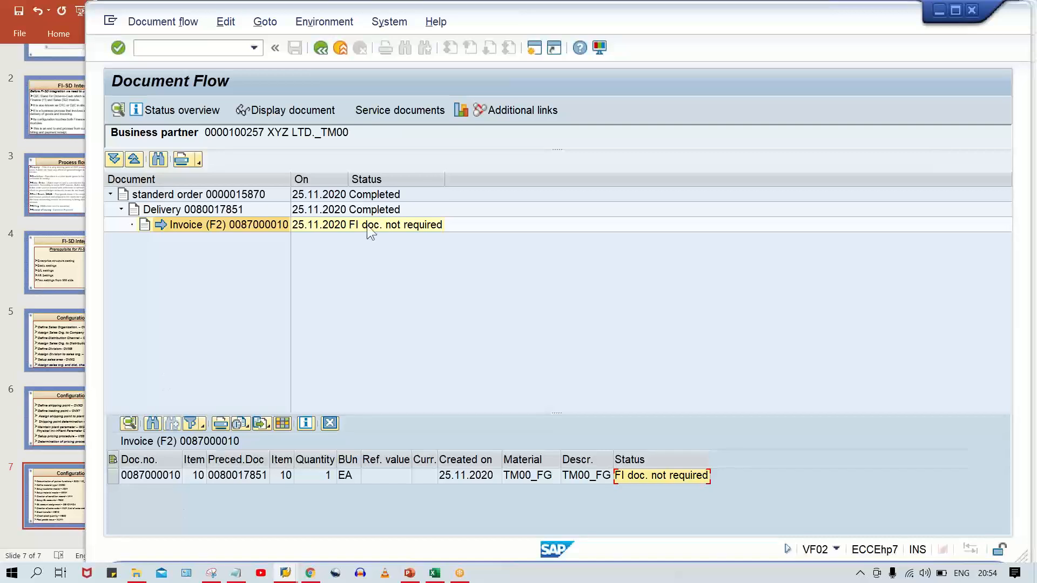
click(153, 475)
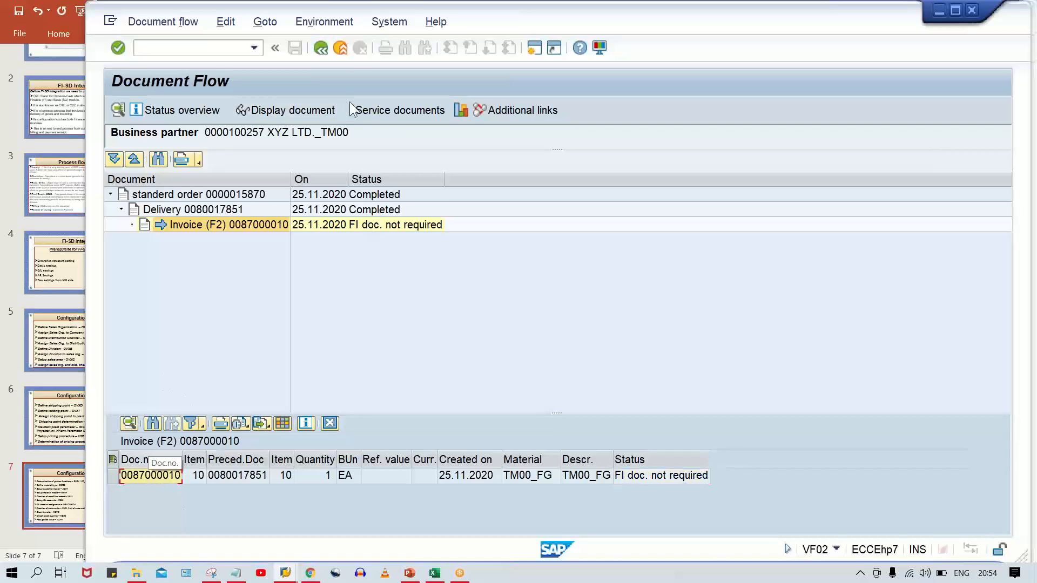
Display the invoice from the document flow and return to the initial Change Billing Document screen
click(288, 112)
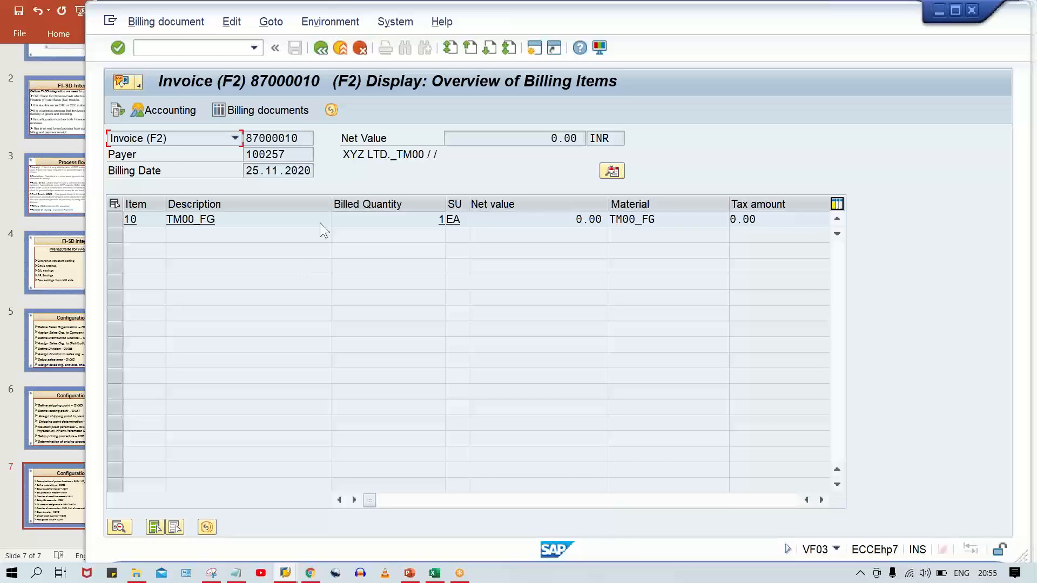
click(320, 48)
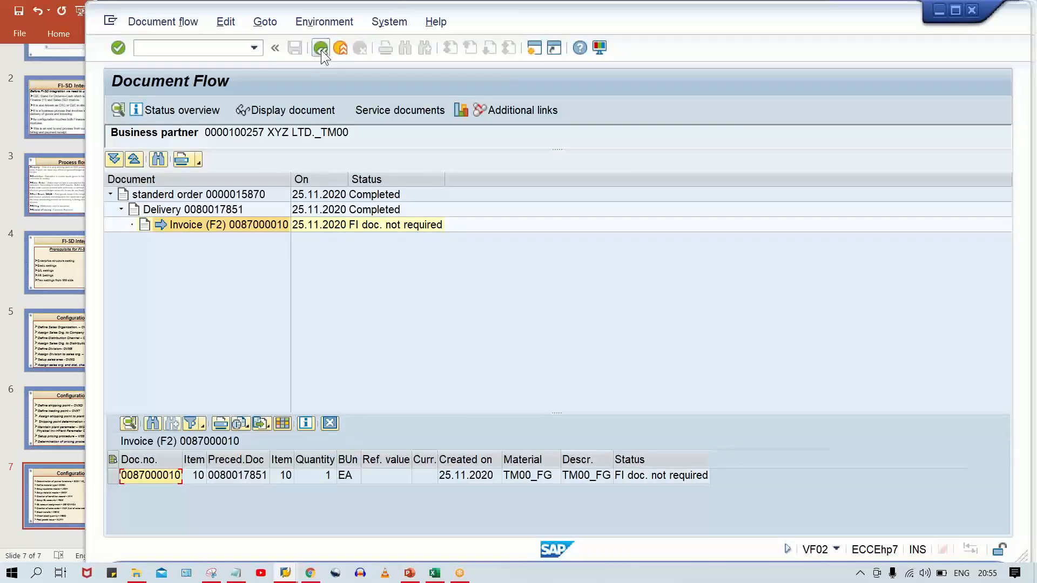
click(321, 48)
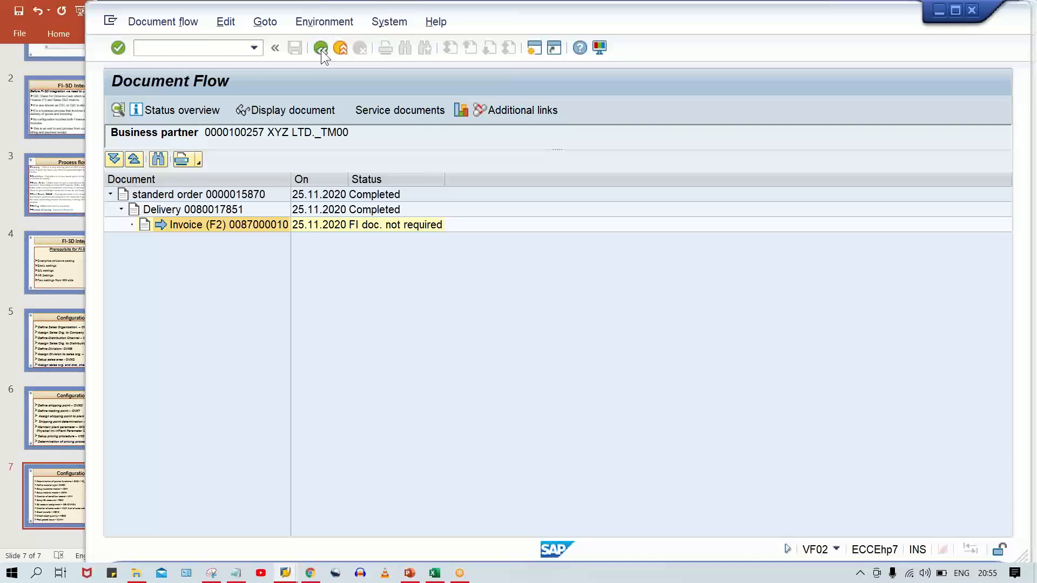
click(320, 49)
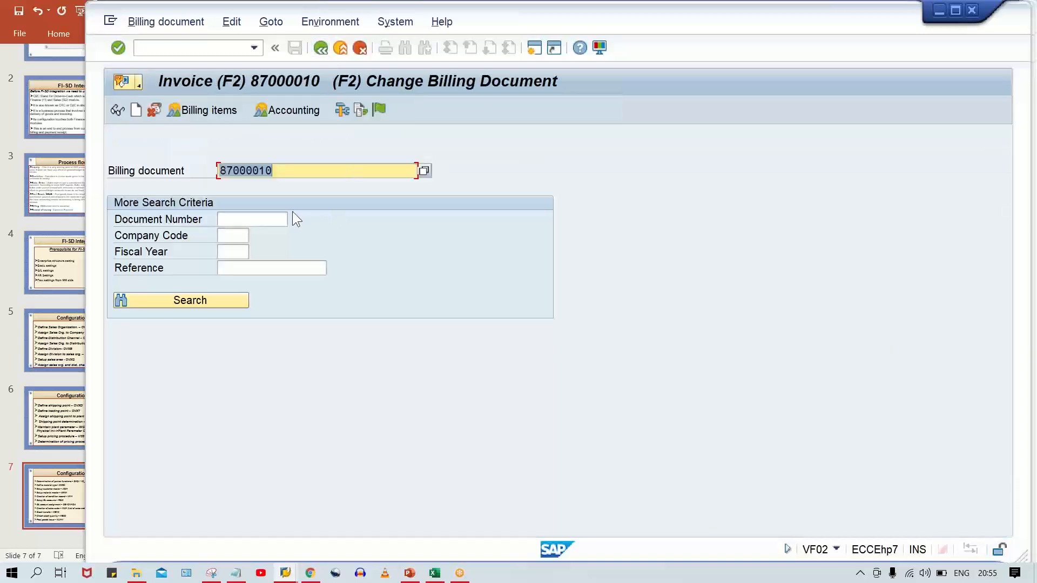
Switch the billing document from change to display mode and check which billing document functions are available
click(182, 24)
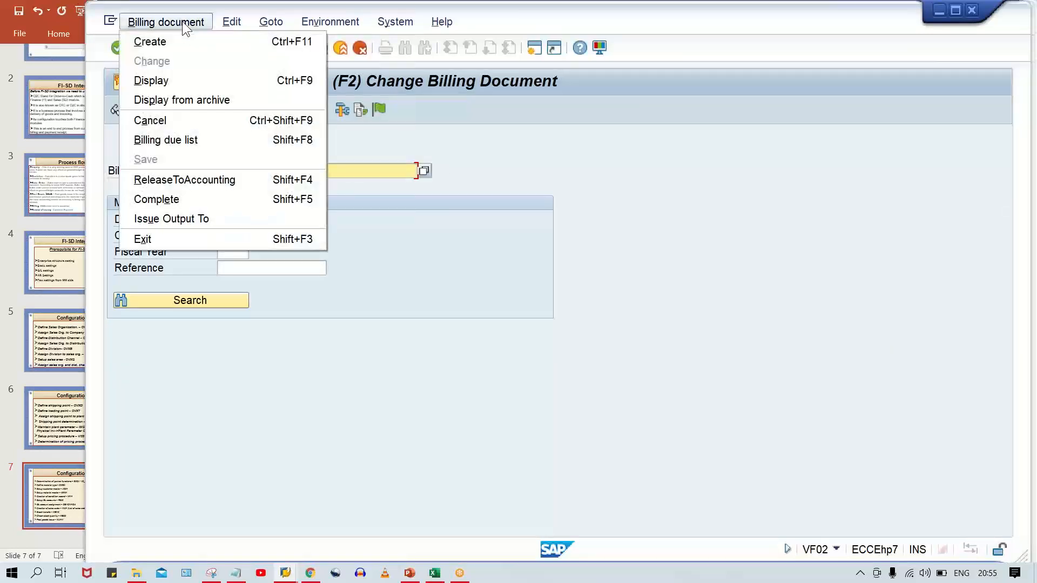
click(180, 82)
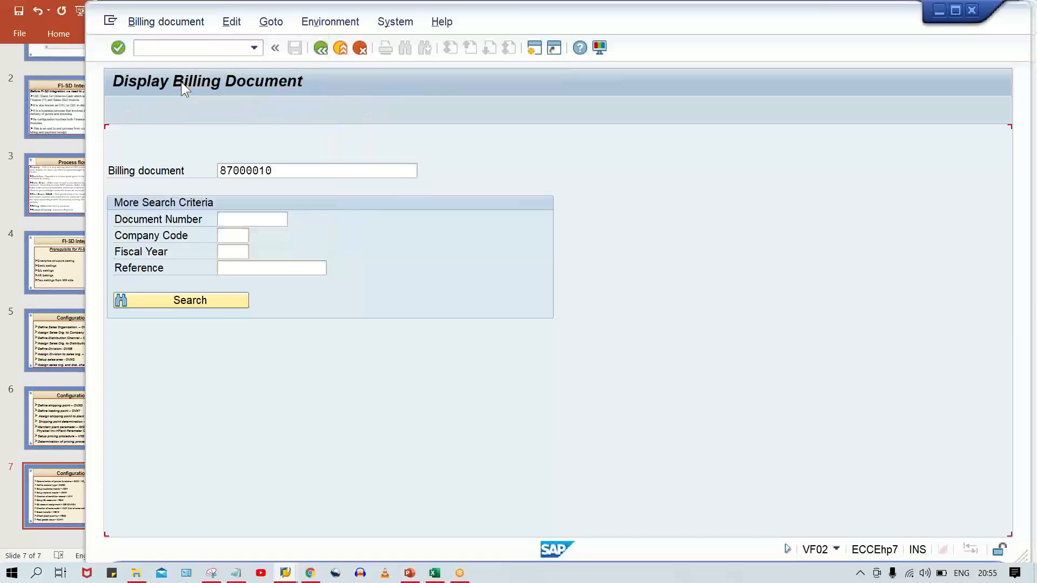
click(162, 21)
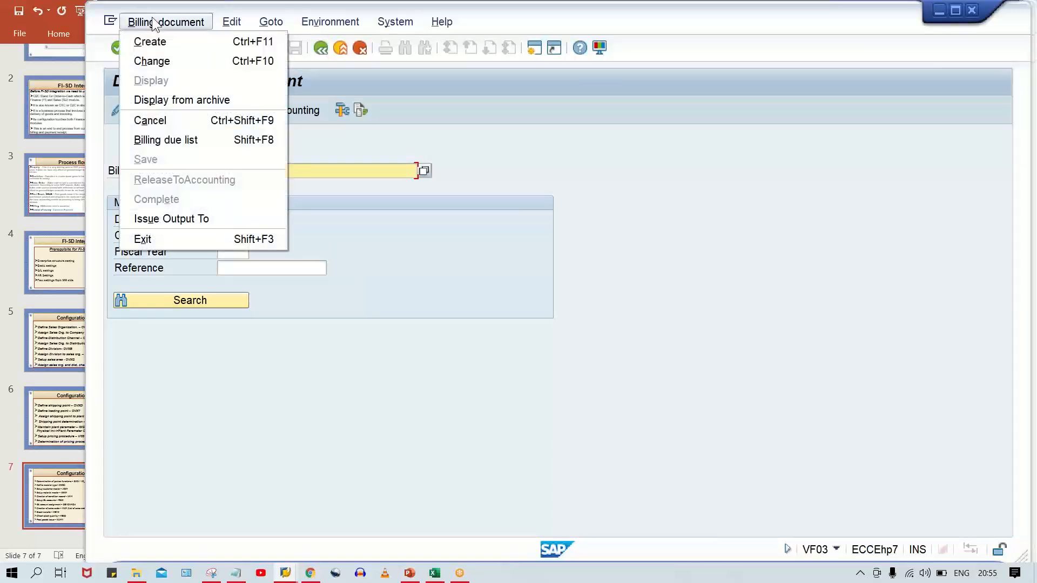
click(439, 204)
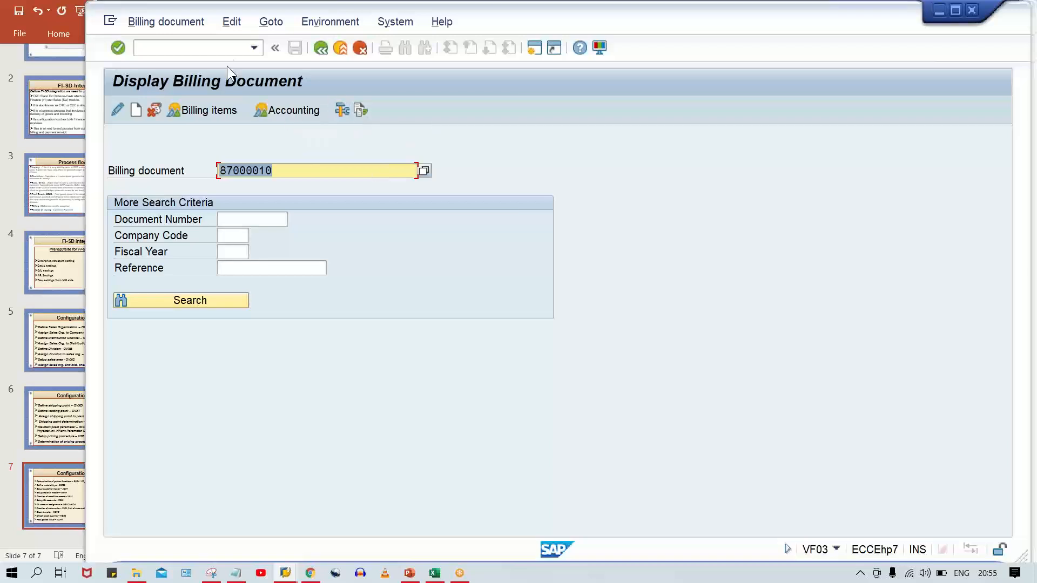
Reopen the Change Billing Document screen with transaction VF02
click(253, 48)
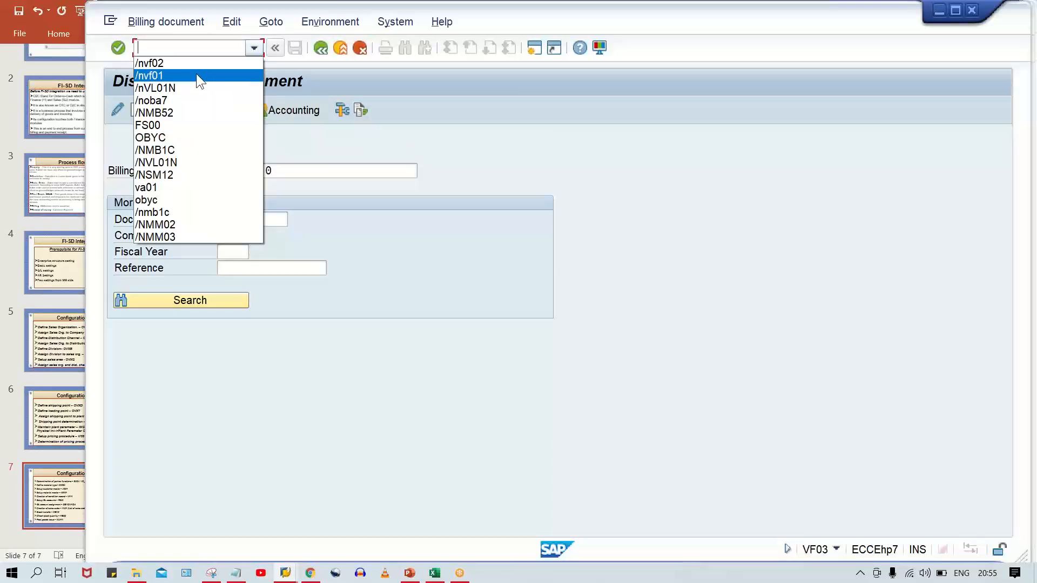
click(196, 67)
key(Return)
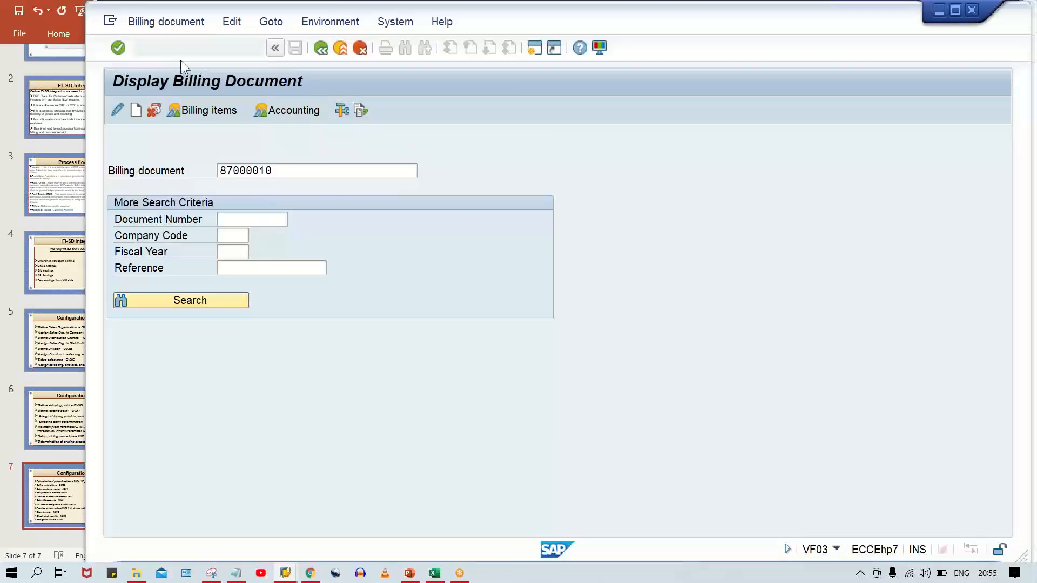
Try to release the billing document to accounting and read the long text of the returned message
click(196, 23)
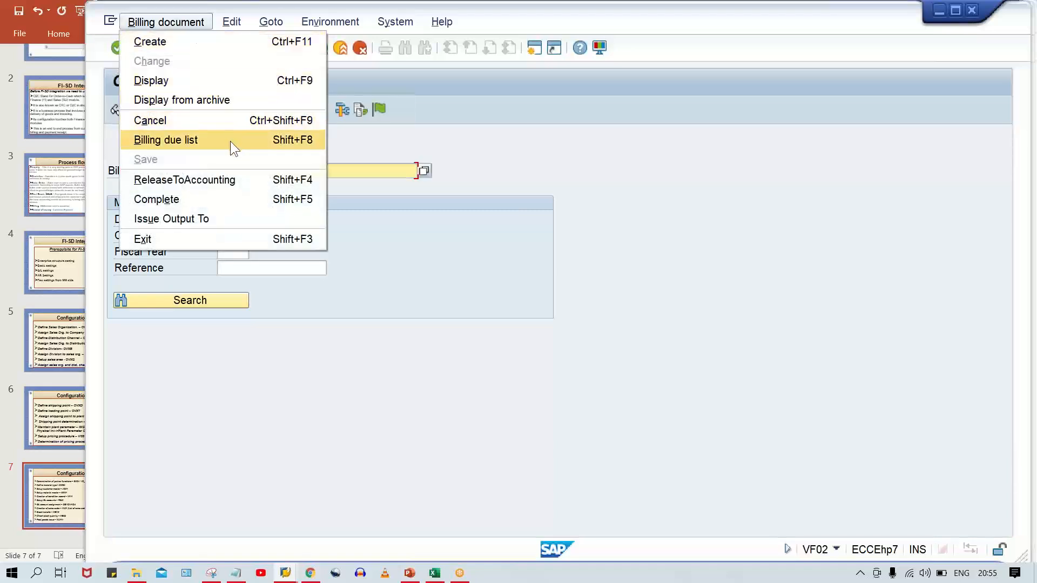
click(219, 181)
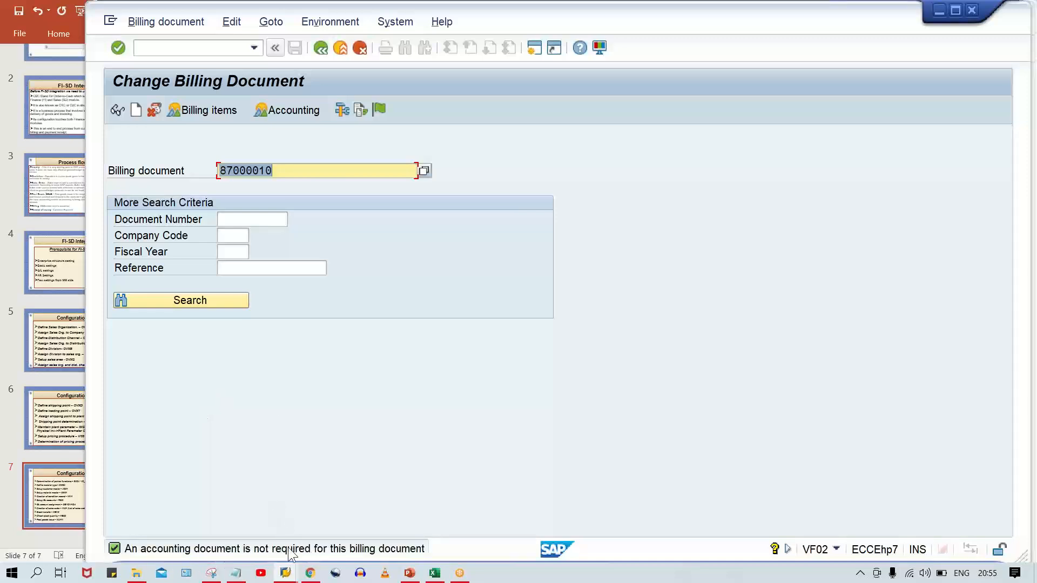
double_click(336, 551)
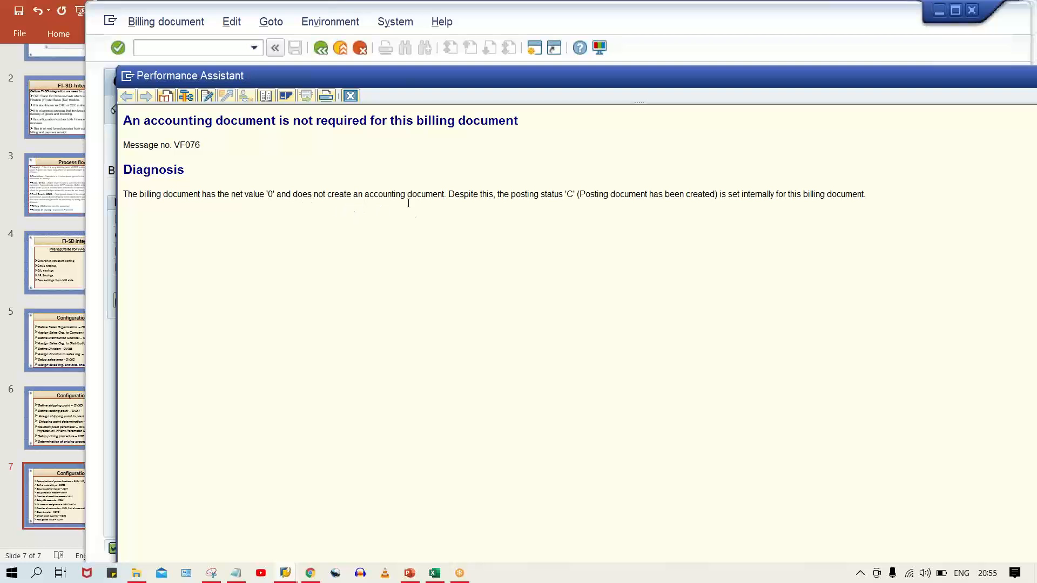
click(351, 96)
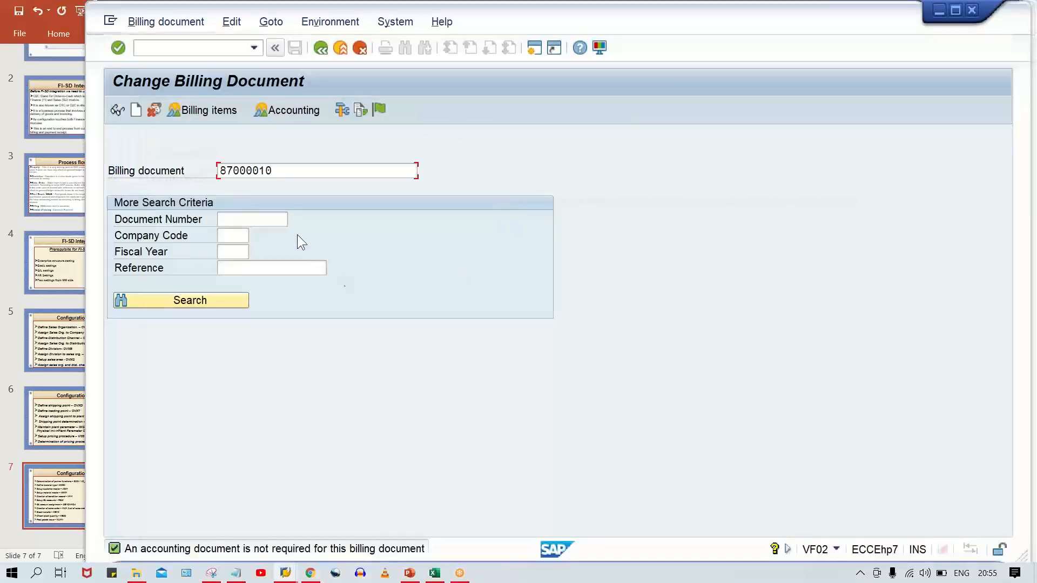
Open the invoice in change mode, display the item data of TM00_FG and check the available Usage options
double_click(292, 170)
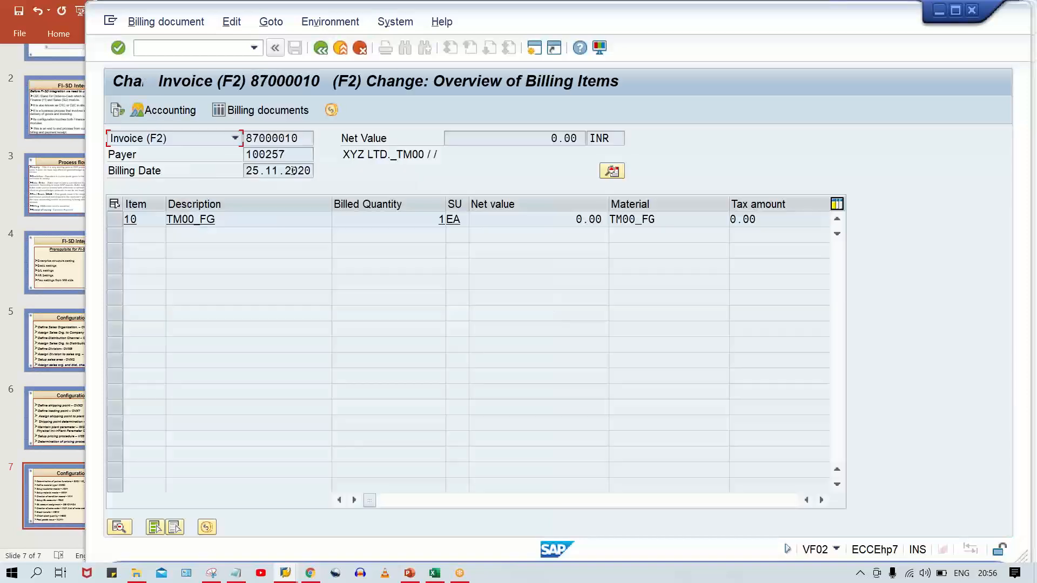
click(541, 219)
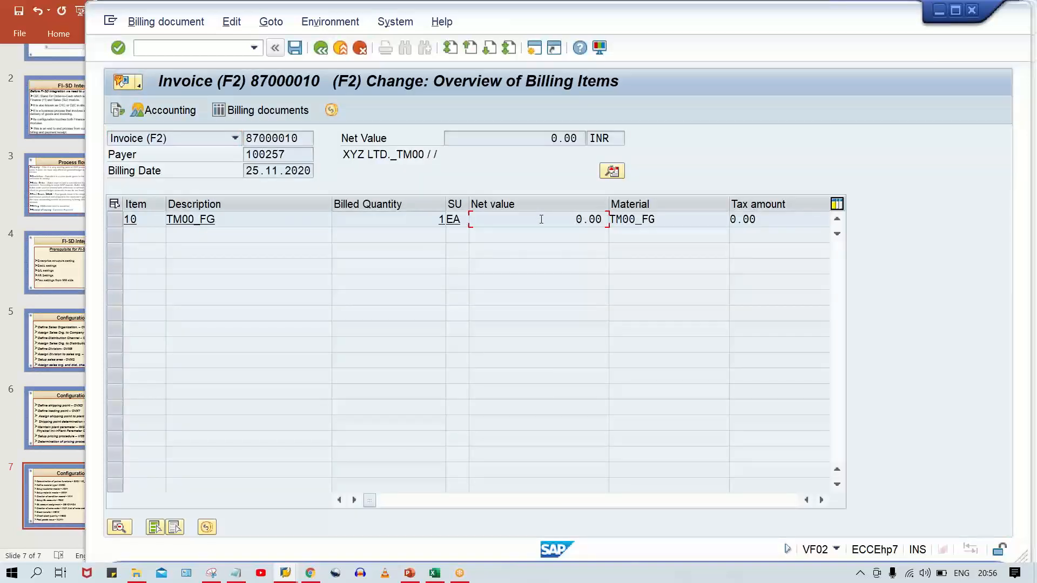
double_click(541, 219)
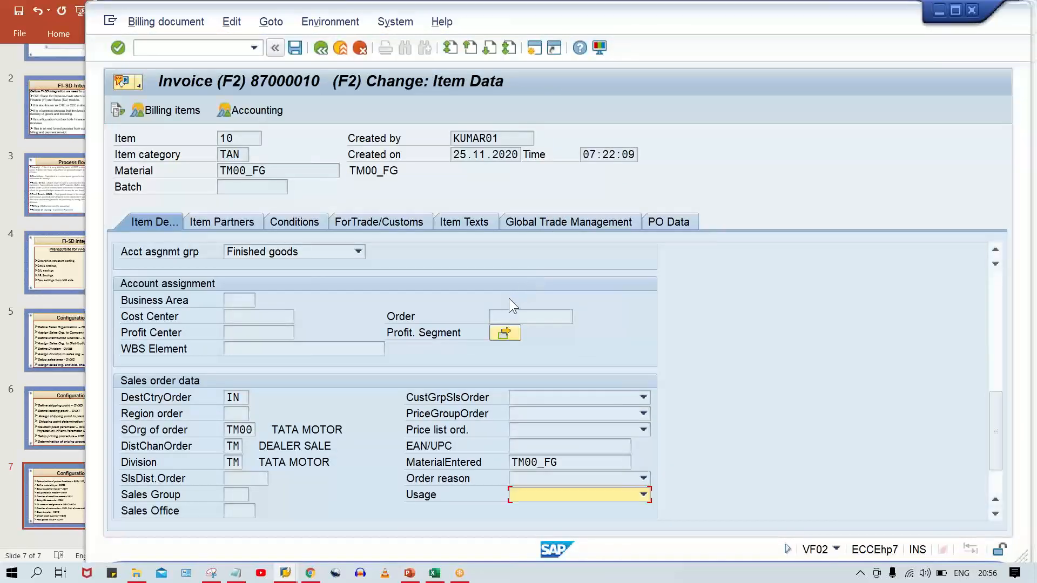
key(F4)
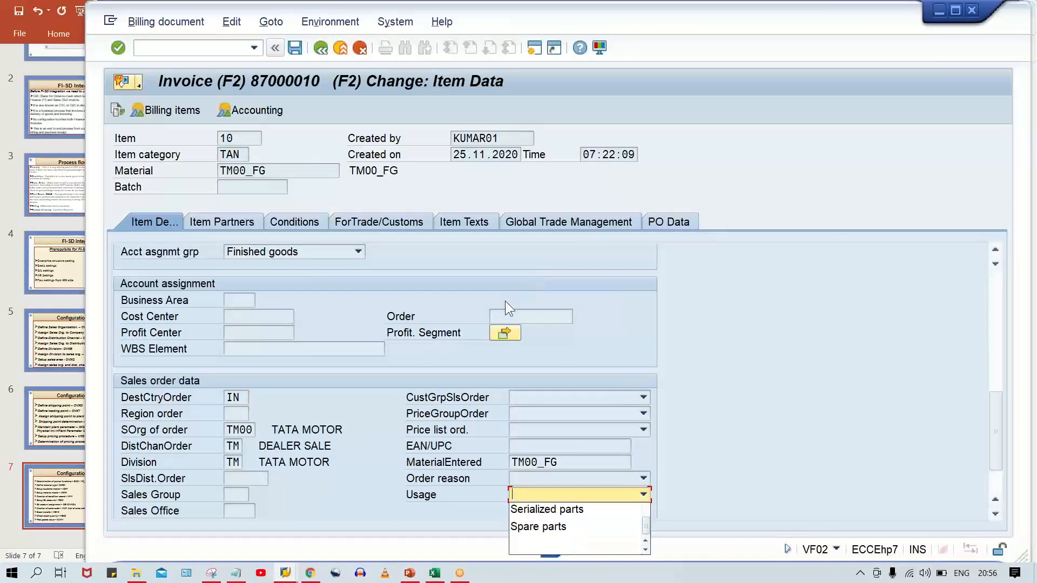
Restart transaction VF02 and reopen the invoice to check the net value in its billing items overview
click(179, 48)
click(181, 48)
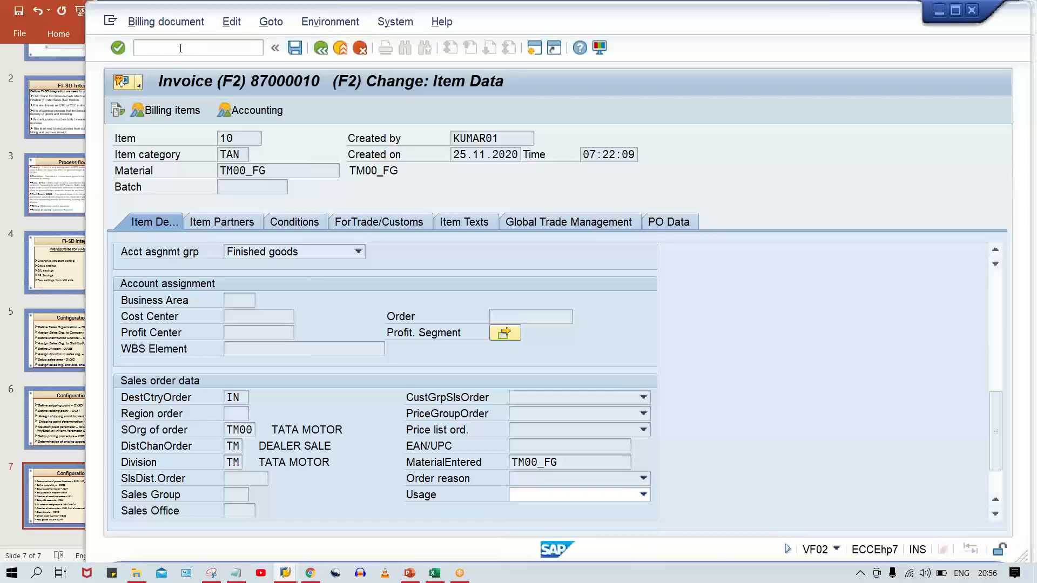
text(/nvf02)
key(Return)
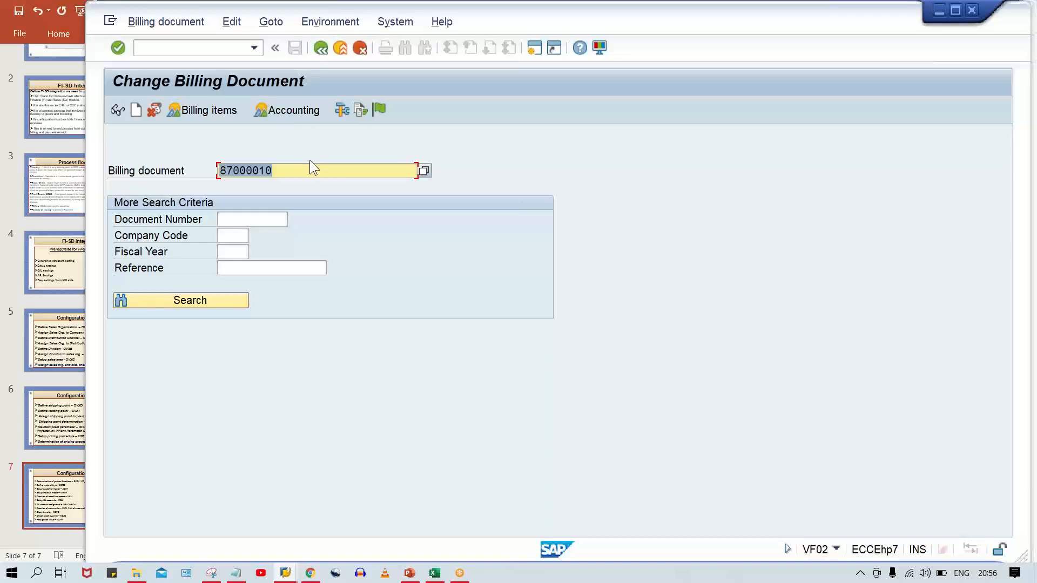
key(Return)
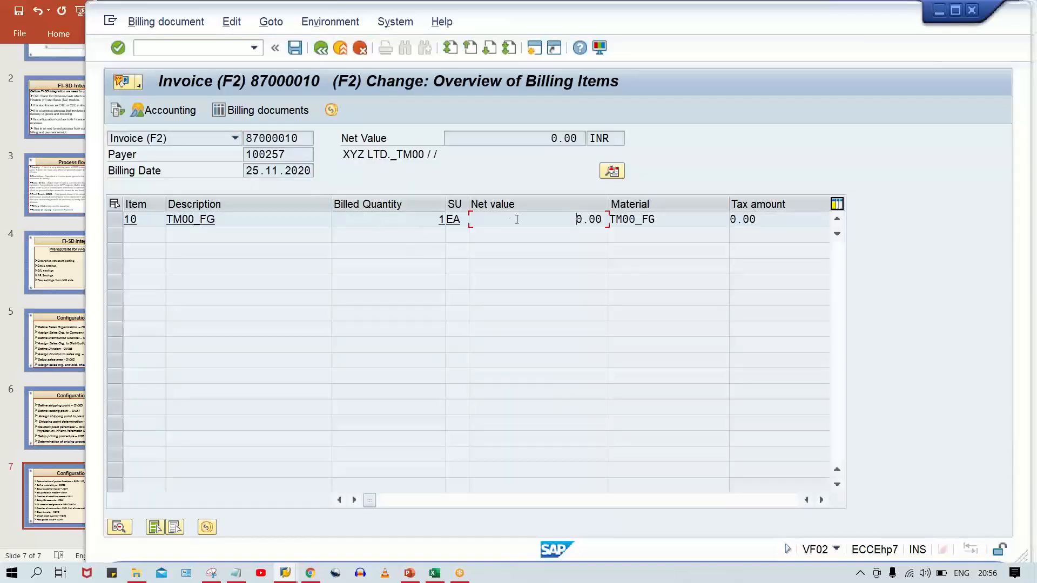
Start a sales order with transaction VA01 using order type OR, sales organization TM00, distribution channel TM and division TM
click(145, 47)
text(/nva01)
key(Return)
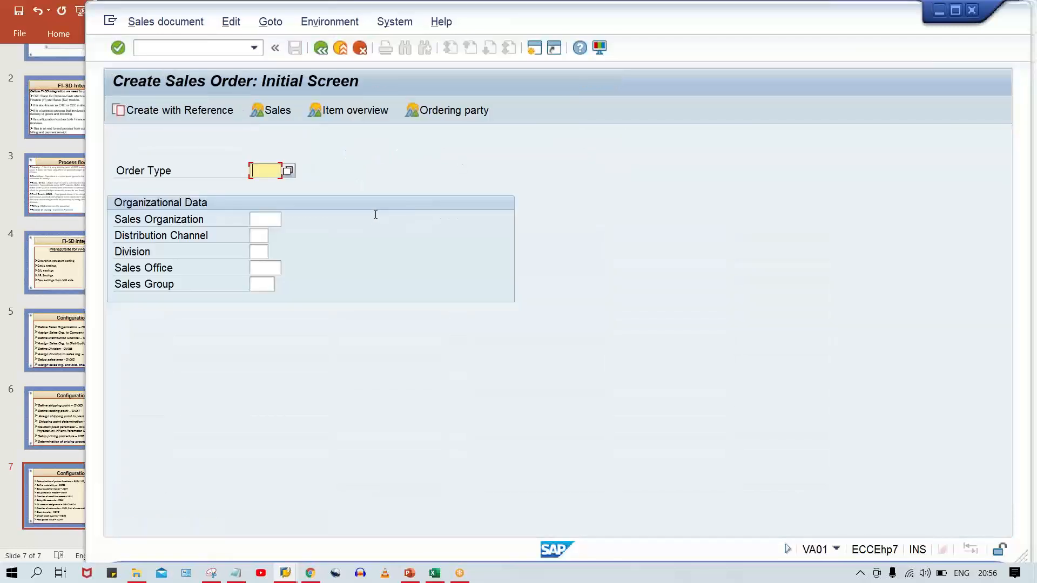
click(279, 190)
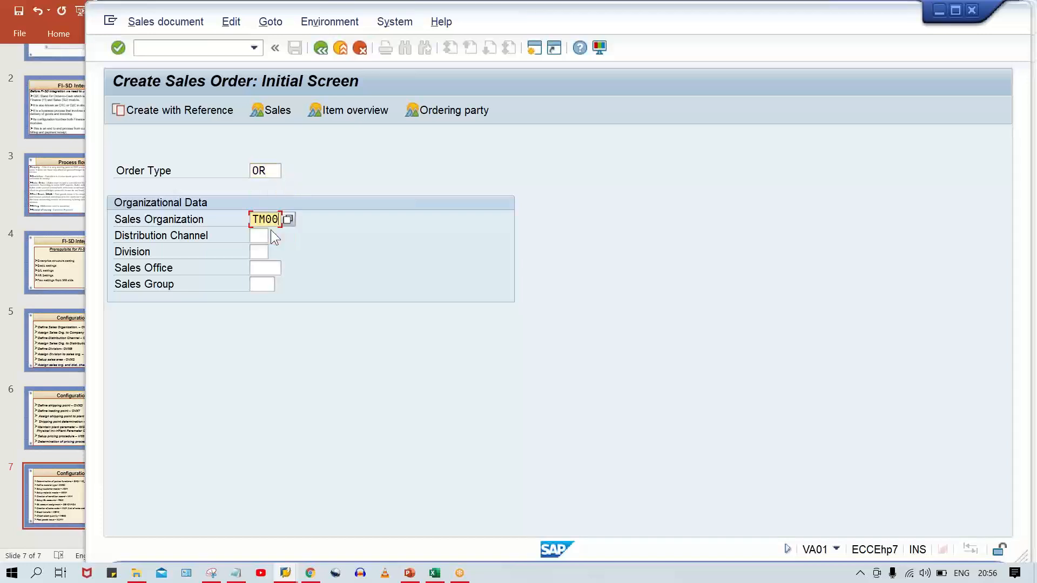
text(TM)
click(261, 251)
text(TM)
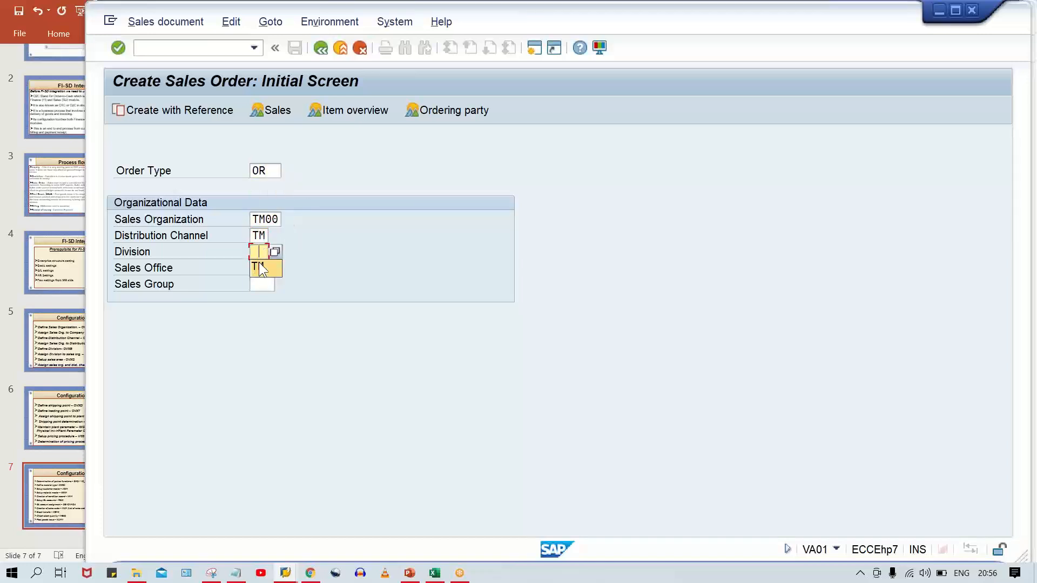
key(Return)
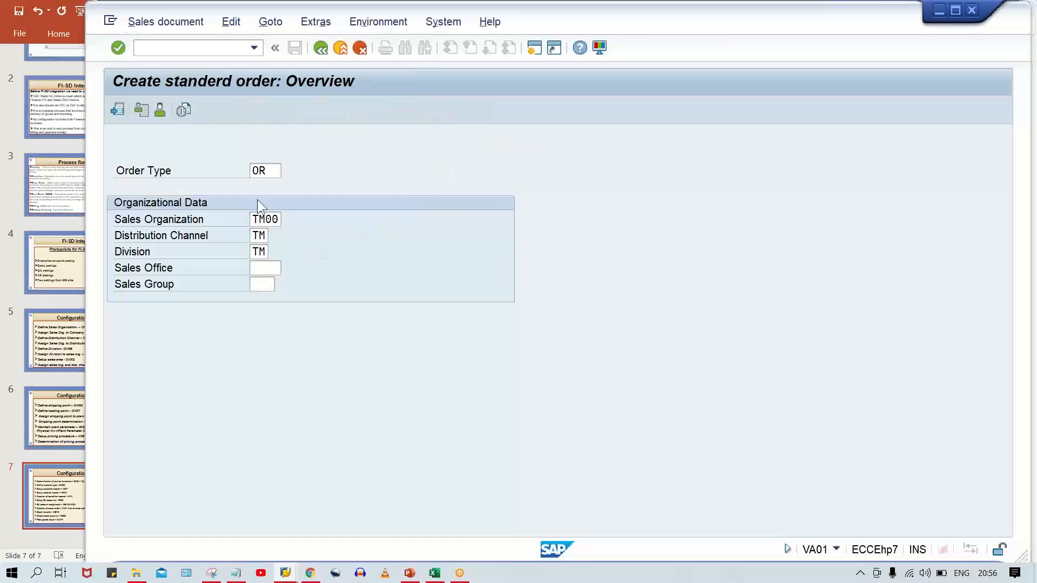
Enter the customer as sold-to and ship-to party and add material TM00_FG with order quantity 1
click(248, 172)
key(Return)
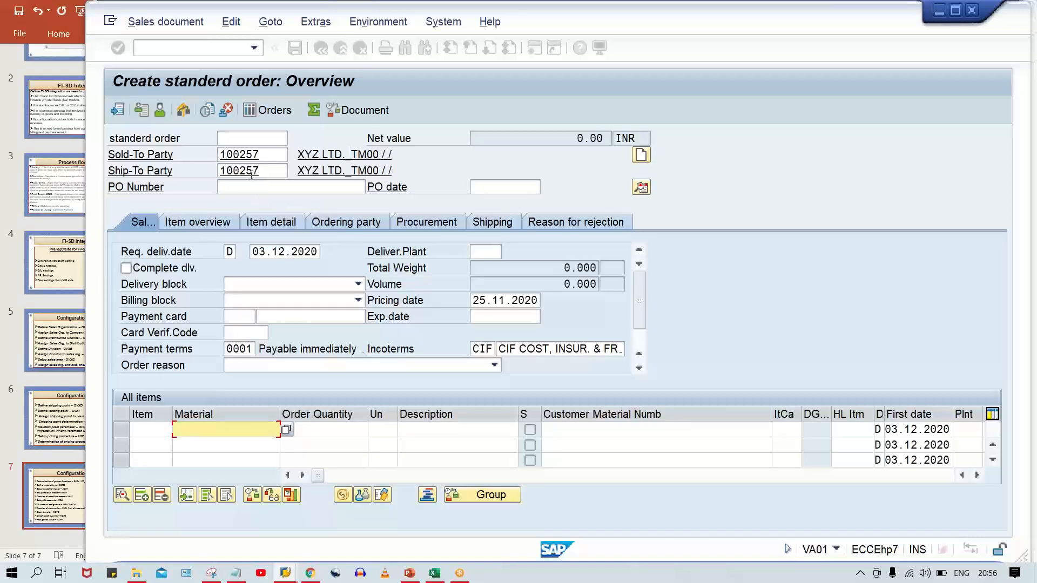
click(186, 422)
click(219, 448)
key(Tab)
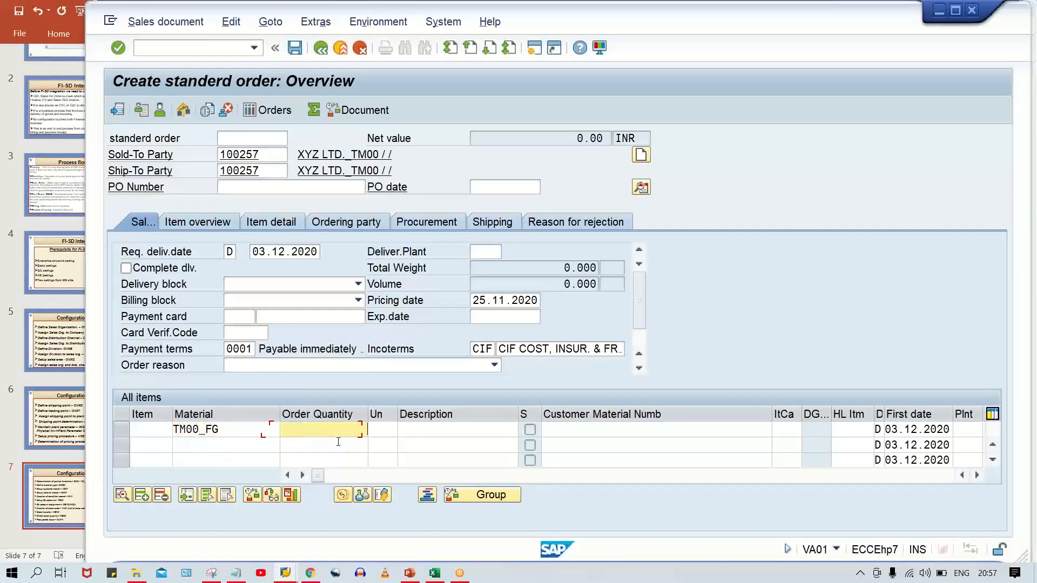
text(1)
key(Return)
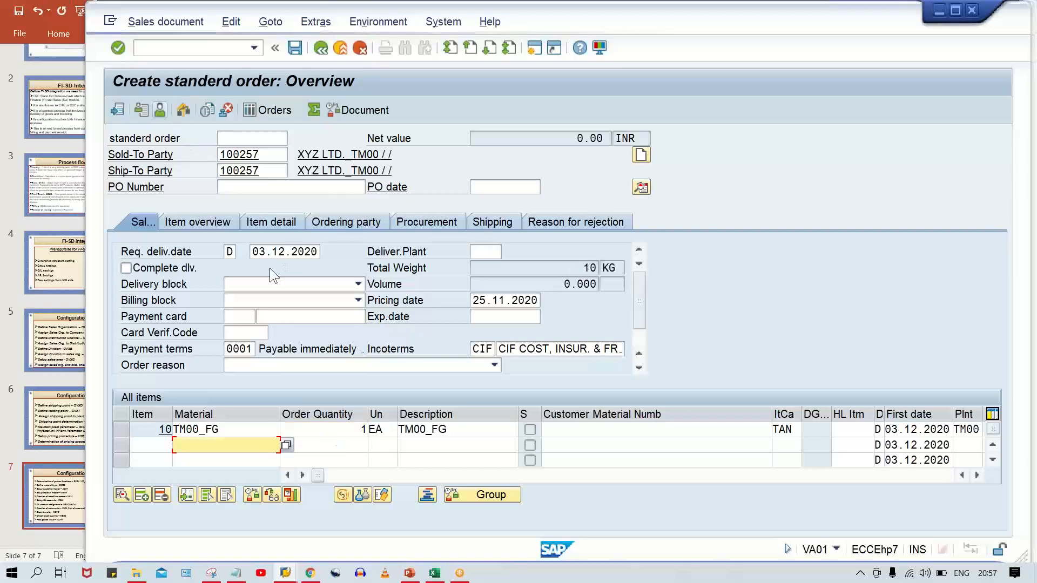
Check the order's incompletion log and set the PR00 amount of item TM00_FG to 100 INR
click(231, 24)
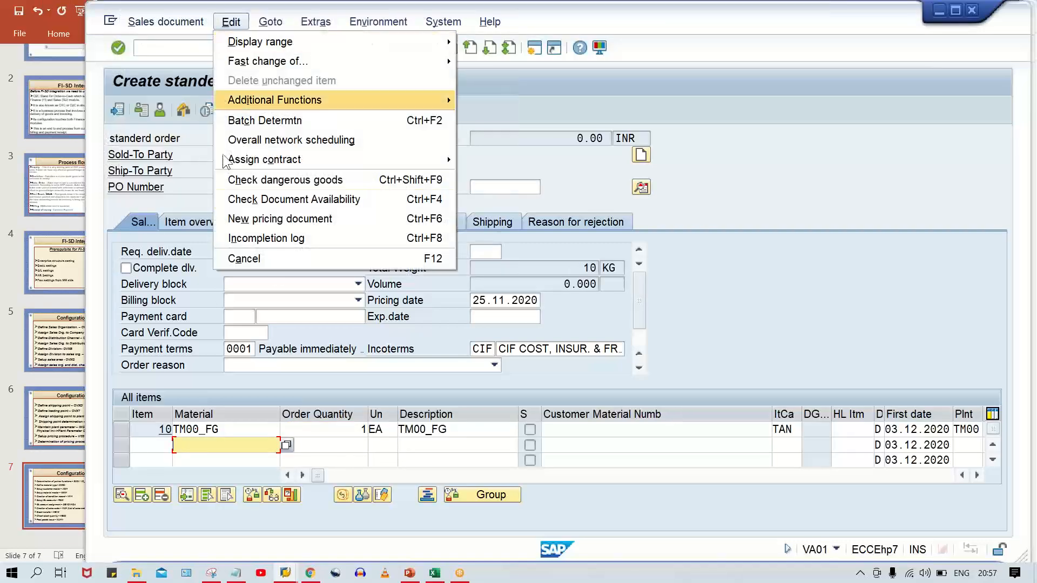
click(244, 239)
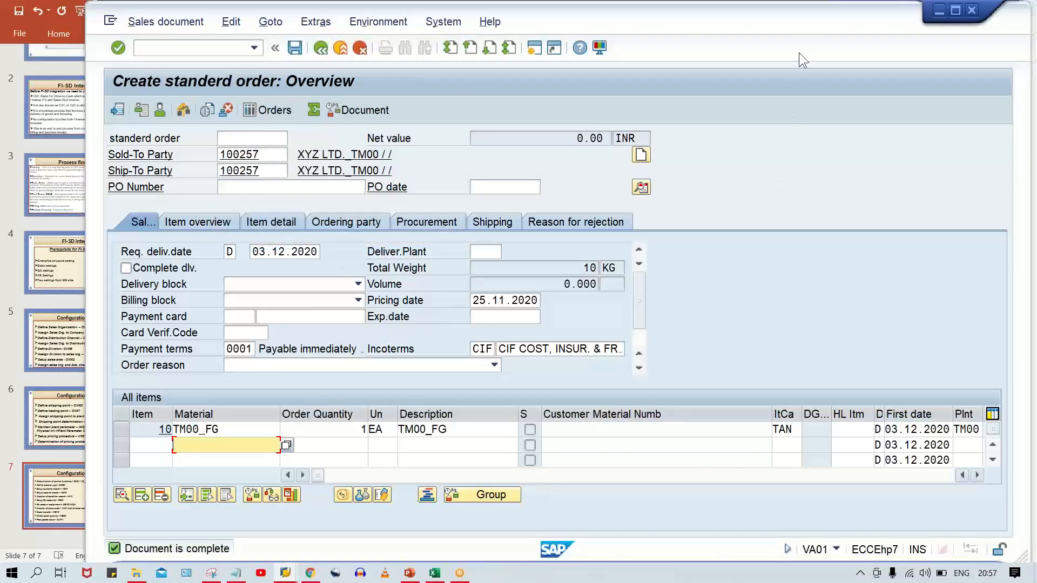
key(ctrl+s)
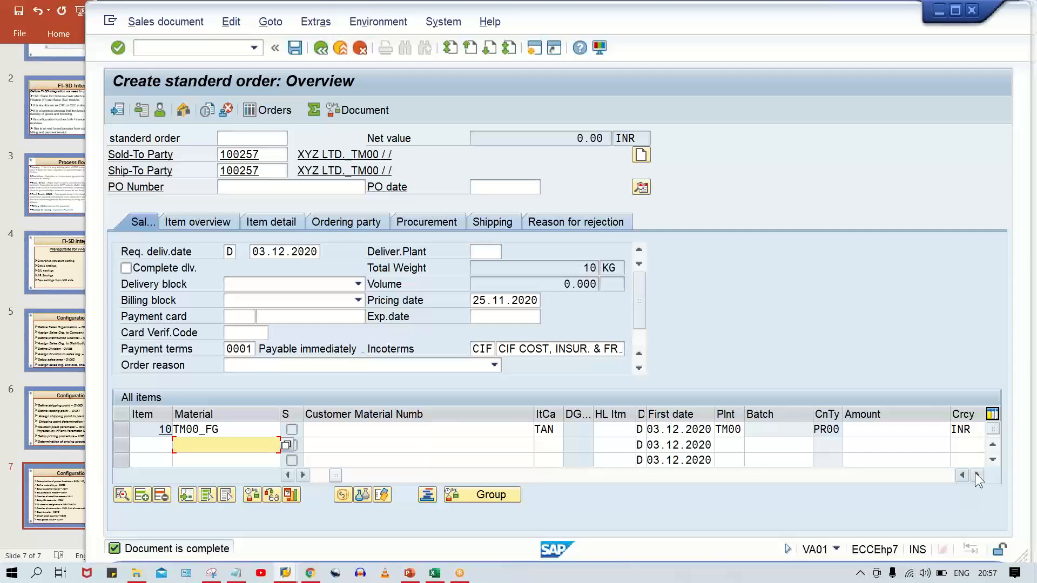
click(914, 432)
text(100)
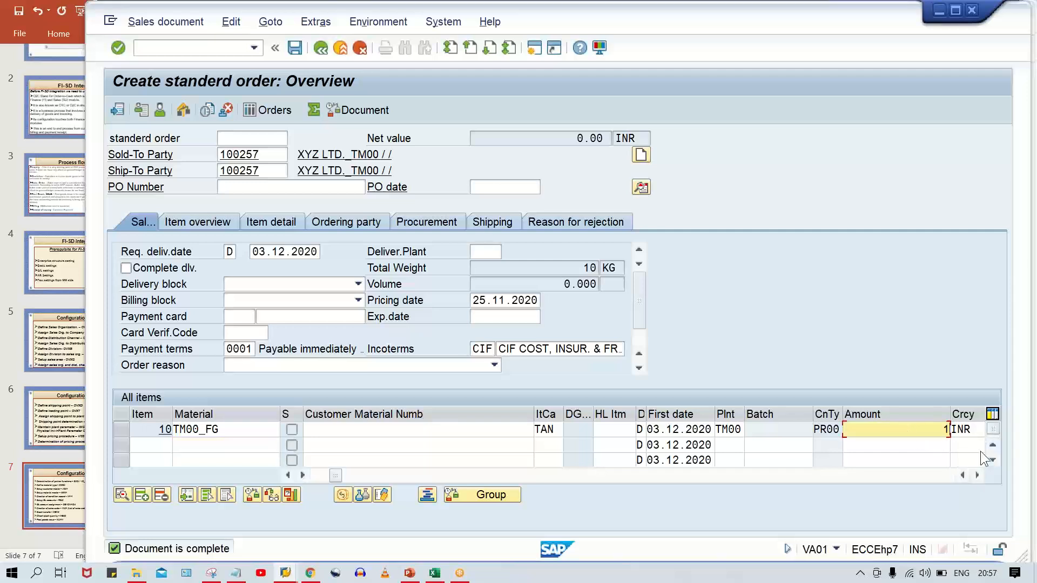
key(Return)
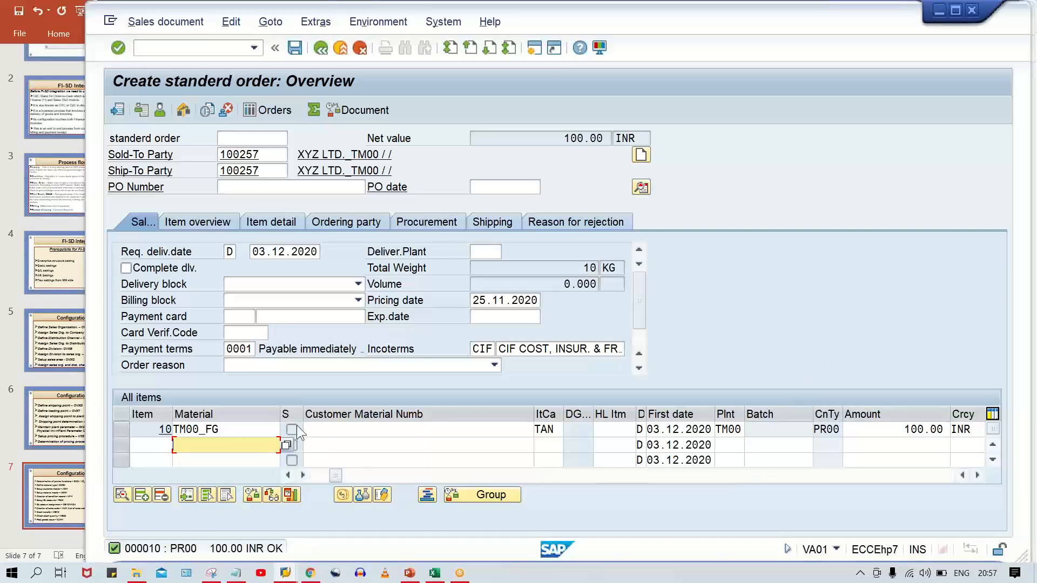
Check the incompletion log again for the priced order and save the standard order
click(231, 22)
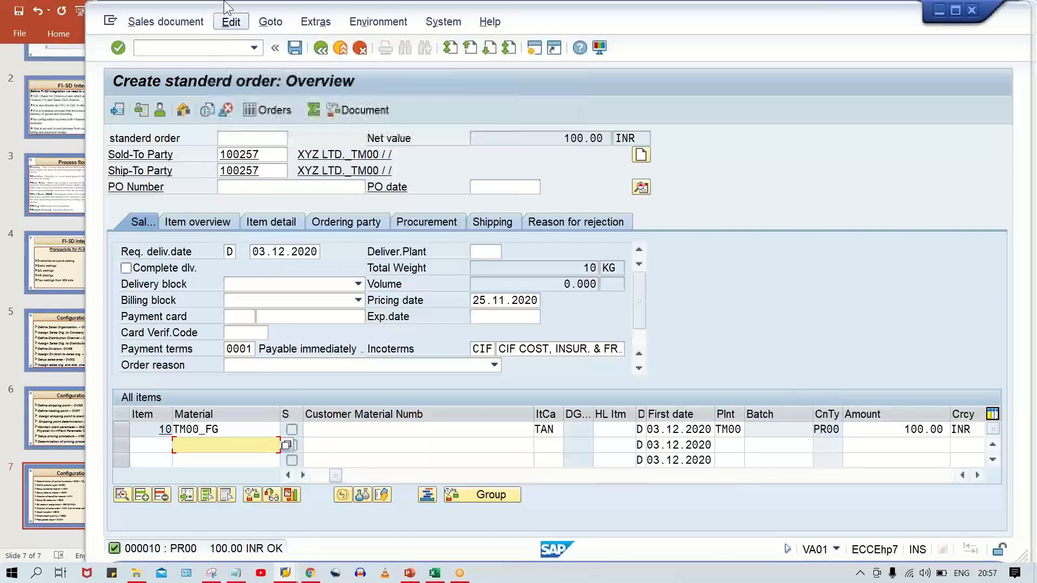
click(252, 238)
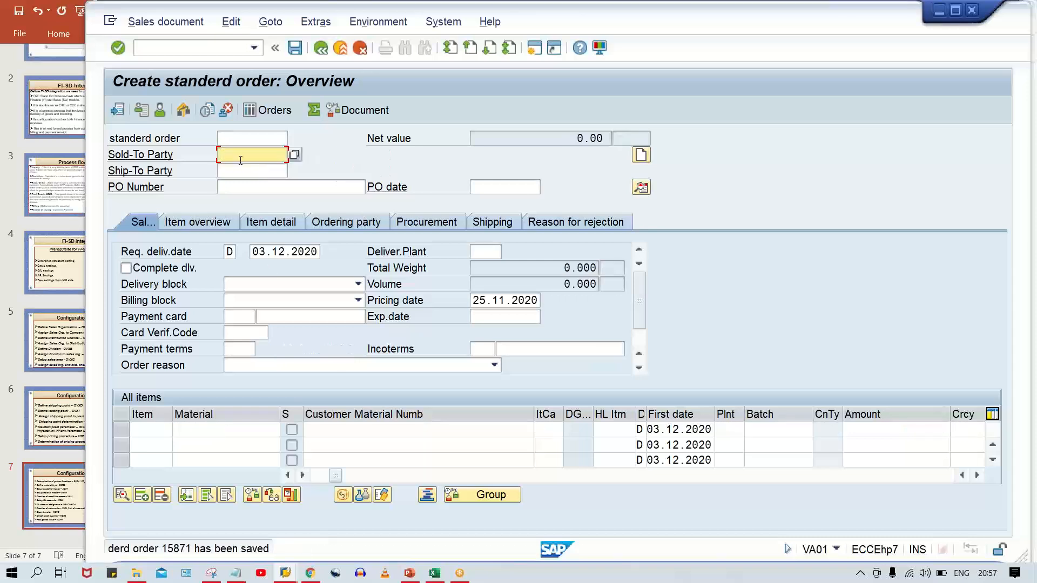
click(165, 22)
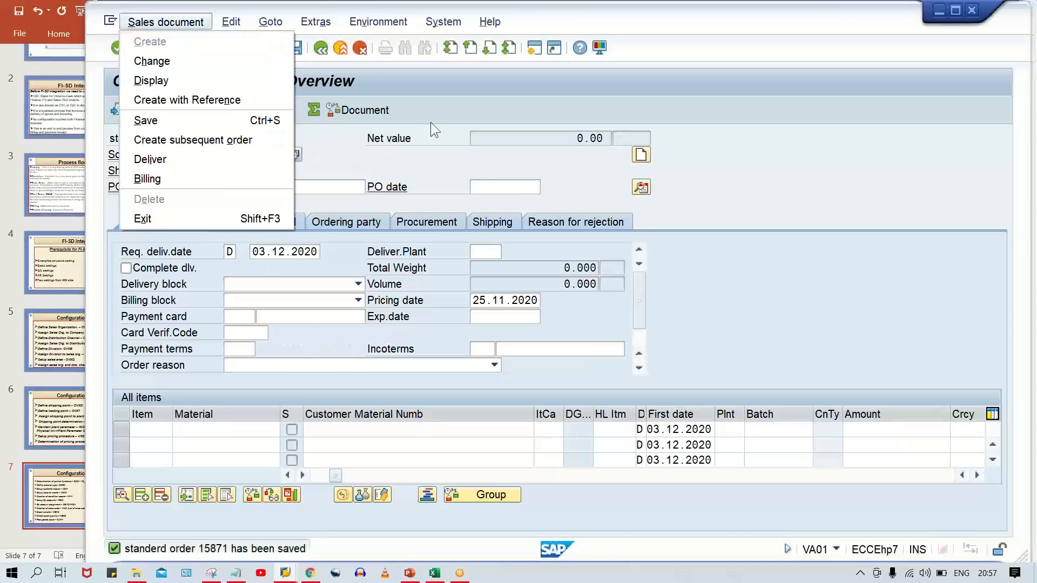
click(526, 98)
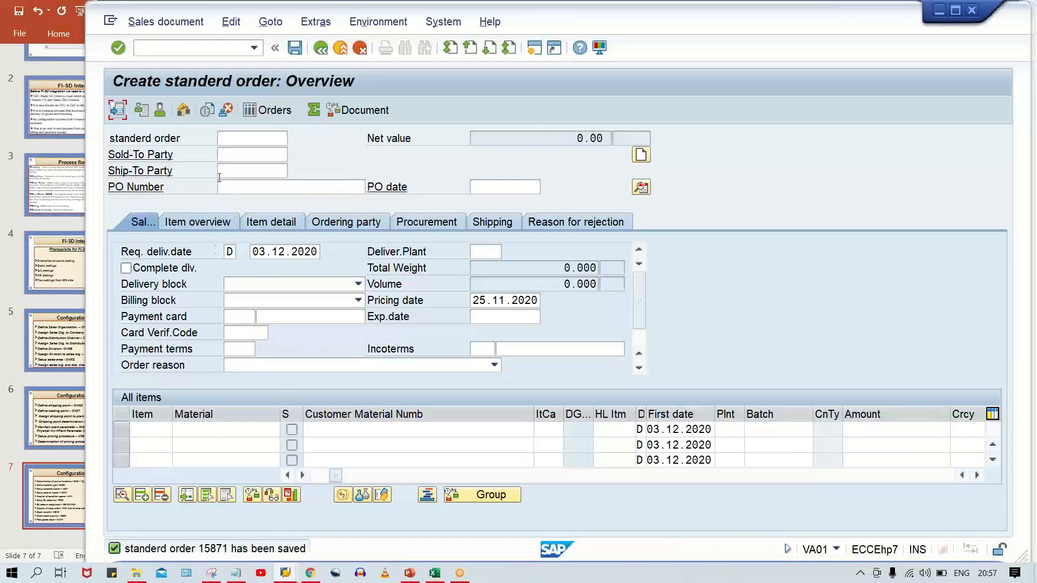
Start transaction VL01N and try to deliver the new order from shipping point TM00 with selection date 26.11.2020, checking the log
click(195, 47)
text(/nvl01n)
key(Return)
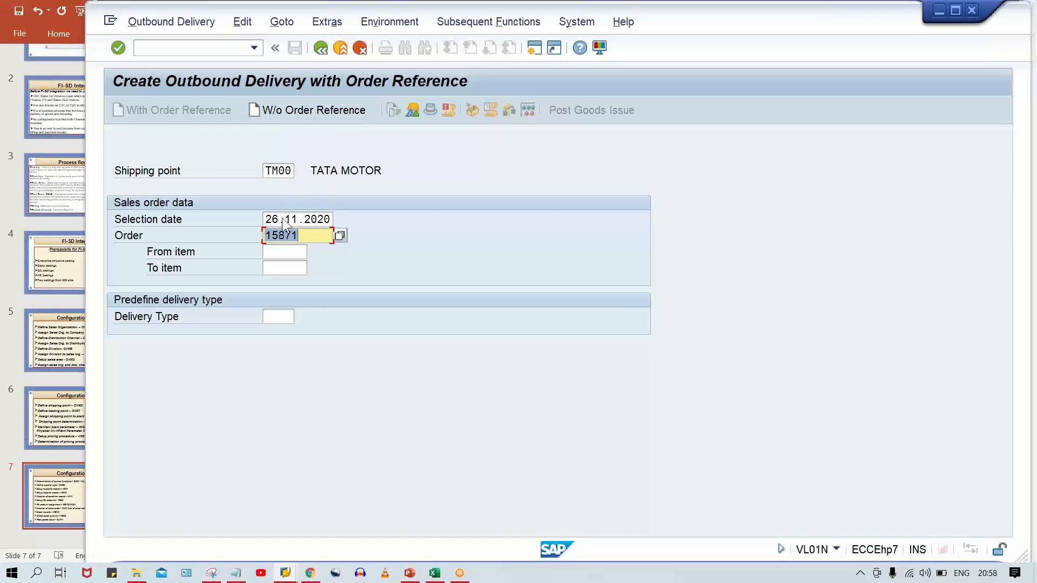
key(Return)
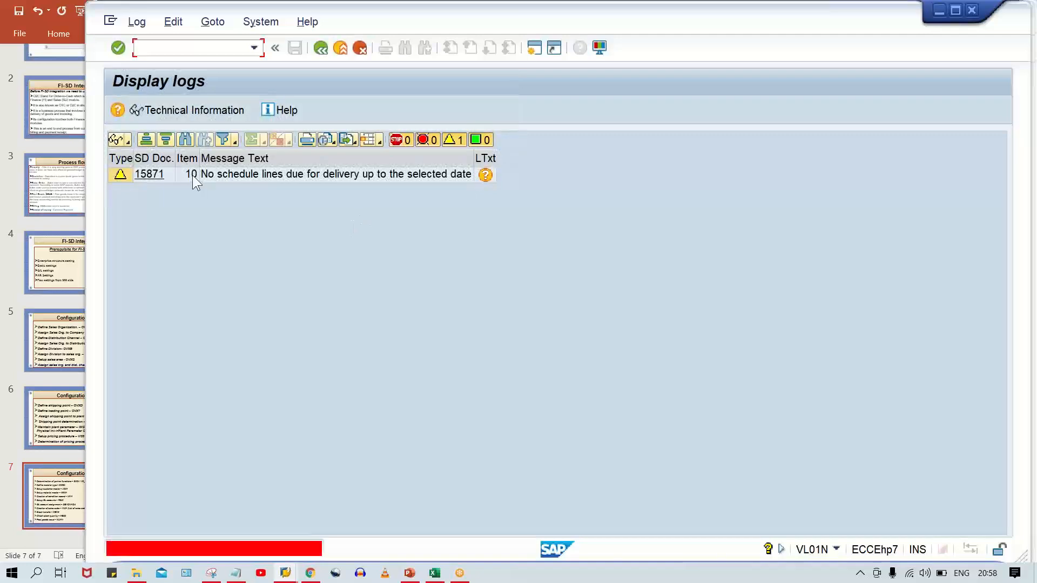
click(321, 48)
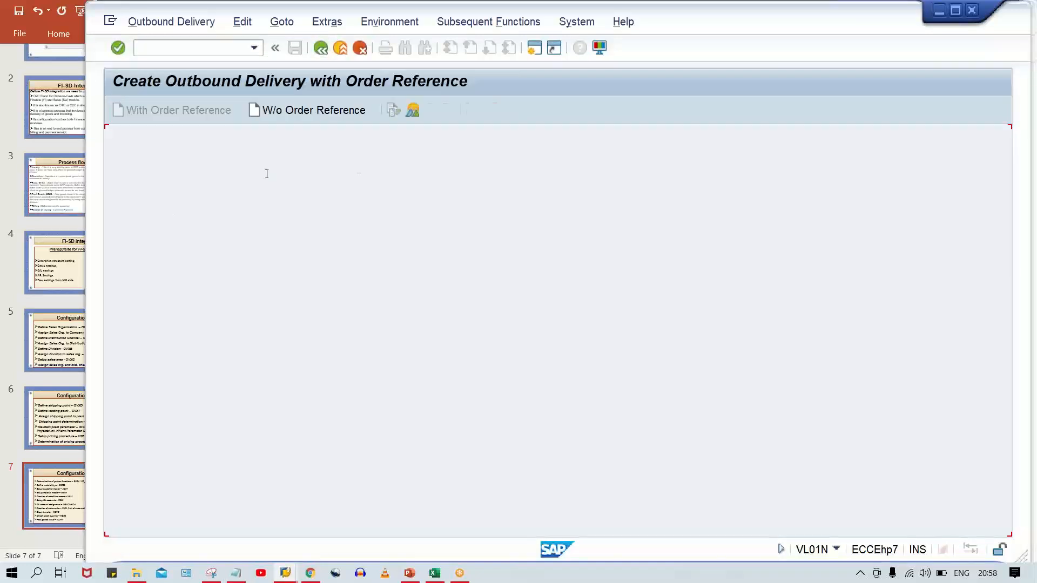
Set the selection date to 03.12.2020 and open the outbound delivery overview for the new order
drag(272, 219, 436, 228)
text(2)
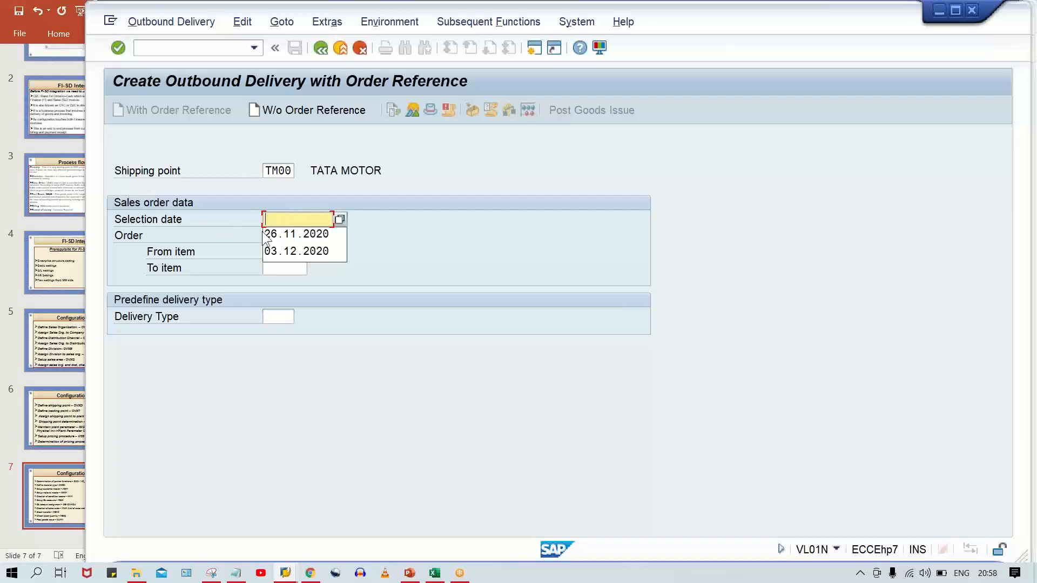
click(290, 249)
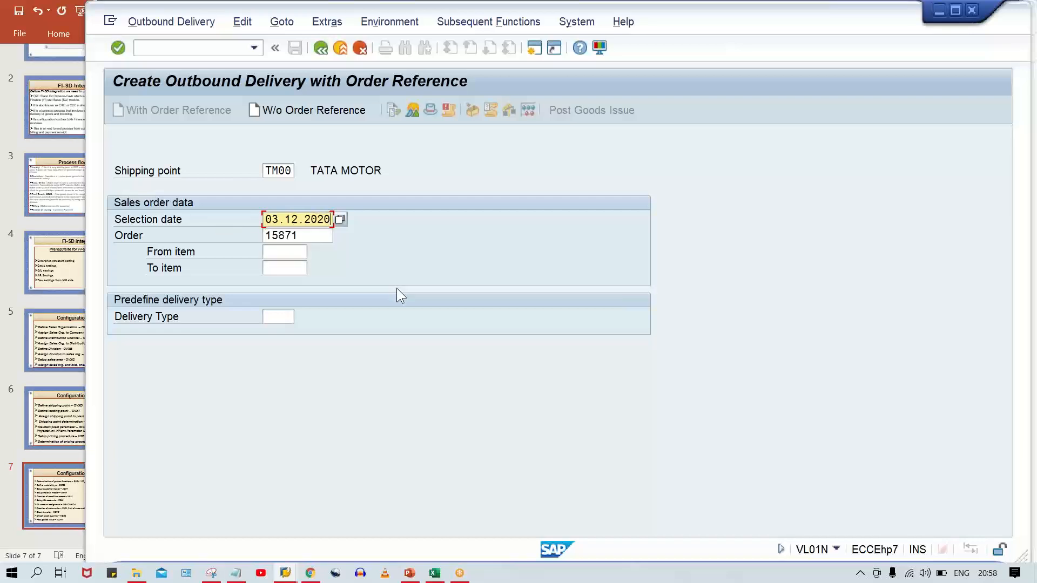
key(Return)
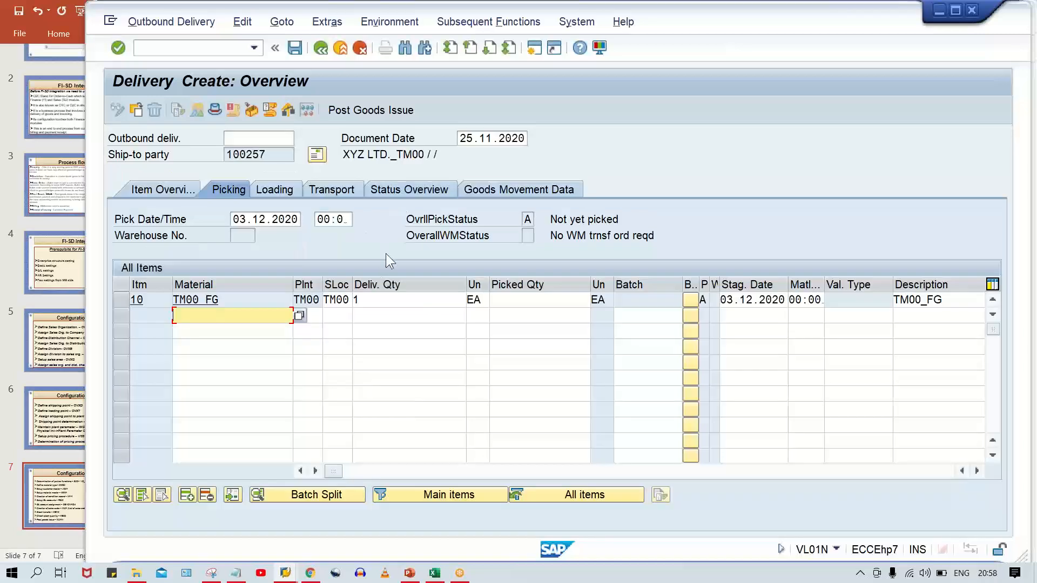
Enter a picked quantity of 1 for TM00_FG and post goods issue for the delivery
click(554, 301)
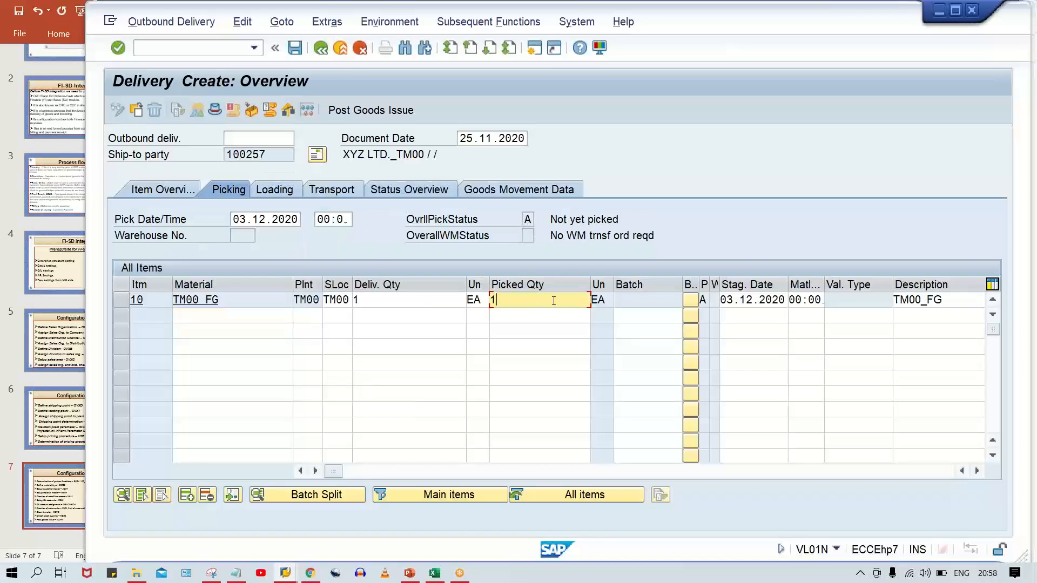
click(368, 111)
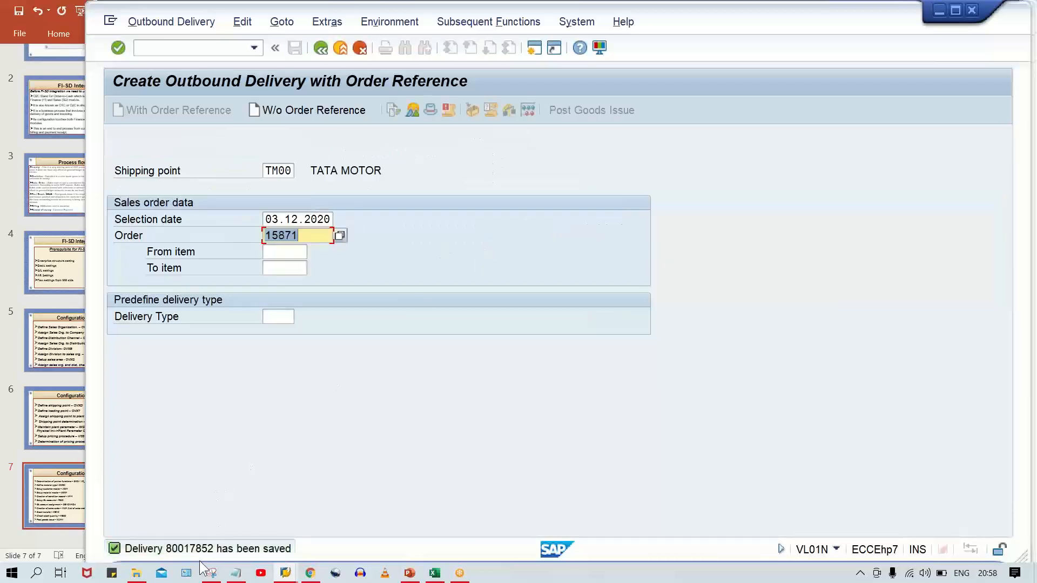
Copy the saved delivery's number, start transaction VF01 and open the billing items overview for that delivery
click(176, 549)
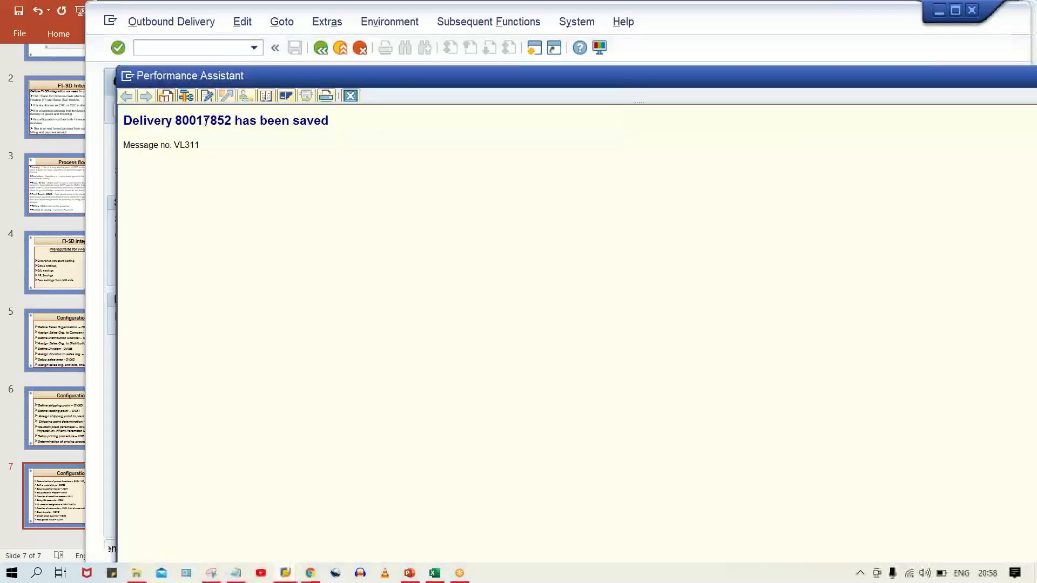
double_click(205, 121)
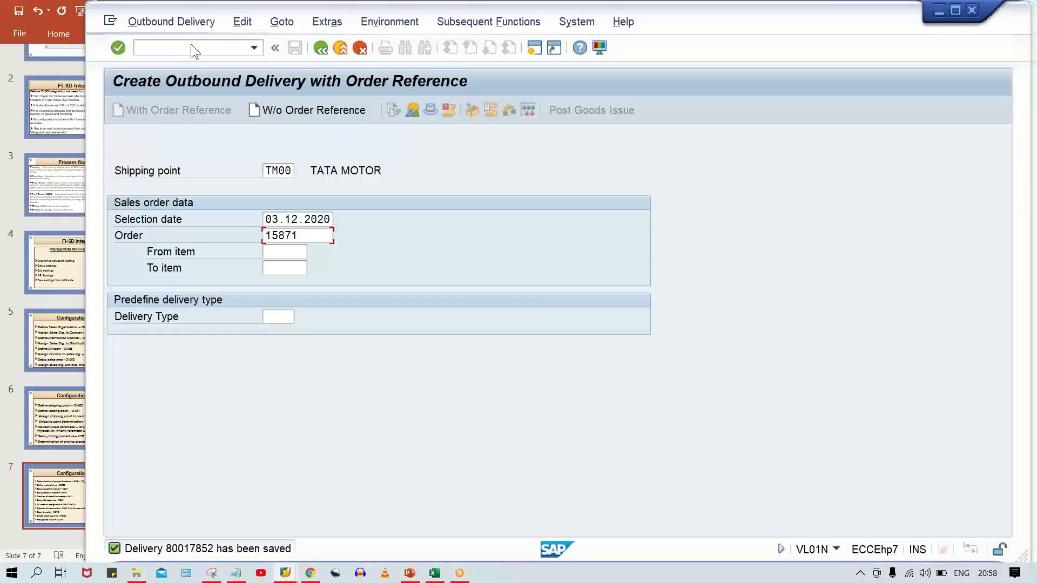
click(191, 44)
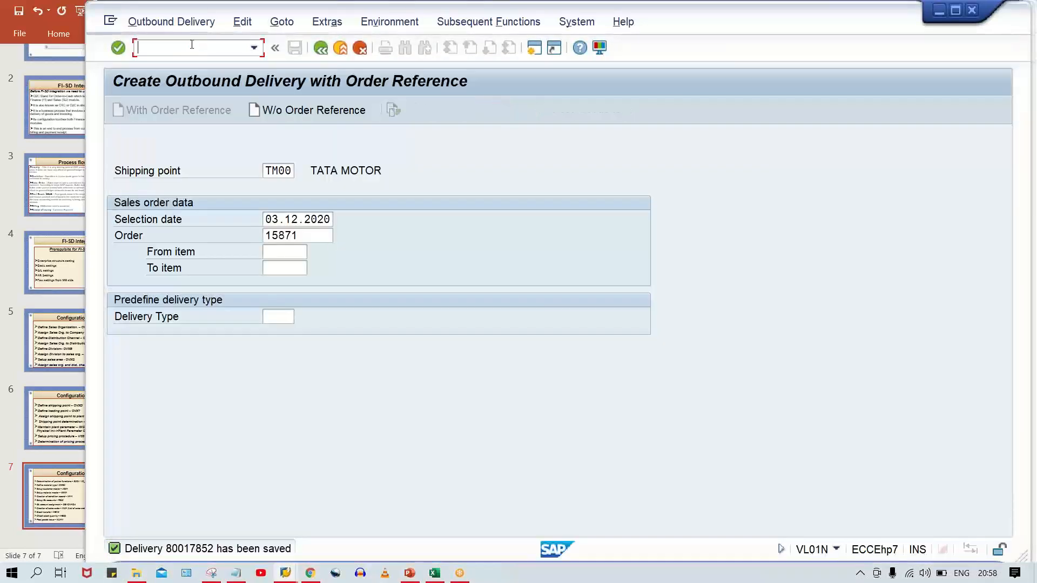
text(/nvl01n)
key(Return)
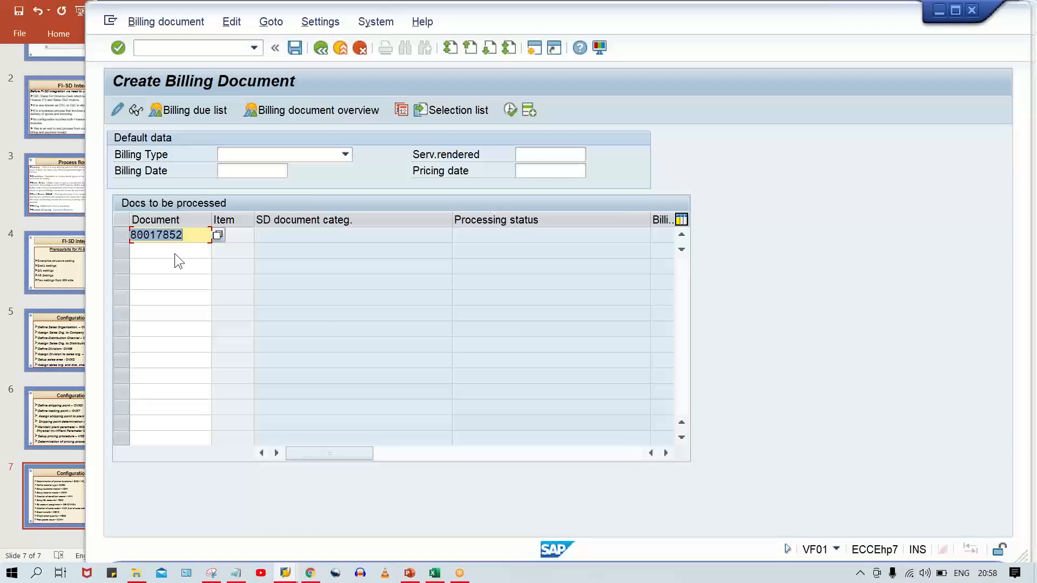
key(Return)
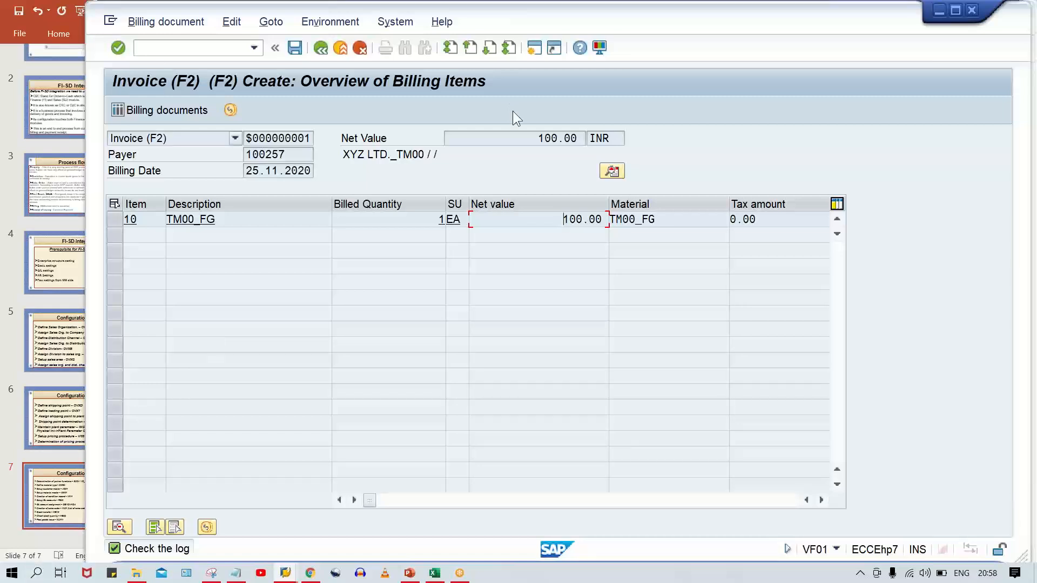
Save the F2 invoice for TM00_FG
click(178, 23)
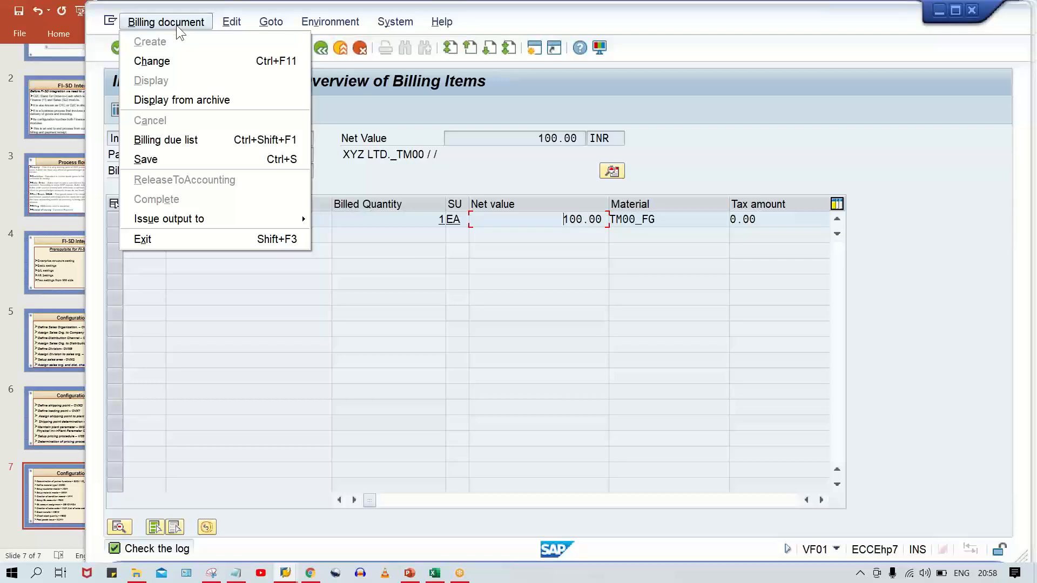
click(176, 159)
click(231, 22)
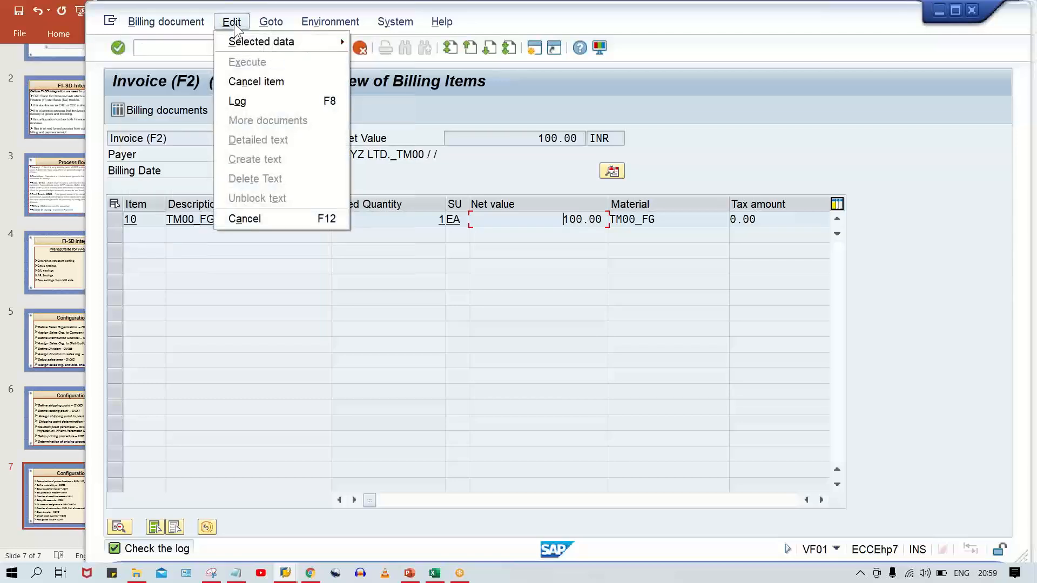
click(432, 312)
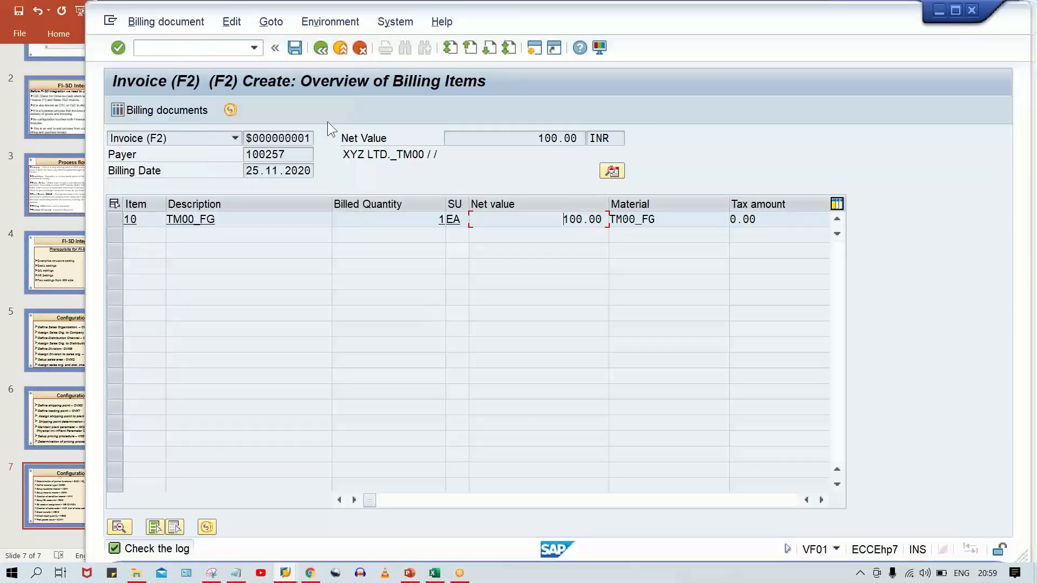
click(295, 50)
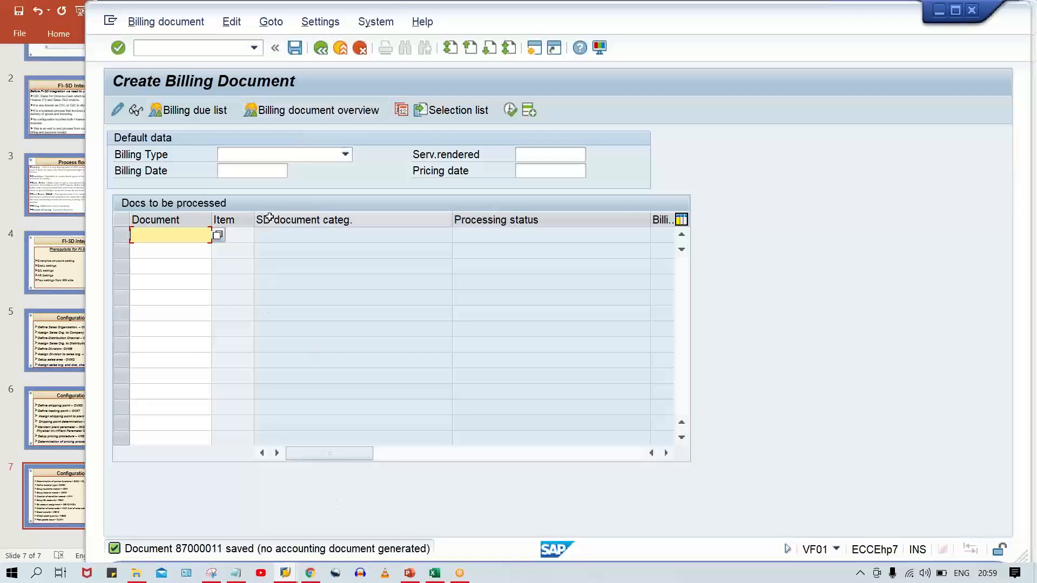
Open the saved invoice's number in Change Billing Document and try to release it to accounting
click(177, 24)
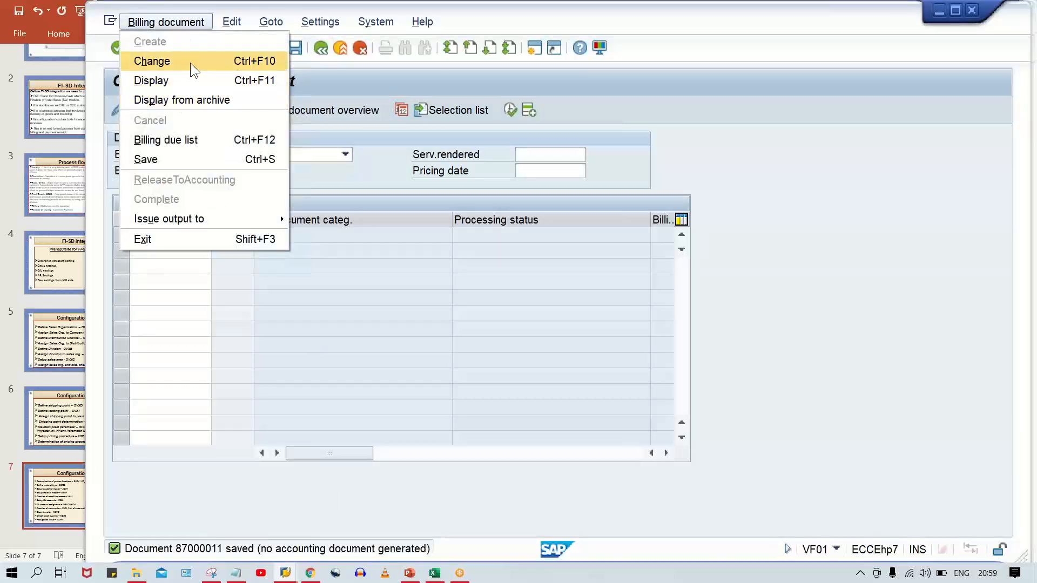
click(190, 63)
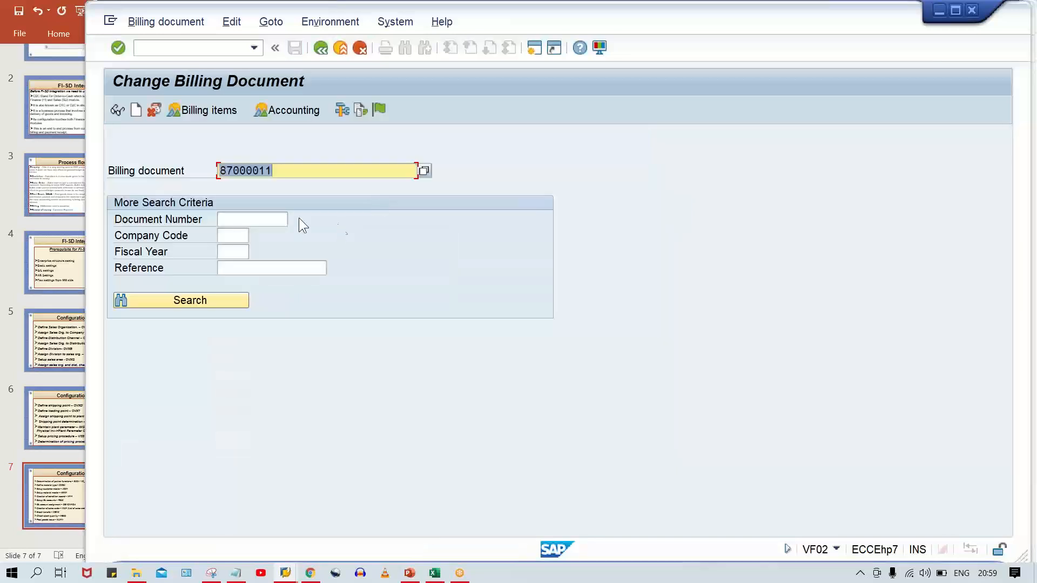
click(294, 173)
click(380, 109)
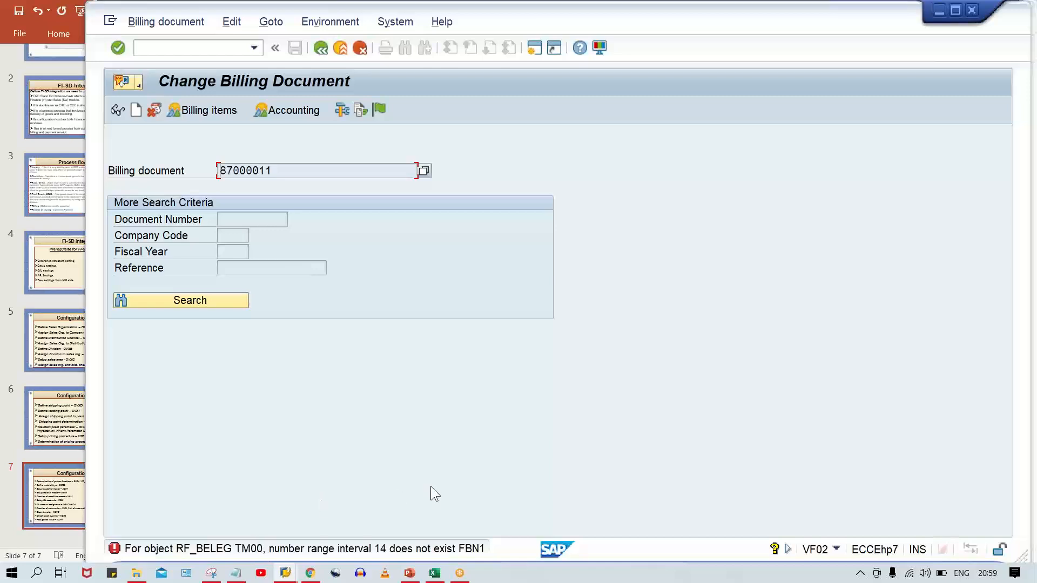
Switch to the OBA7 document types session and check the number range of document type RE in its details
click(285, 573)
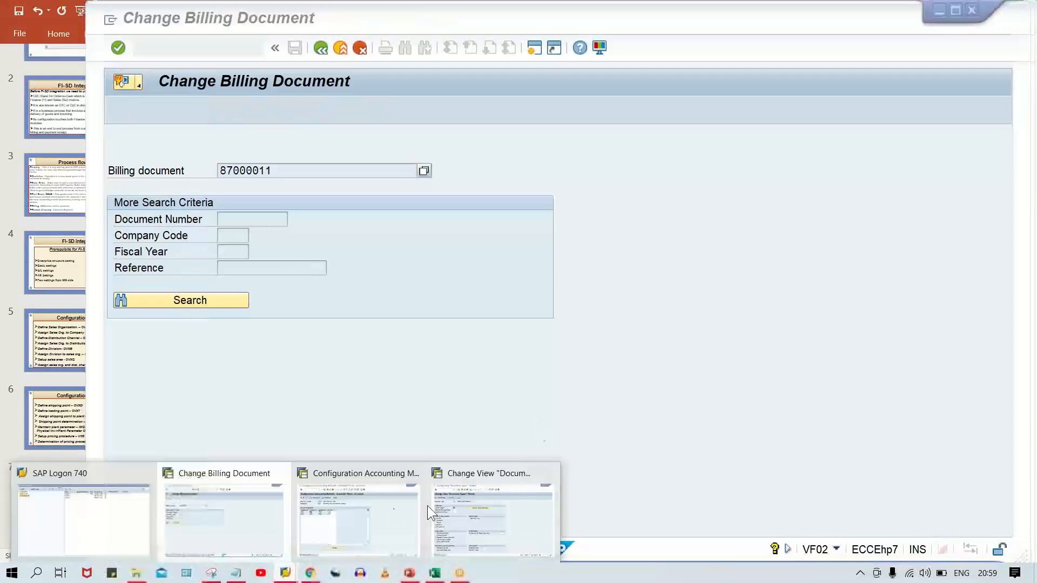
mouse_move(409, 546)
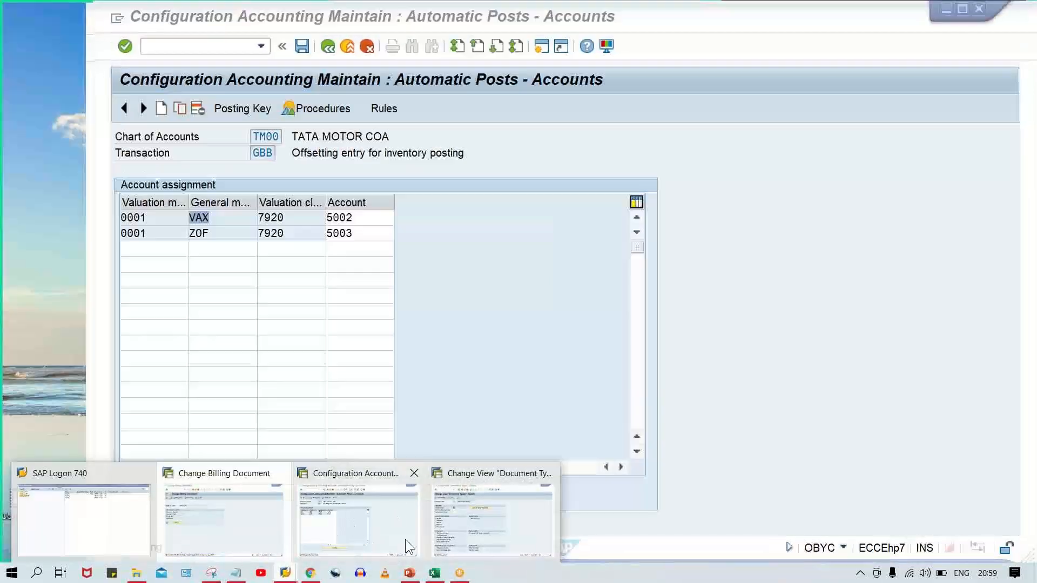
click(487, 536)
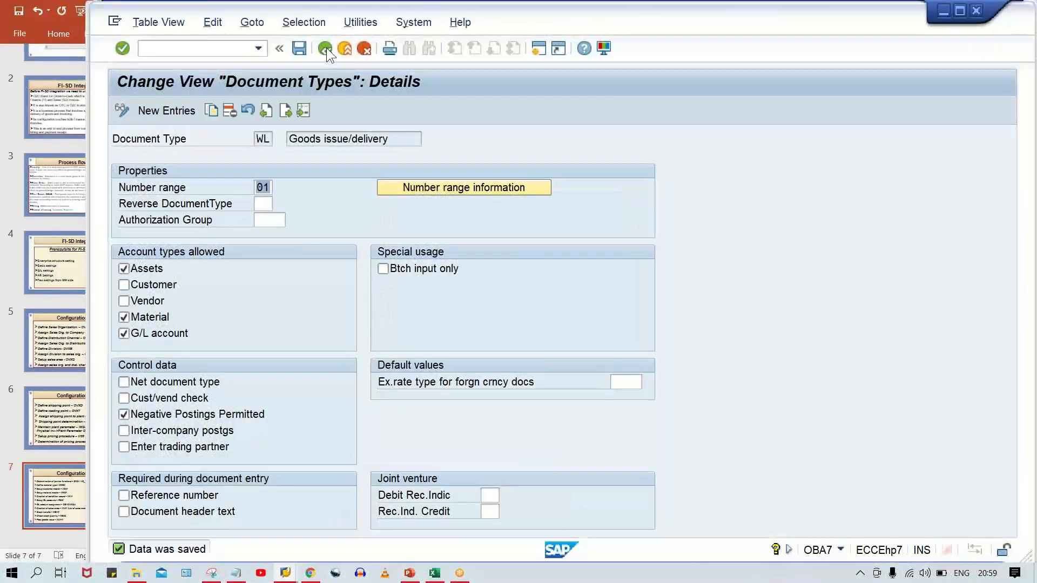
click(325, 48)
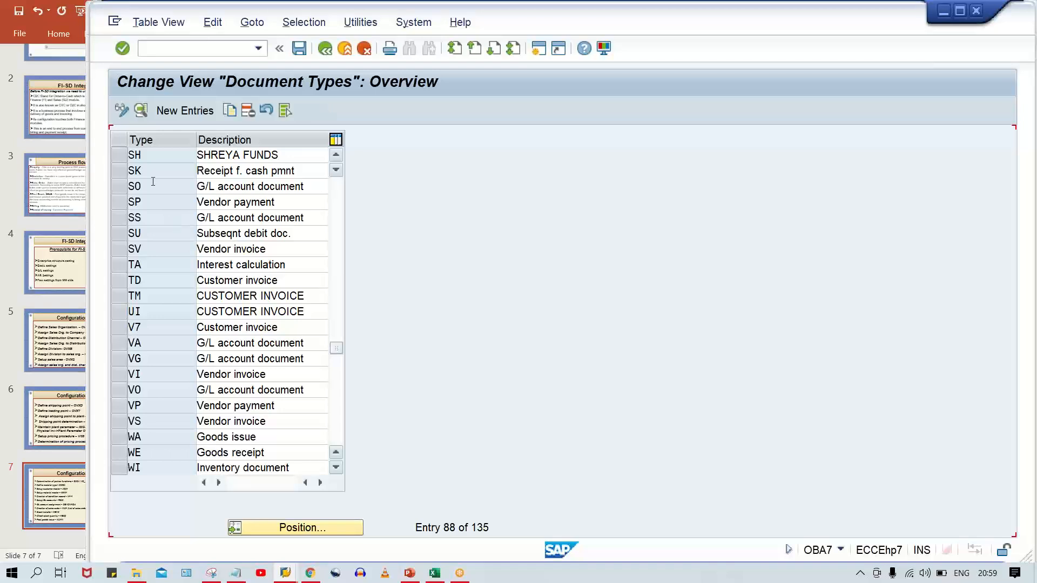
scroll(162, 172, up, 1)
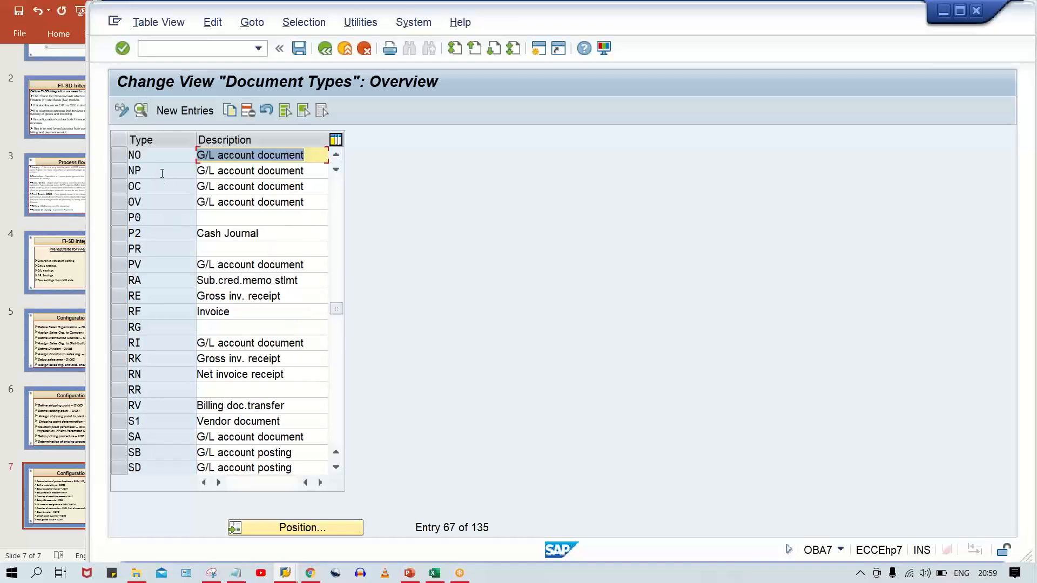
double_click(151, 296)
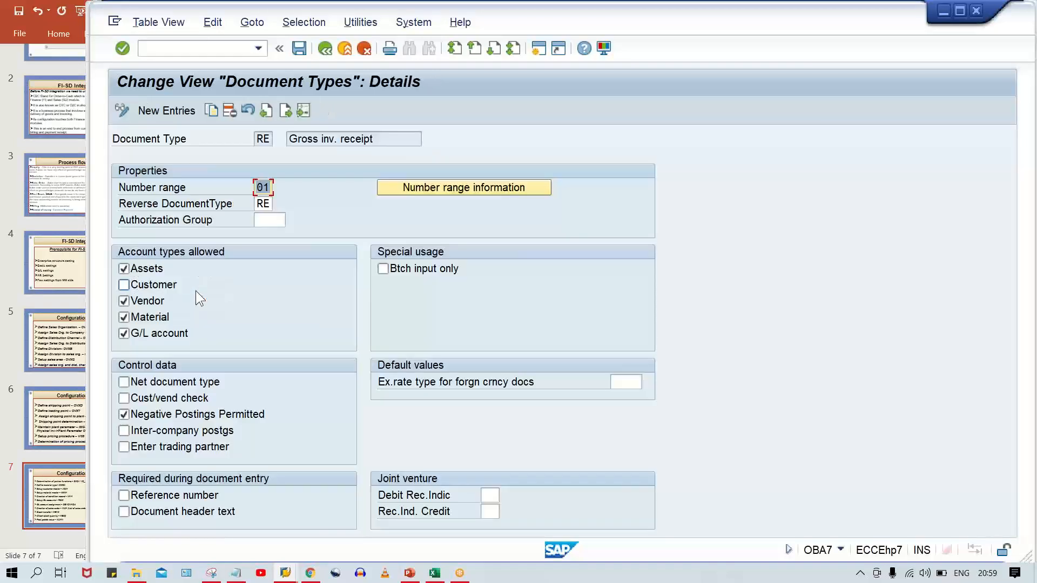
click(325, 51)
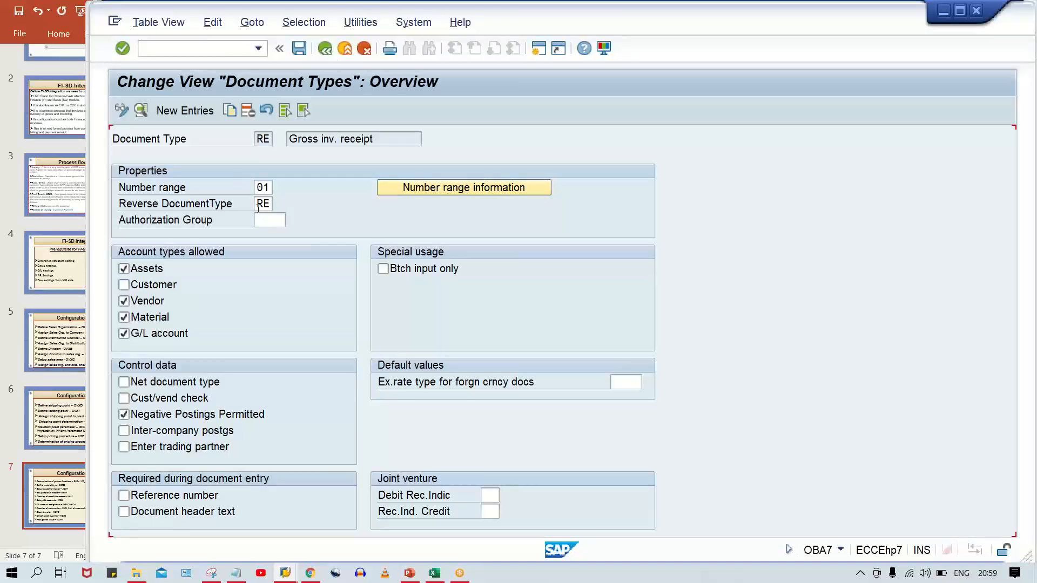
Set the number range of document type RV (Billing doc.transfer) to 01 and save
double_click(148, 404)
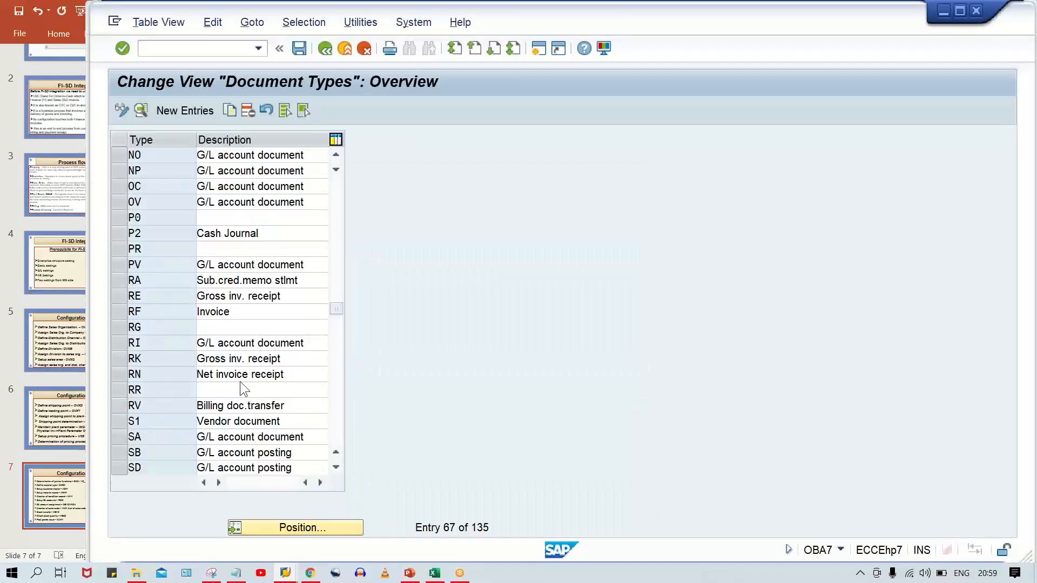
text(01)
key(Return)
key(ctrl+s)
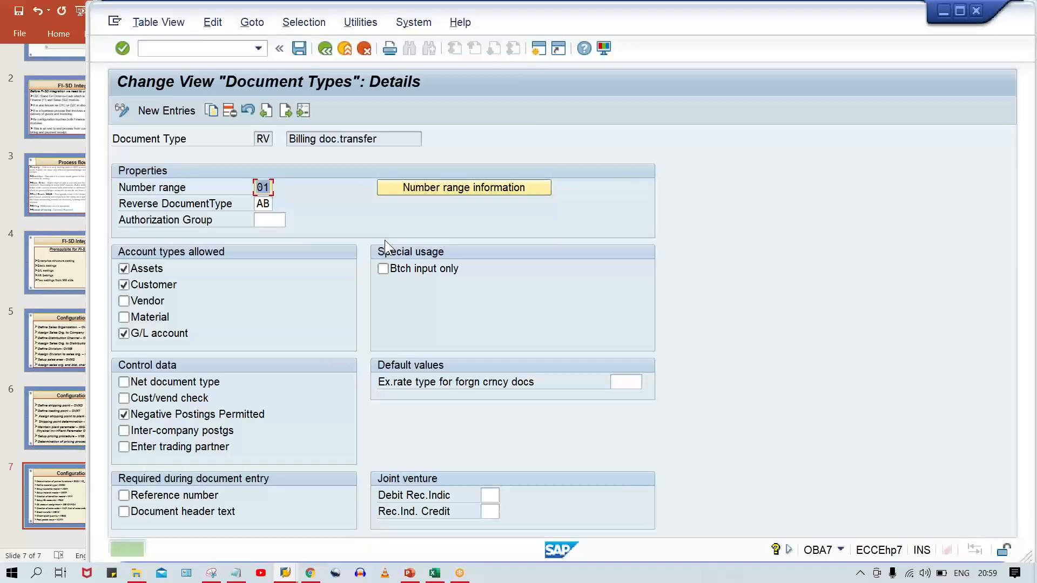
Return to the billing document session, restart transaction VF02 and release the saved invoice to accounting
key(alt+Tab)
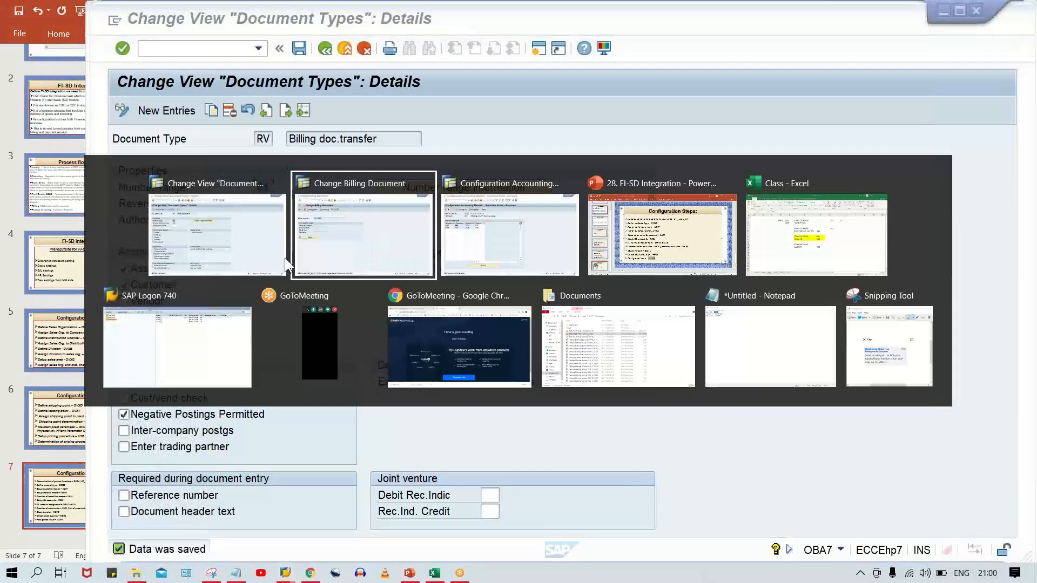
key(alt+Tab)
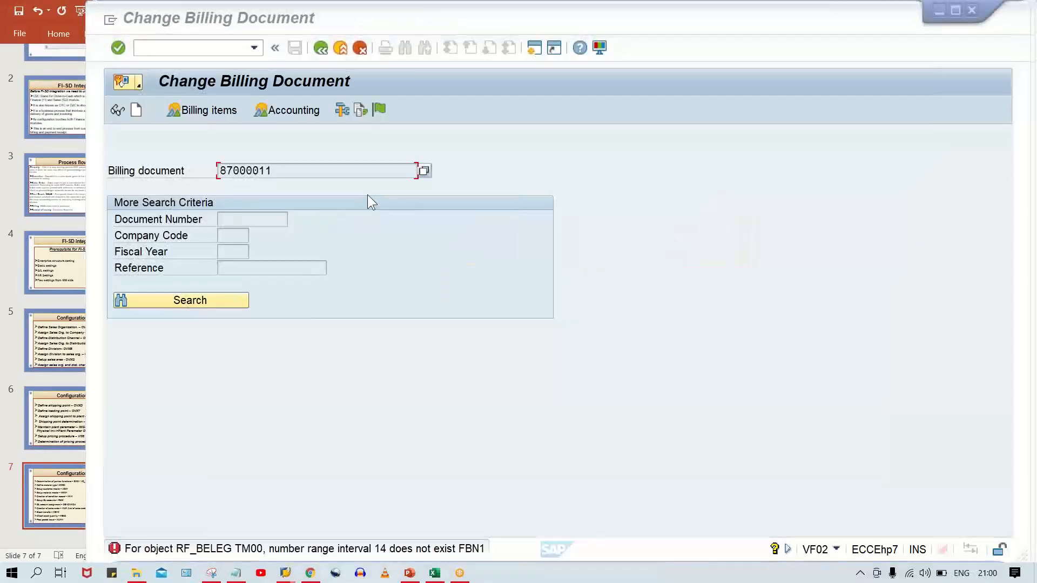
key(Return)
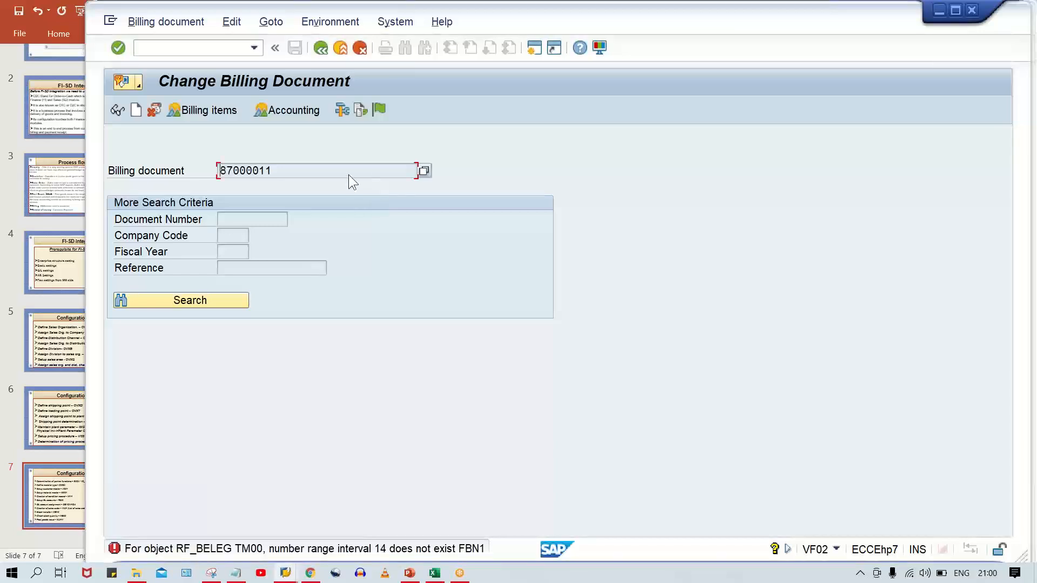
key(Return)
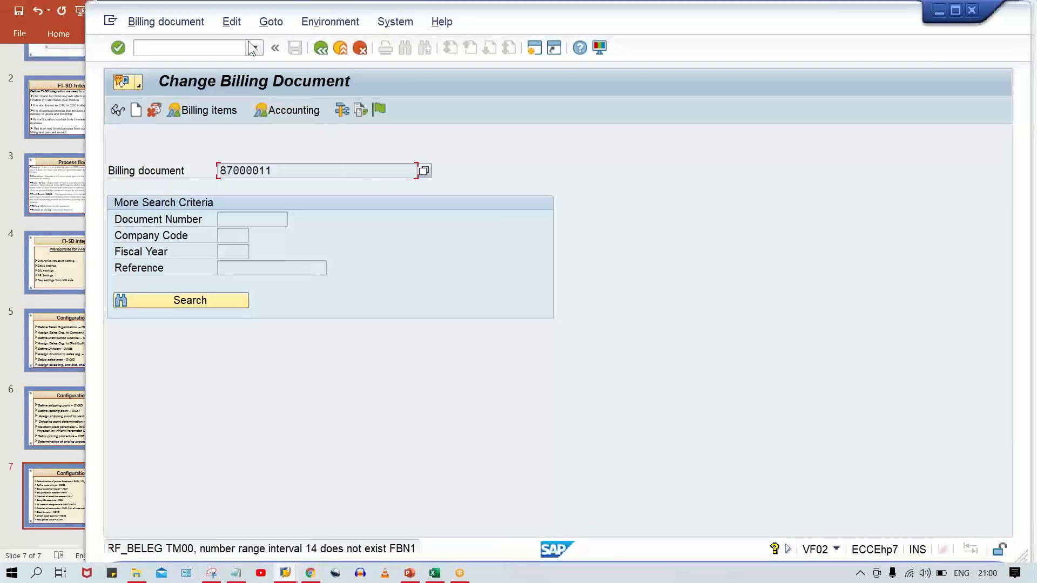
click(254, 48)
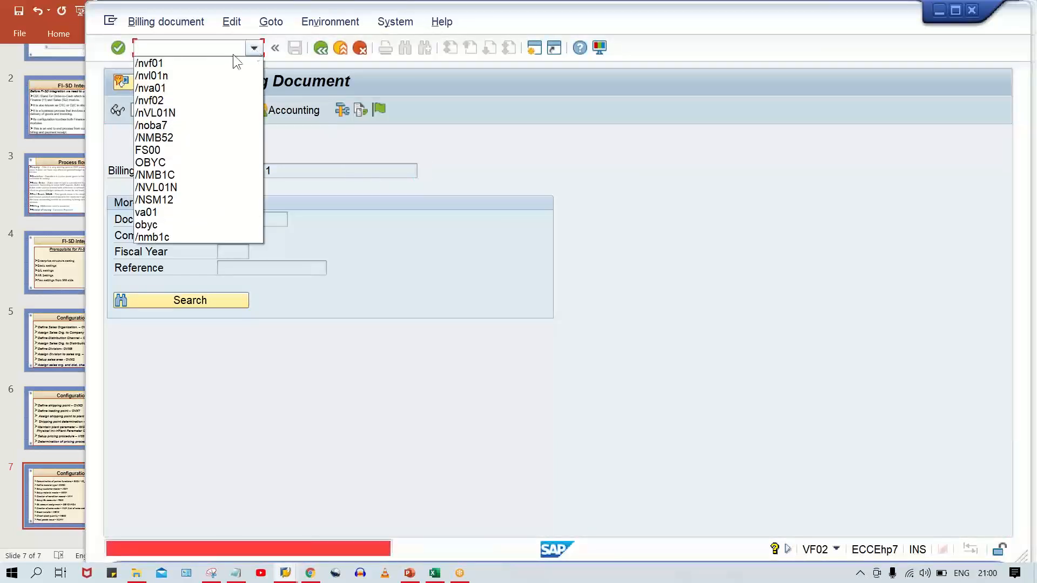
click(192, 64)
key(Return)
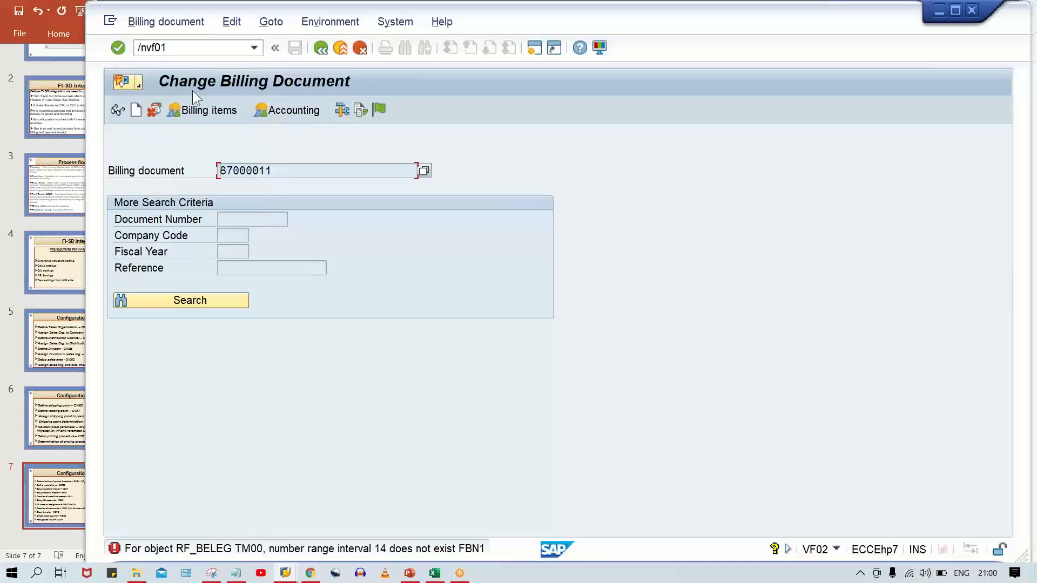
click(202, 43)
click(203, 44)
key(BackSpace)
text(2)
key(Return)
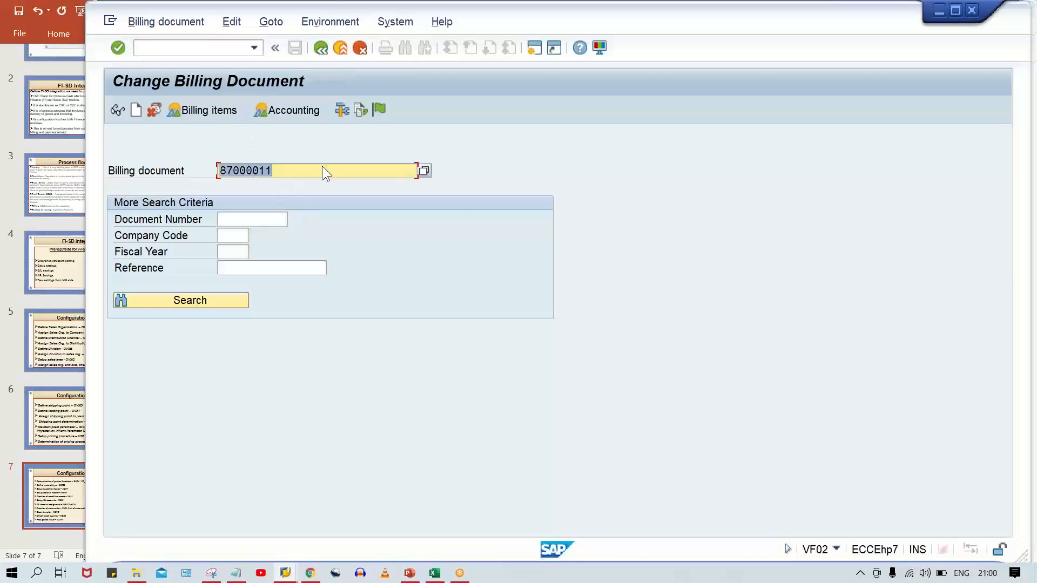
click(380, 111)
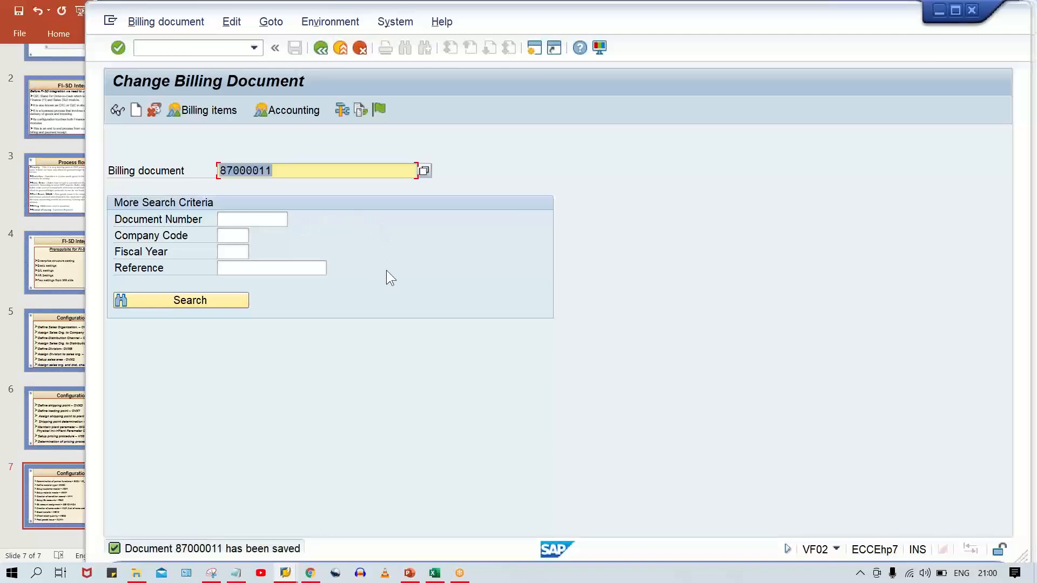
Display the accounting documents of the released invoice and return to the Change Billing Document entry
click(310, 114)
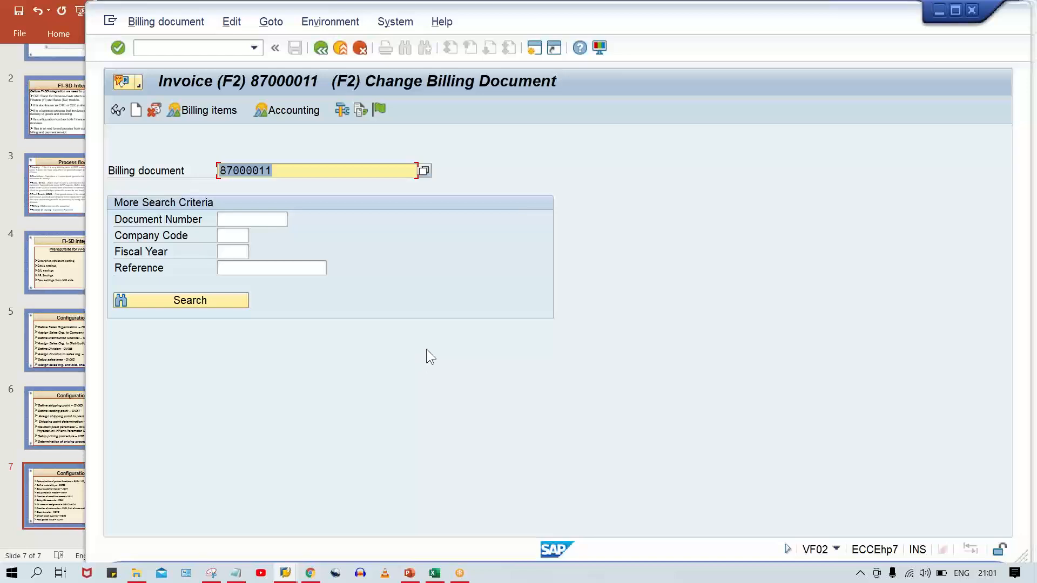
click(330, 172)
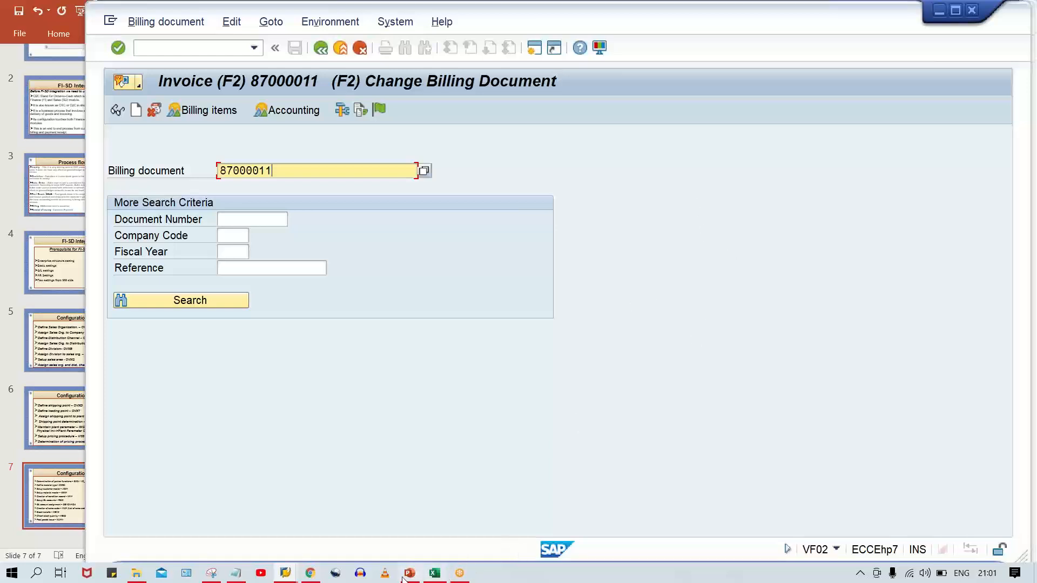
Switch to the Class workbook in Excel and review the stock, COGM and COGS posting entries on Sheet5
mouse_move(435, 572)
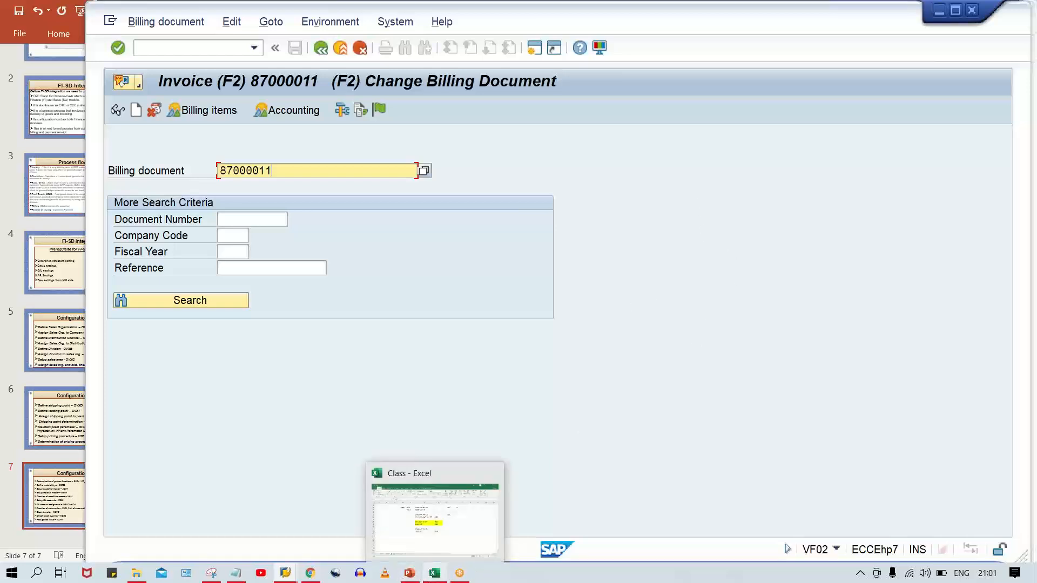
click(440, 540)
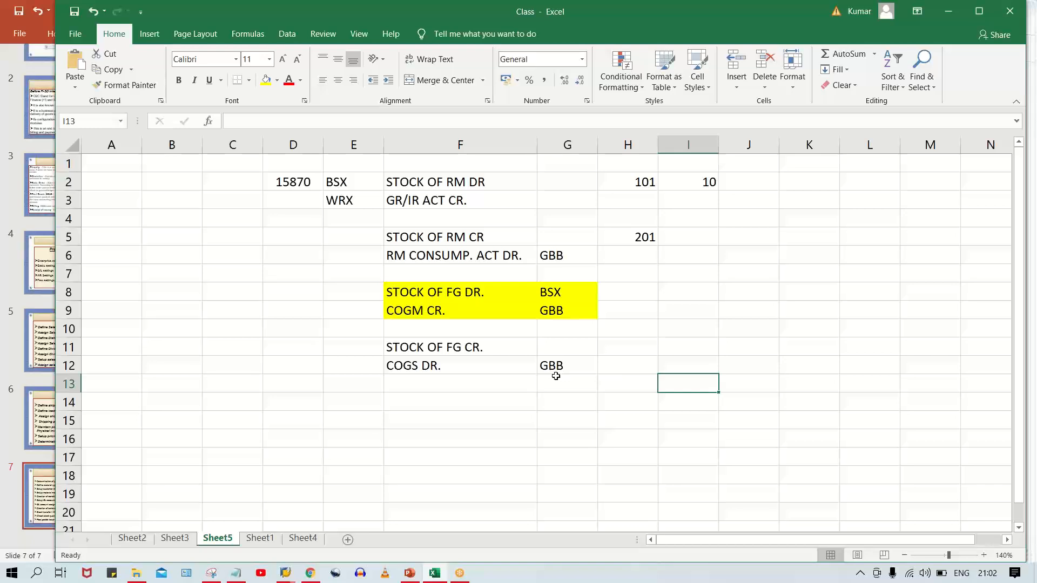
click(601, 313)
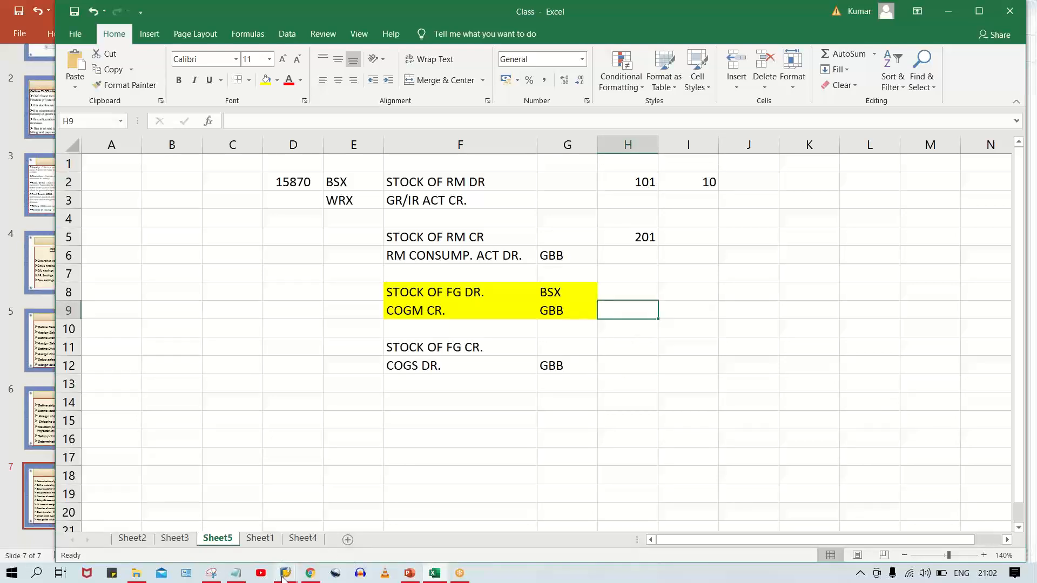
mouse_move(284, 576)
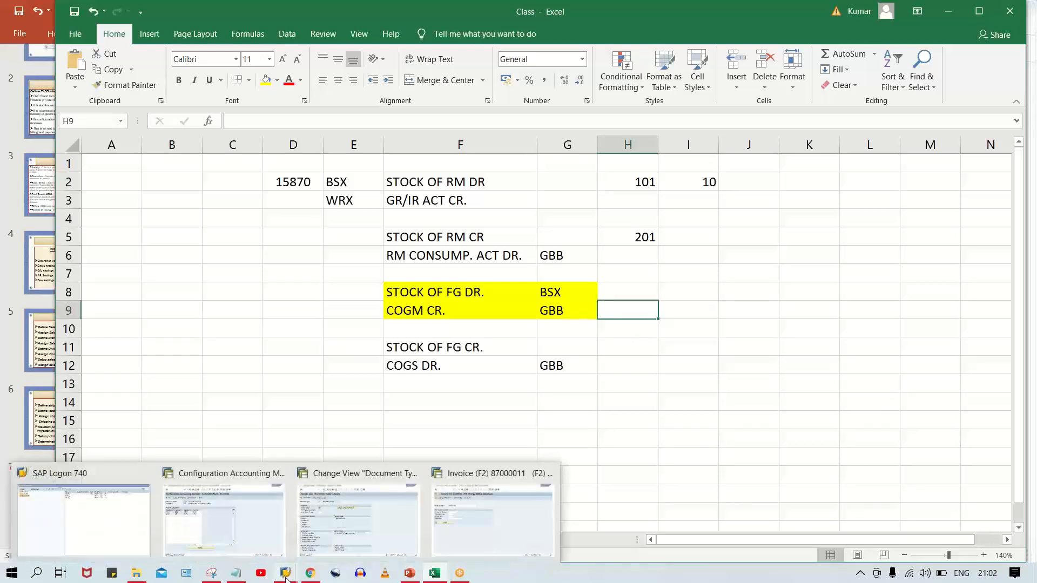
click(453, 534)
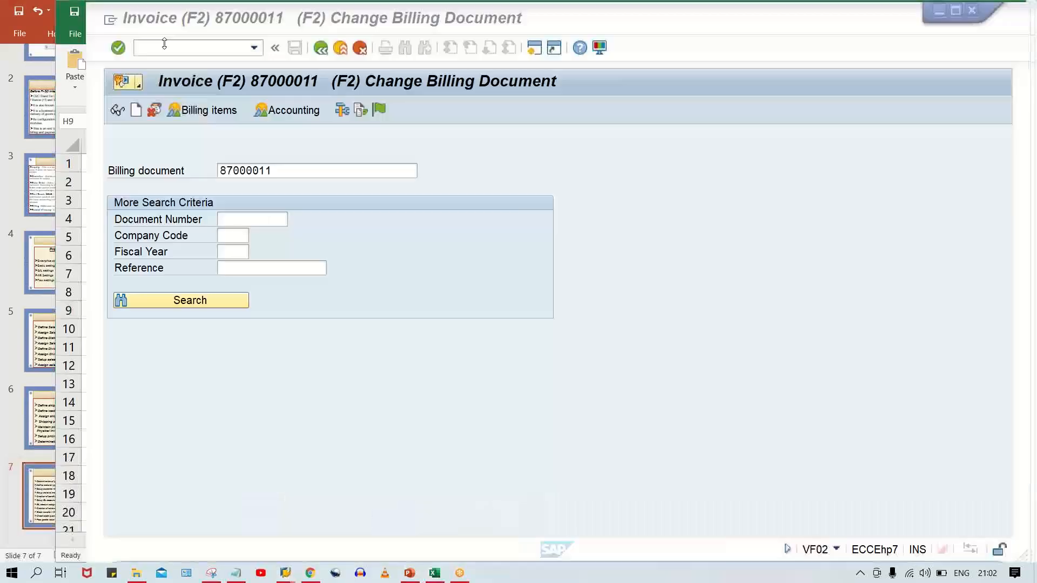
click(206, 48)
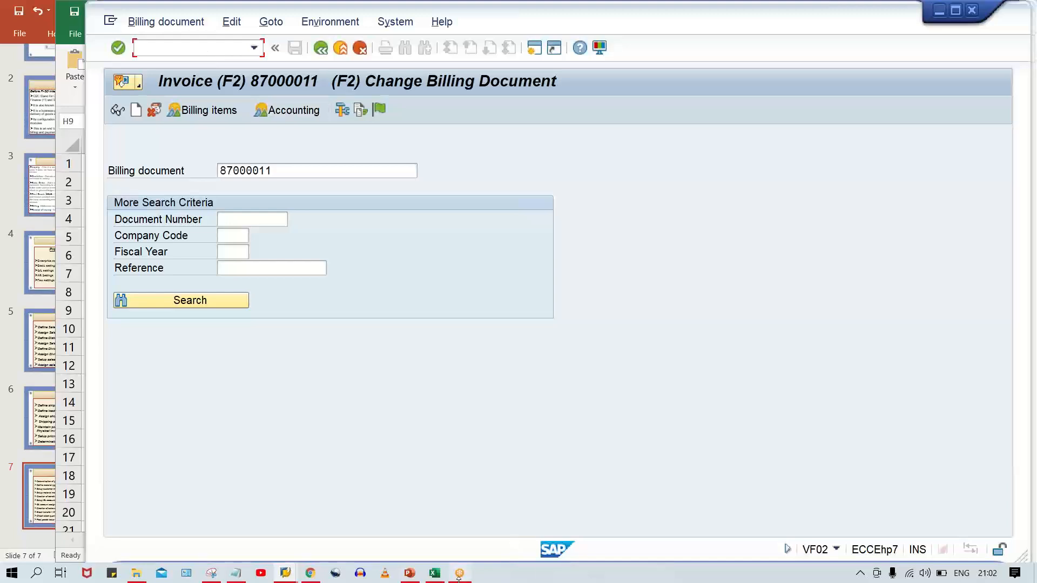
Return to the Class workbook in Excel and review the raw material stock and RM consumption posting entries on Sheet5
click(436, 571)
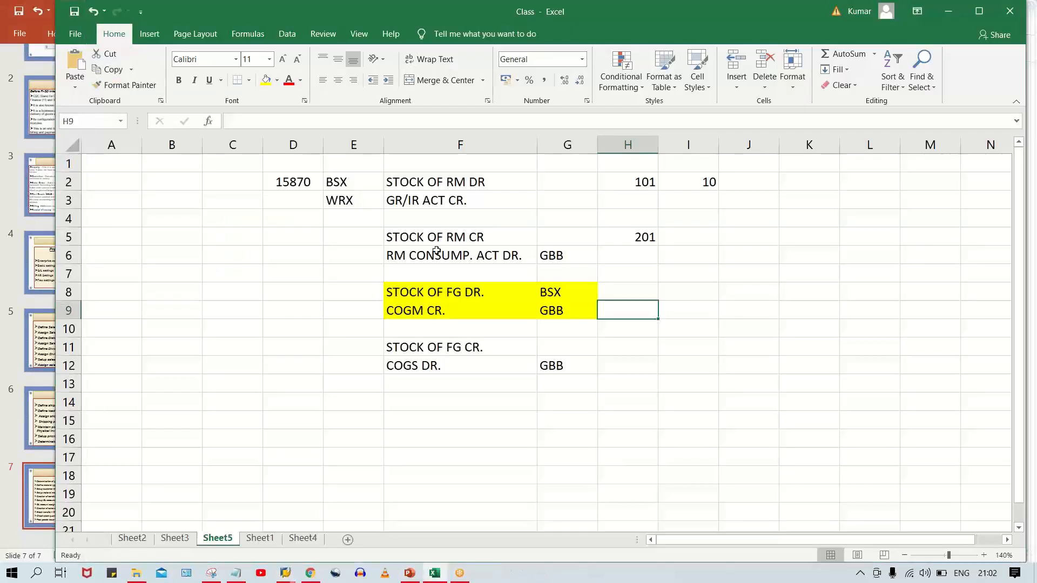
click(457, 245)
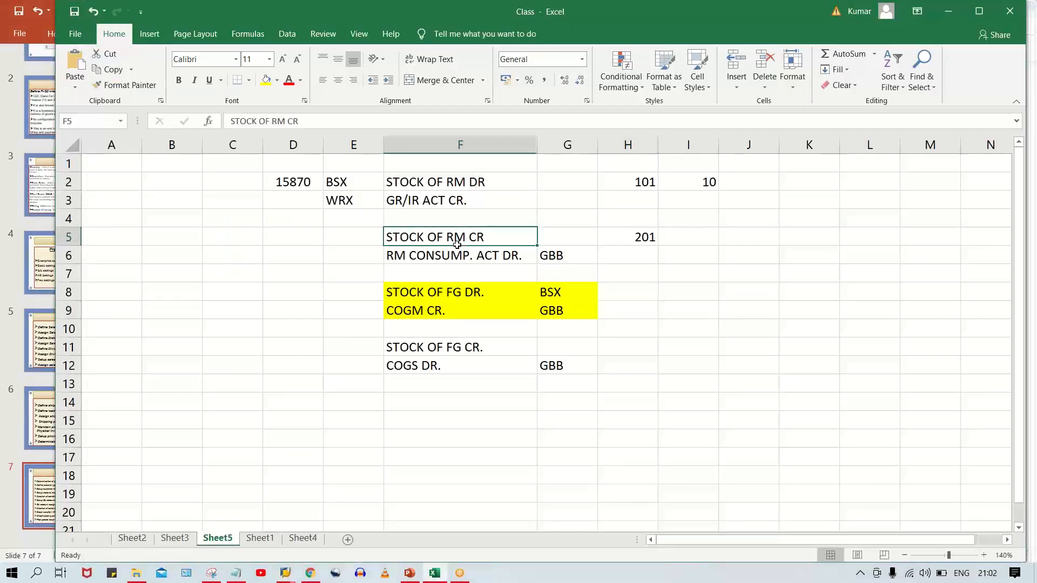
click(456, 183)
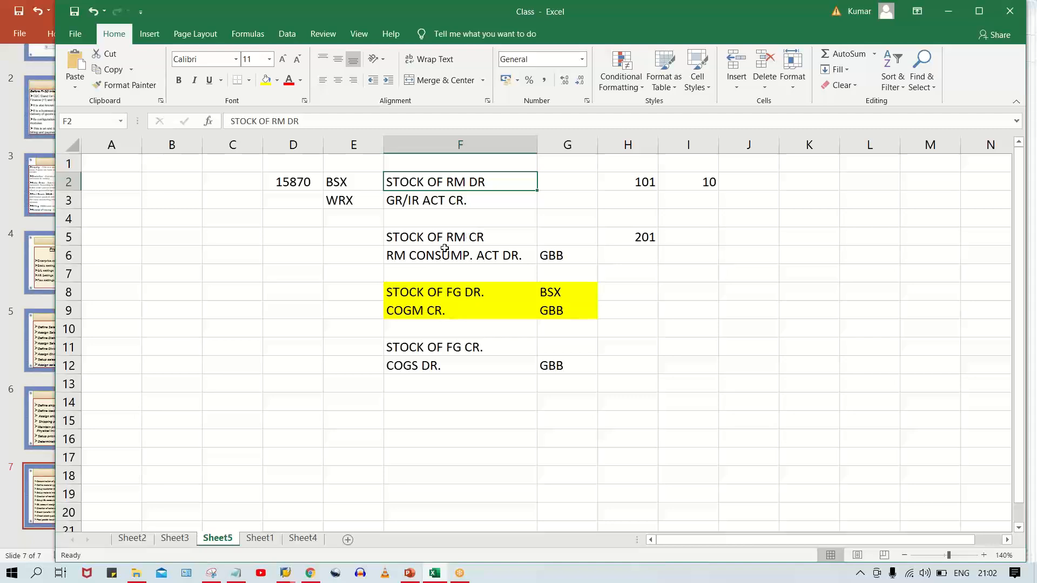
click(406, 239)
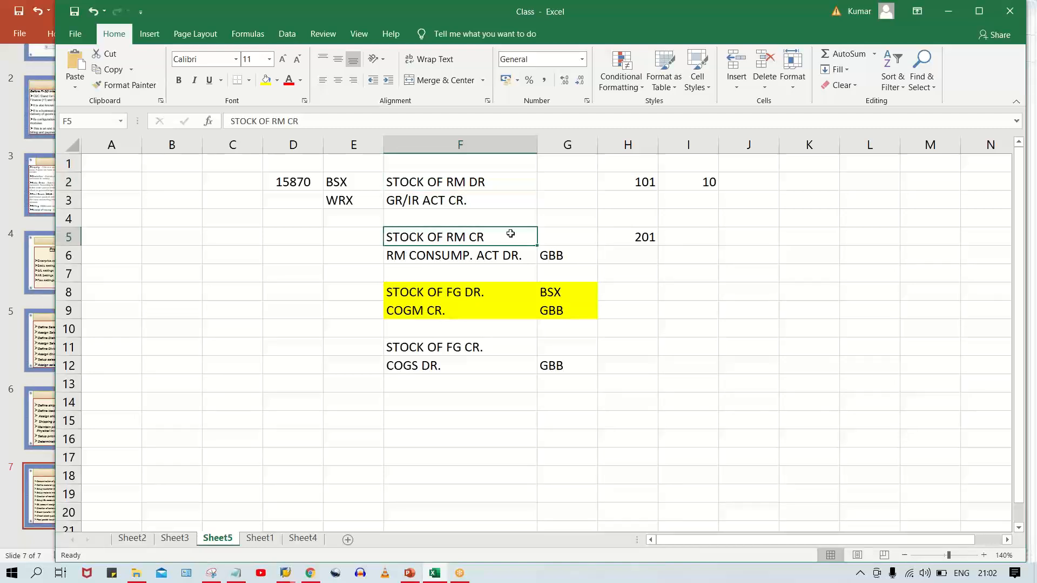
click(461, 253)
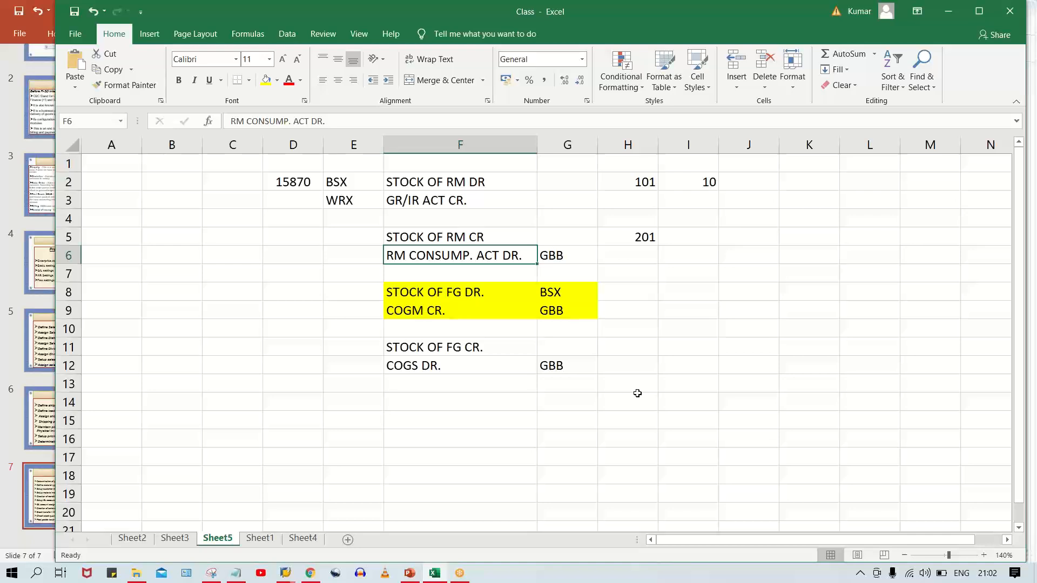
click(560, 253)
click(487, 250)
click(479, 241)
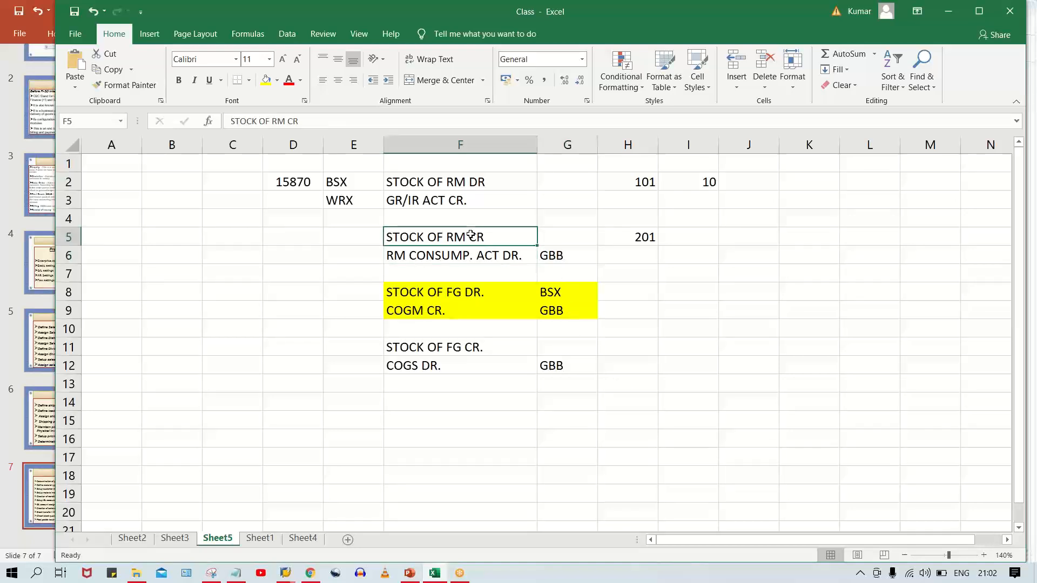
Switch to the SAP session showing the GBB automatic posting accounts and start transaction MB1A
click(285, 573)
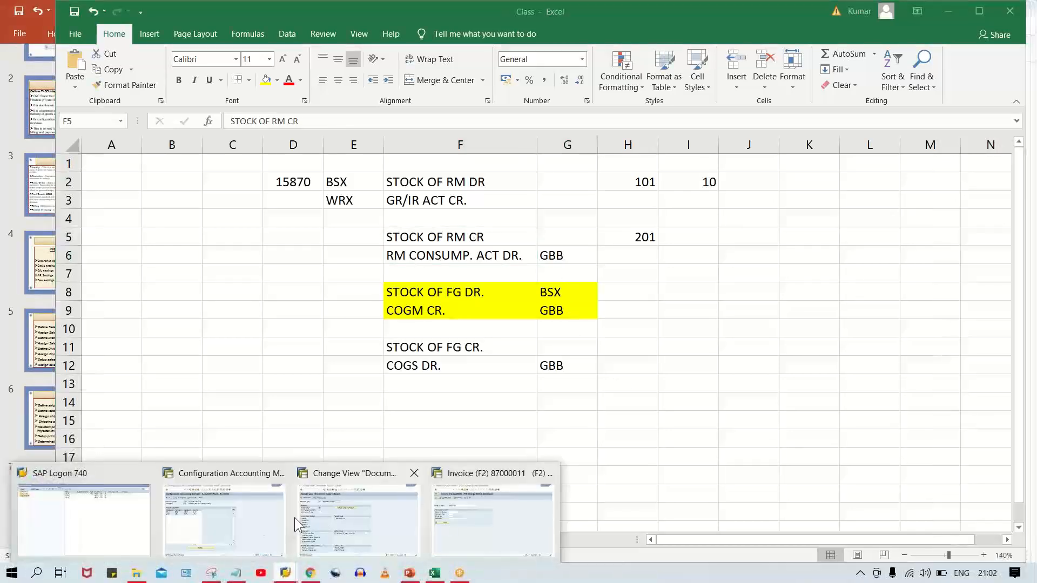
click(232, 520)
click(218, 48)
text(/n)
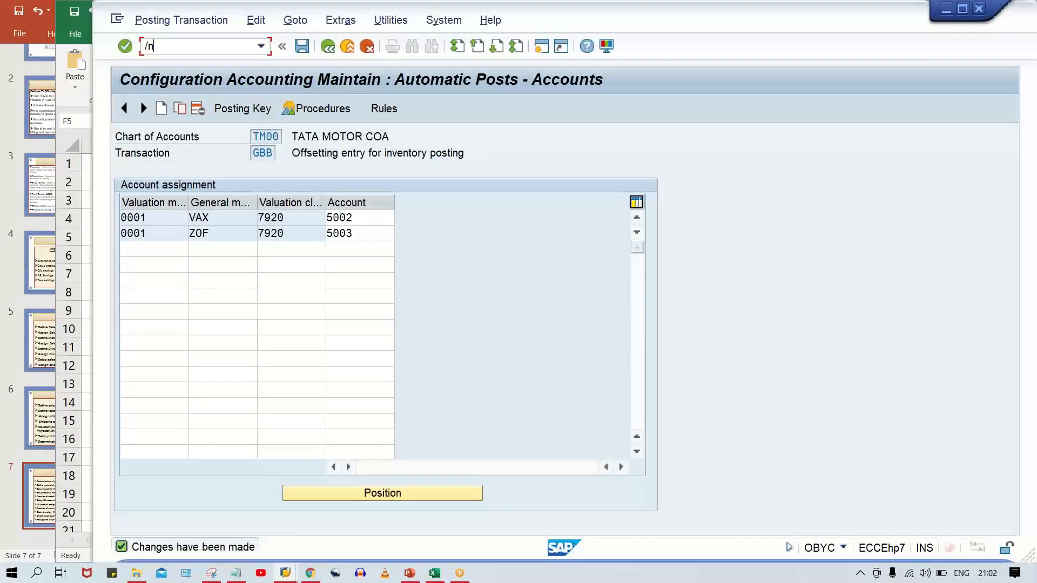
text(mb1a)
key(Return)
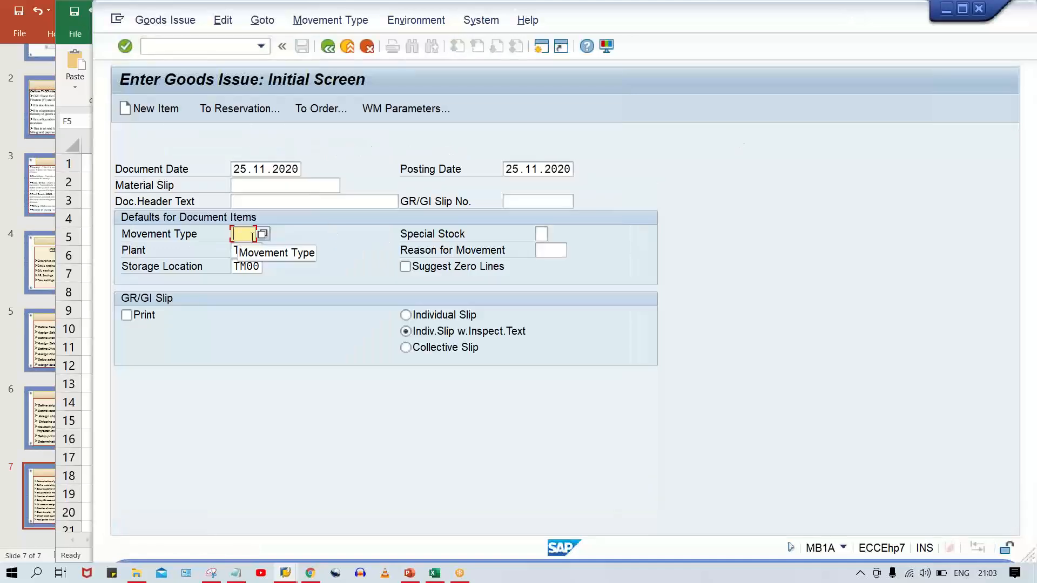
Try to enter a goods issue of 1 unit of material TM00_RM with movement type 201
text(20)
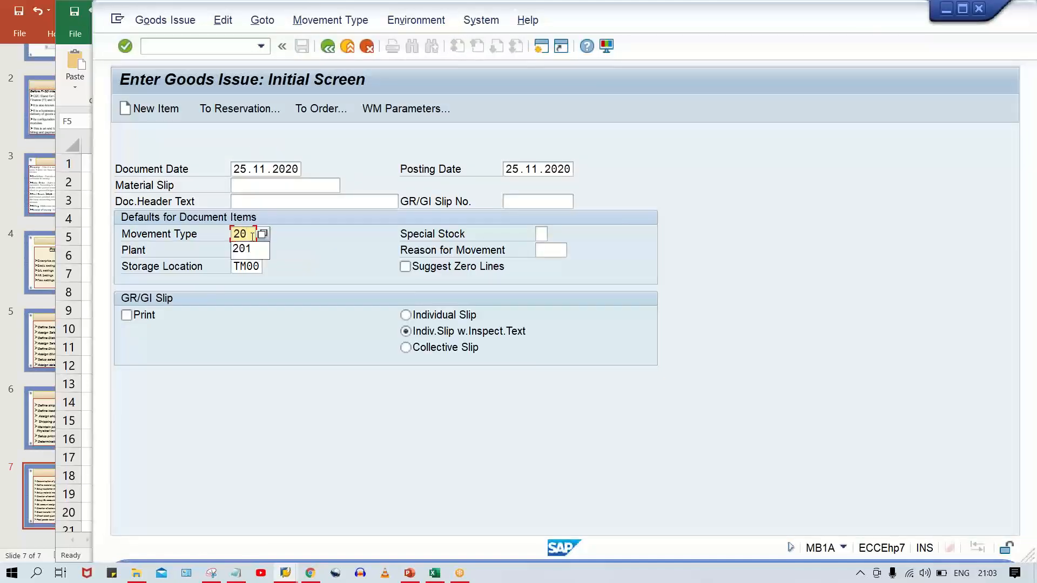
text(1)
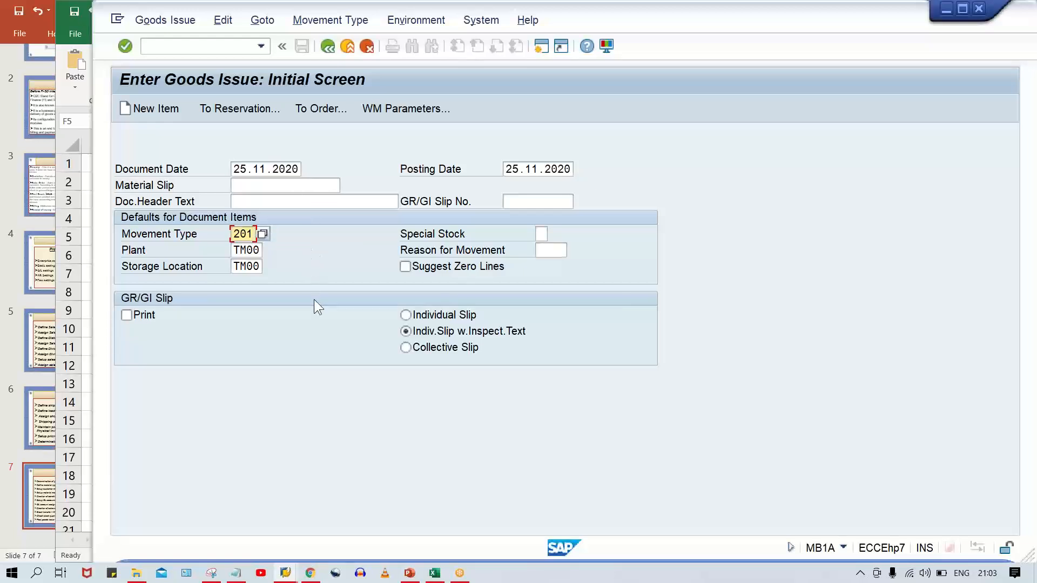
key(Return)
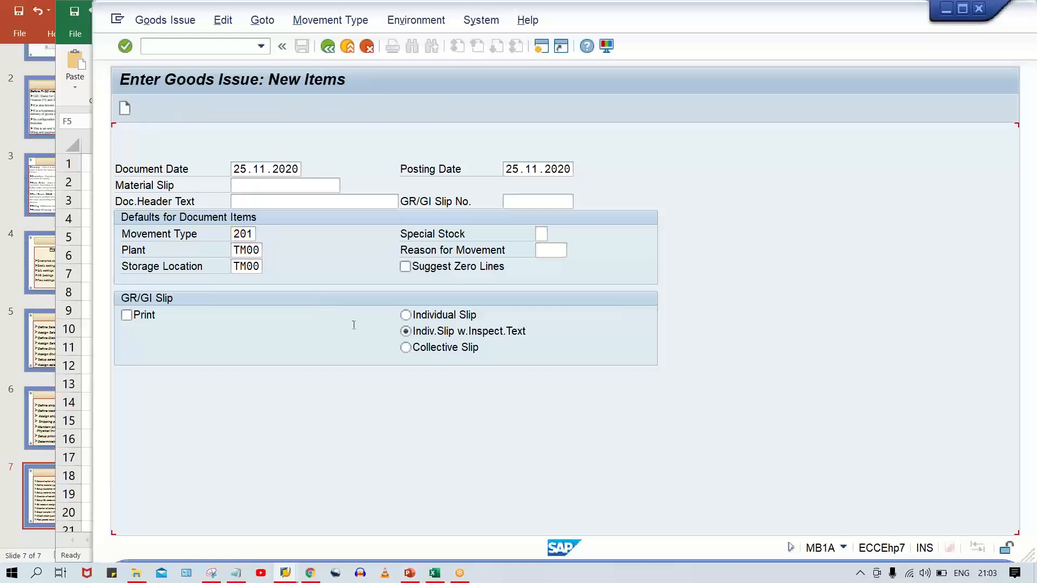
click(227, 255)
click(234, 280)
click(386, 249)
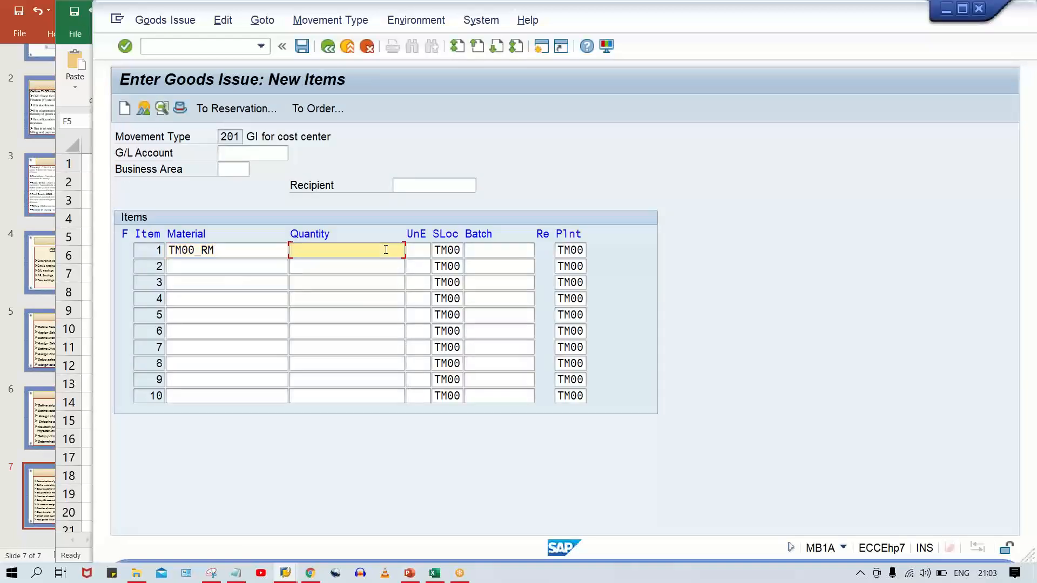
text(1)
key(Return)
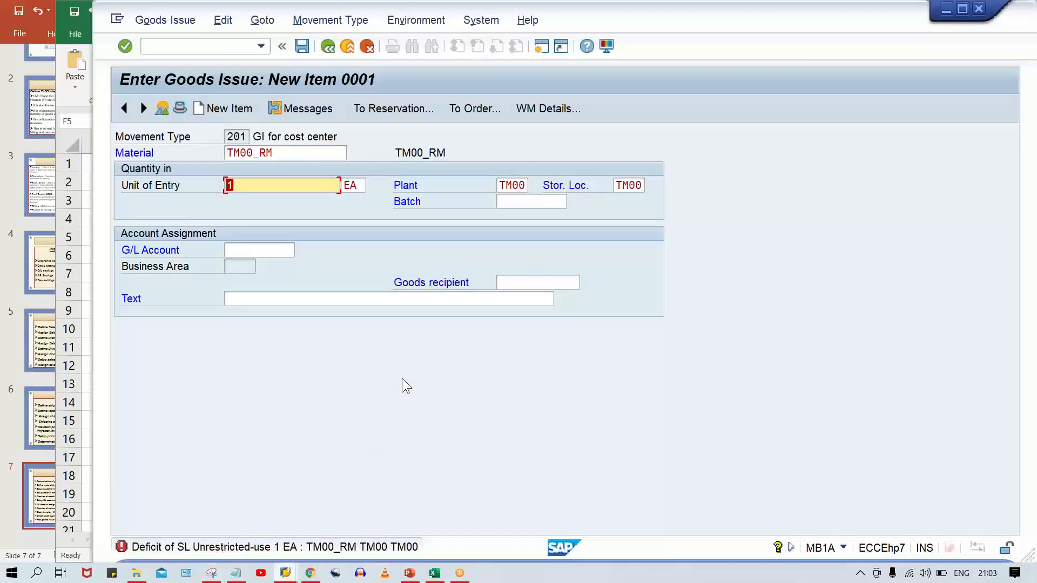
Copy the material number TM00_RM and display its warehouse stock at plant TM00 with transaction MB52 in the billing document session
click(243, 190)
drag(293, 160, 226, 160)
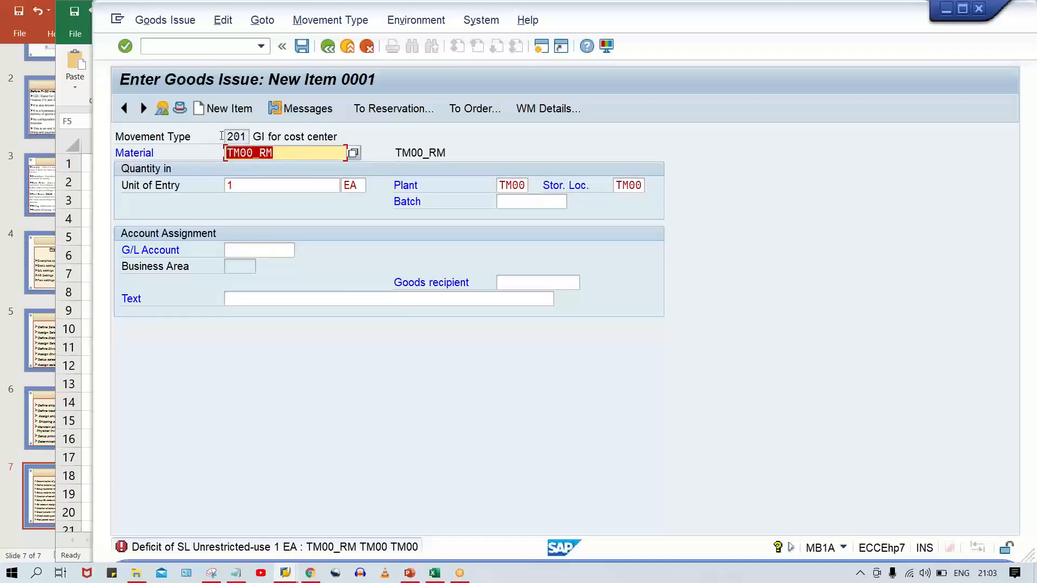
click(206, 47)
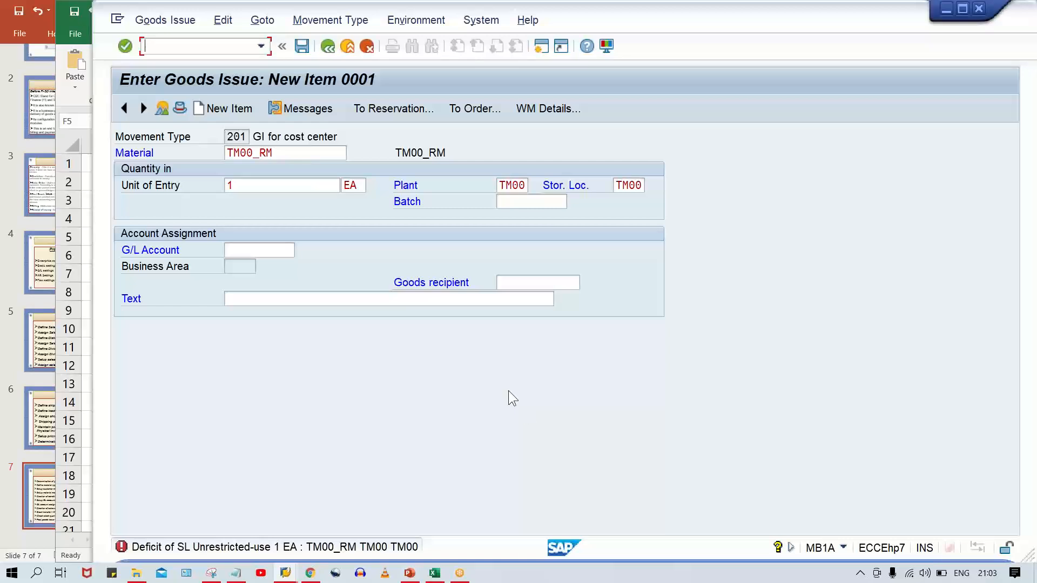
drag(272, 153, 205, 158)
key(ctrl+c)
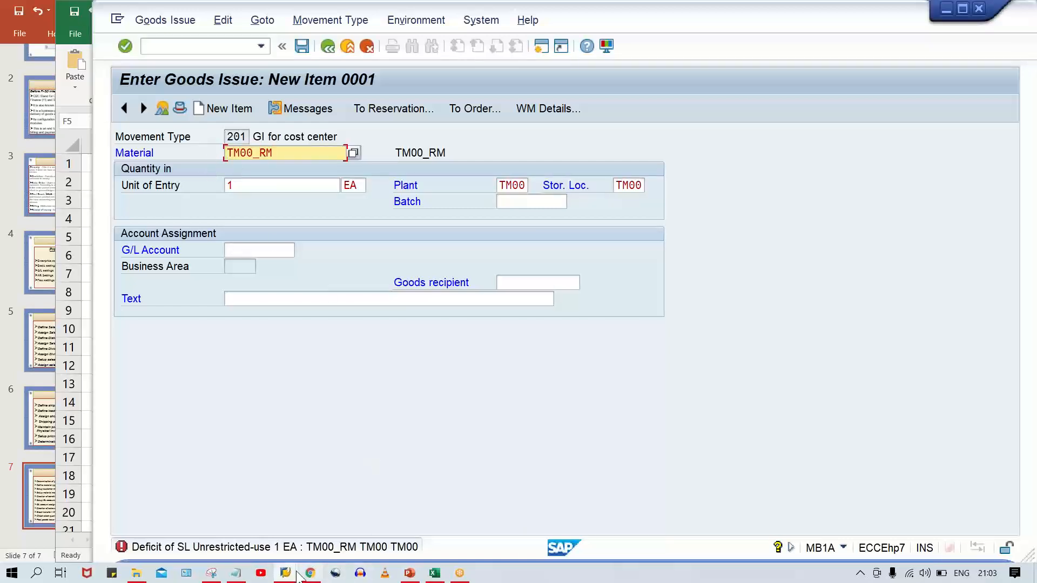
mouse_move(289, 576)
click(462, 526)
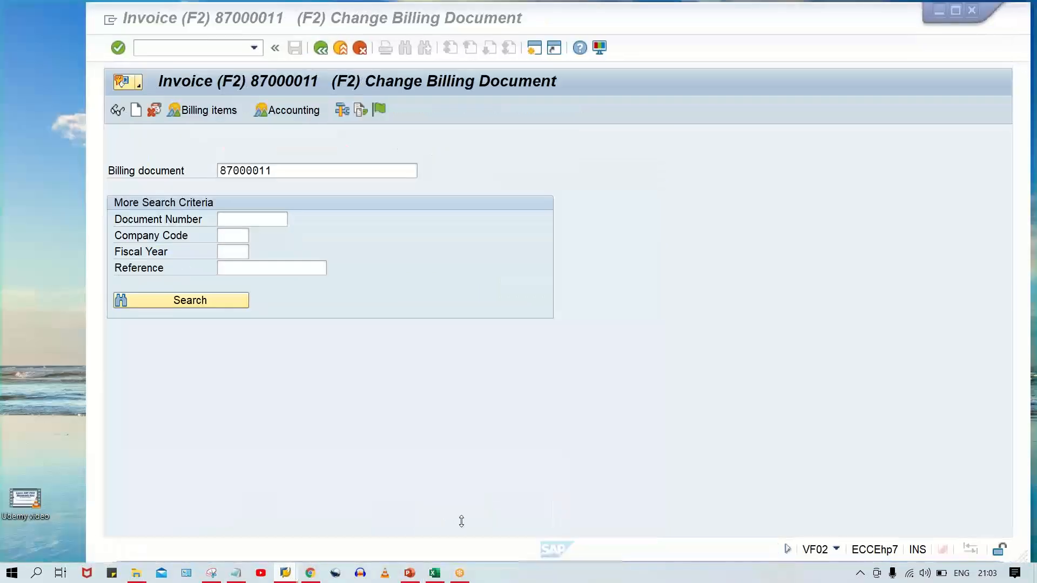
click(179, 46)
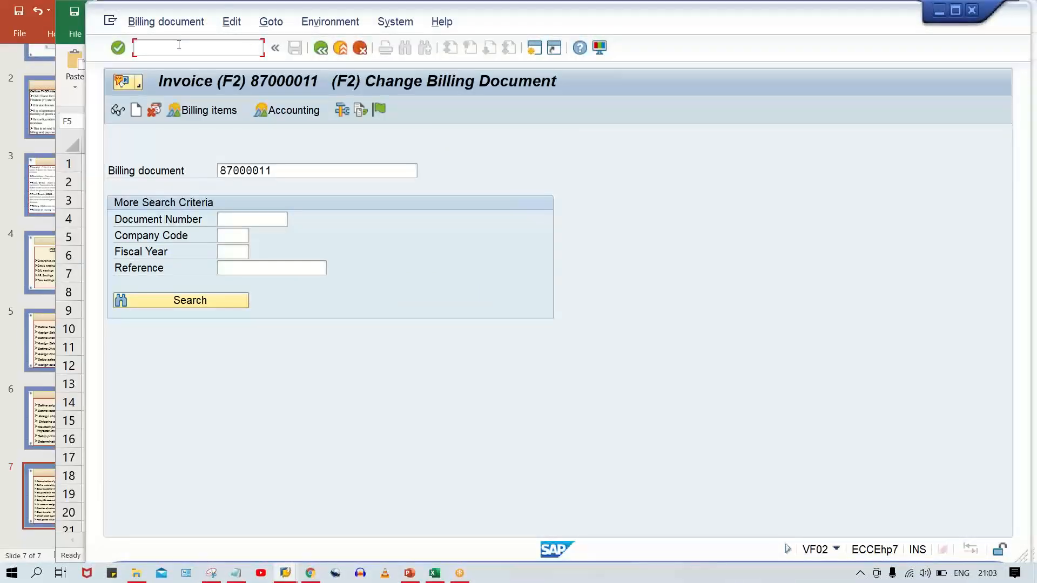
text(/nmb52)
key(Return)
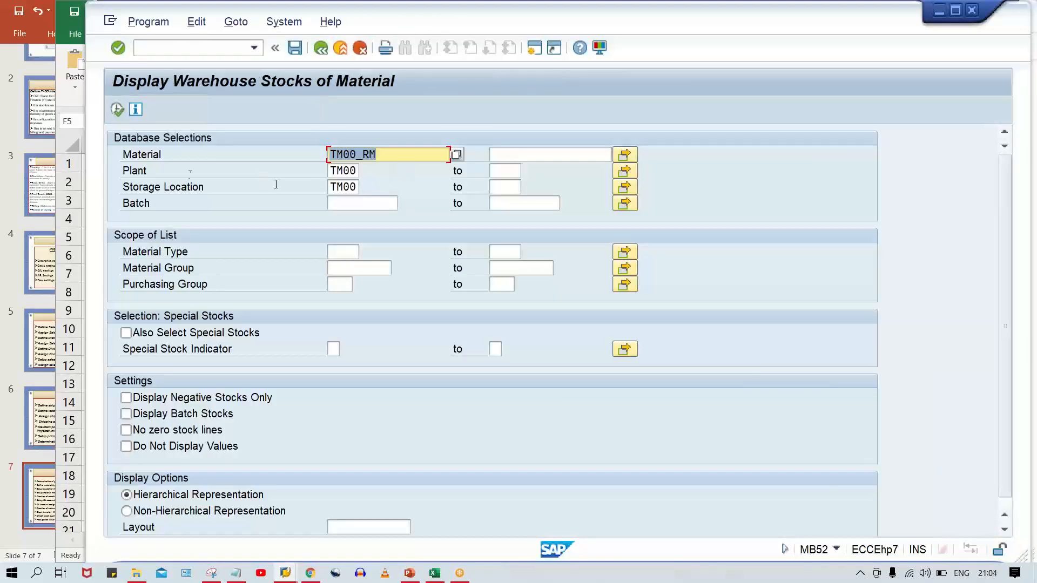
click(115, 108)
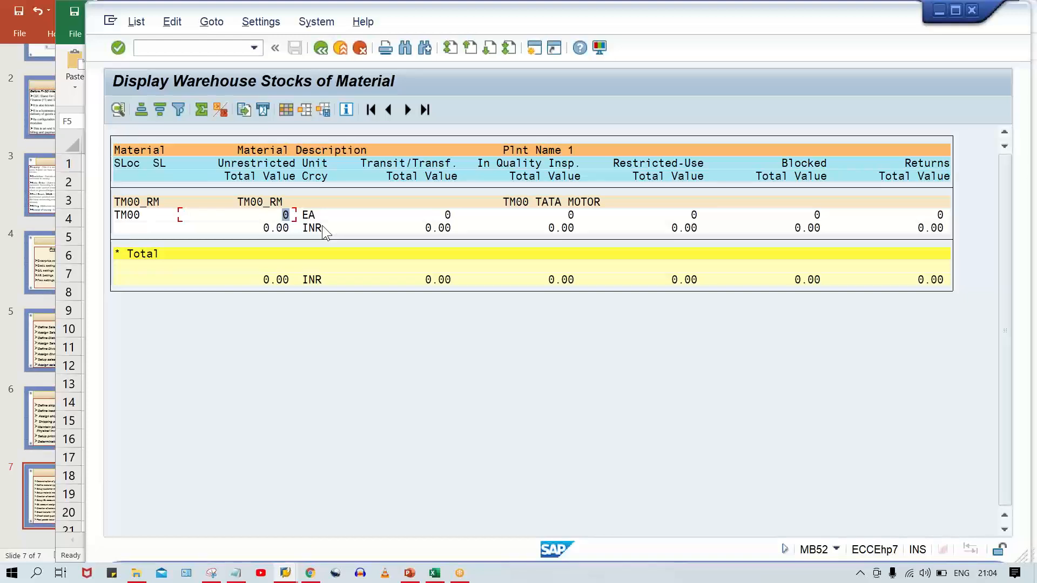
Return to the goods issue session, restart transaction MB1A and proceed to the new items with movement type 201
key(alt+Tab)
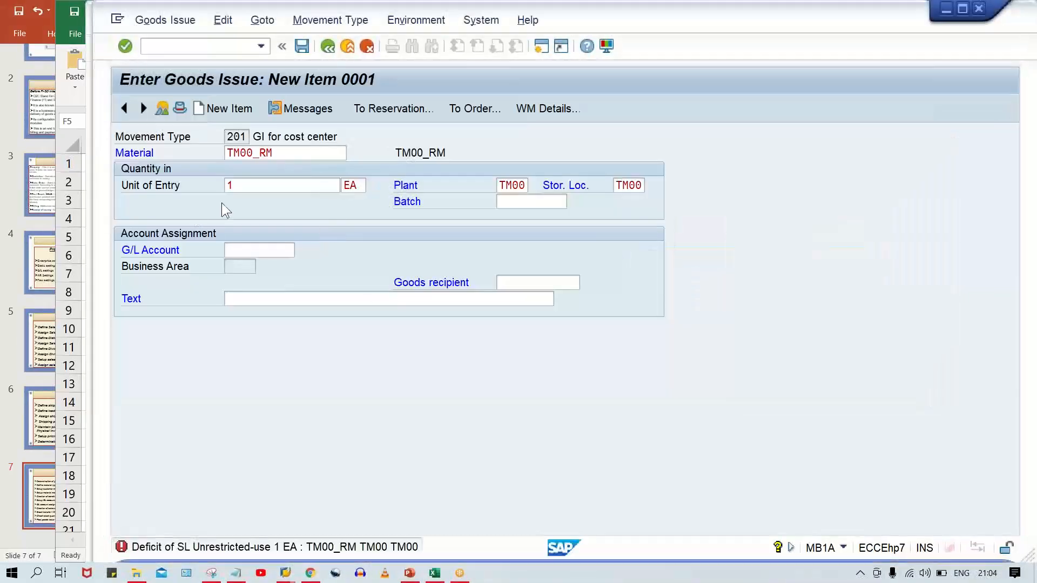
click(249, 185)
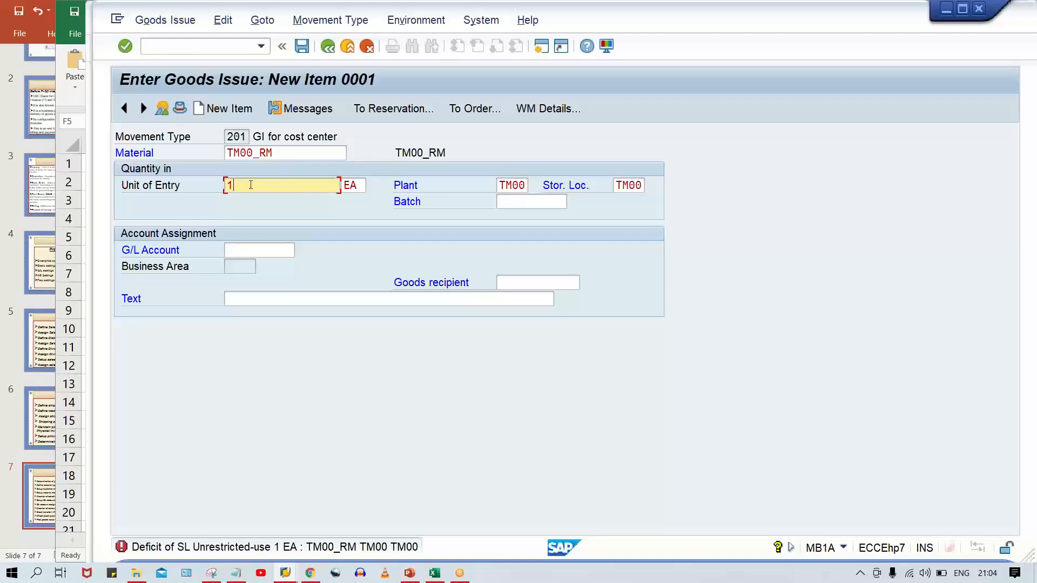
click(264, 47)
click(238, 77)
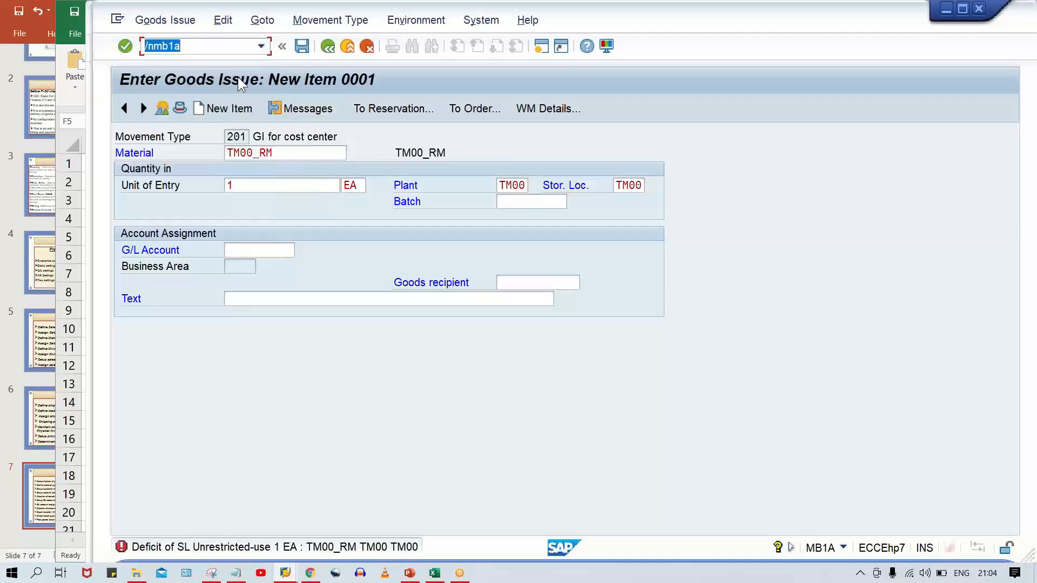
key(Return)
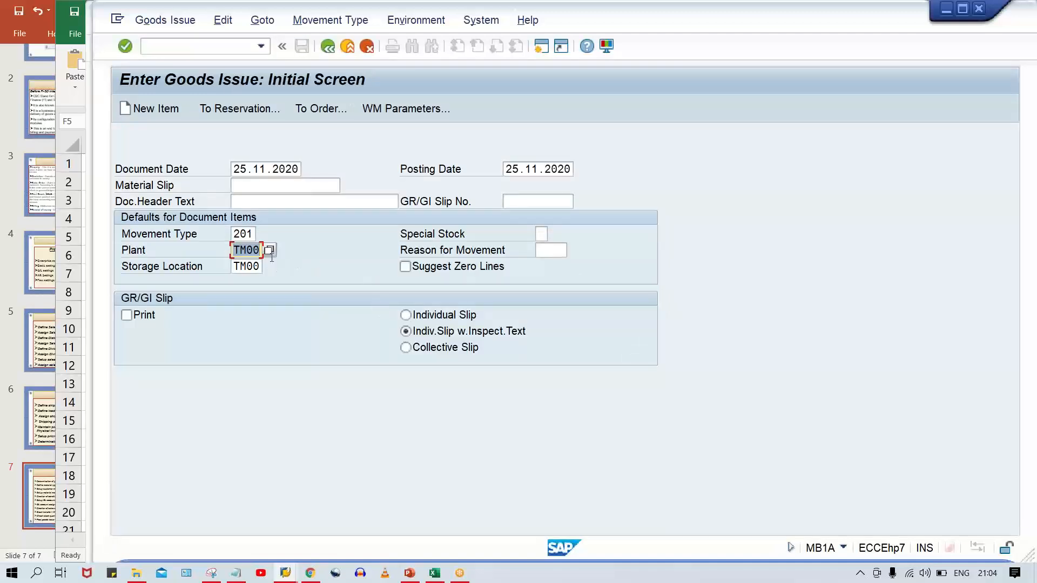
click(242, 235)
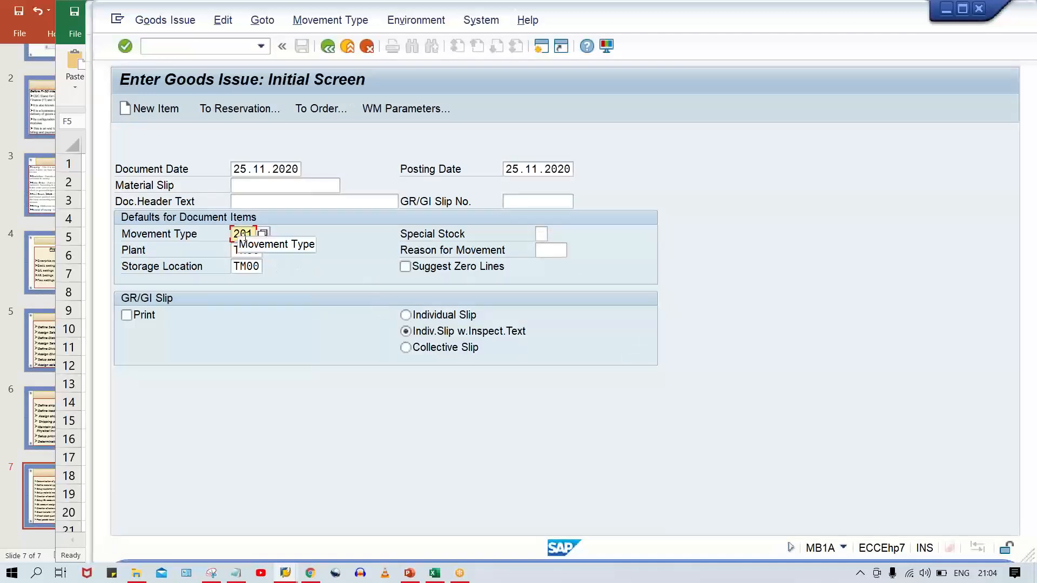
key(Return)
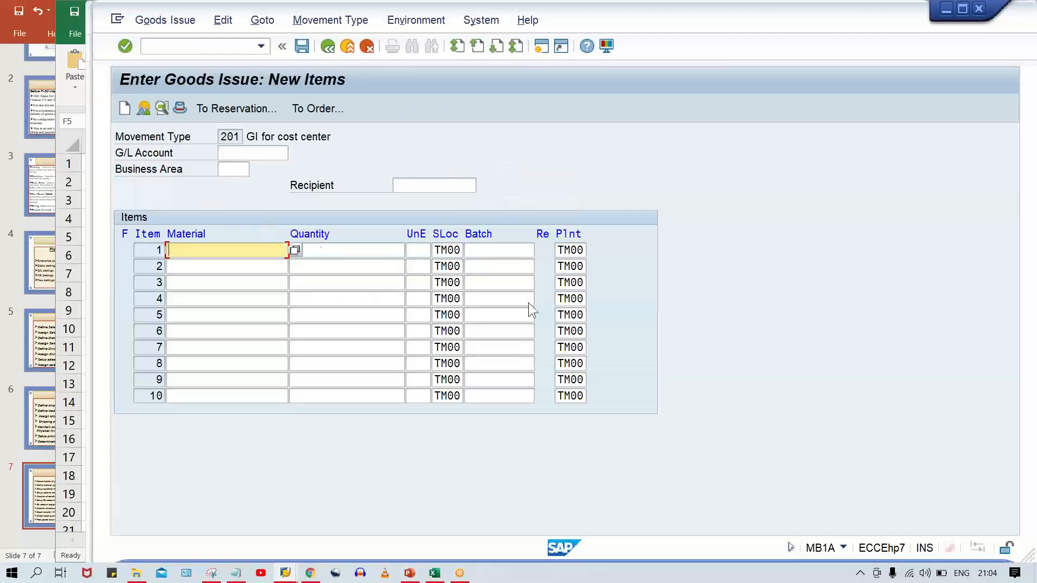
Enter material TM00_RM with quantity 1 as the first goods issue item
click(224, 264)
click(348, 250)
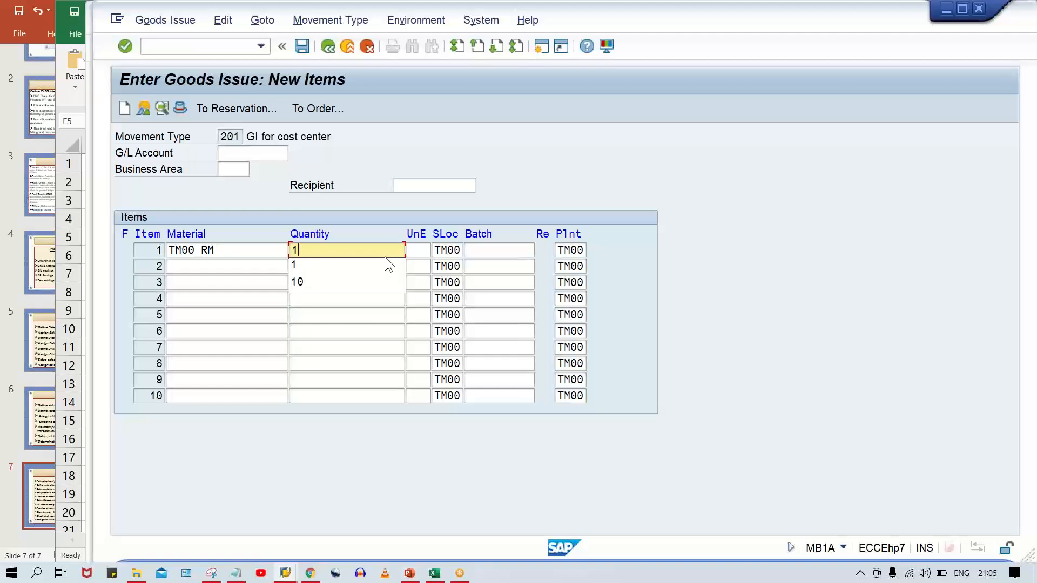
click(361, 248)
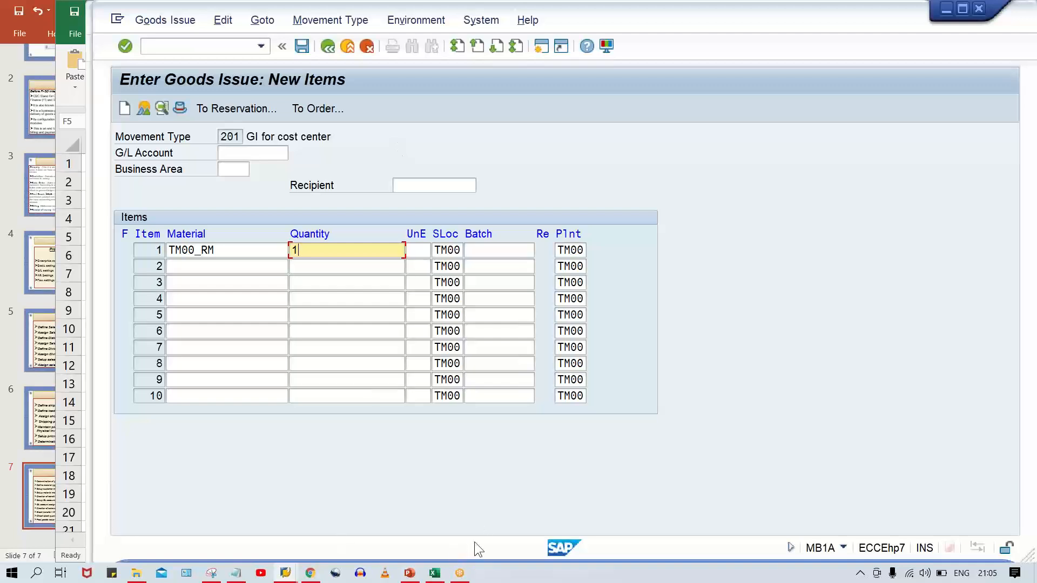
Switch to the Class workbook in Excel and review the STOCK OF RM CR entry on Sheet5
click(285, 573)
mouse_move(390, 543)
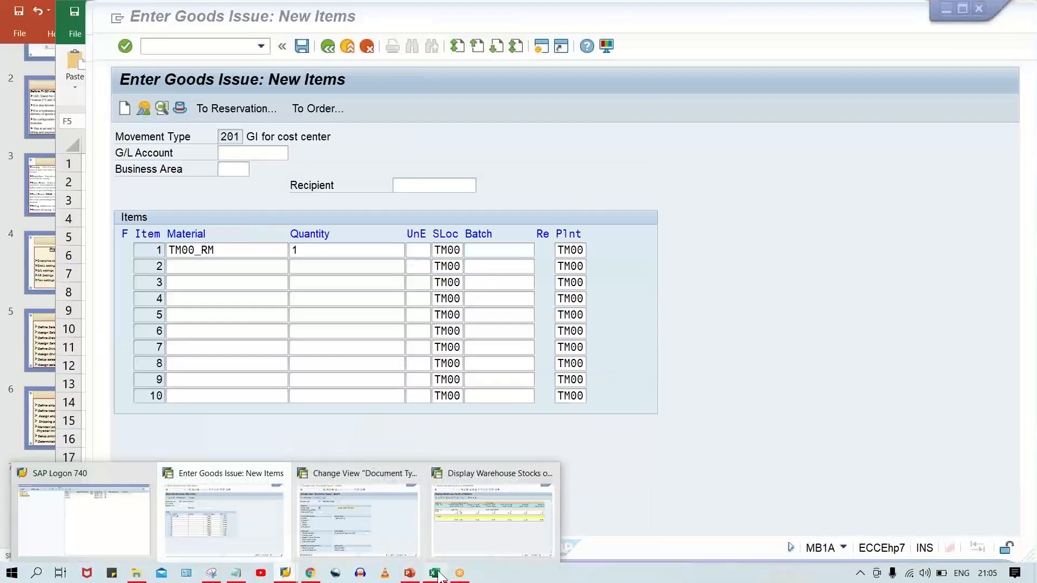
click(435, 572)
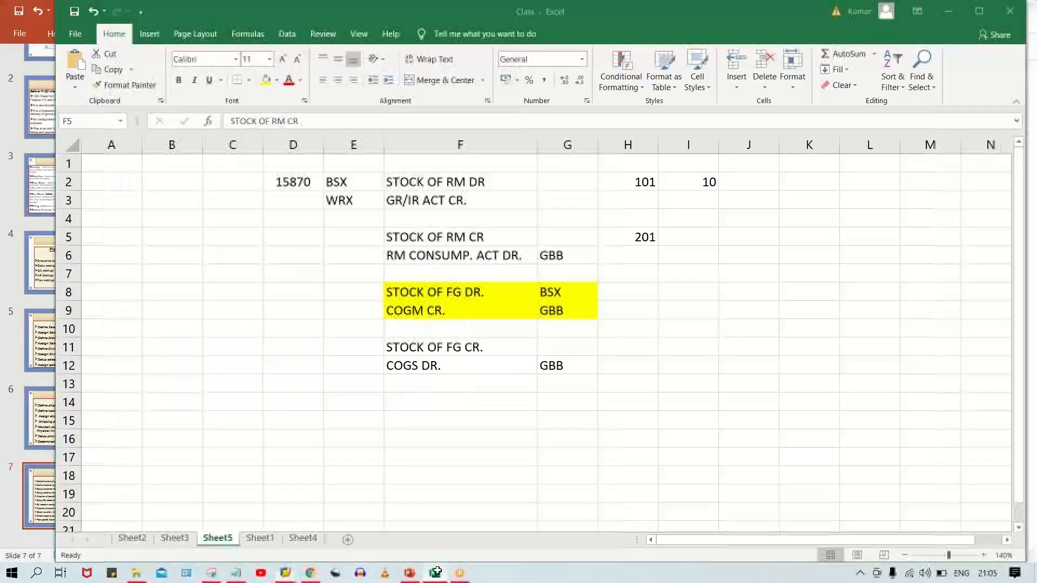
click(685, 344)
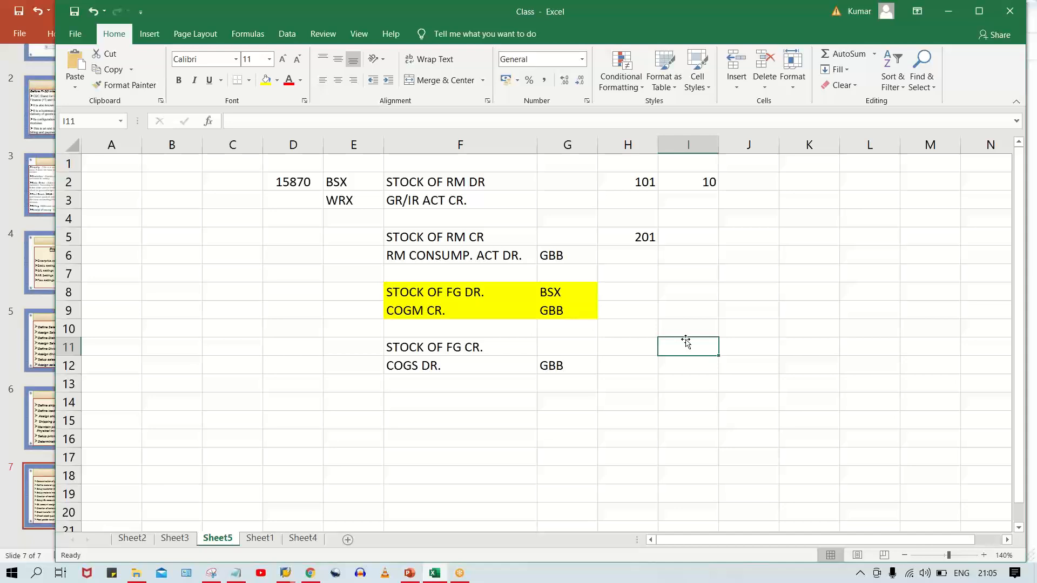
click(447, 237)
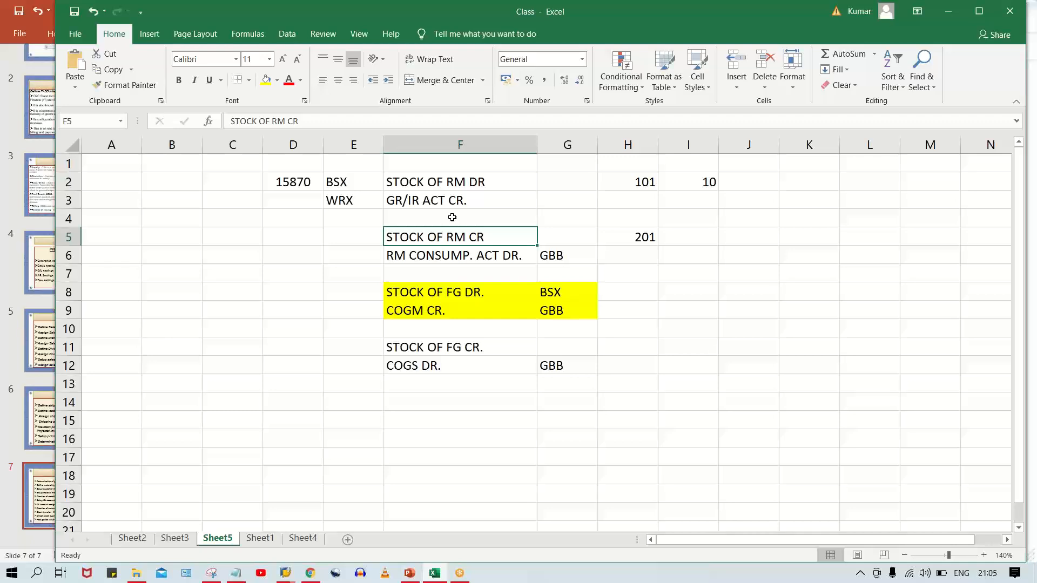
Select the RM CONSUMP. ACT DR. entry on Sheet5, and start transaction OBYC in the SAP warehouse stock session
click(432, 261)
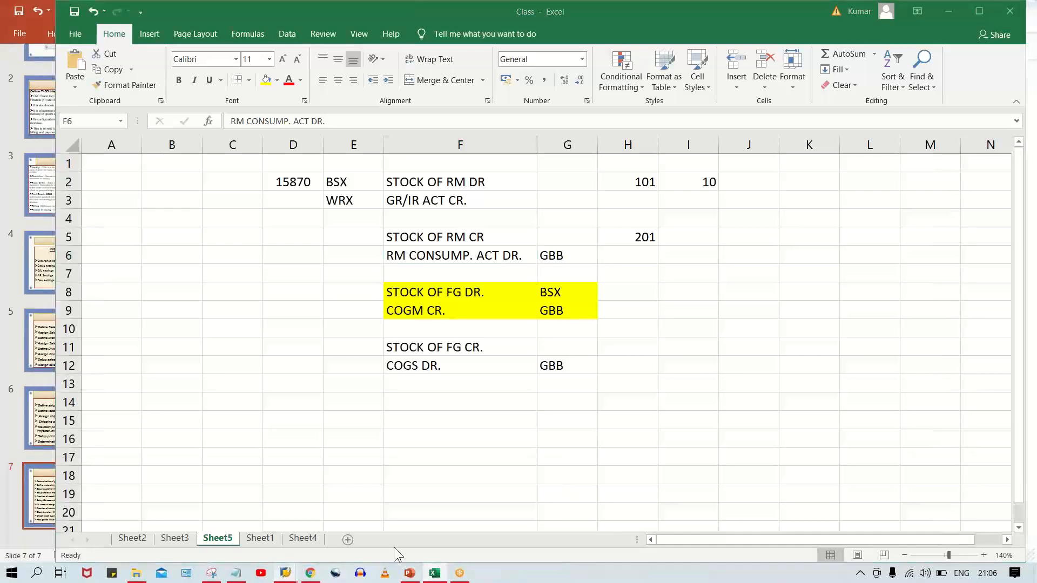
mouse_move(285, 574)
click(500, 528)
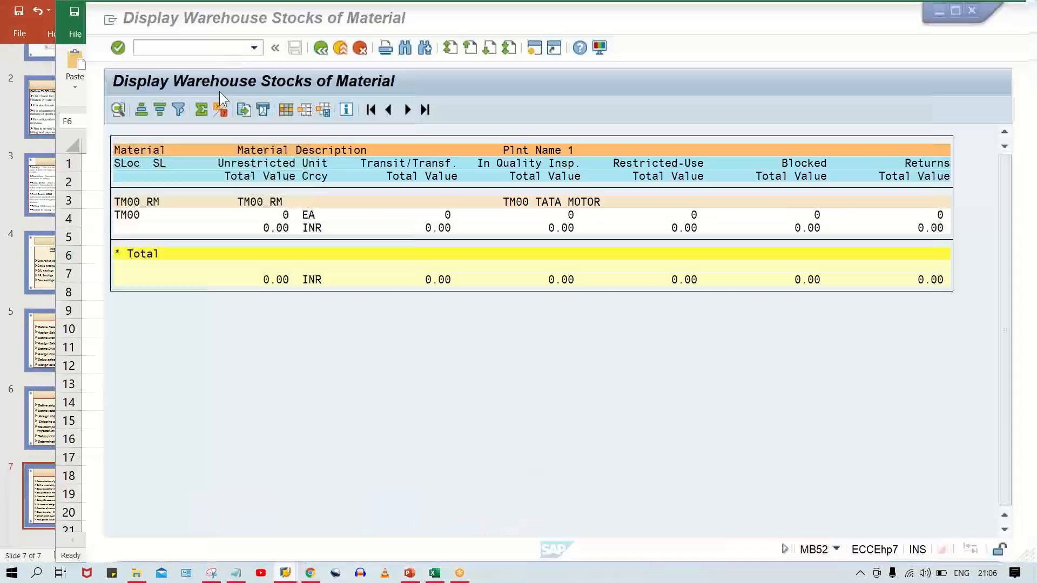
click(217, 48)
text(/)
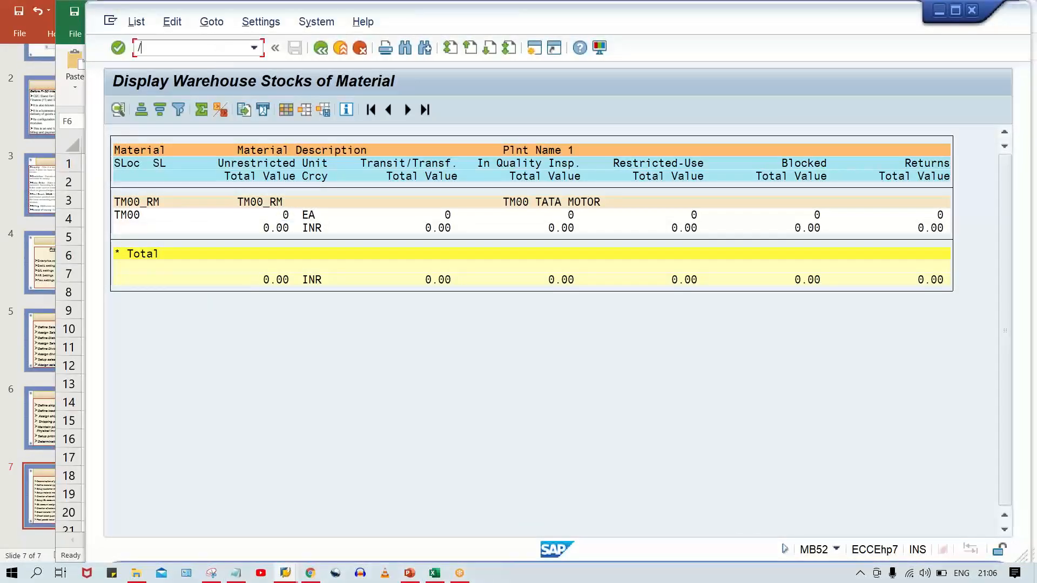
text(nobys)
key(Return)
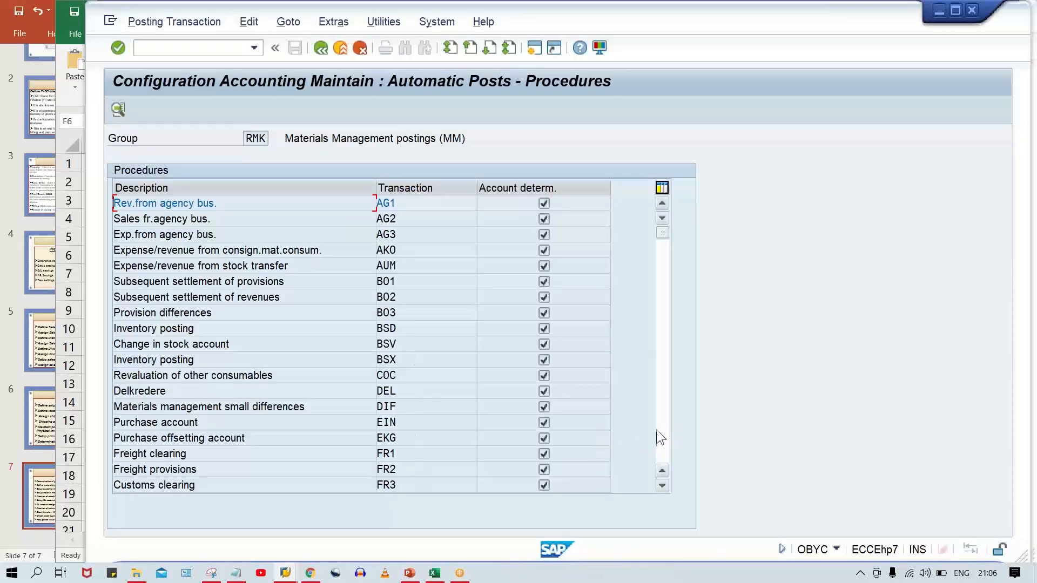
Open the GBB account assignment for chart of accounts TM00 and go through the fields of the first empty row
scroll(414, 206, down, 5)
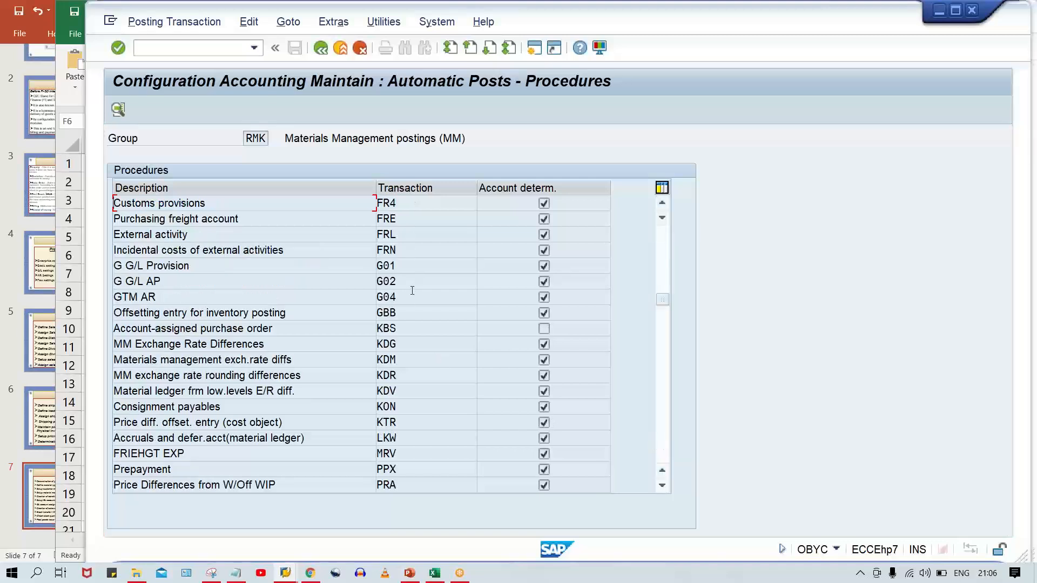
double_click(498, 234)
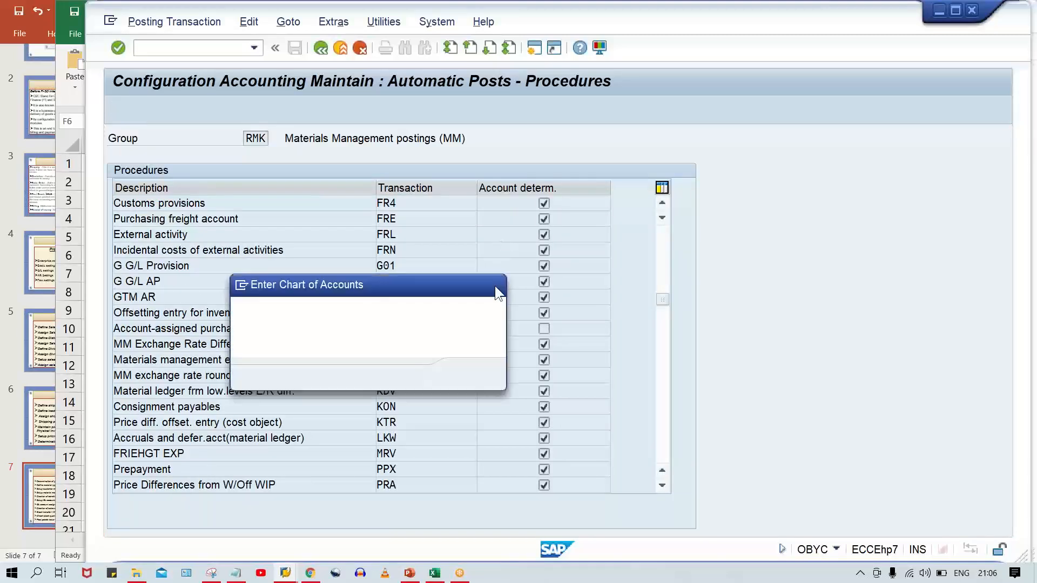
key(Return)
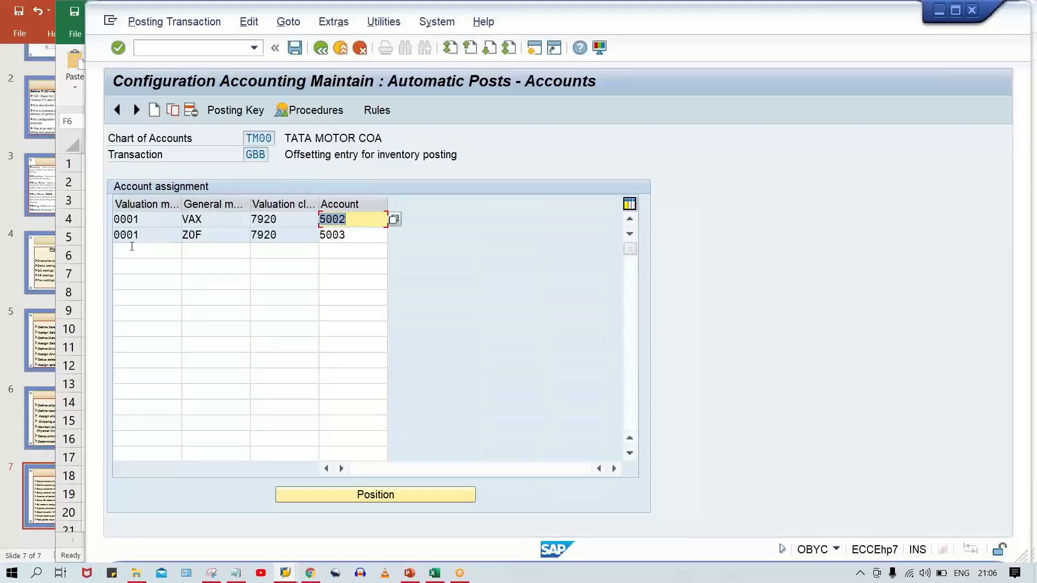
click(133, 250)
click(213, 253)
click(290, 257)
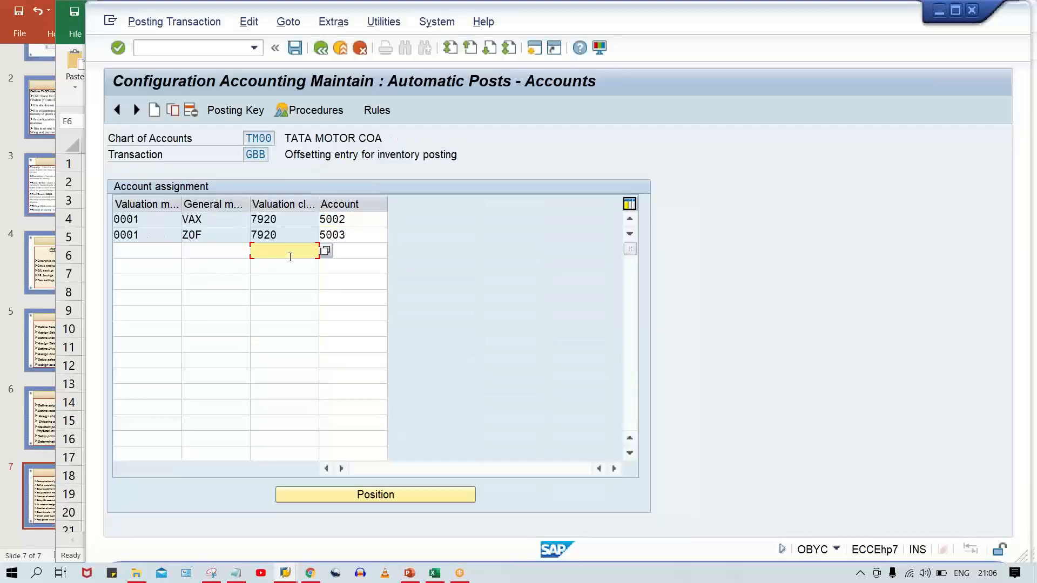
click(346, 258)
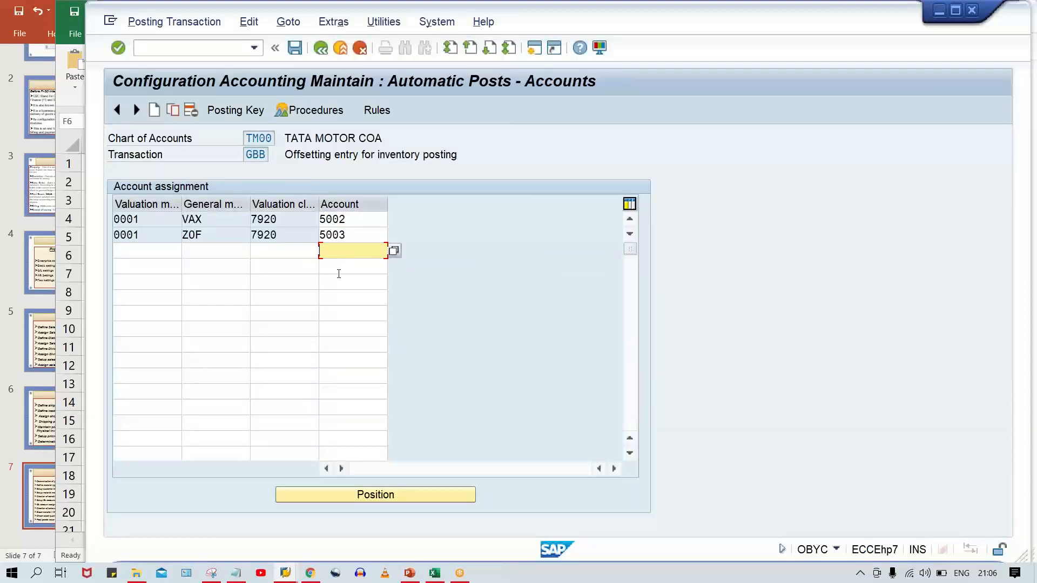
Switch to the goods issue session and go to the quantity of the TM00_RM item
click(280, 573)
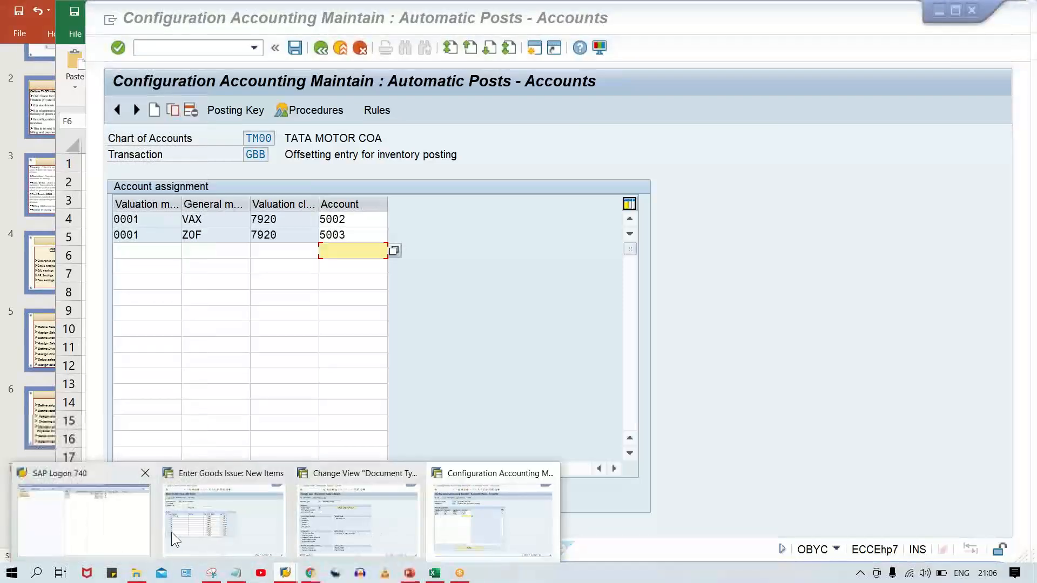
mouse_move(372, 533)
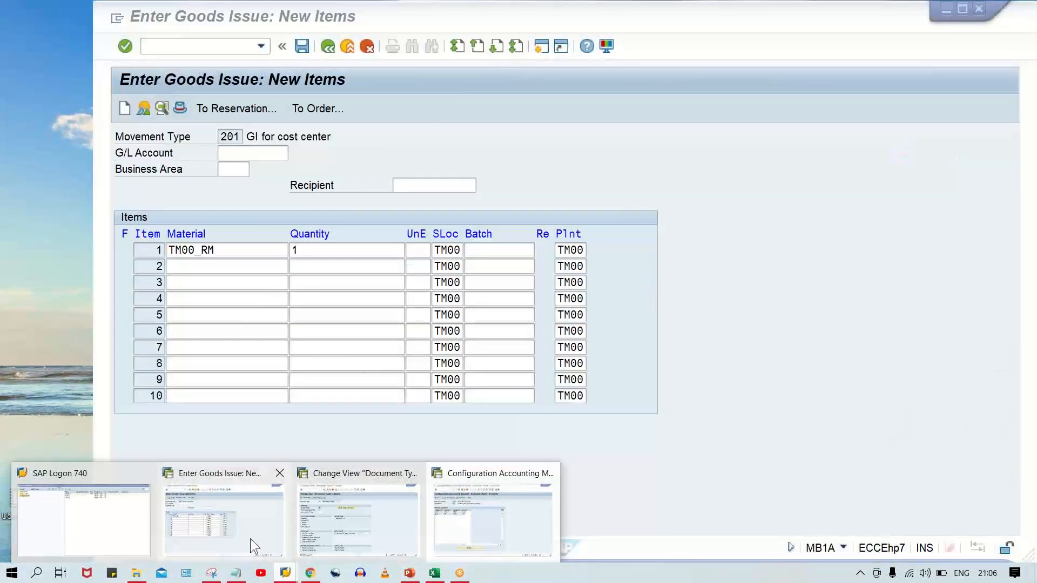
click(251, 539)
click(322, 250)
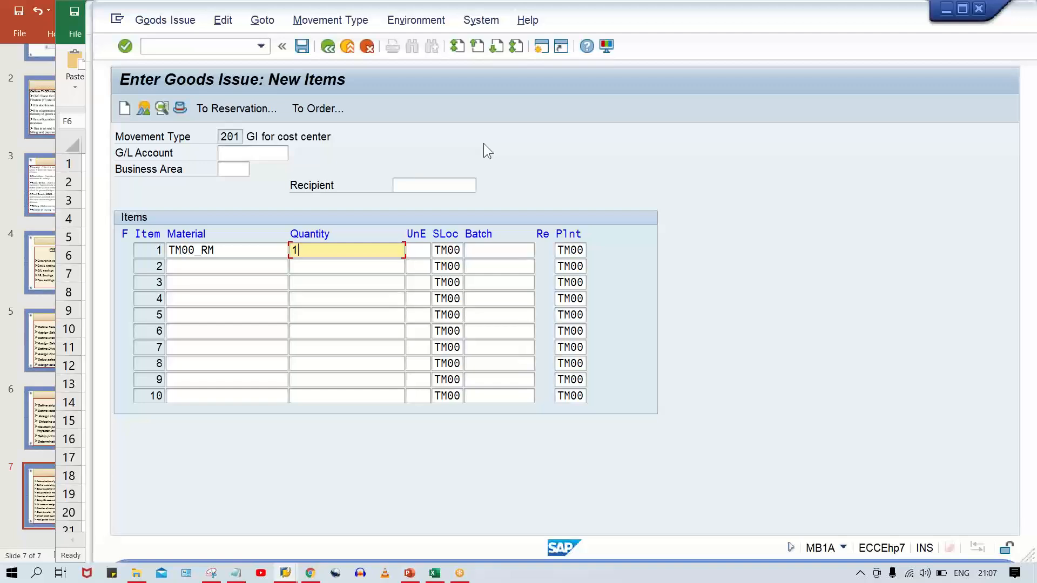
Recall the transaction command /nmb1a and re-enter quantity 1 for material TM00_RM in the first goods issue item
click(265, 46)
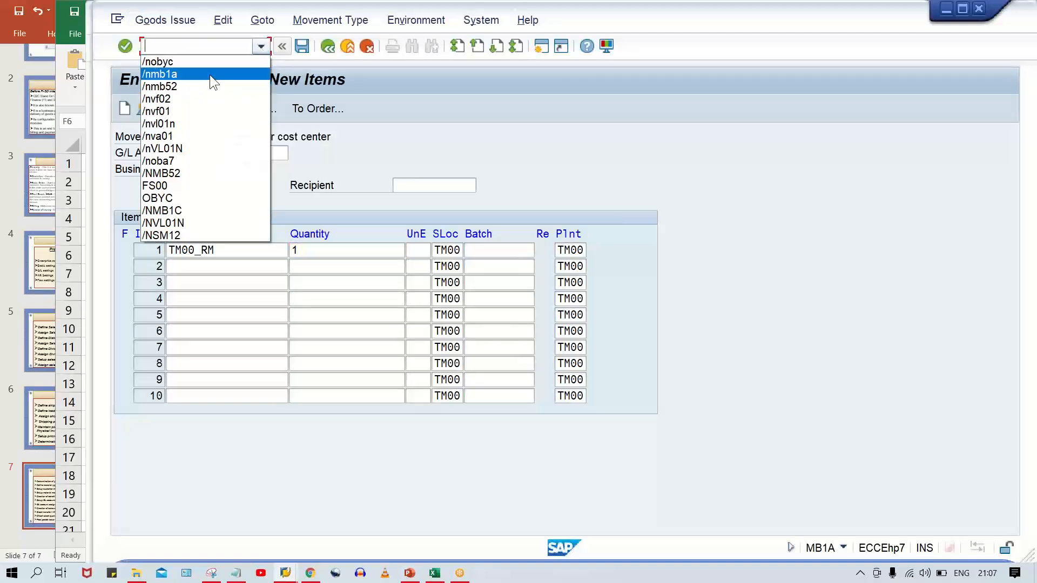
click(210, 75)
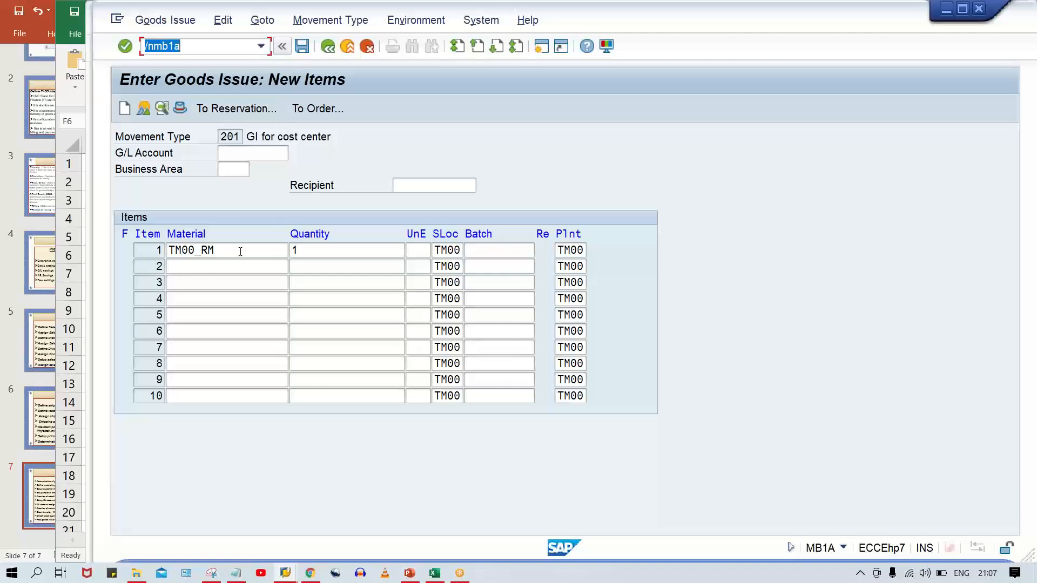
key(Return)
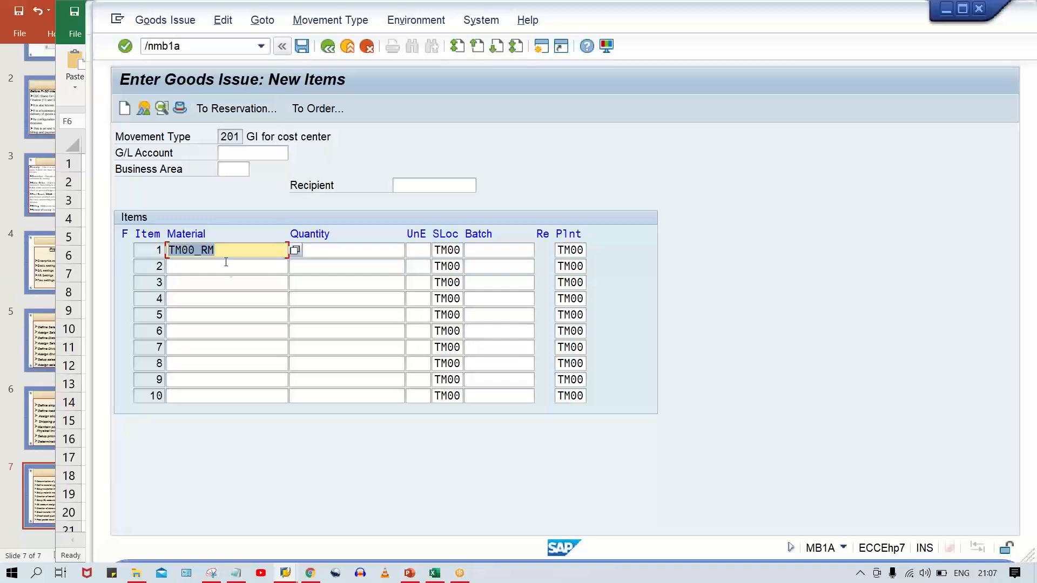
click(369, 250)
text(1)
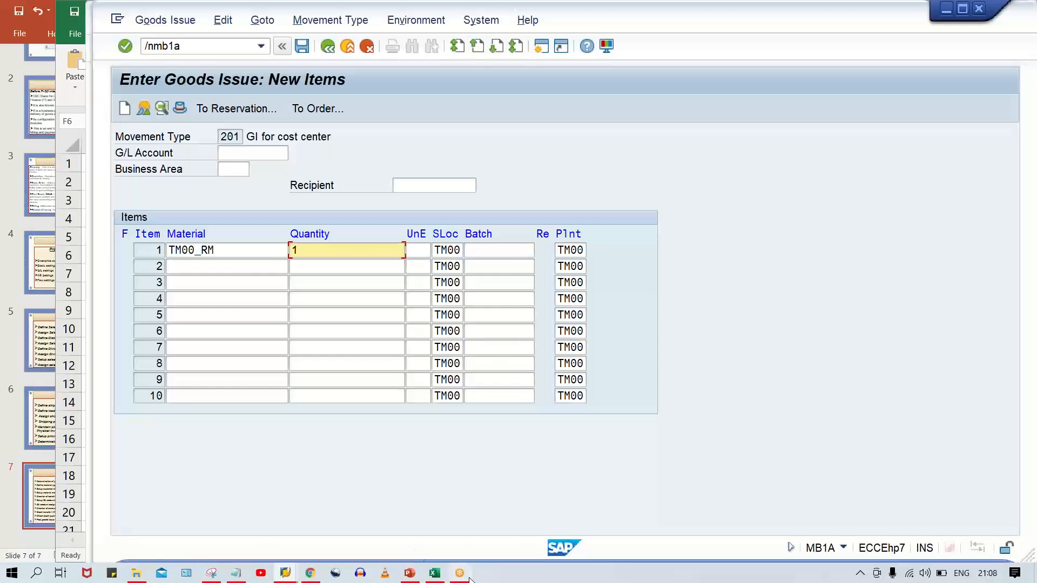
Review the STOCK OF RM CR and RM CONSUMP. ACT DR. entries with their GBB key in Excel, and return to the goods issue session
click(436, 574)
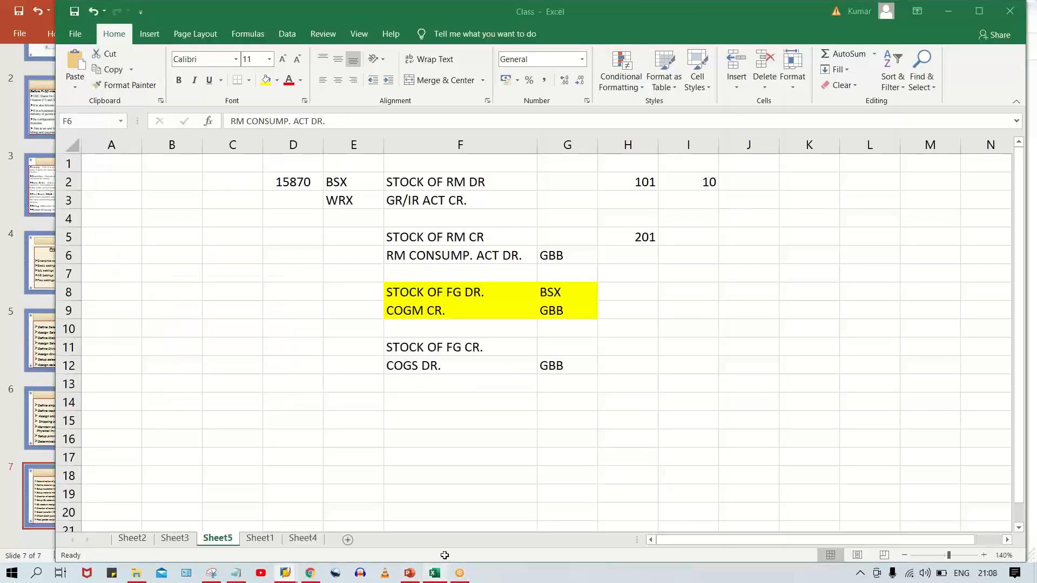
click(467, 236)
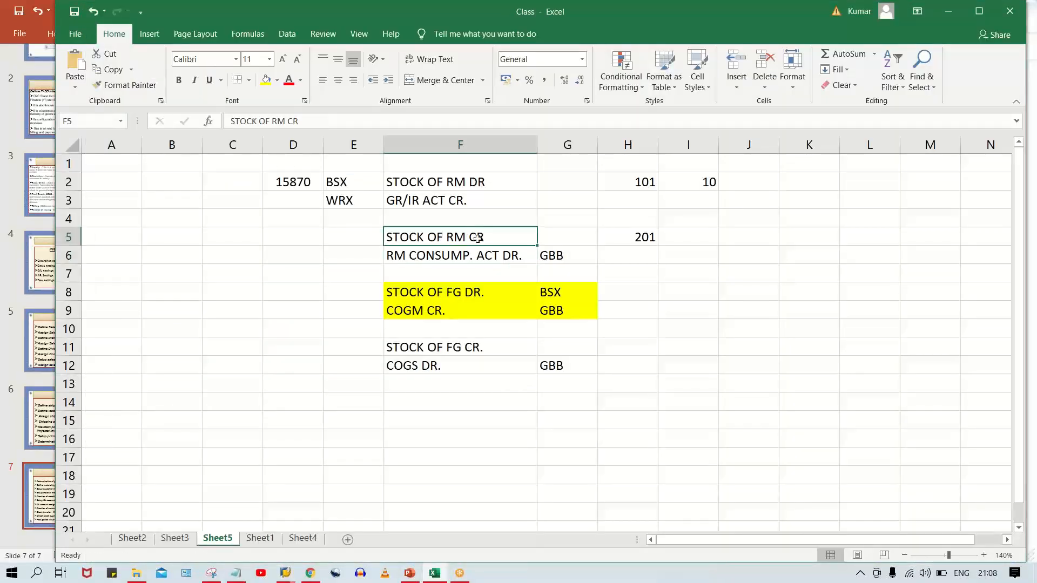
click(449, 261)
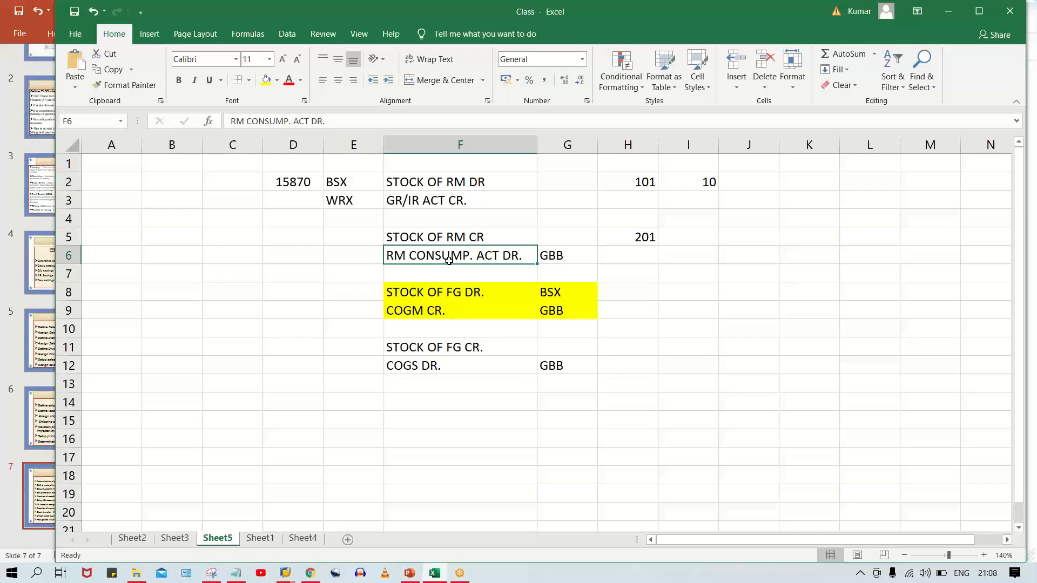
click(553, 252)
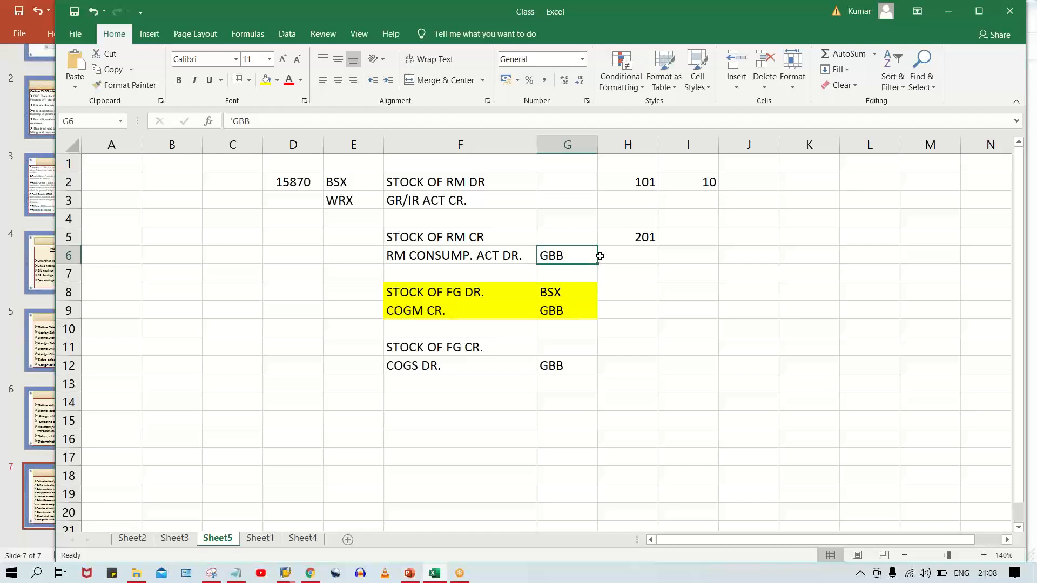
key(alt+Tab)
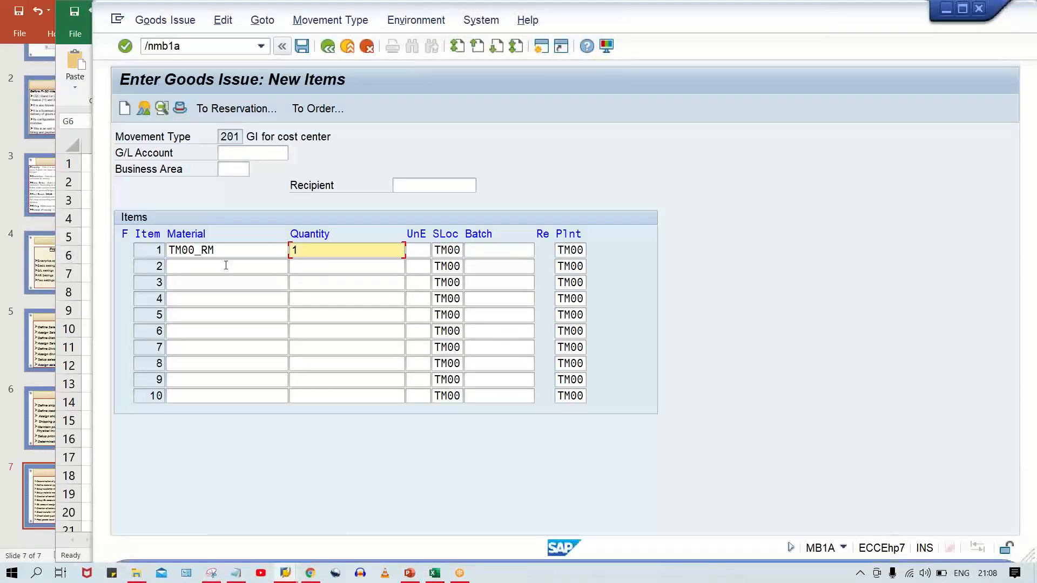